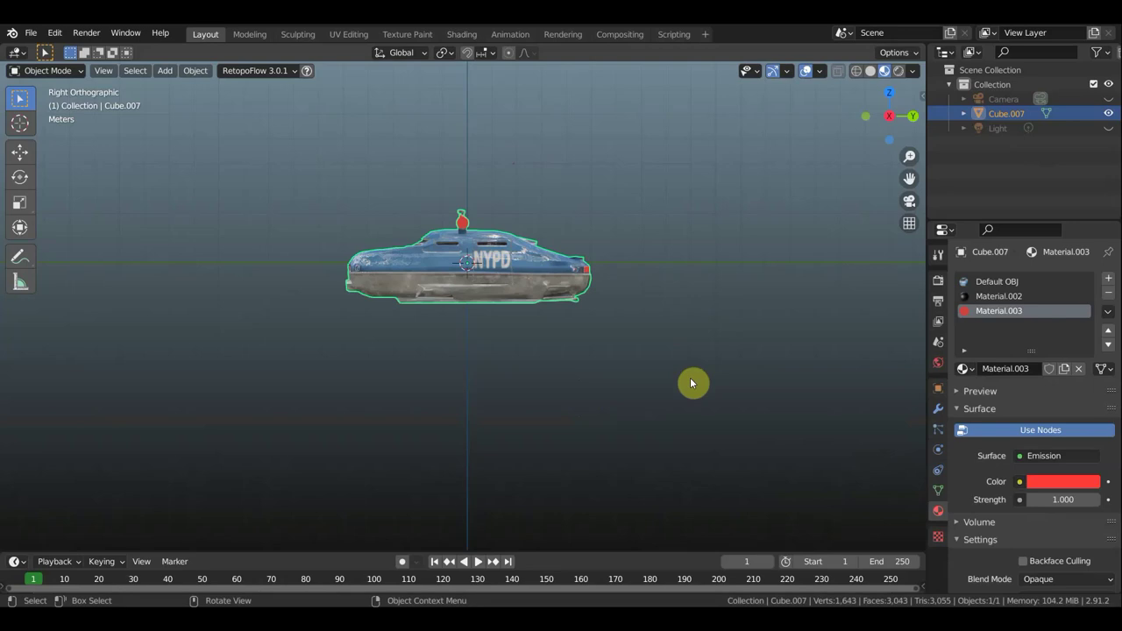
Step: In front view, lift the police car about 1.7 m straight up along Z
mouse_move(692, 345)
middle_mouse_down()
mouse_move(446, 362)
mouse_move(126, 356)
mouse_move(409, 345)
mouse_move(628, 363)
mouse_move(707, 354)
middle_mouse_up()
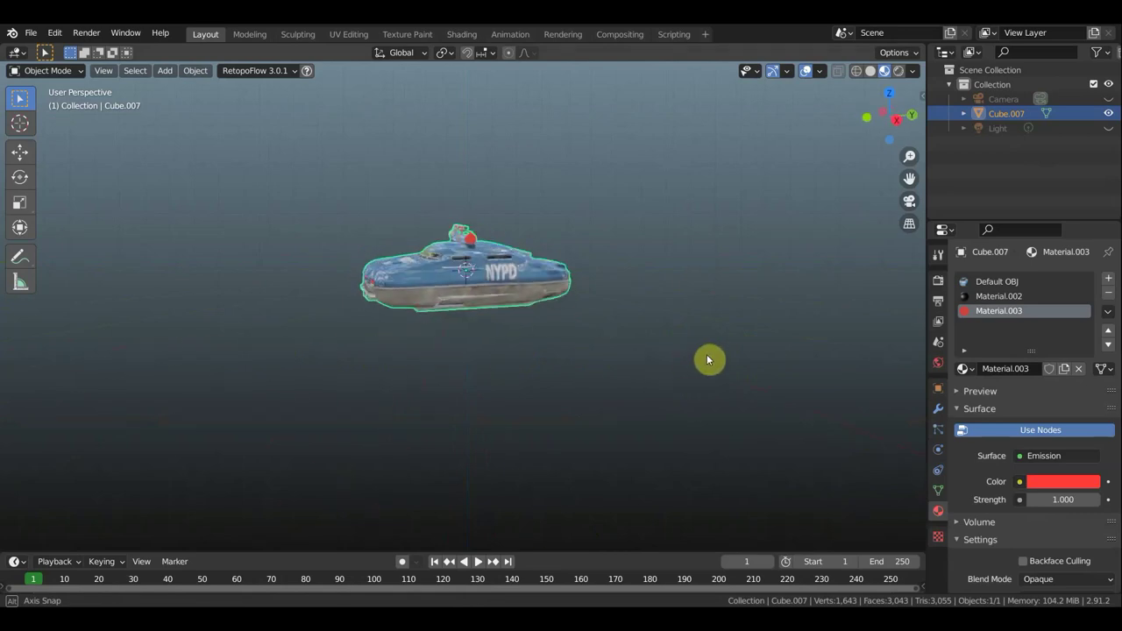
key("KP_1")
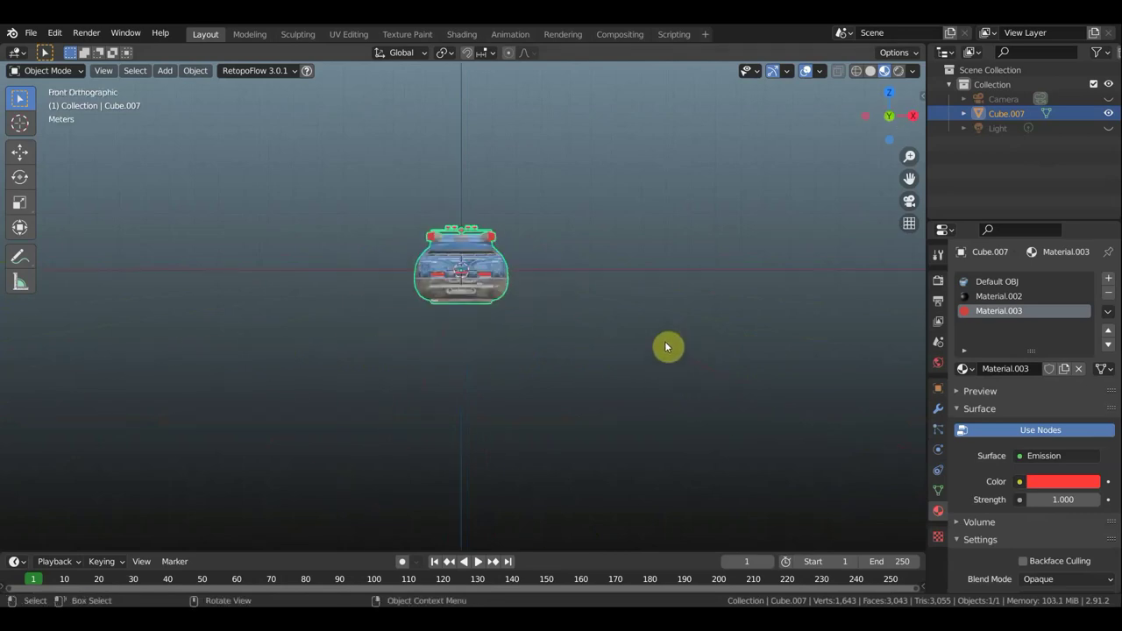
left_click_drag(569, 355, 341, 204)
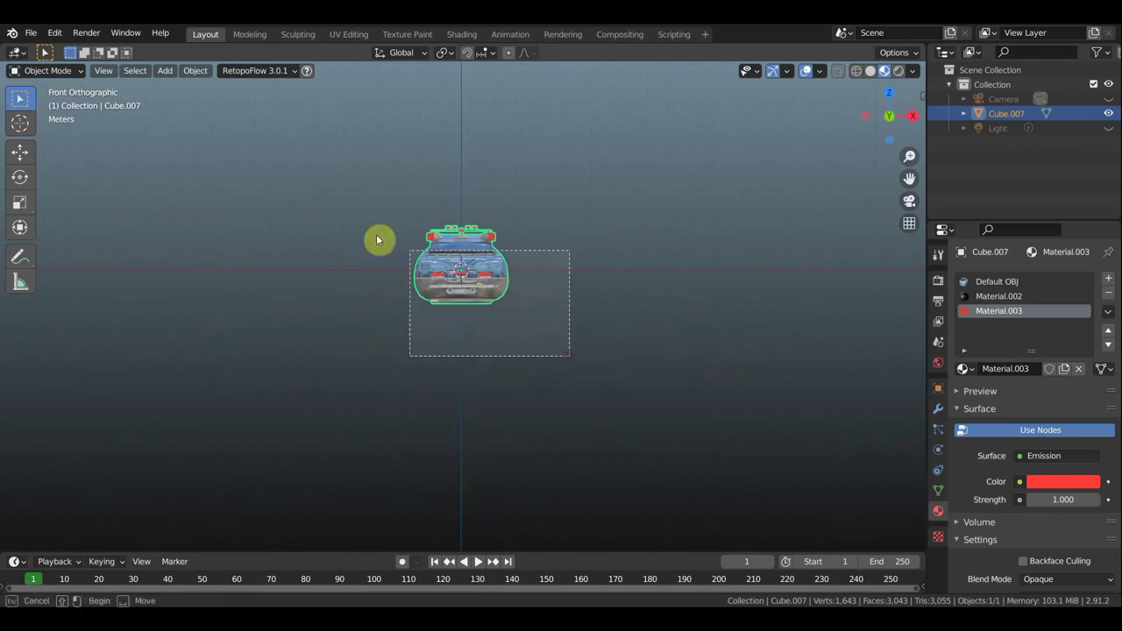
left_click(20, 151)
left_click_drag(461, 204, 460, 169)
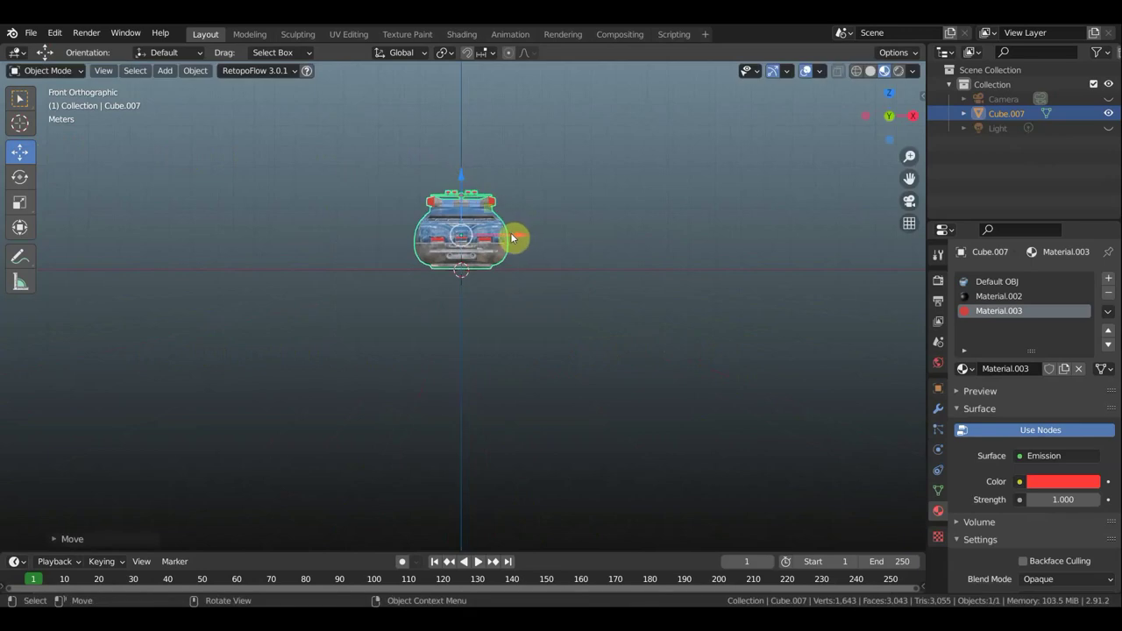
left_click(496, 324)
Step: From top view, rotate the car 180° about Z so it faces the other way
key("KP_8")
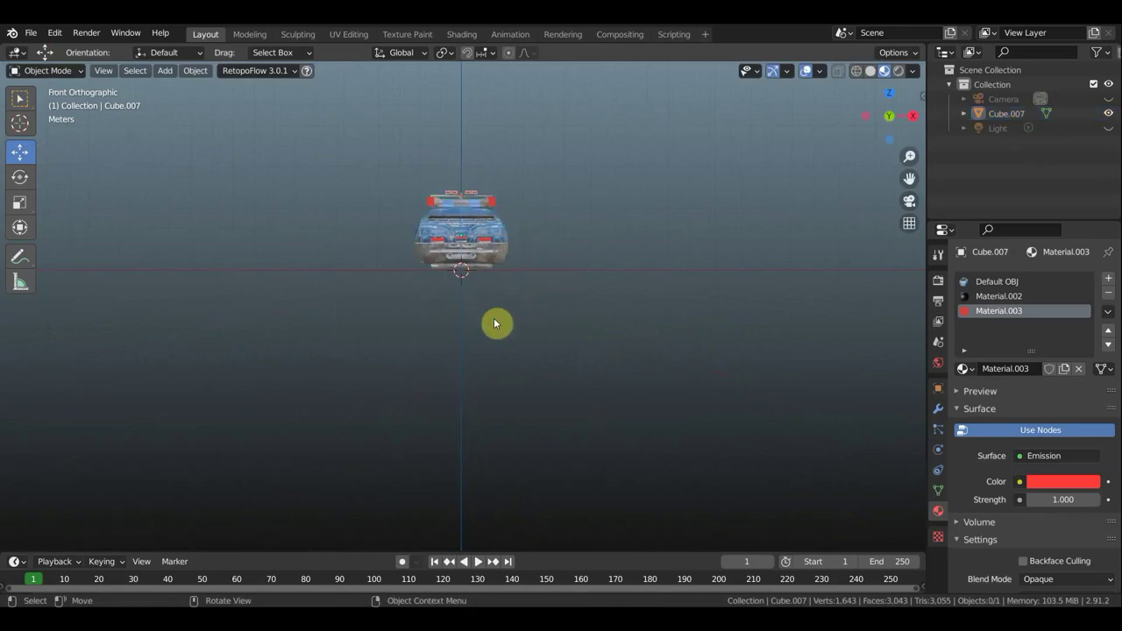
key("KP_3")
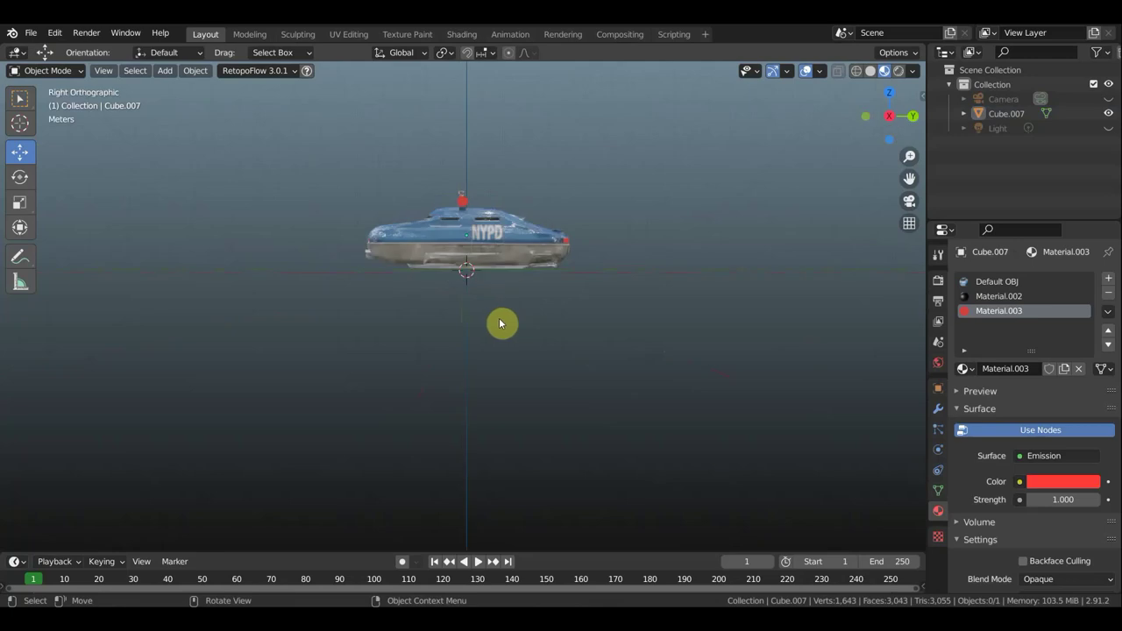
key("KP_7")
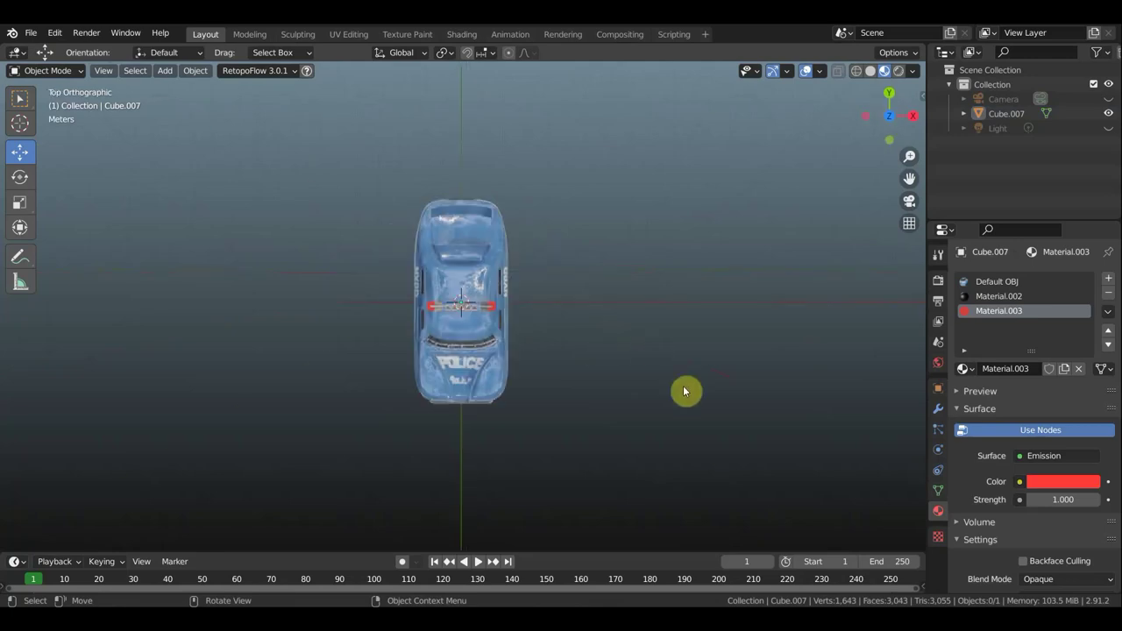
mouse_move(613, 477)
left_mouse_down()
mouse_move(330, 180)
mouse_move(323, 161)
left_mouse_up()
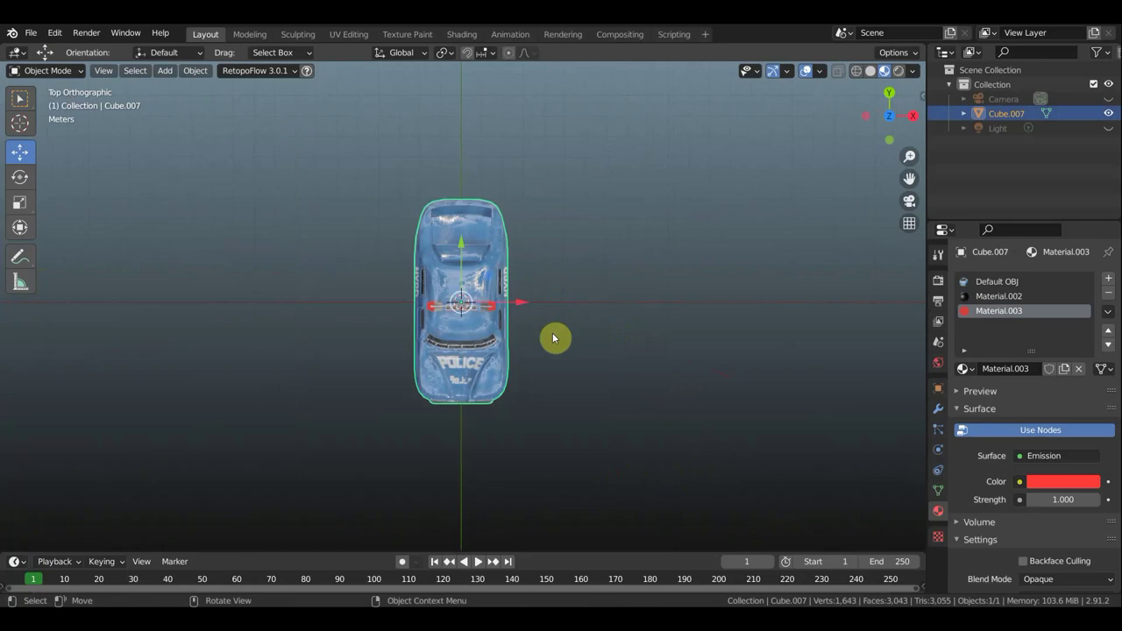
key("r")
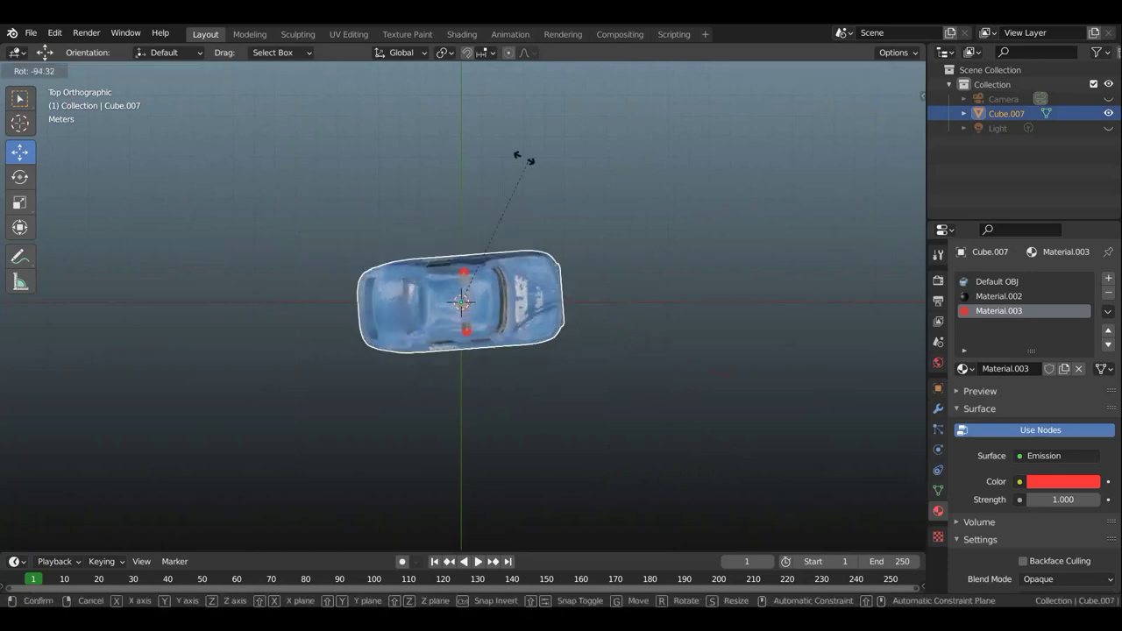
left_click(258, 192)
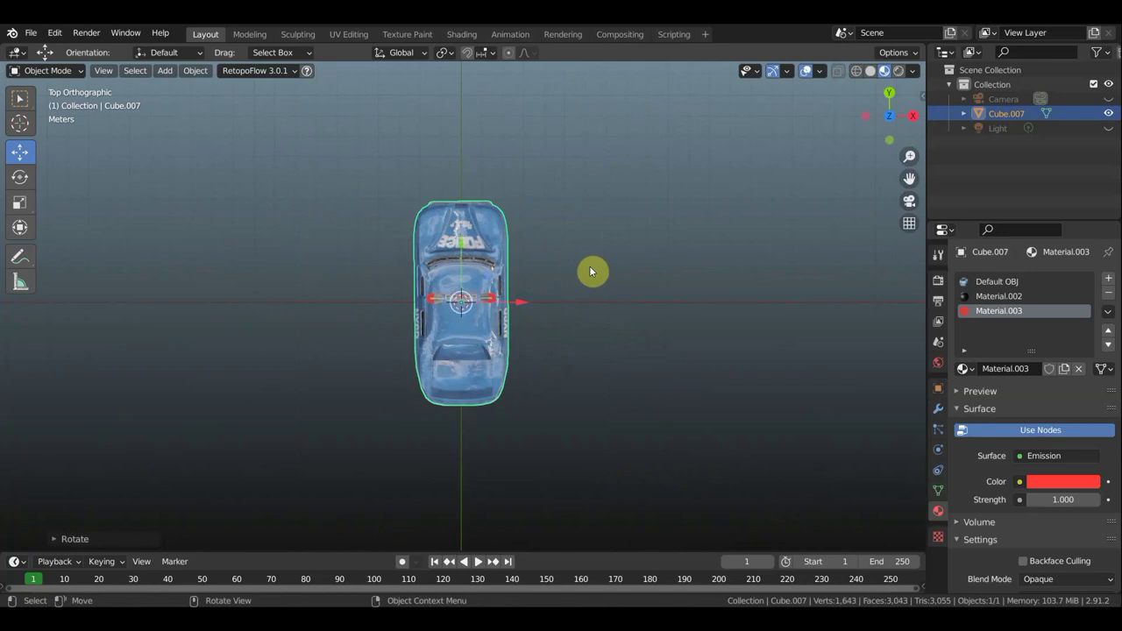
Step: Return to side view and zoom in close on the car
key("KP_3")
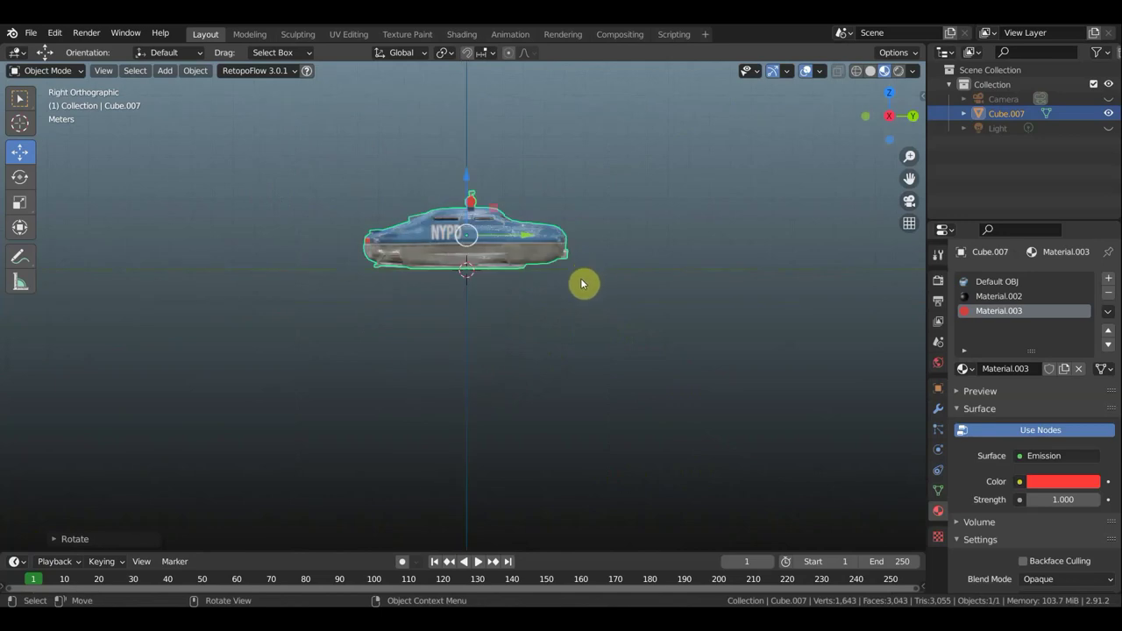
middle_click_drag(673, 313, 608, 376, "shift")
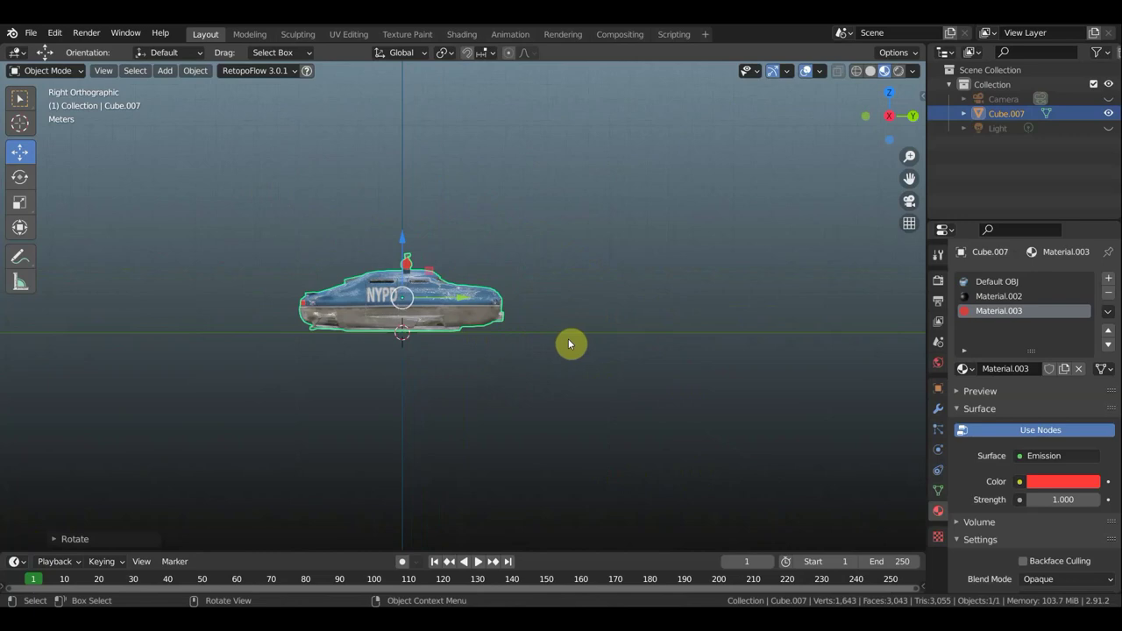
scroll(568, 343, "up", 2)
middle_click_drag(571, 343, 640, 306, "shift")
scroll(427, 303, "up", 1)
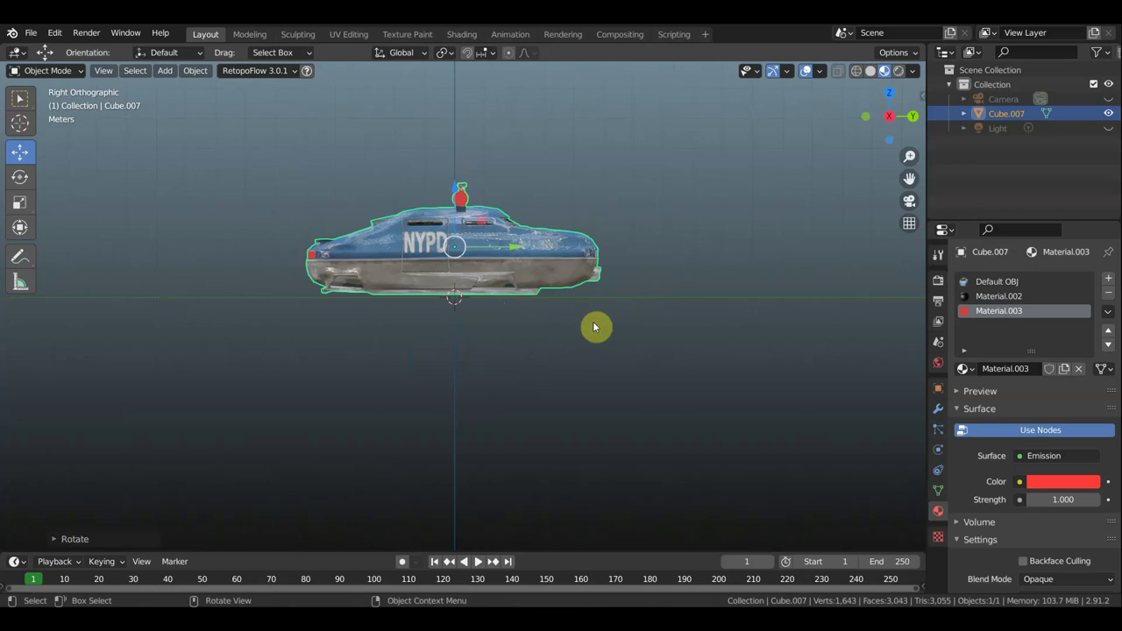
scroll(593, 326, "up", 2)
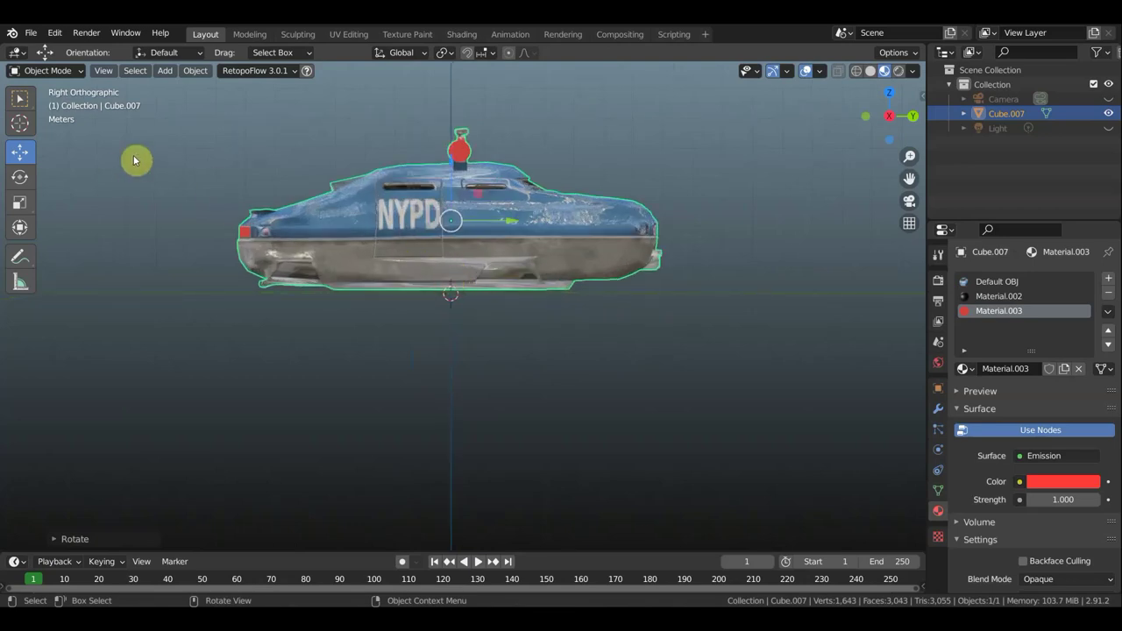
left_click(165, 72)
mouse_move(184, 88)
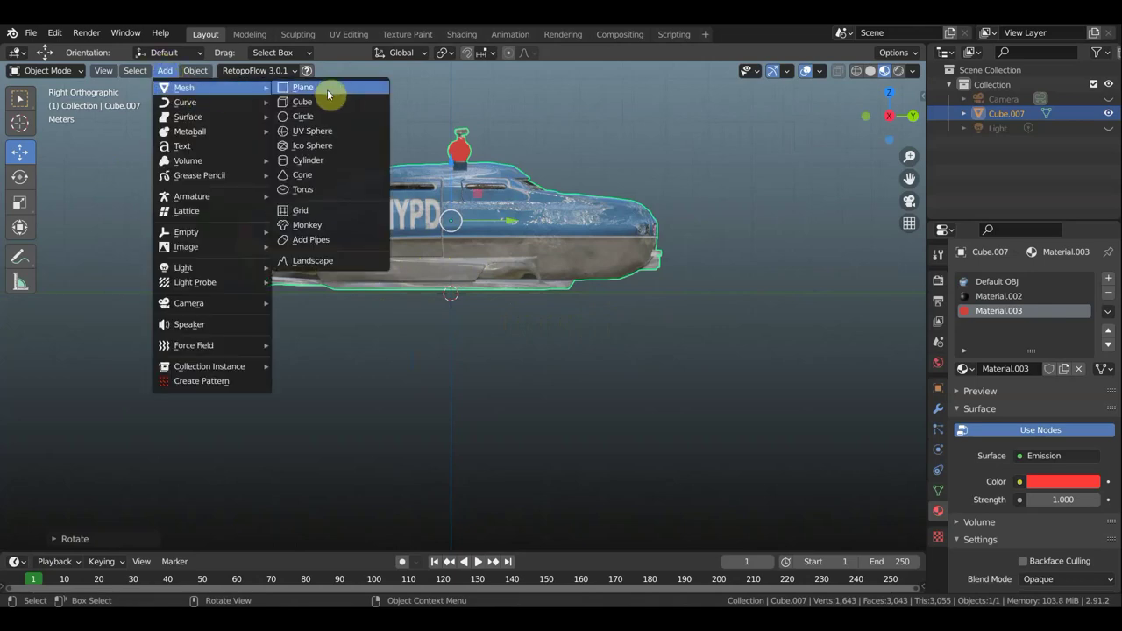
Step: Add a cube, shrink it down, and move it under the car
left_click(308, 101)
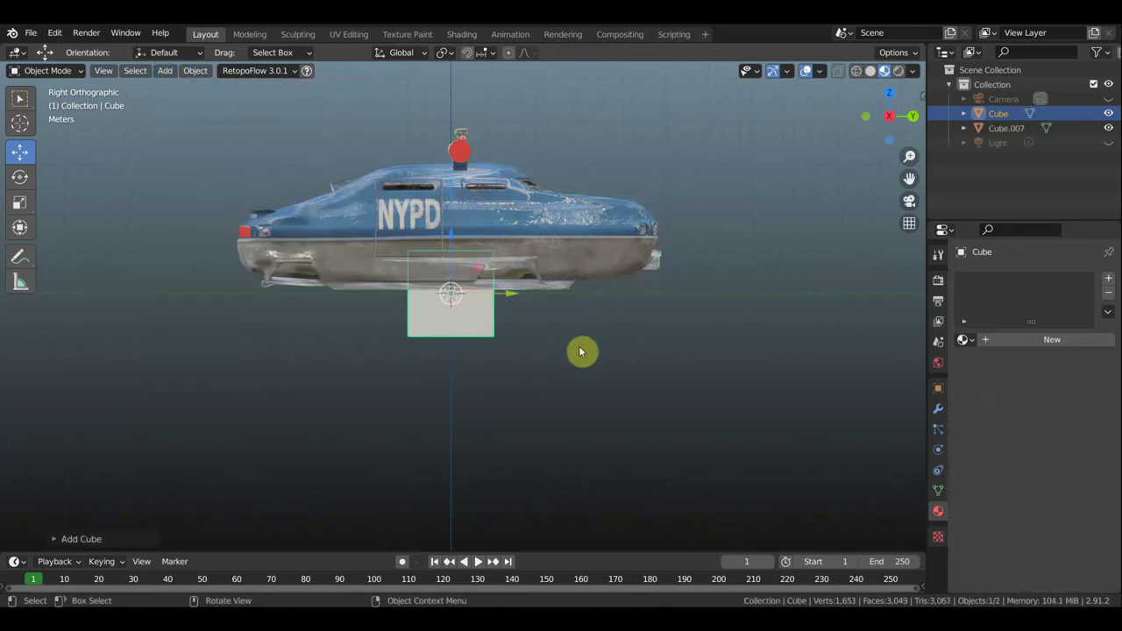
key("s")
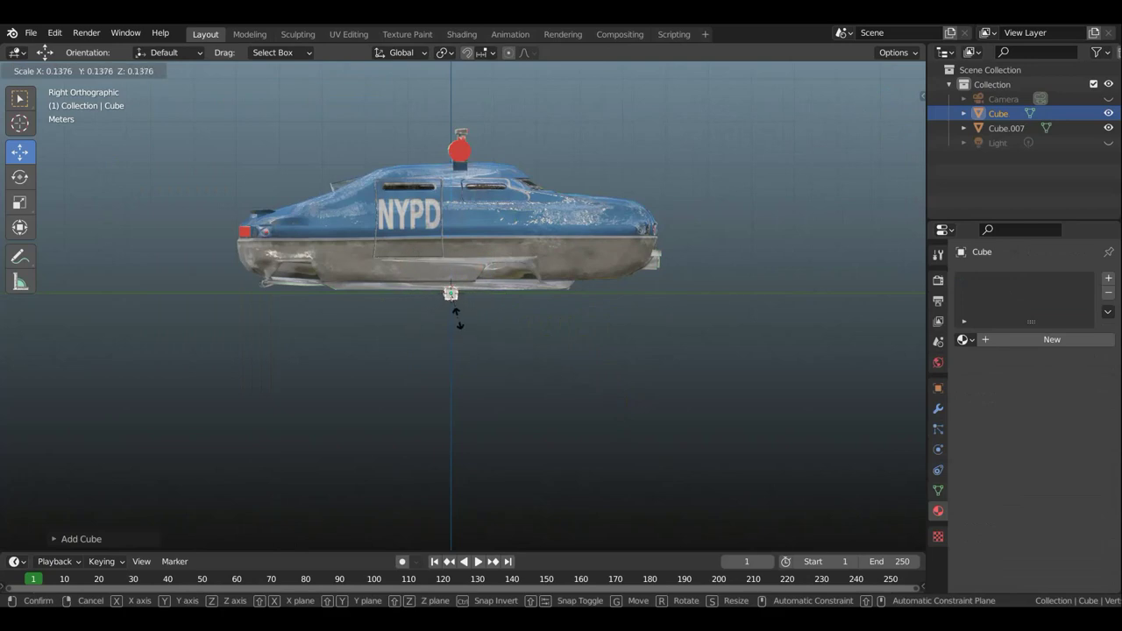
left_click(457, 319)
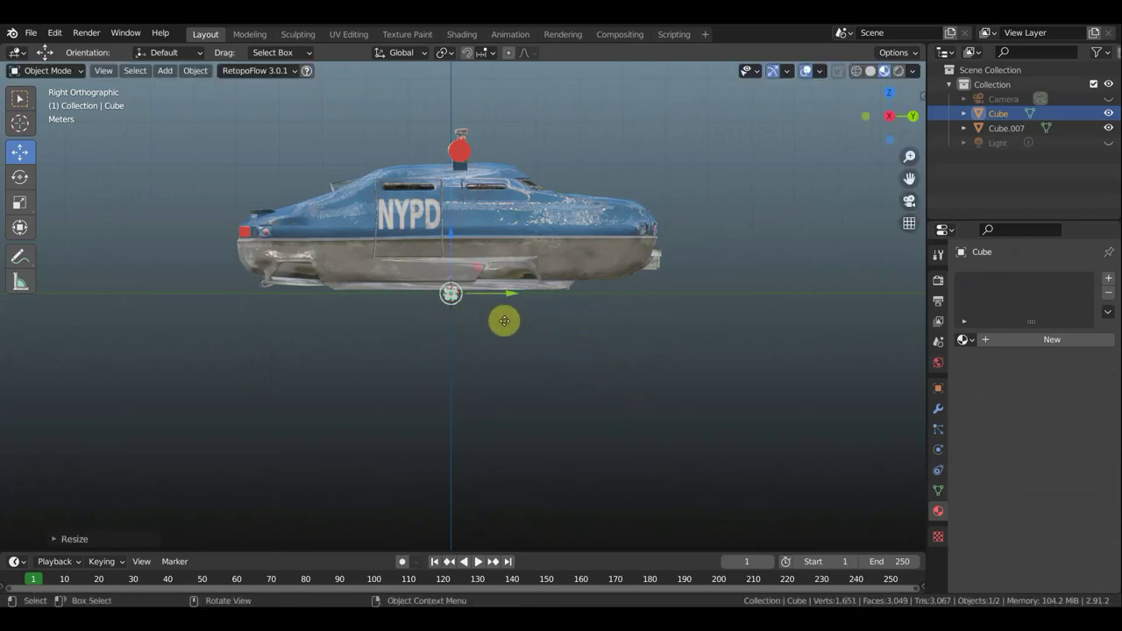
key("g")
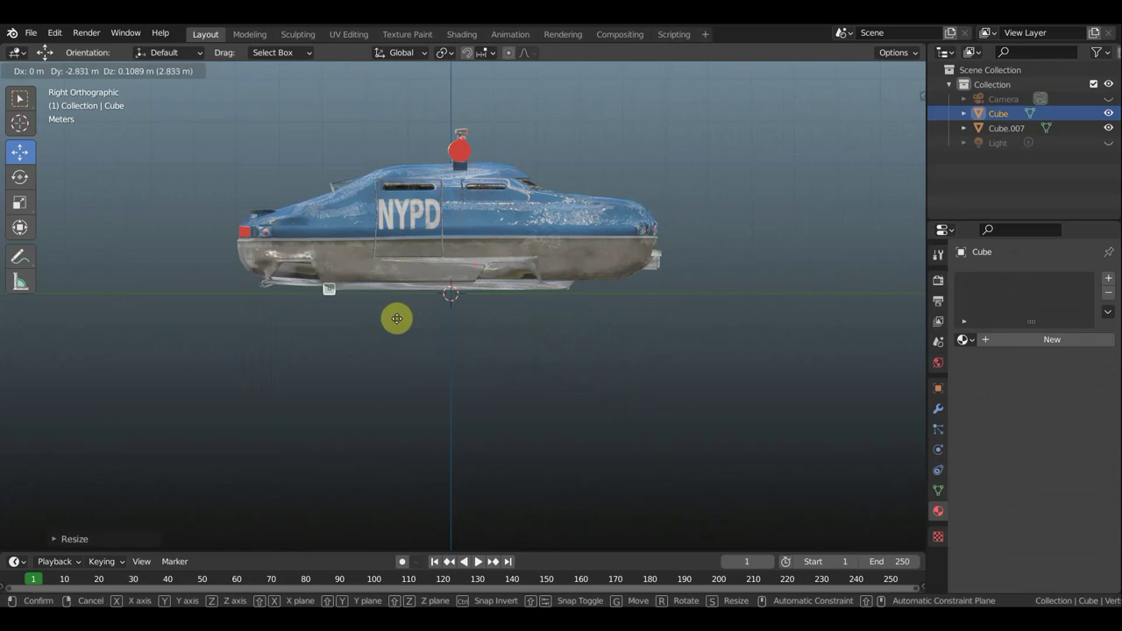
left_click(387, 313)
Step: Slide the small cube along X to the middle of the car's underside
mouse_move(468, 327)
middle_mouse_down()
mouse_move(602, 345)
mouse_move(646, 339)
mouse_move(496, 293)
middle_mouse_up()
mouse_move(497, 292)
left_mouse_down()
mouse_move(560, 290)
mouse_move(588, 313)
left_mouse_up()
mouse_move(588, 313)
middle_mouse_down()
mouse_move(514, 325)
mouse_move(328, 324)
middle_mouse_up()
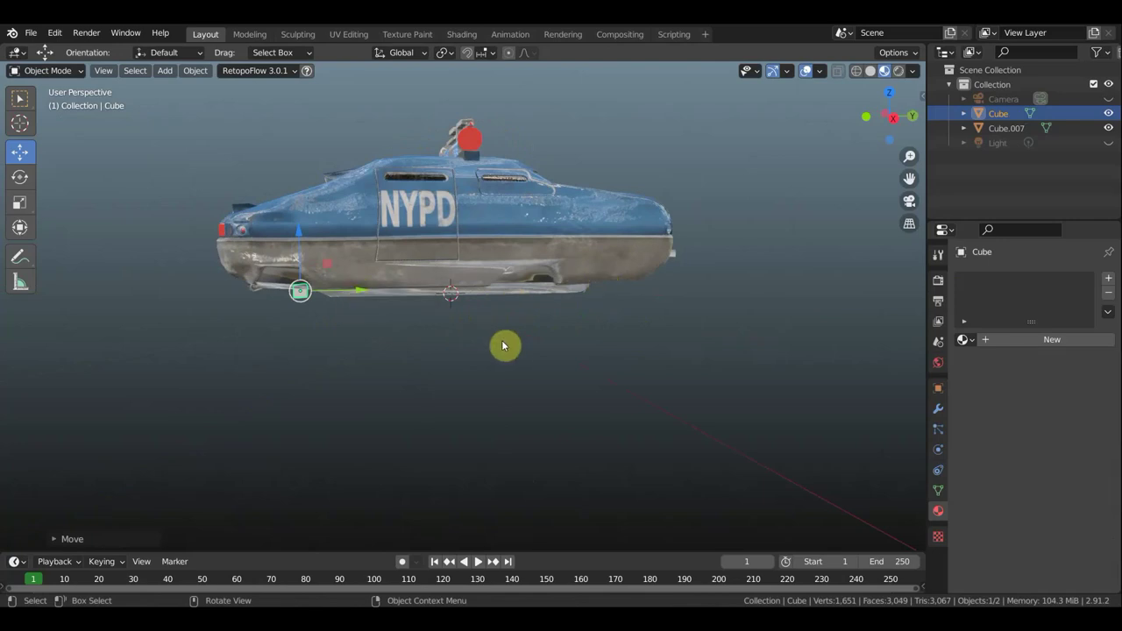
key("KP_3")
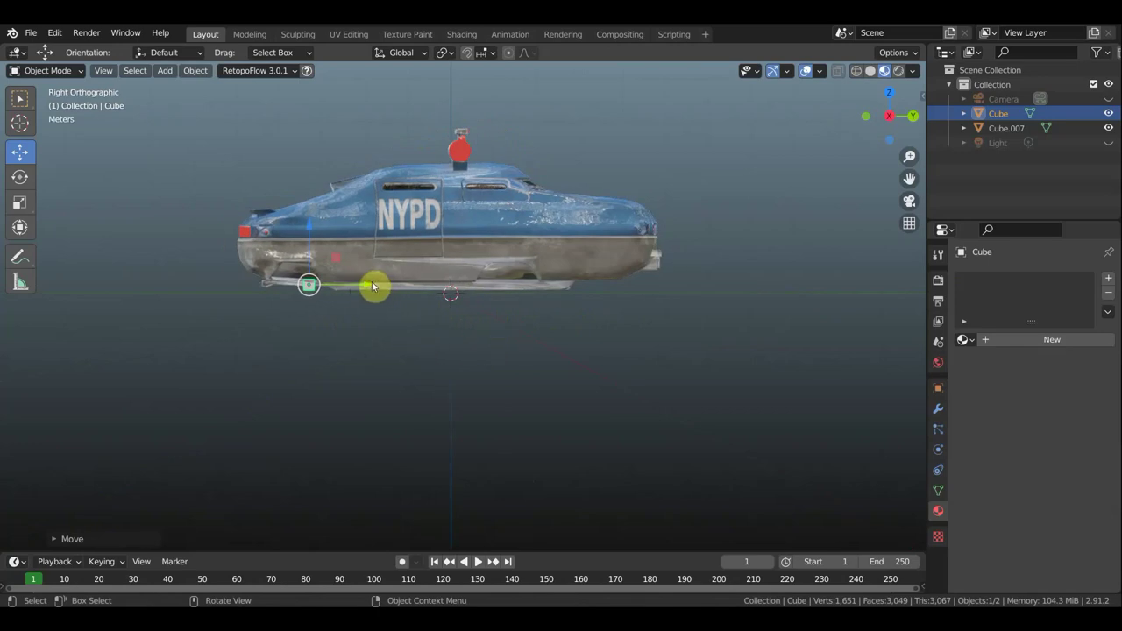
left_click_drag(369, 287, 563, 307)
middle_click_drag(562, 307, 689, 314)
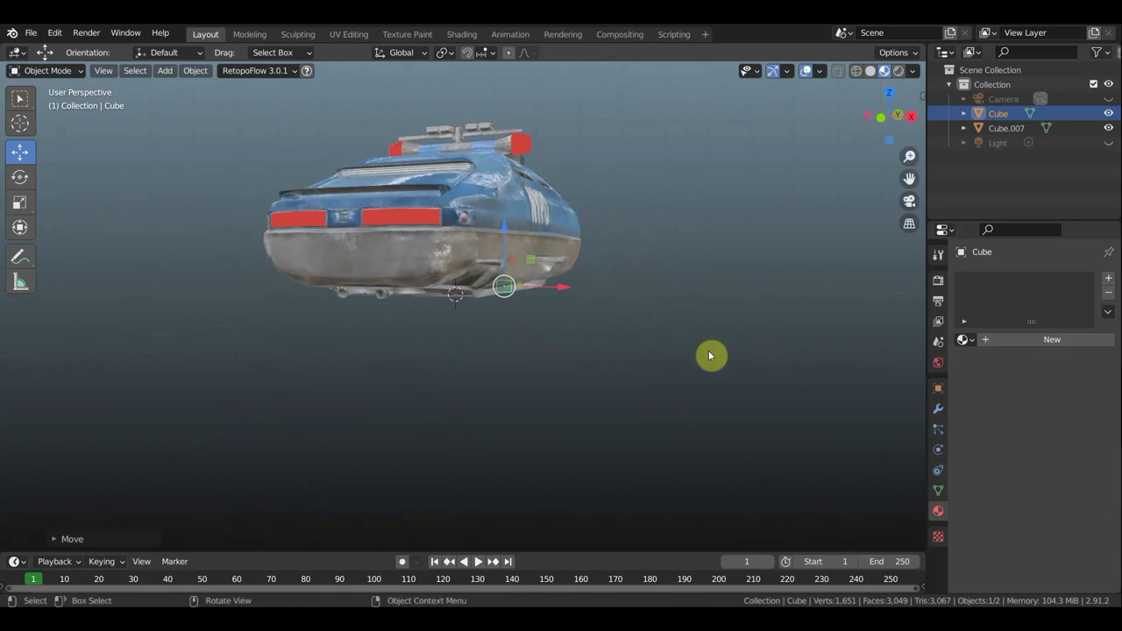
Step: Resize the cube slightly and shift-select the car as the active object
key("s")
left_click(677, 351)
key("KP_3")
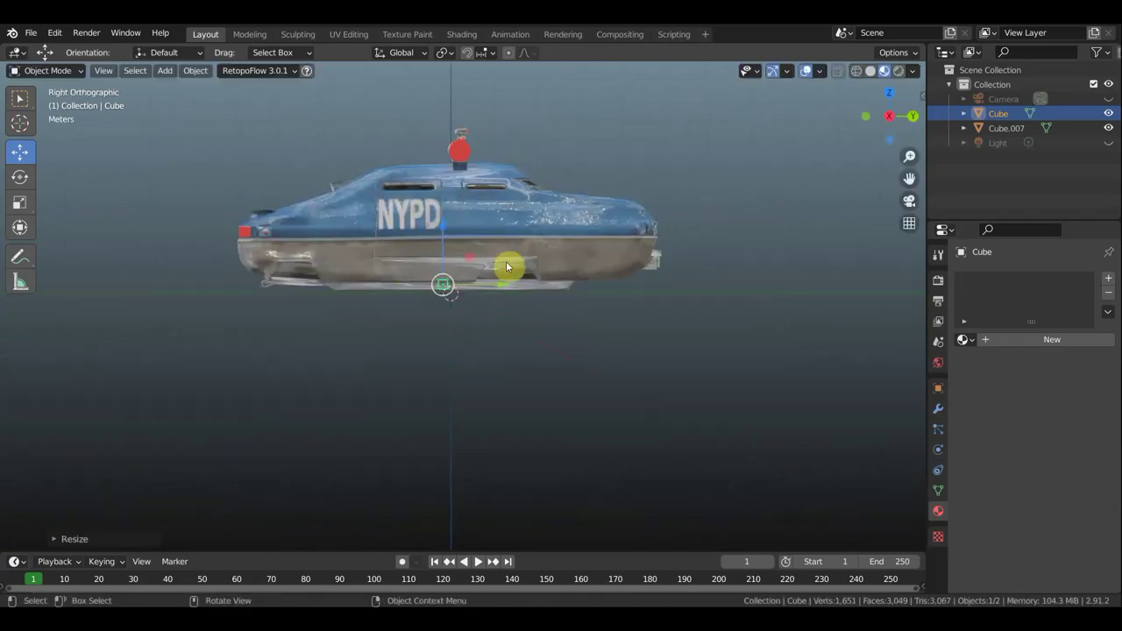
left_click(555, 244, "shift")
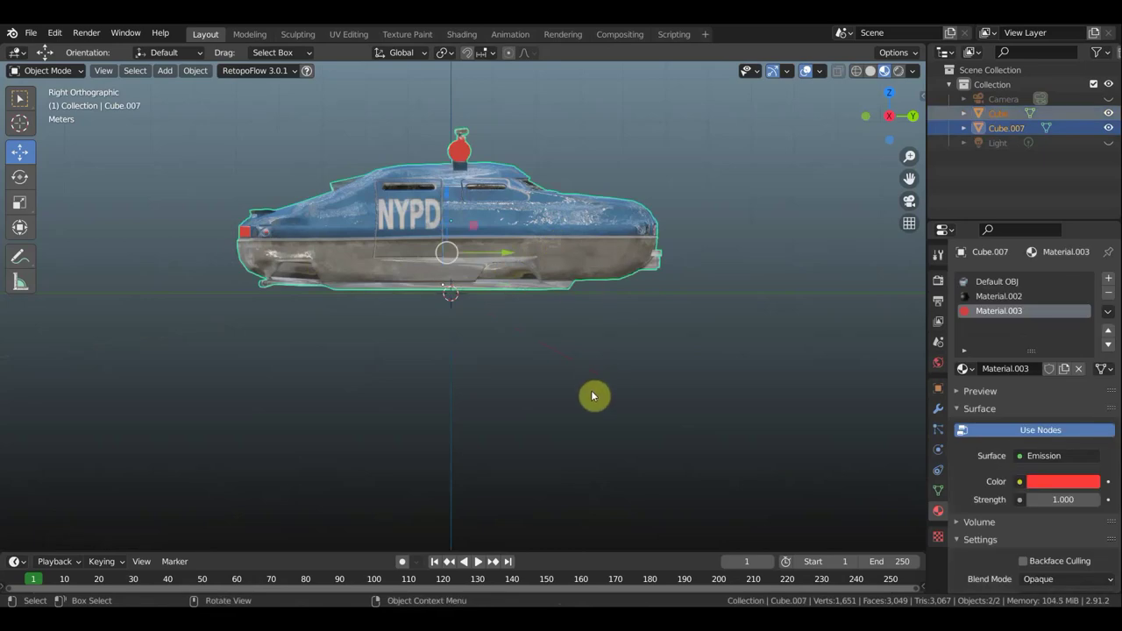
Step: Parent the small cube to the police car with Ctrl+P > Object
key("ctrl+p")
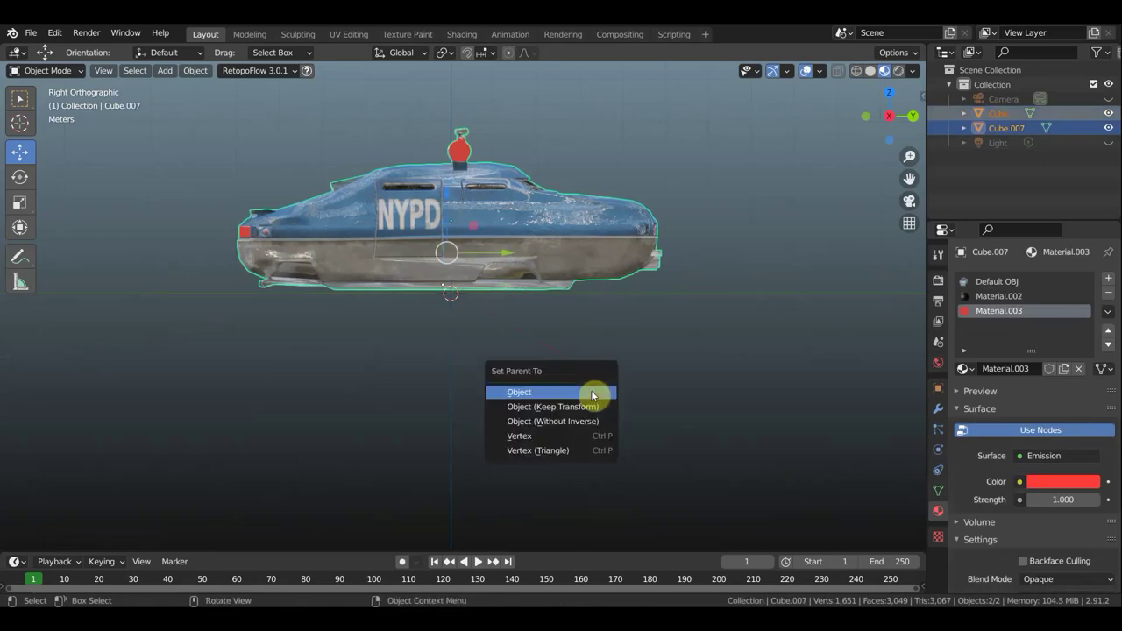
left_click(592, 395)
scroll(446, 321, "up", 1)
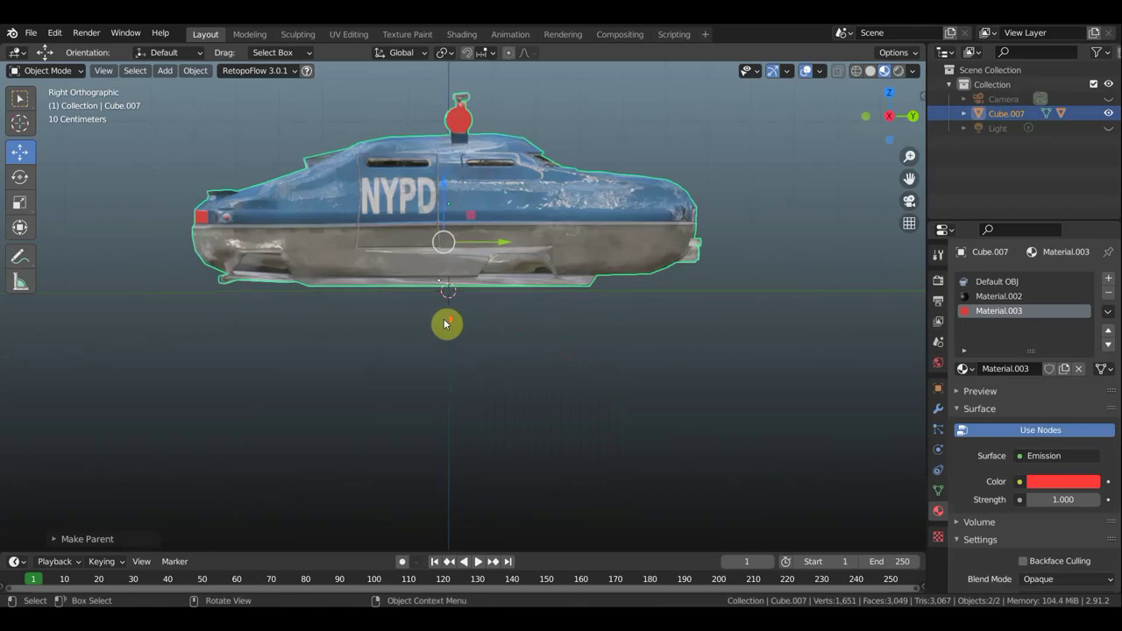
scroll(436, 284, "up", 1)
Step: Rename the cube to 'дым' in its Object properties and expand the car's hierarchy
left_click(429, 283)
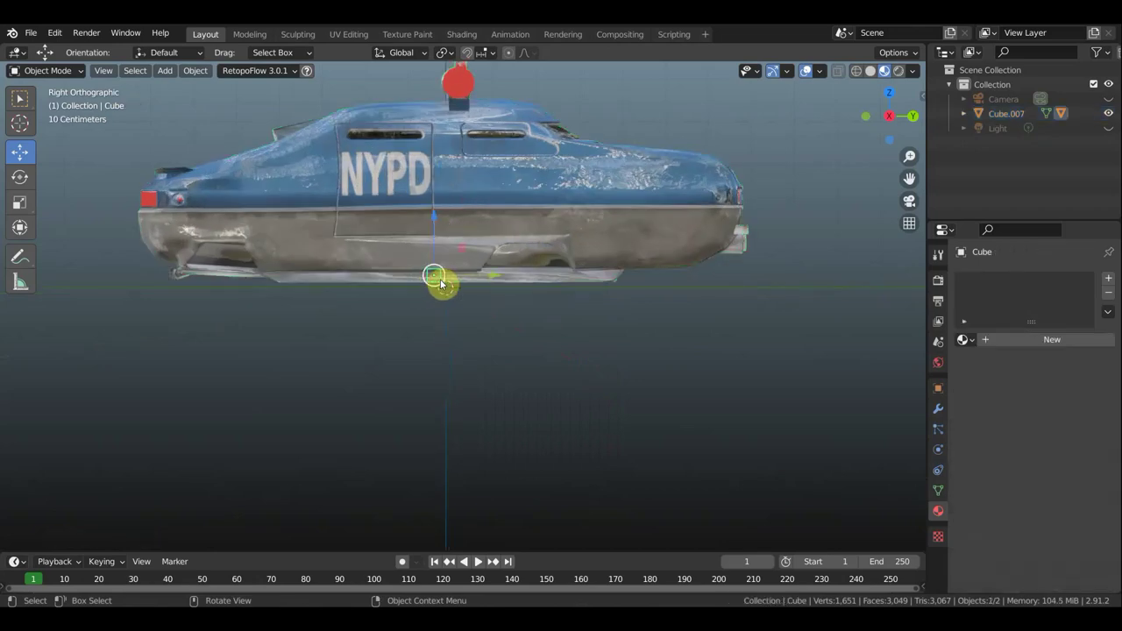
left_click(938, 392)
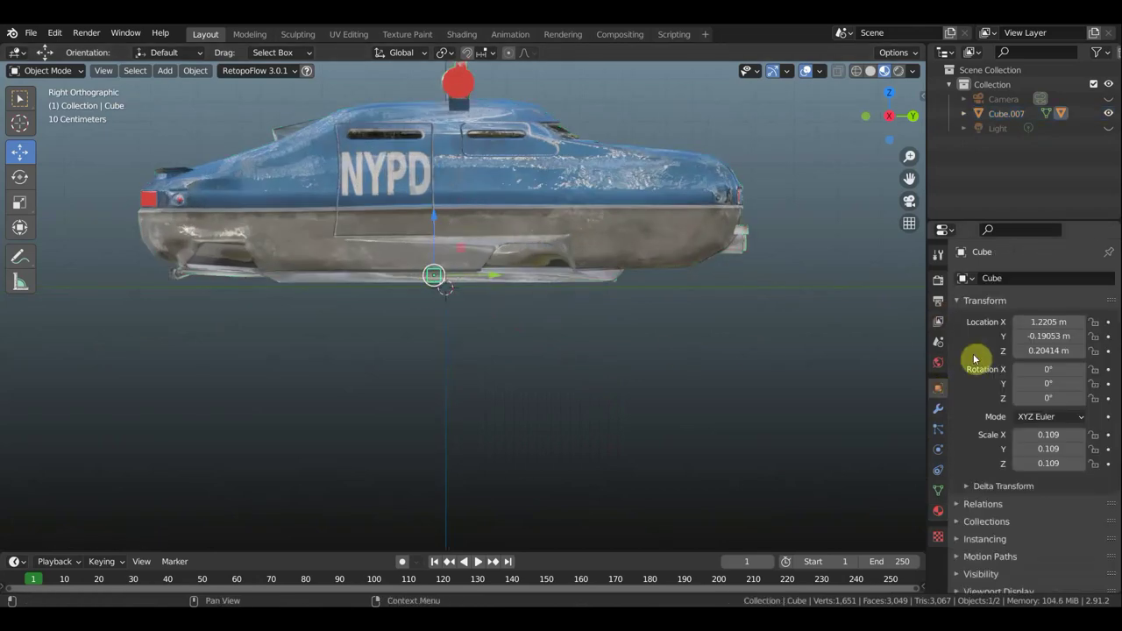
left_click(1013, 277)
type("дым")
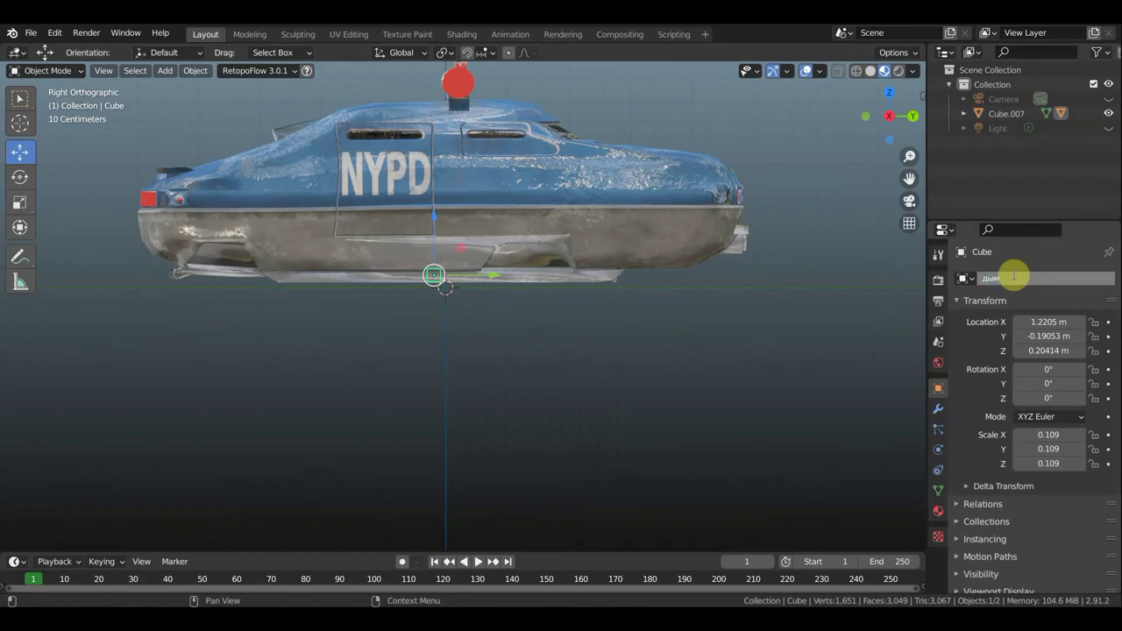
key("Return")
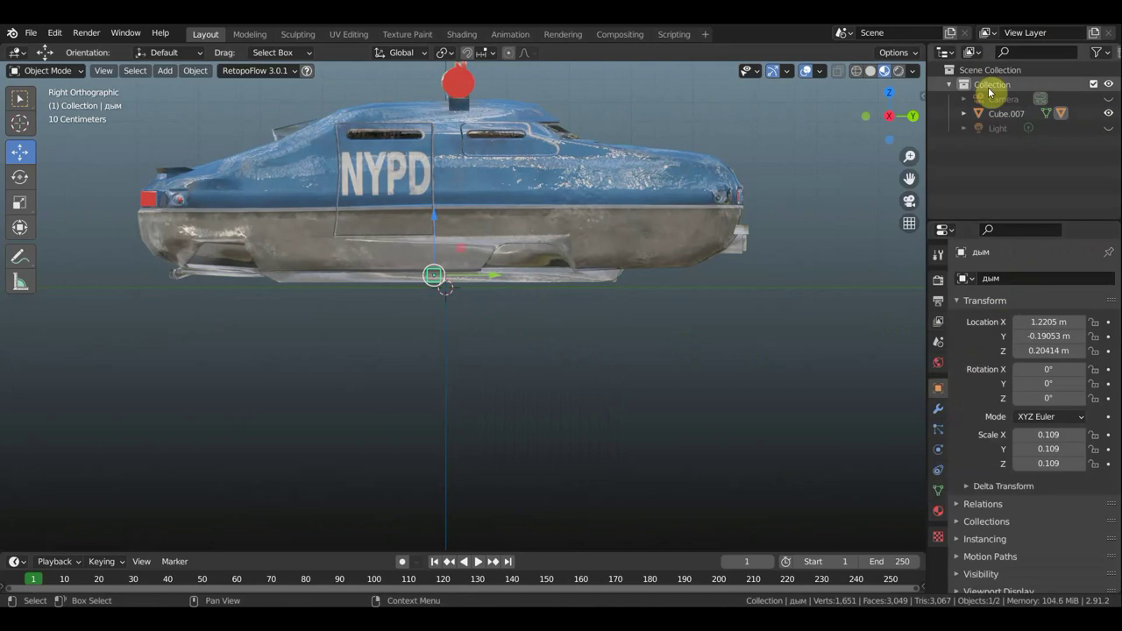
left_click(964, 114)
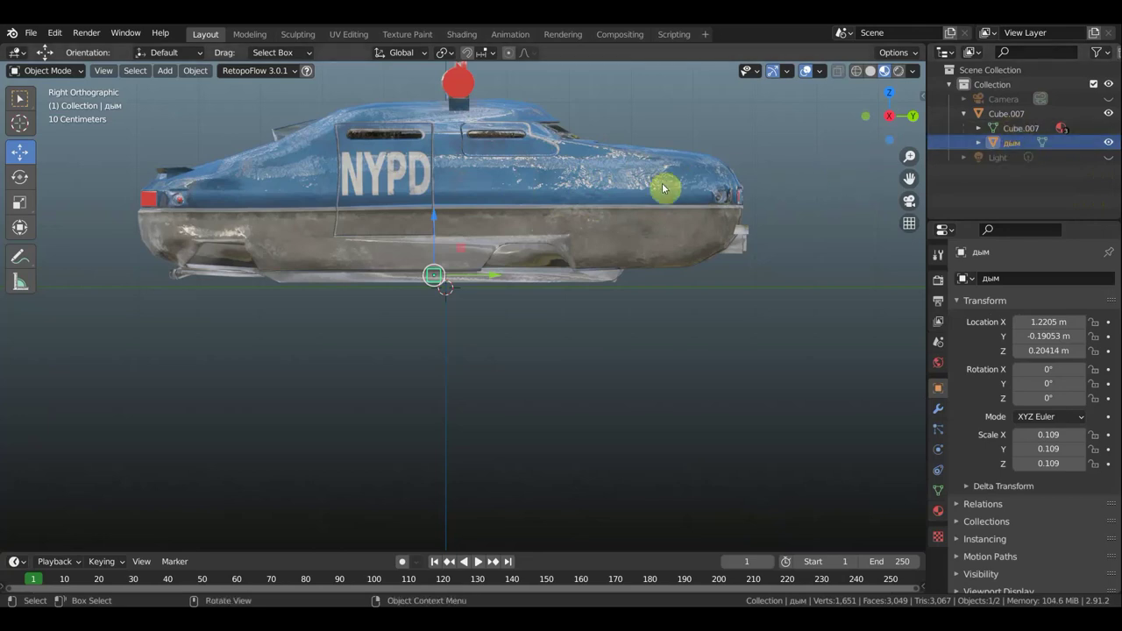
left_click(167, 70)
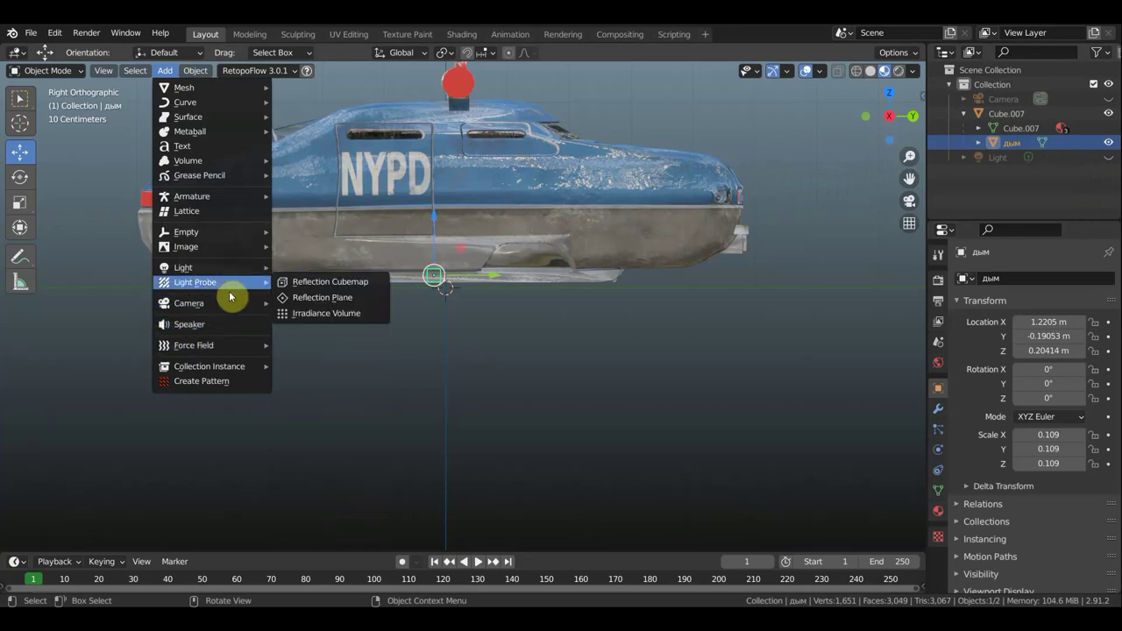
Step: Create a Quick Smoke simulation from the дым emitter
left_click(194, 70)
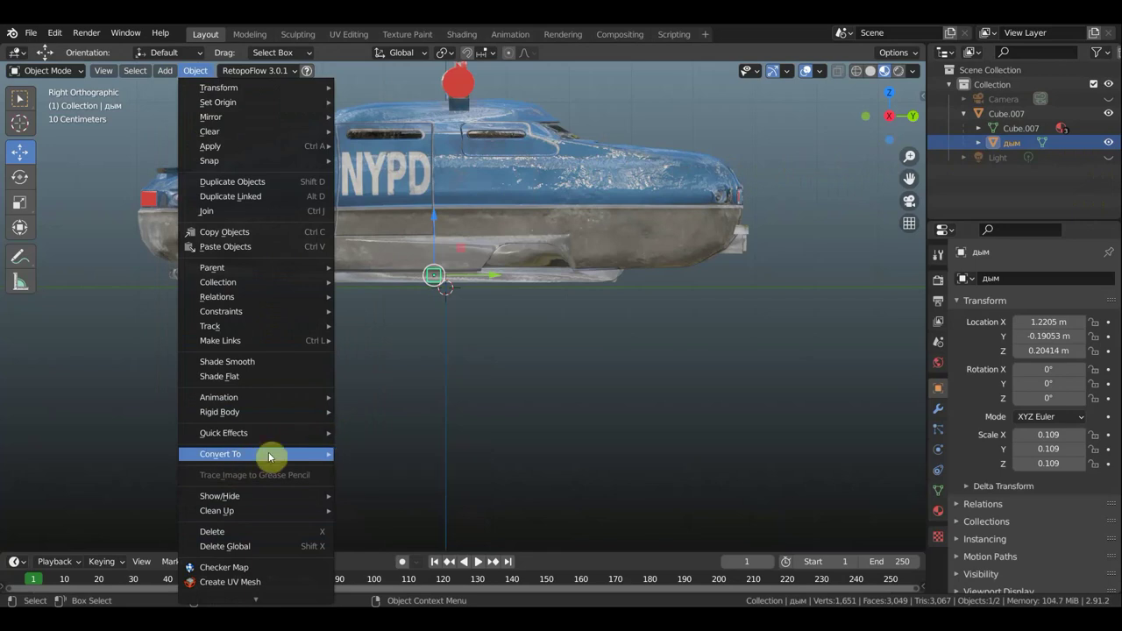
mouse_move(224, 433)
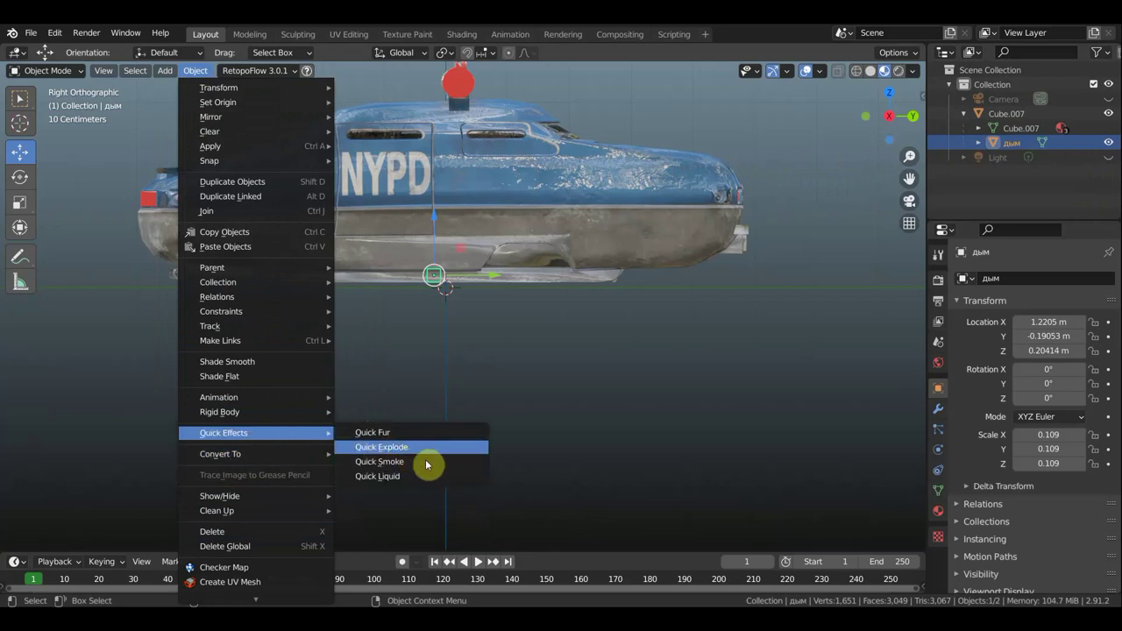
left_click(415, 466)
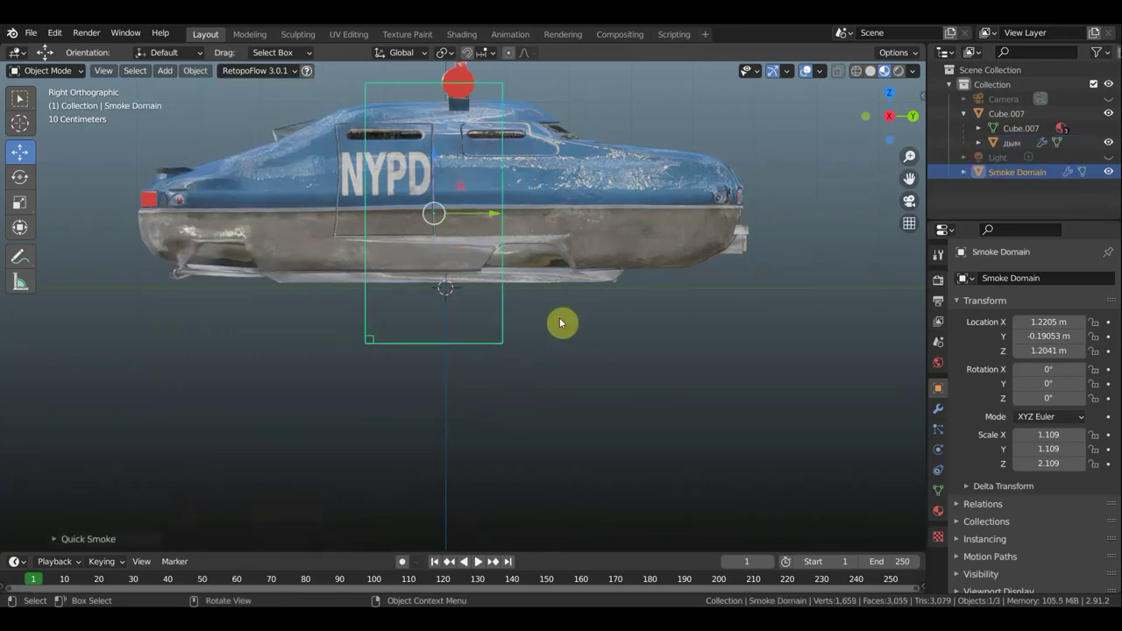
scroll(363, 348, "up", 3)
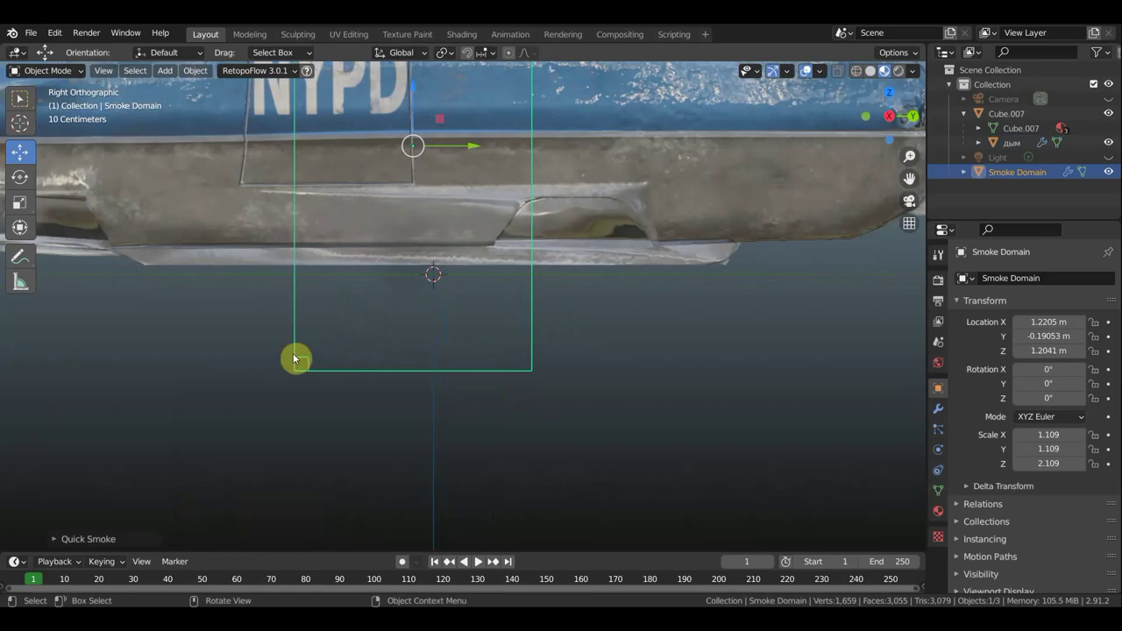
scroll(298, 368, "down", 3)
scroll(316, 369, "down", 3)
scroll(325, 371, "down", 2)
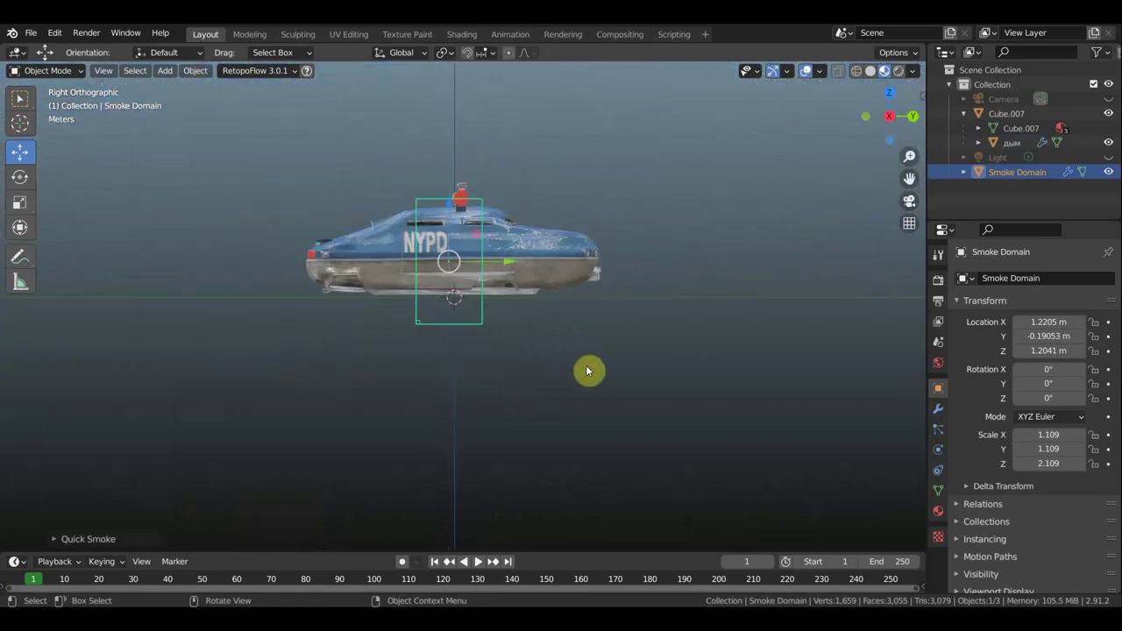
Step: Rotate the smoke domain 90°, shrink it, and move it under the car
key("r")
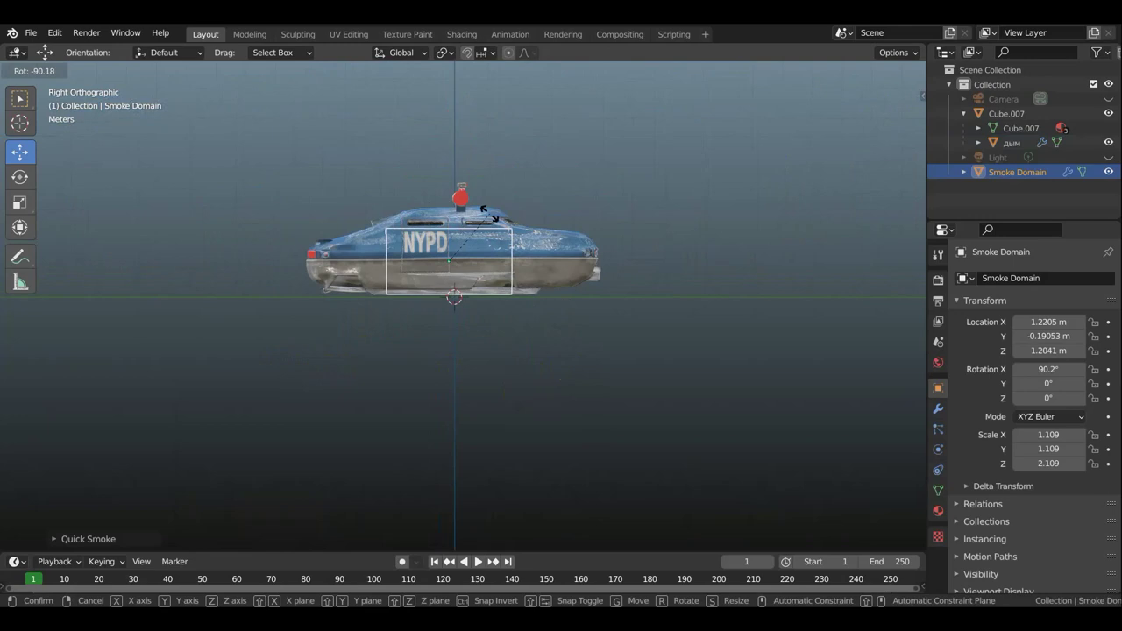
left_click(564, 249)
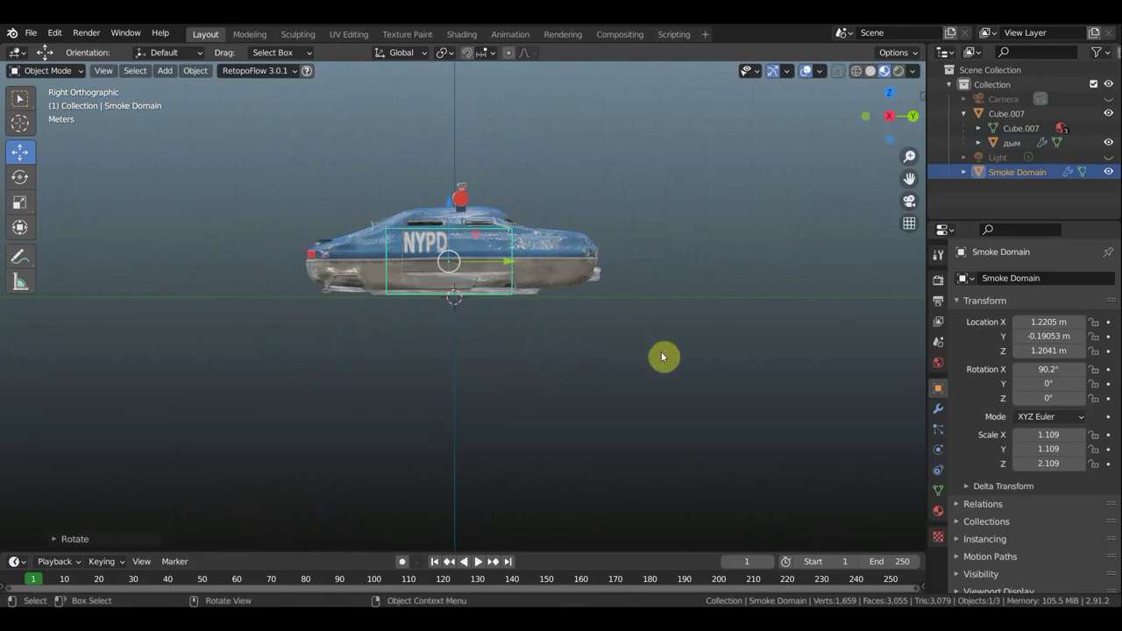
key("s")
left_click(533, 328)
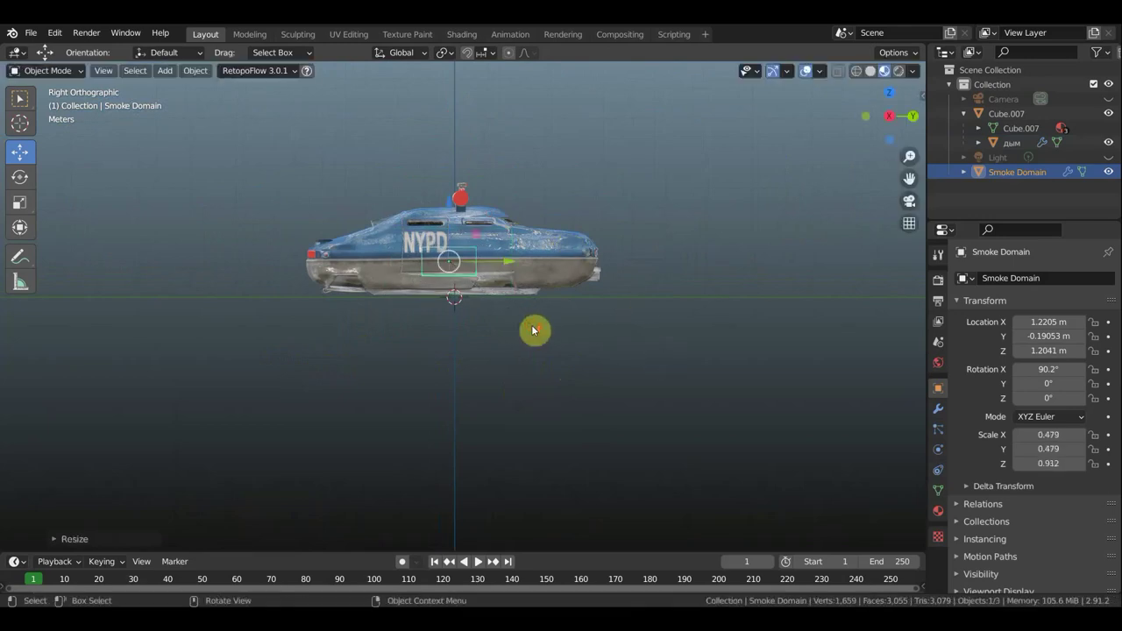
scroll(532, 329, "up", 3)
key("g")
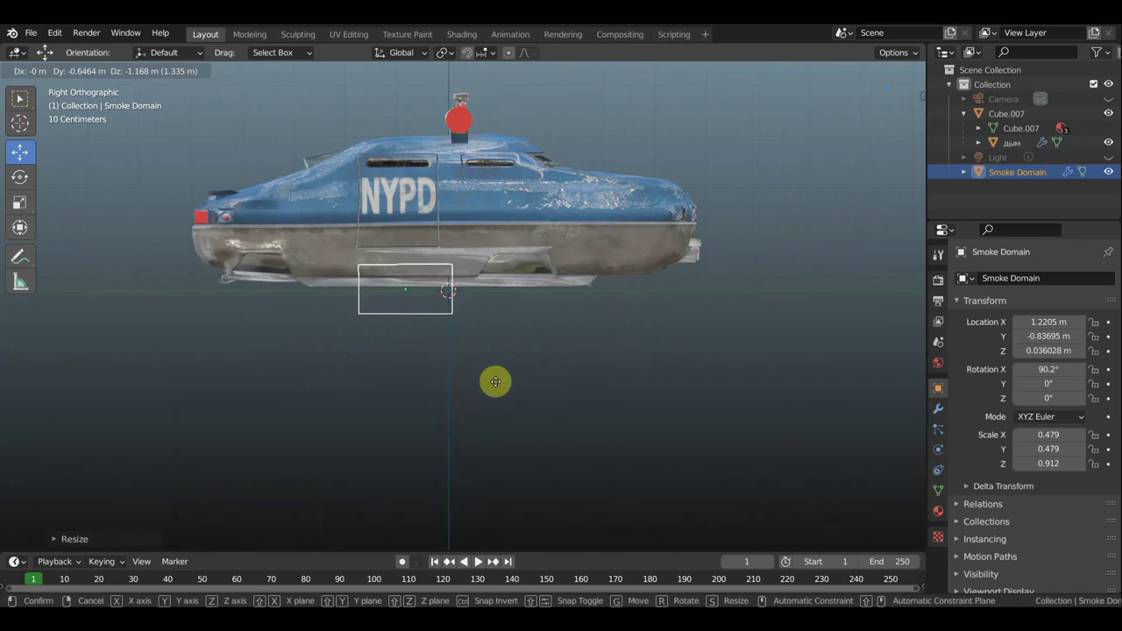
left_click(519, 374)
mouse_move(519, 374)
middle_mouse_down()
mouse_move(655, 357)
mouse_move(538, 379)
mouse_move(614, 360)
middle_mouse_up()
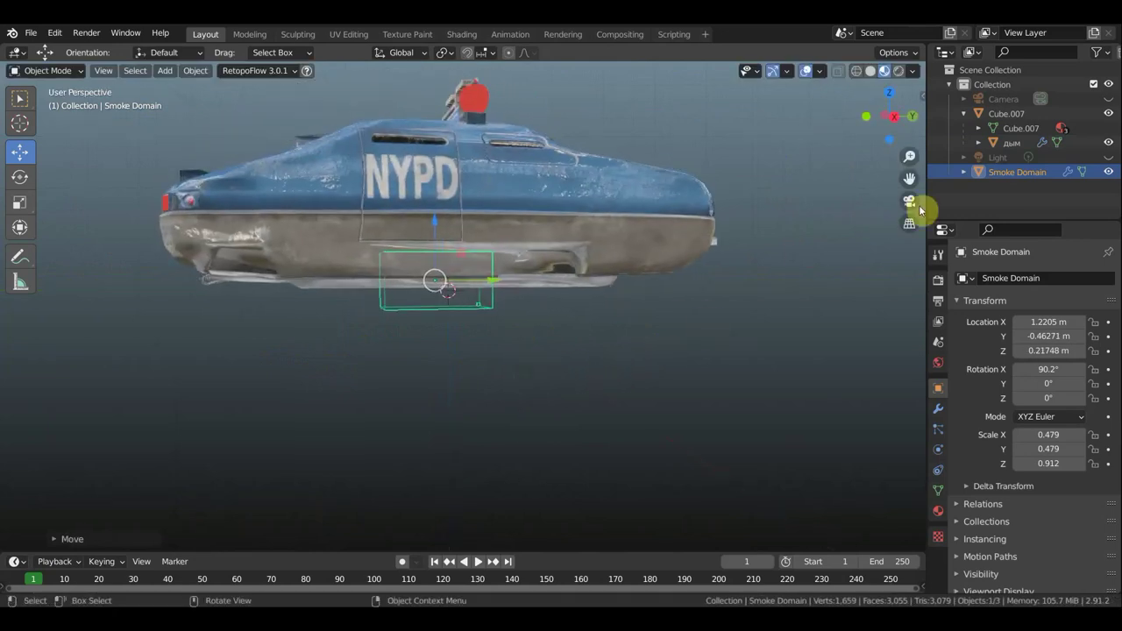
Step: Lower the дым emitter slightly along Z
left_click(1009, 142)
mouse_move(643, 308)
middle_mouse_down()
mouse_move(619, 313)
mouse_move(568, 261)
middle_mouse_up()
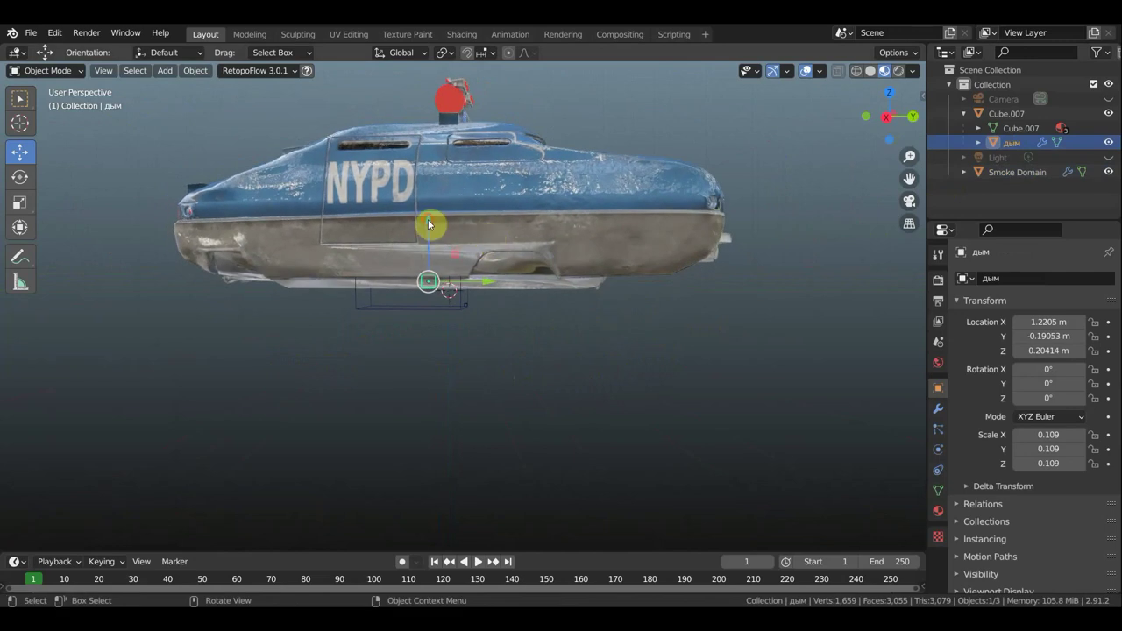
left_click_drag(428, 219, 423, 229)
left_click(460, 254)
key("KP_3")
scroll(583, 372, "up", 4)
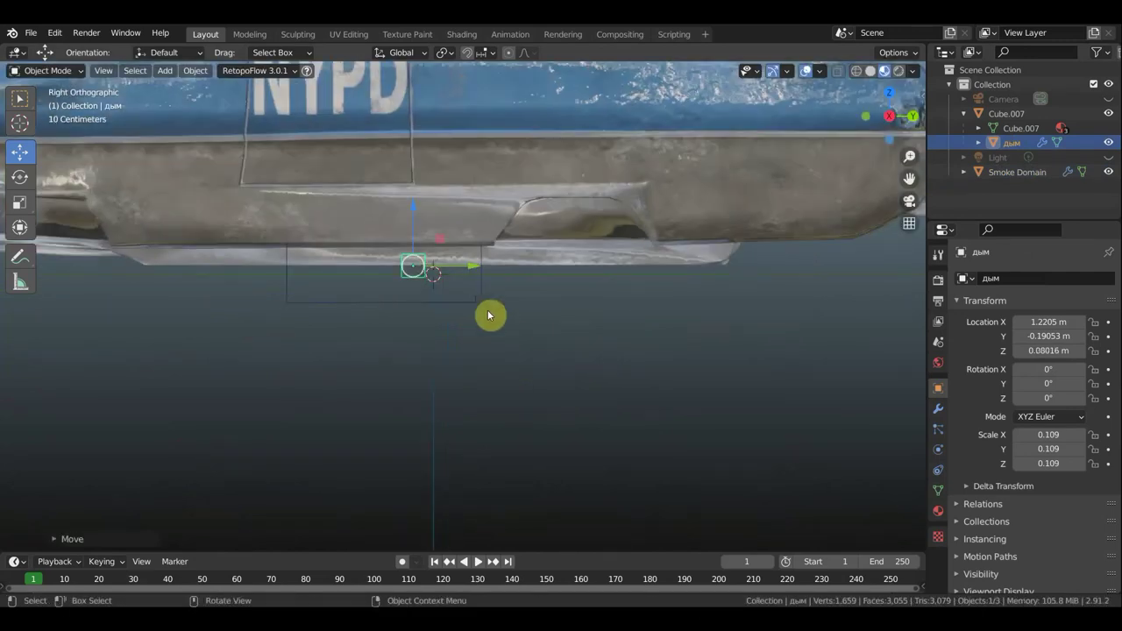
Step: Stretch the Smoke Domain along the car's length and slide it back behind the car
left_click(476, 304)
scroll(478, 303, "down", 2)
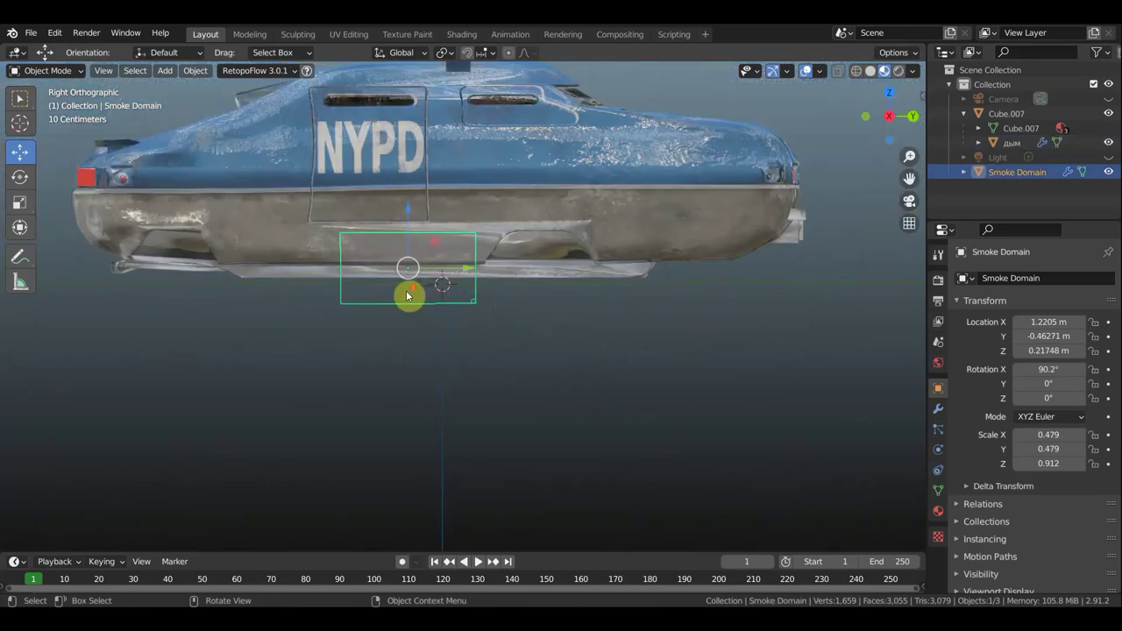
scroll(408, 295, "down", 2)
left_click(19, 228)
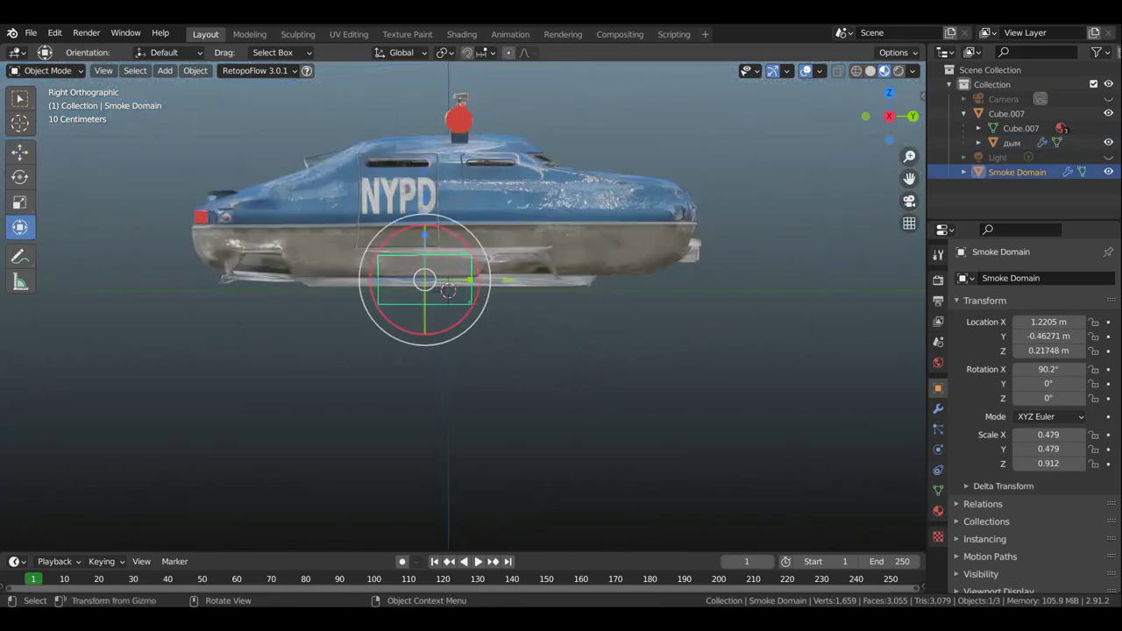
left_click_drag(472, 283, 605, 294)
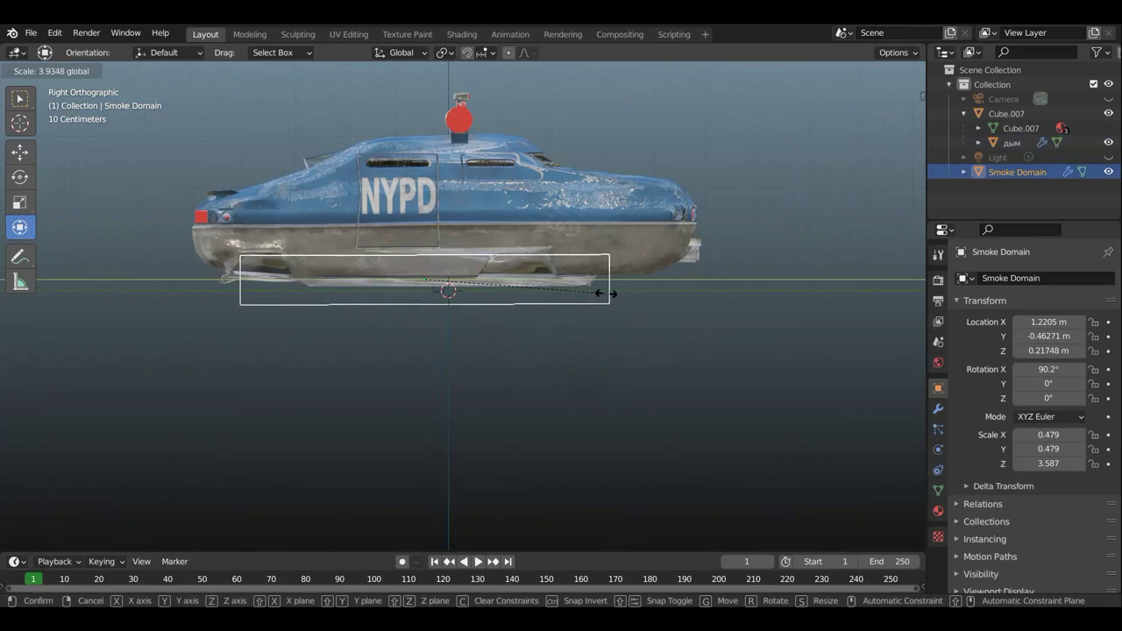
left_click_drag(591, 294, 611, 296)
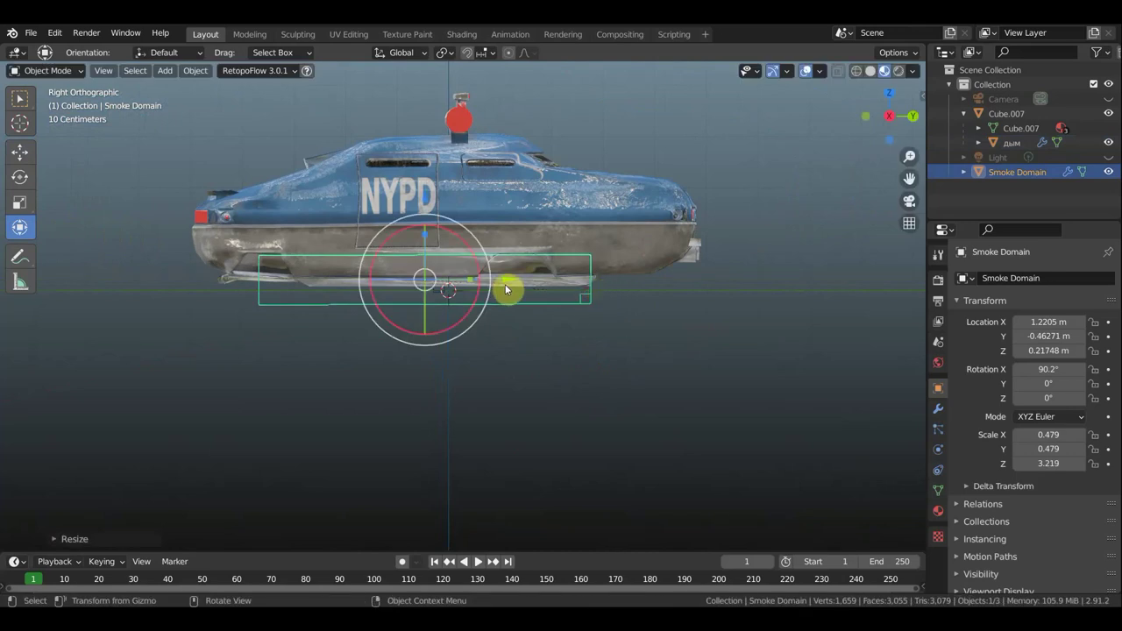
left_click_drag(517, 282, 390, 282)
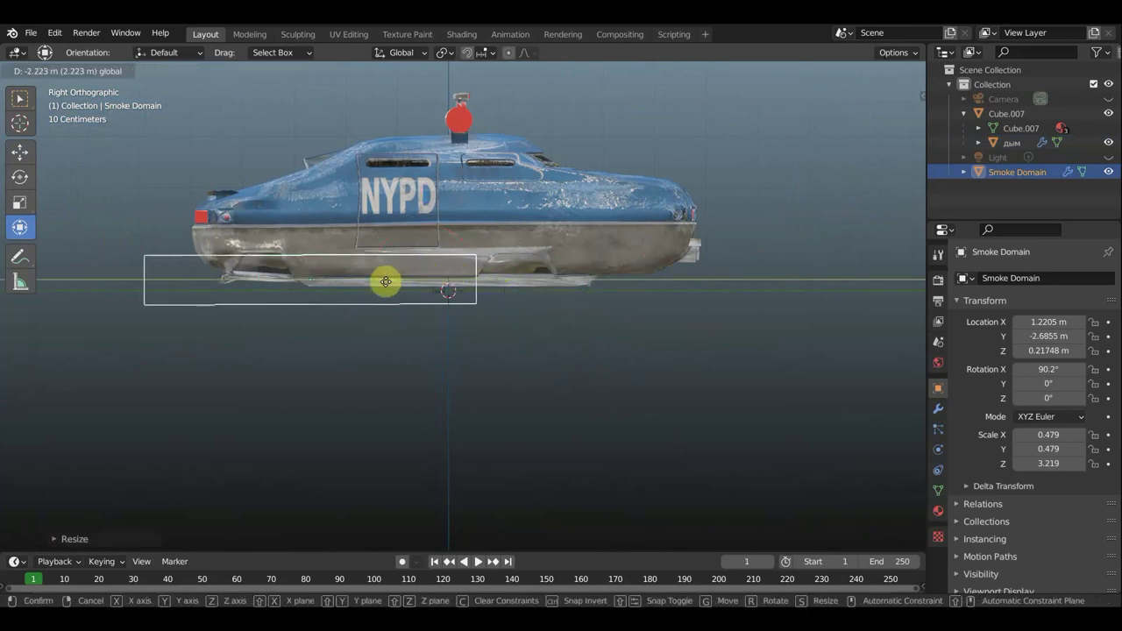
left_click_drag(435, 281, 410, 278)
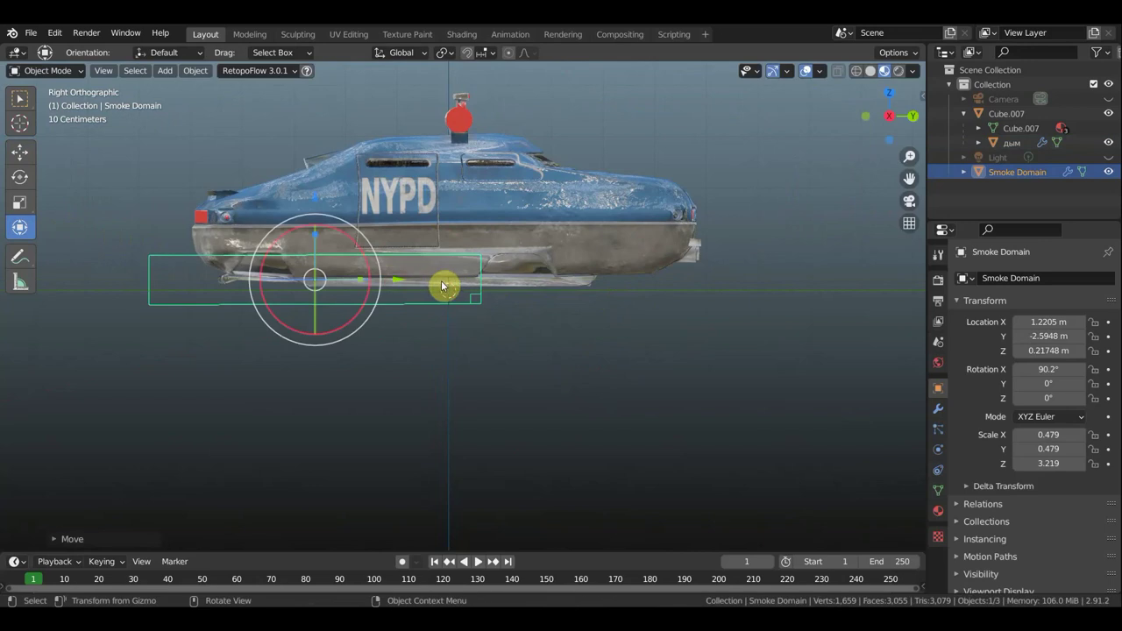
mouse_move(648, 336)
middle_mouse_down("shift")
mouse_move(720, 346)
mouse_move(701, 356)
middle_mouse_up("shift")
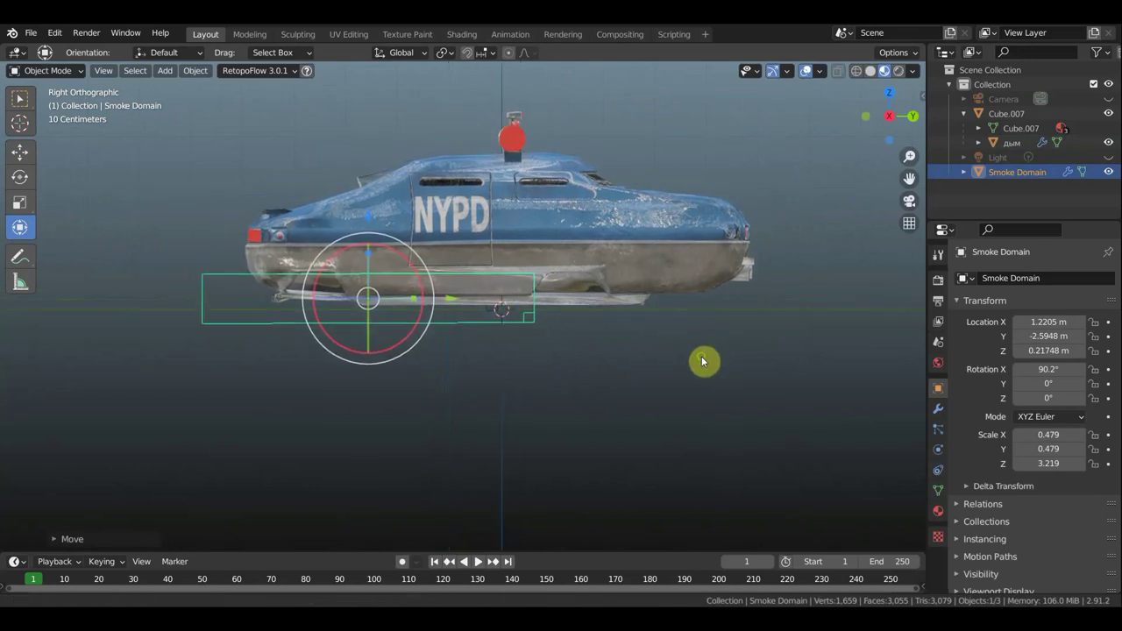
mouse_move(631, 350)
middle_mouse_down()
mouse_move(814, 365)
mouse_move(809, 355)
mouse_move(496, 359)
middle_mouse_up()
mouse_move(686, 353)
middle_mouse_down()
mouse_move(541, 372)
mouse_move(394, 298)
middle_mouse_up()
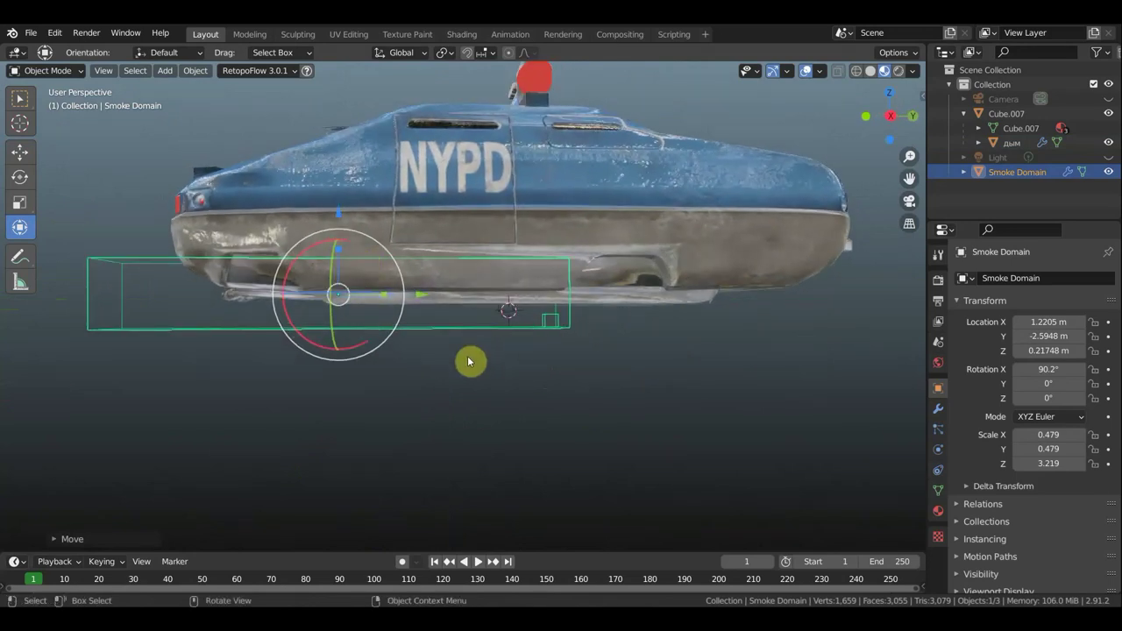
key("KP_3")
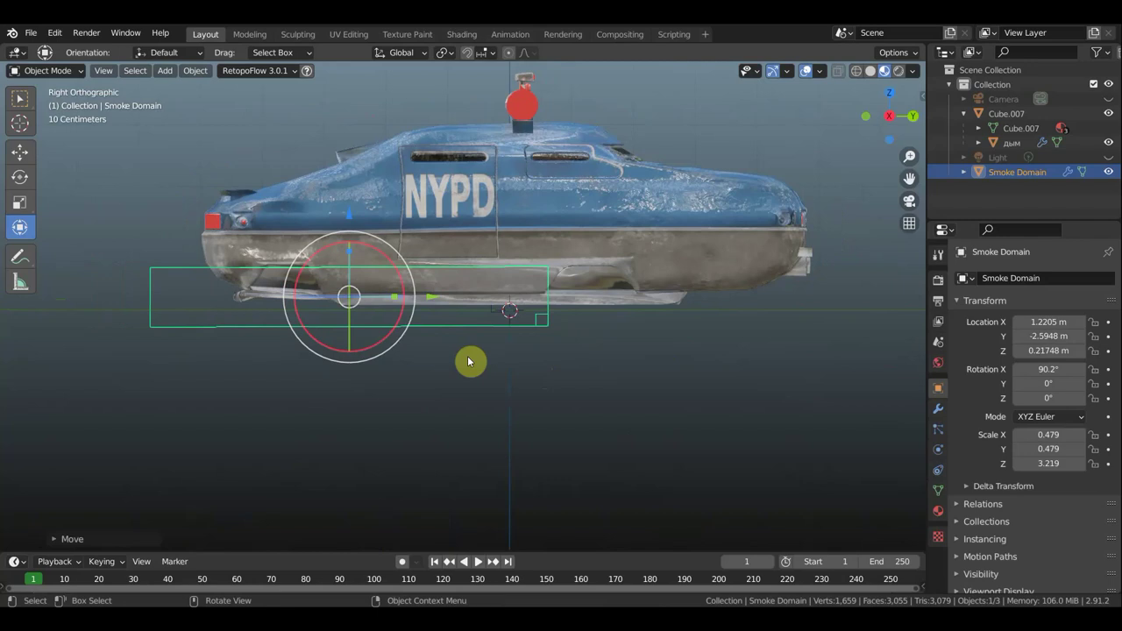
scroll(443, 323, "up", 1)
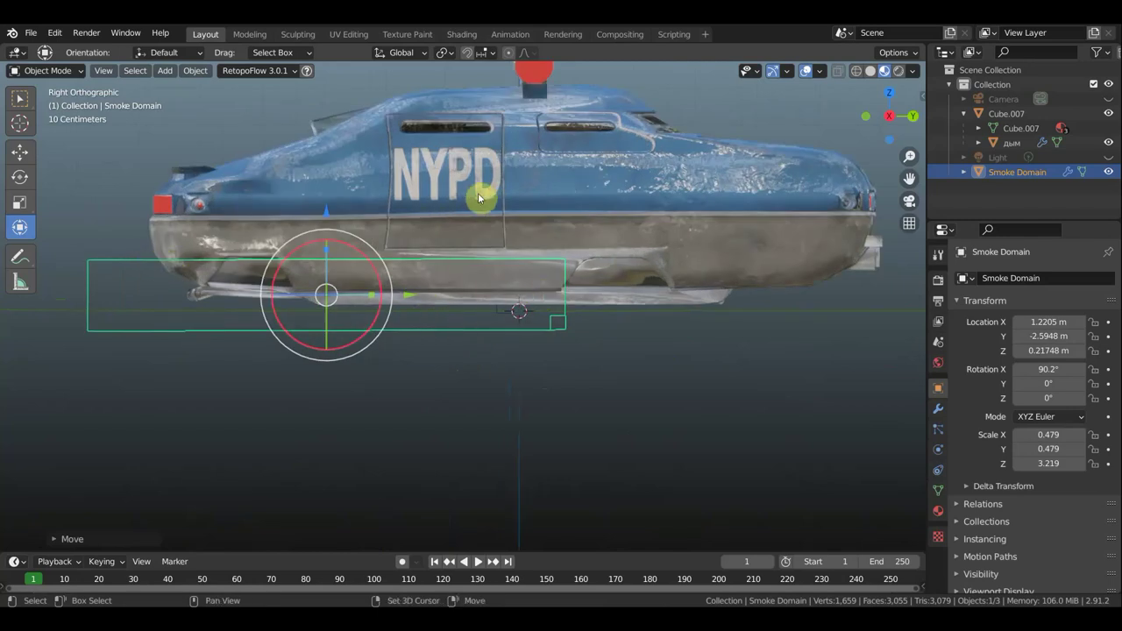
Step: Parent the Smoke Domain to дым via Ctrl+P > Object, then box-zoom onto the car
left_click(502, 318)
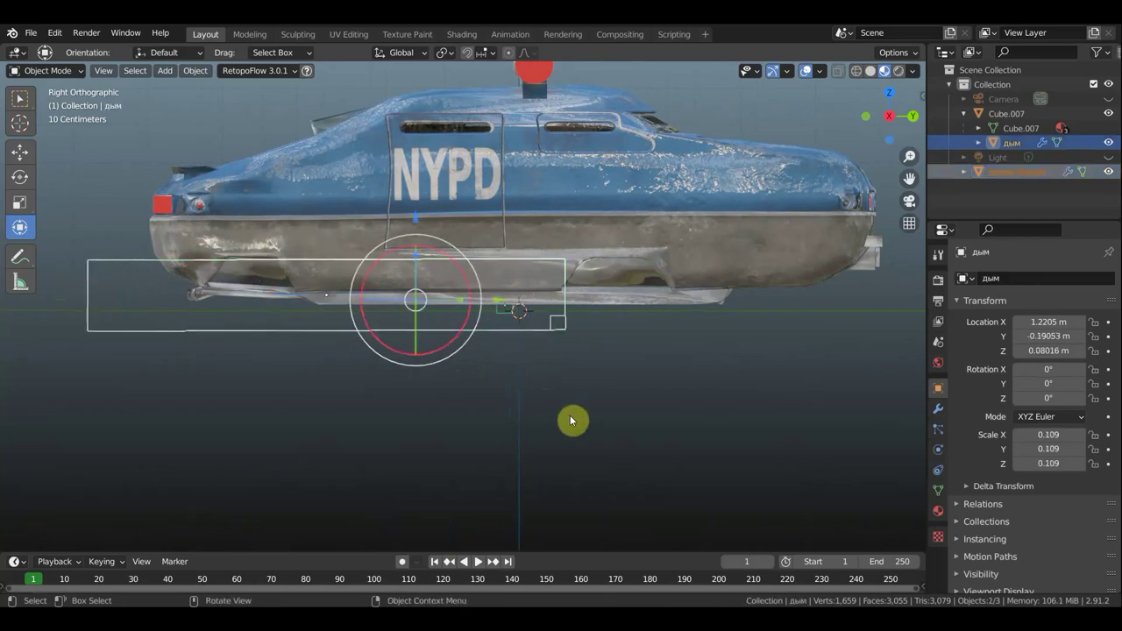
key("ctrl+p")
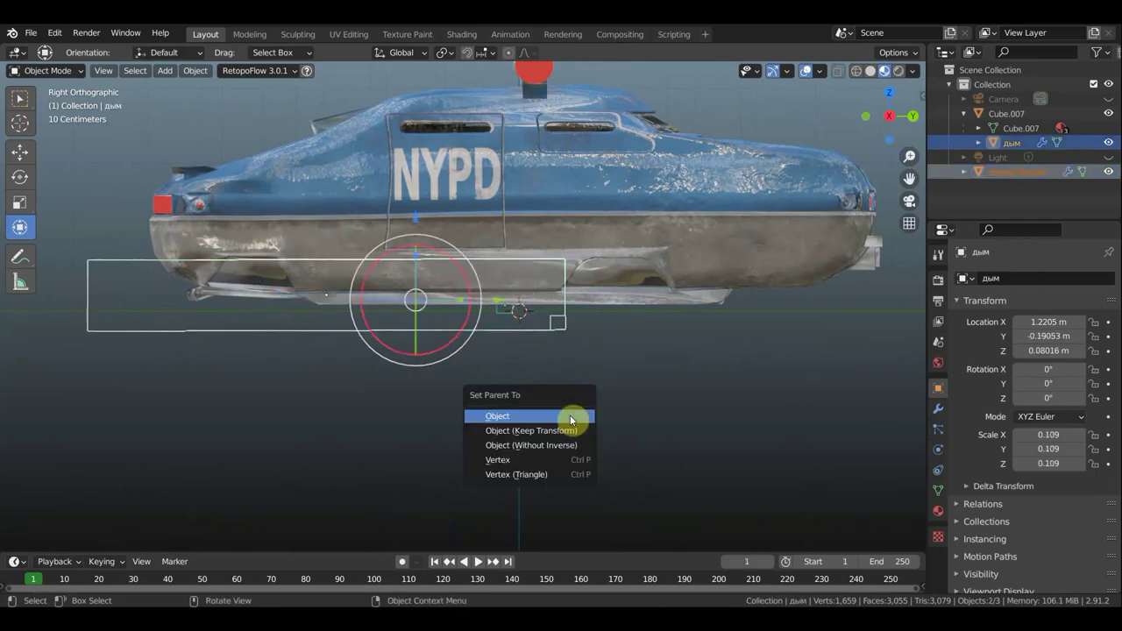
left_click(570, 417)
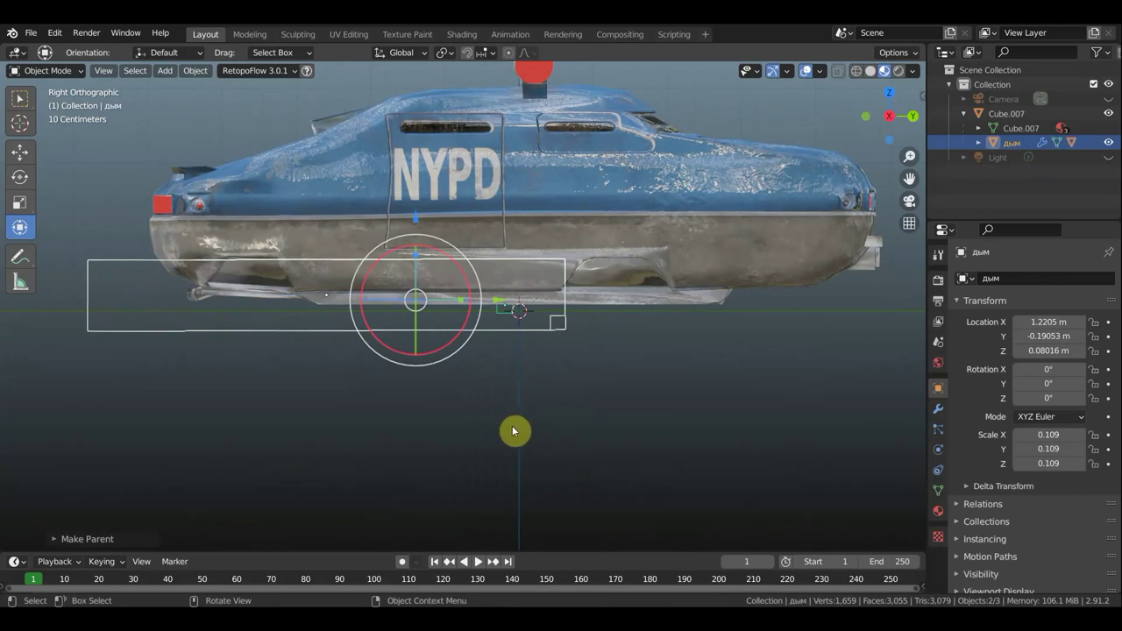
scroll(555, 407, "down", 1)
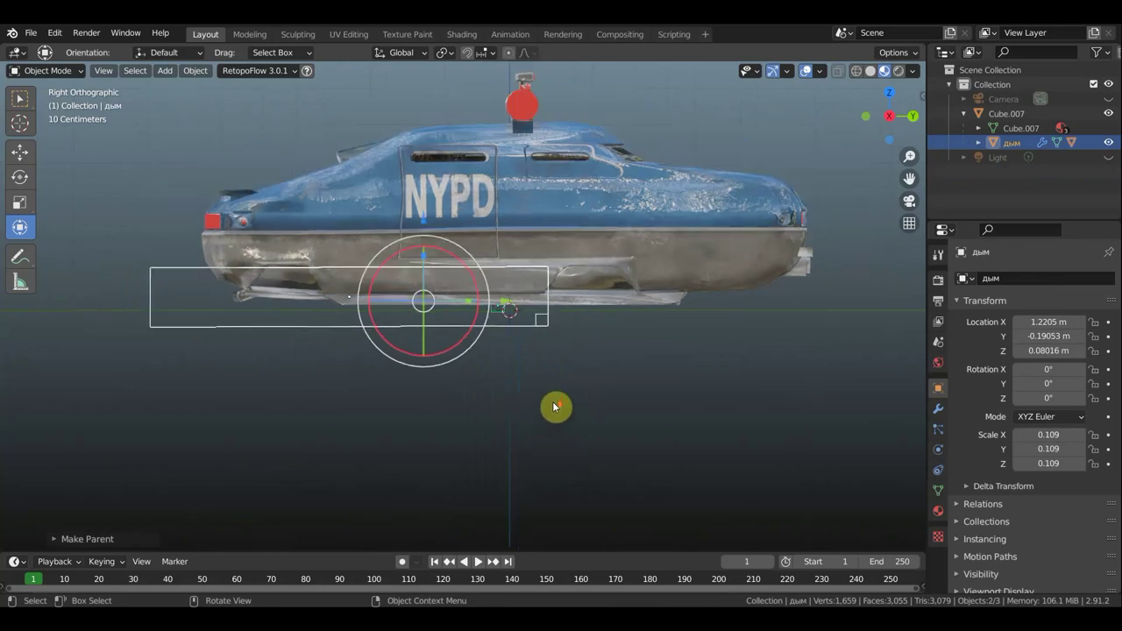
scroll(555, 407, "down", 2)
scroll(738, 392, "down", 1)
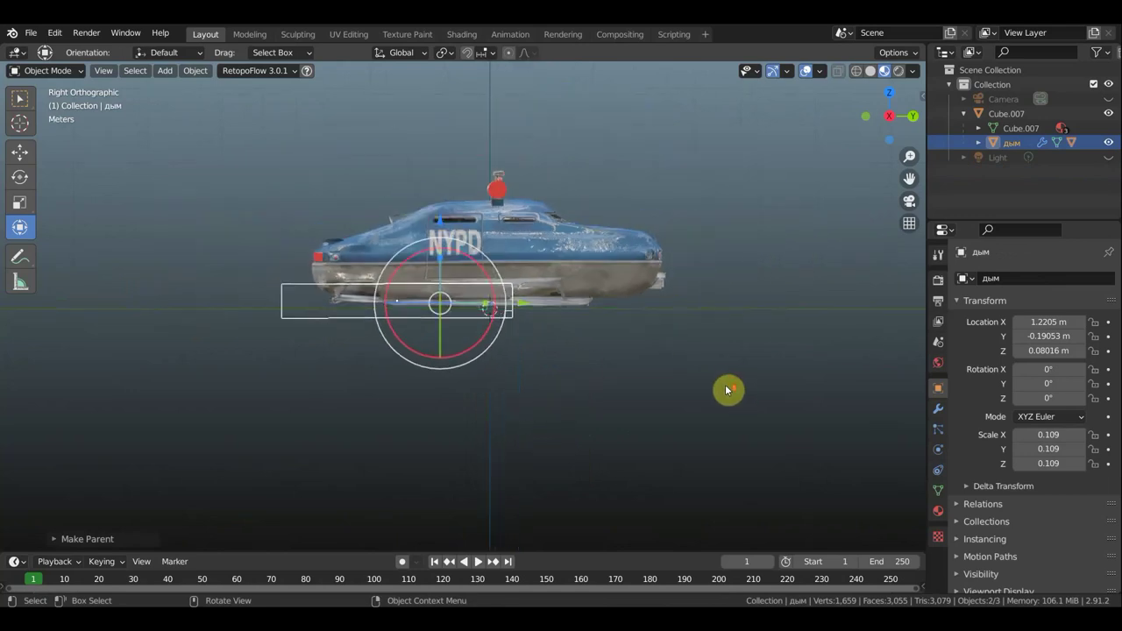
key("shift+b")
left_click_drag(734, 381, 208, 143)
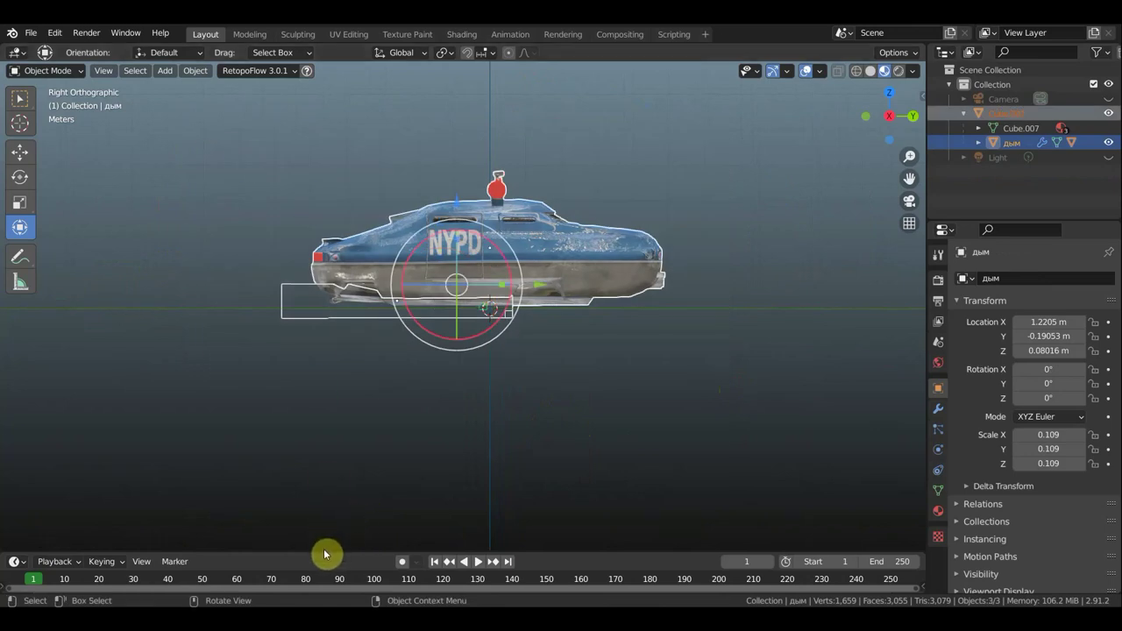
left_click_drag(314, 550, 313, 441)
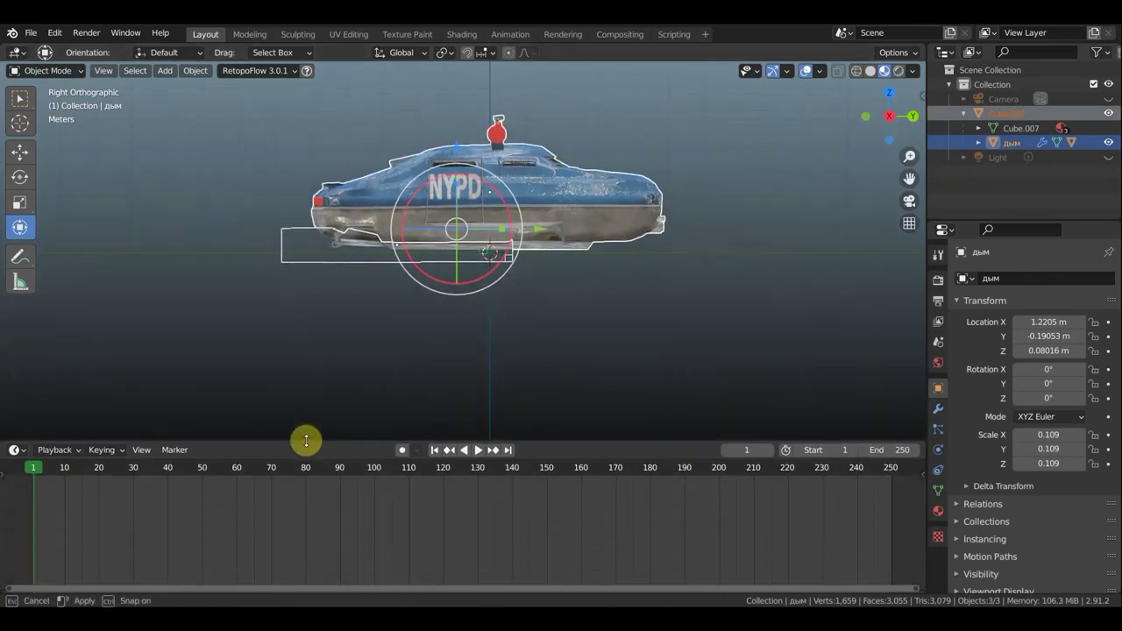
middle_click_drag(225, 529, 599, 548)
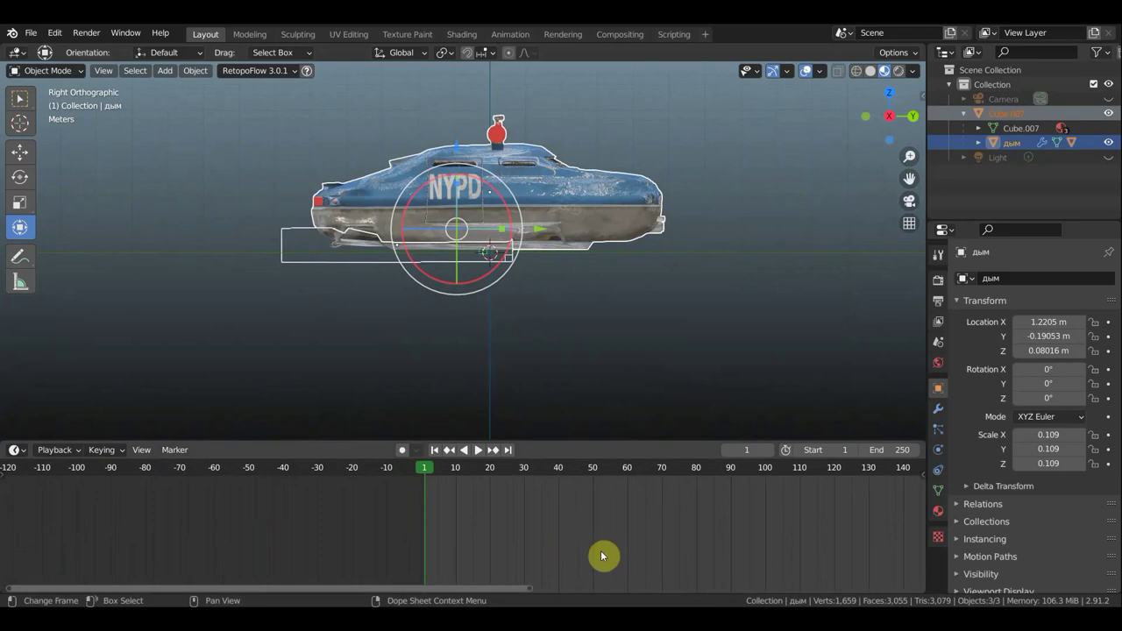
scroll(477, 545, "up", 2)
scroll(475, 545, "up", 2)
scroll(474, 545, "up", 3)
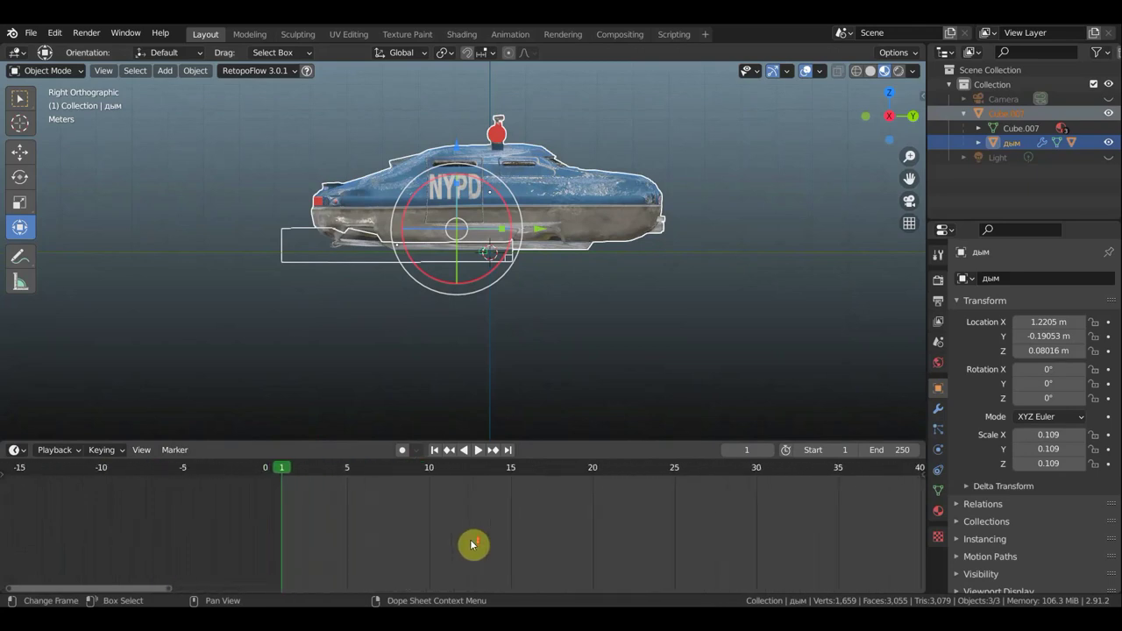
scroll(473, 545, "up", 2)
scroll(472, 545, "up", 1)
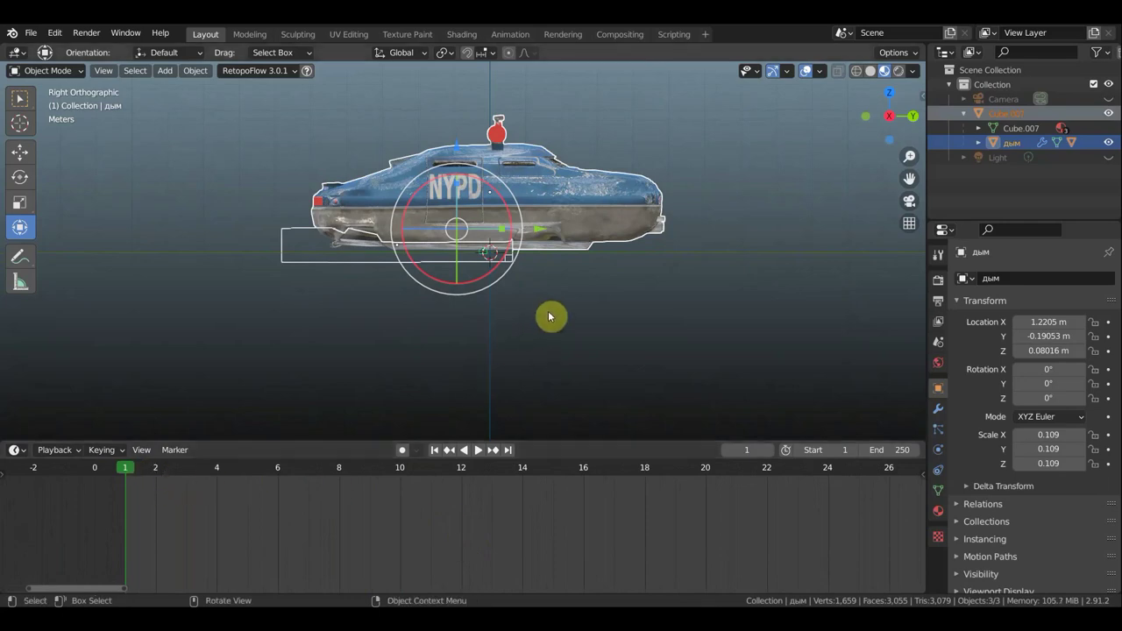
middle_click_drag(640, 333, 622, 359, "shift")
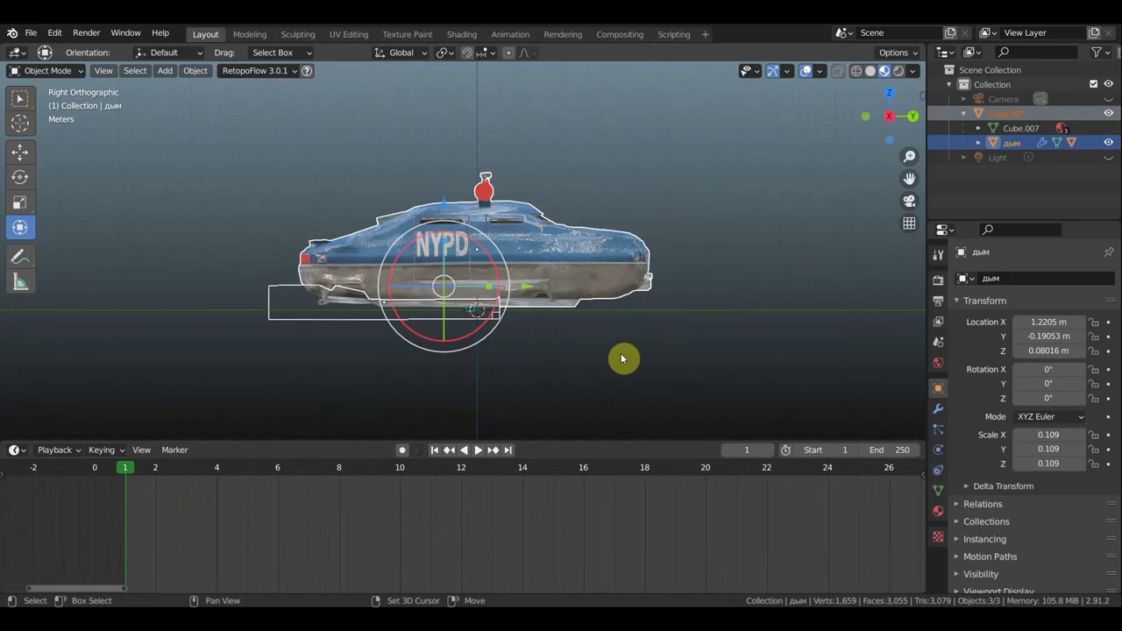
key("shift+d")
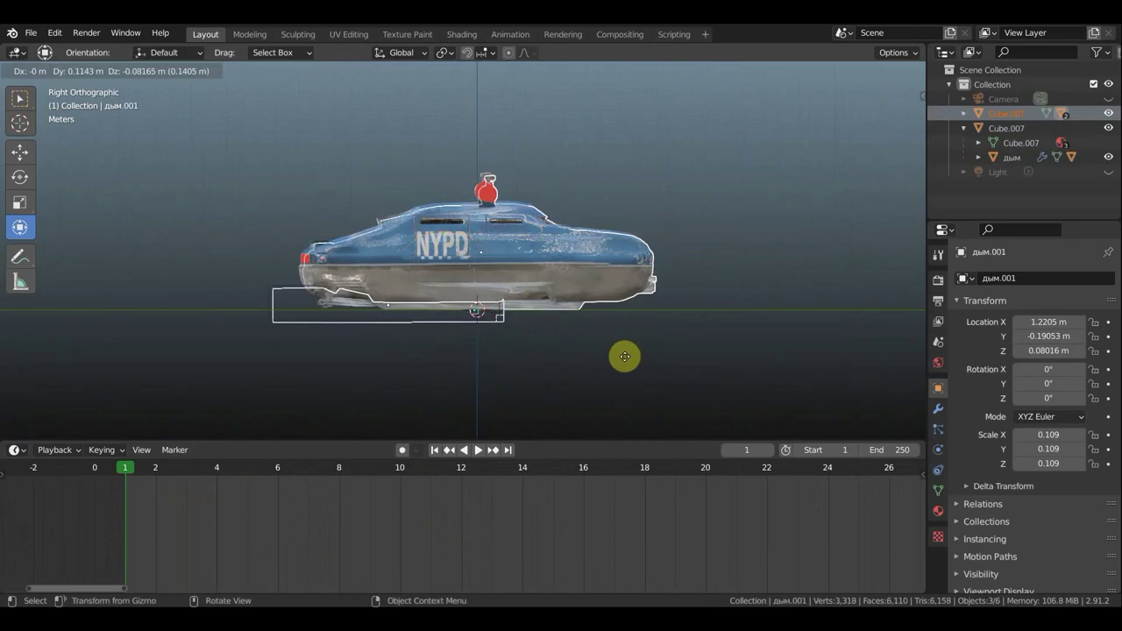
Step: Undo a stray duplicate and keyframe the car's location and rotation at frame 1
left_click(627, 361)
key("ctrl+z")
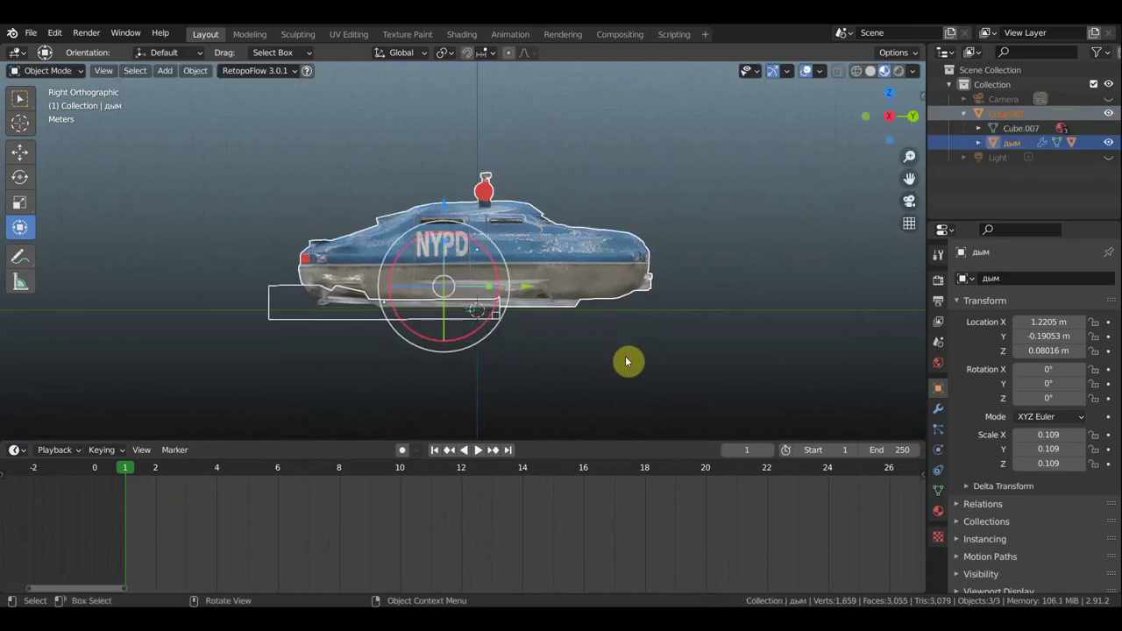
key("i")
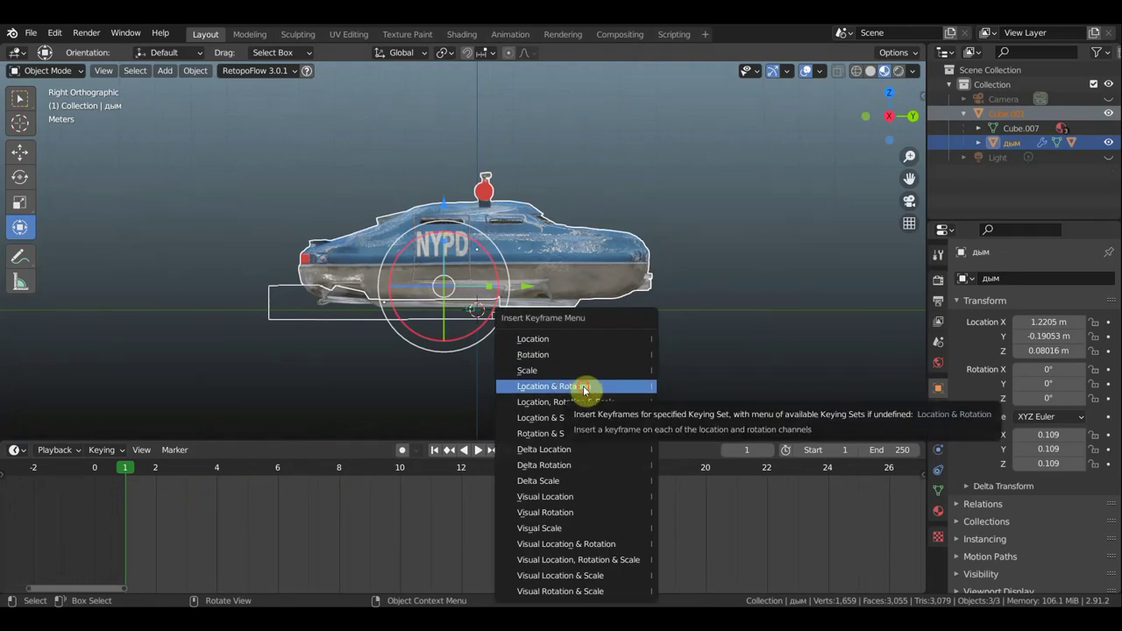
key("Return")
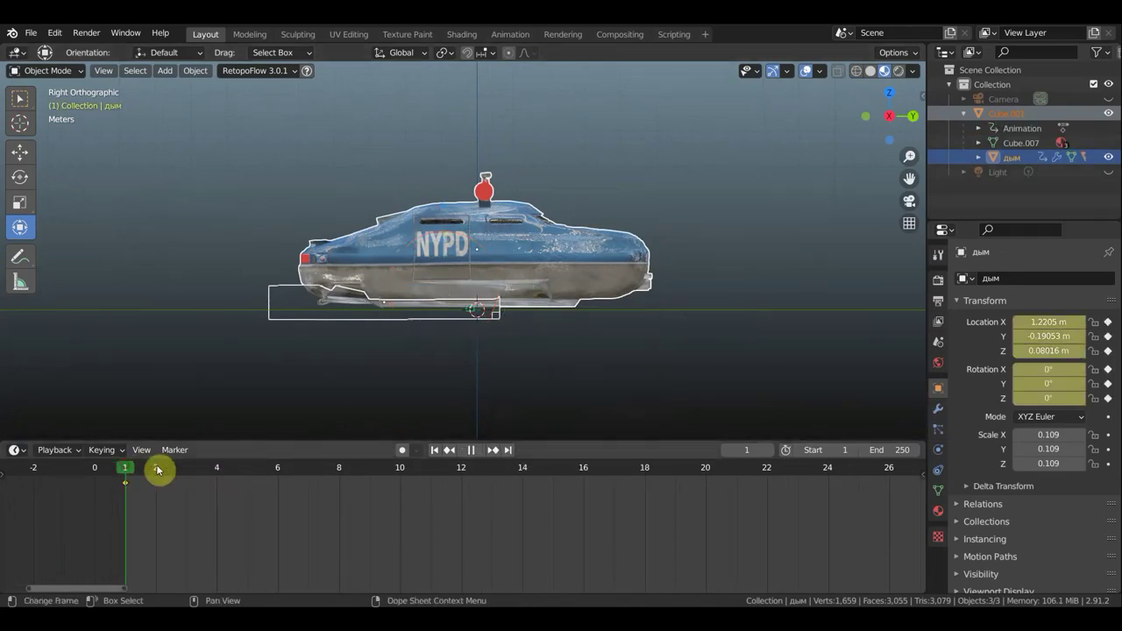
Step: Play the animation and stop it at frame 20
key("space")
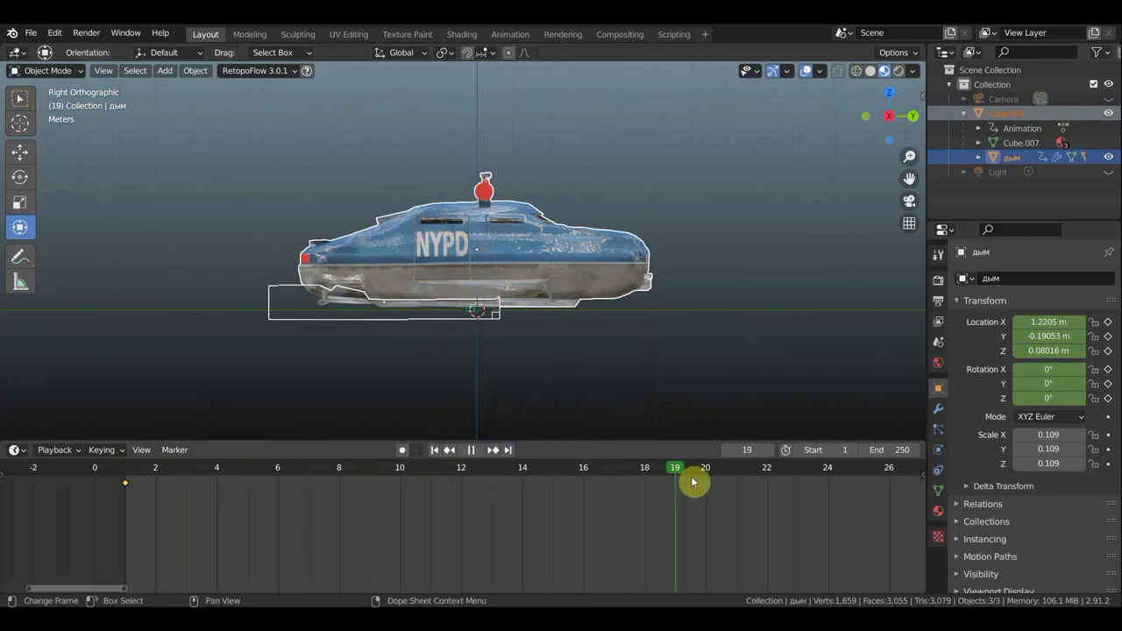
key("space")
scroll(587, 346, "down", 2)
scroll(582, 343, "down", 1)
key("g")
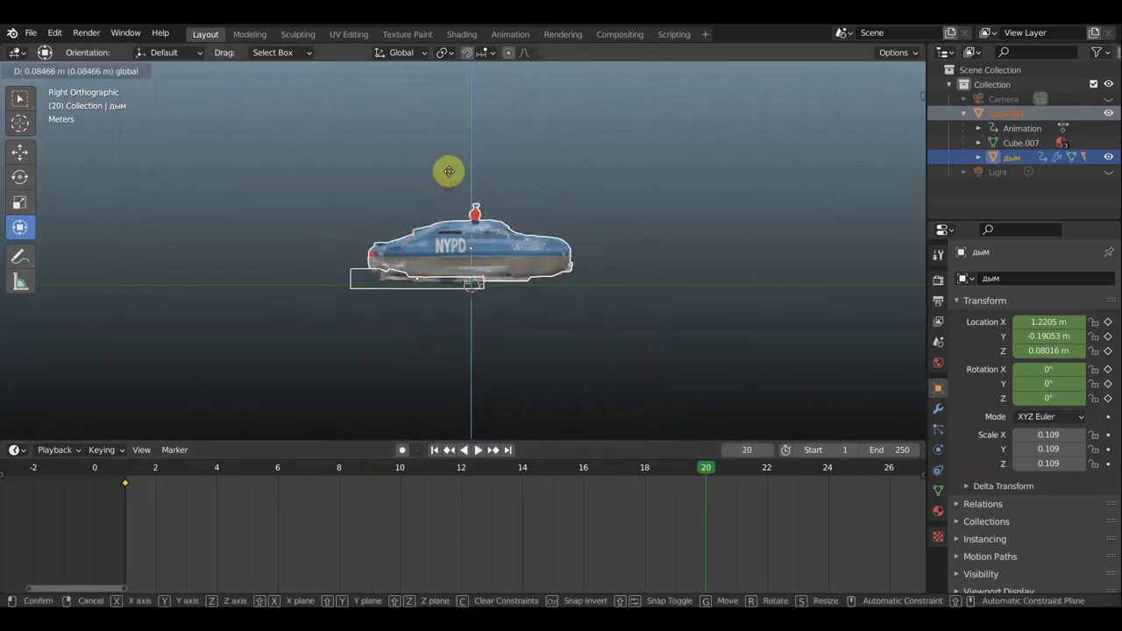
Step: Raise the car, nudge it along Y, and keyframe location and rotation at frame 20
left_click(451, 97)
left_click_drag(544, 187, 562, 185)
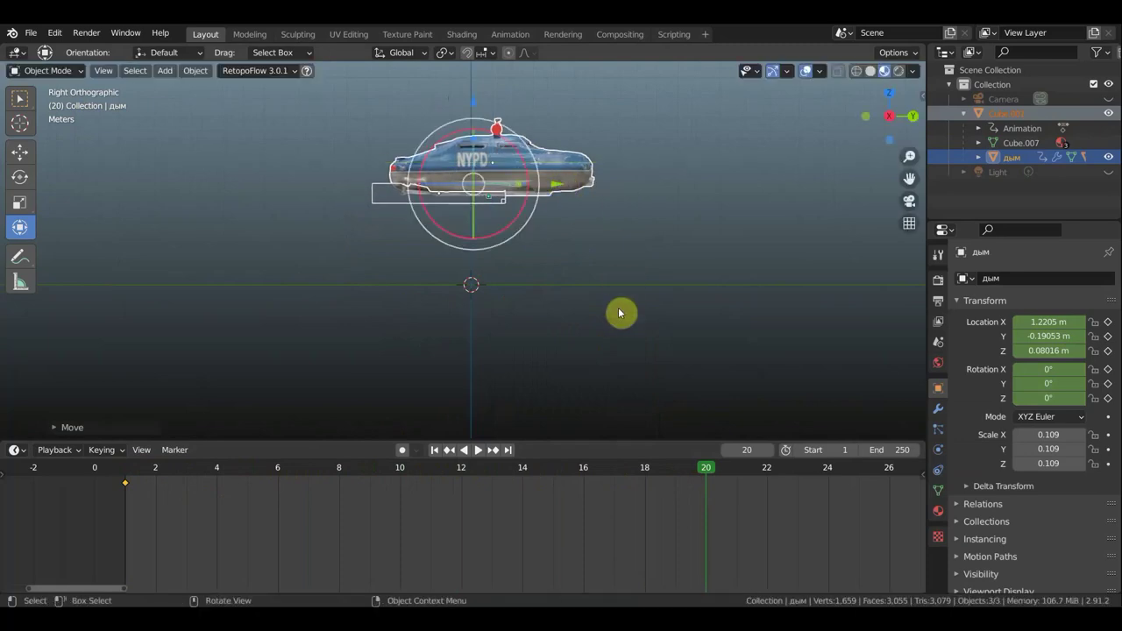
key("i")
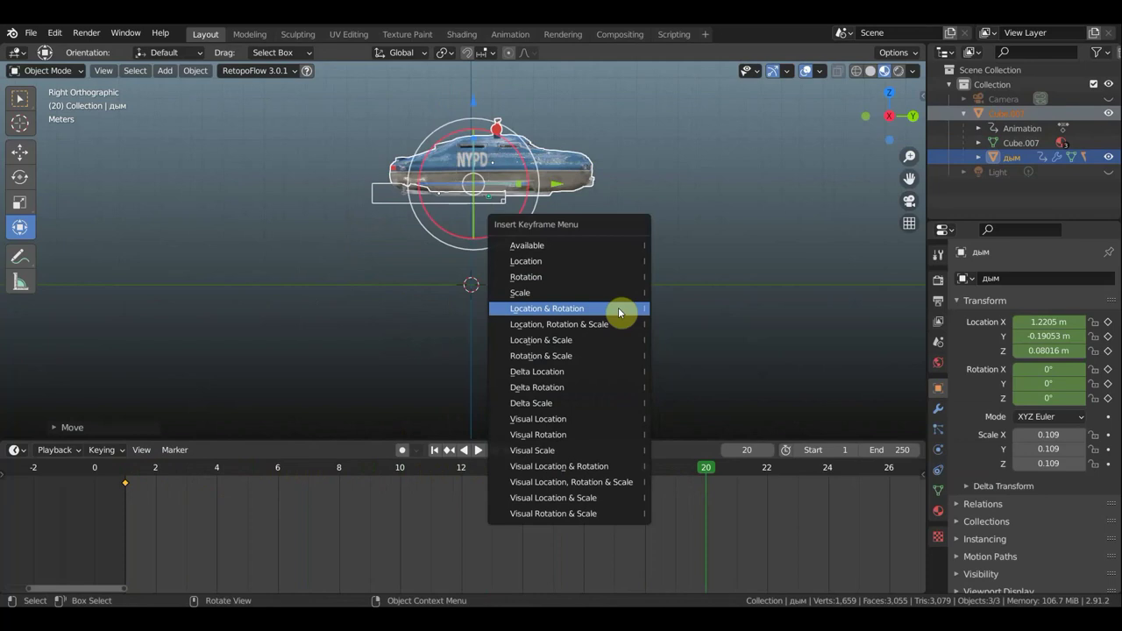
left_click(618, 309)
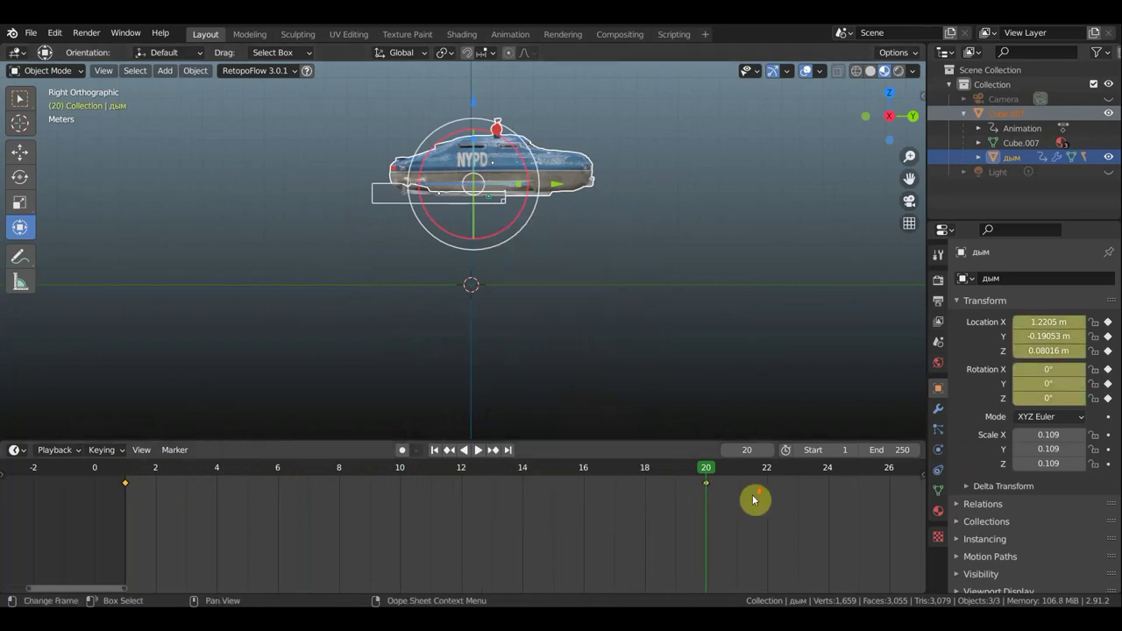
Step: Scroll the timeline to show frames up to 50 and jump to frame 40
scroll(751, 496, "down", 2)
scroll(751, 496, "down", 1)
mouse_move(751, 500)
middle_mouse_down()
mouse_move(576, 523)
mouse_move(539, 517)
middle_mouse_up()
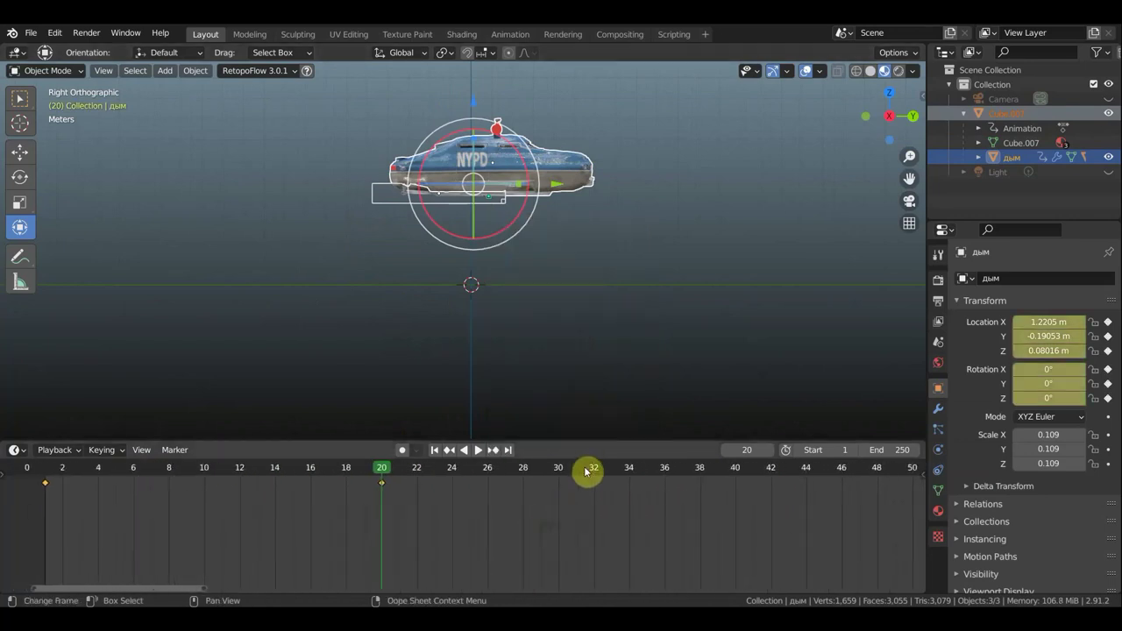
left_click(735, 477)
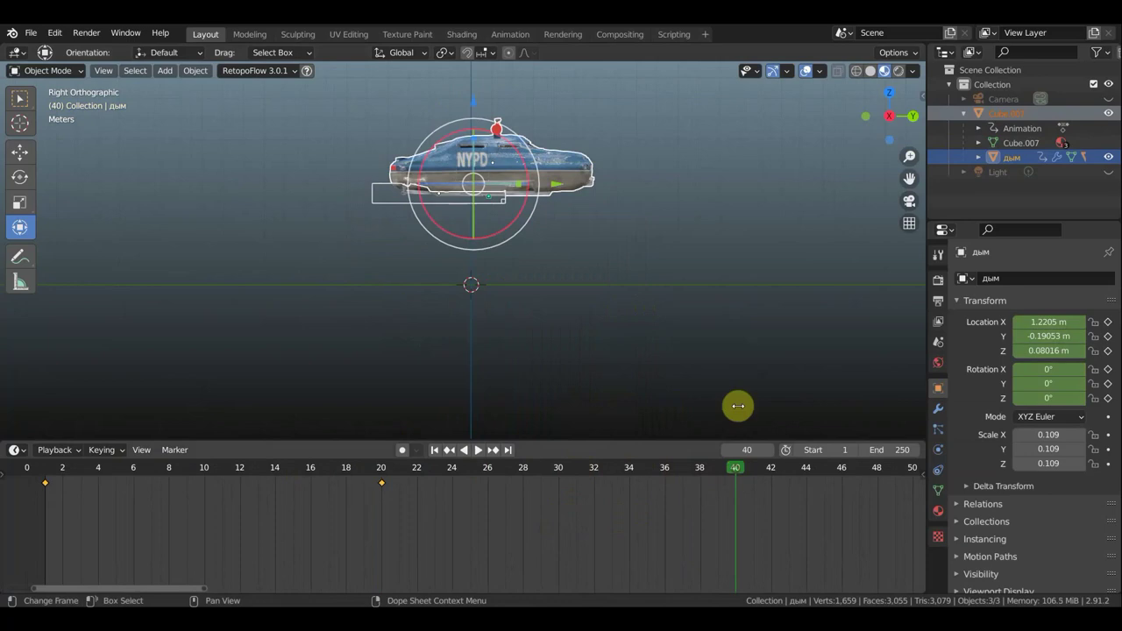
Step: At frame 40, push the car forward, tilt it, and keyframe location and rotation
scroll(578, 220, "down", 2)
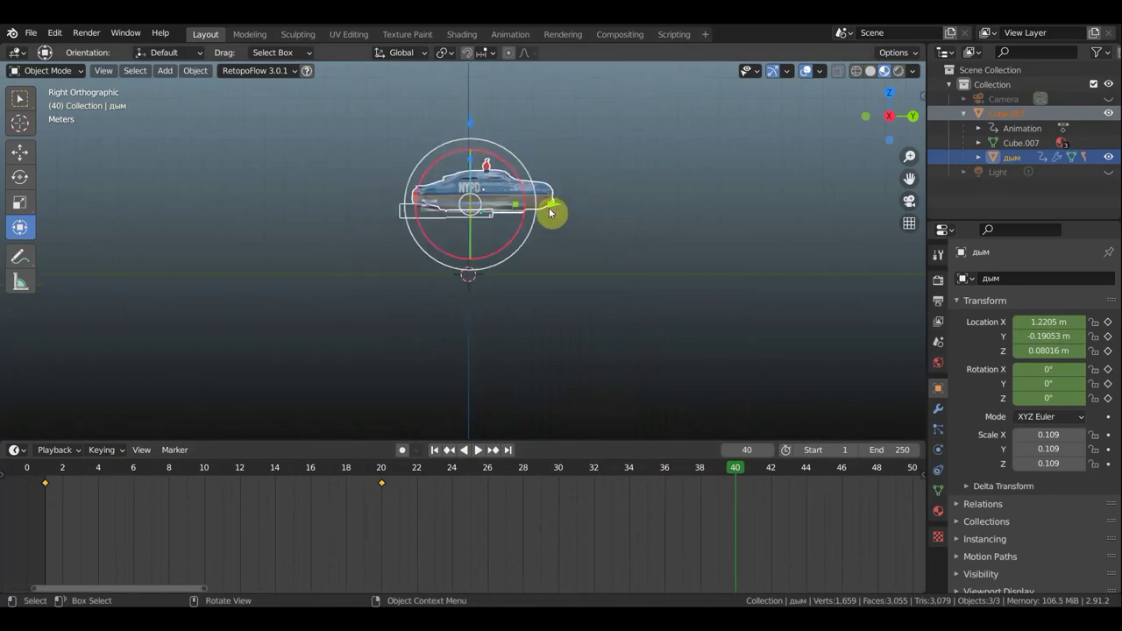
left_click_drag(555, 206, 747, 206)
key("r")
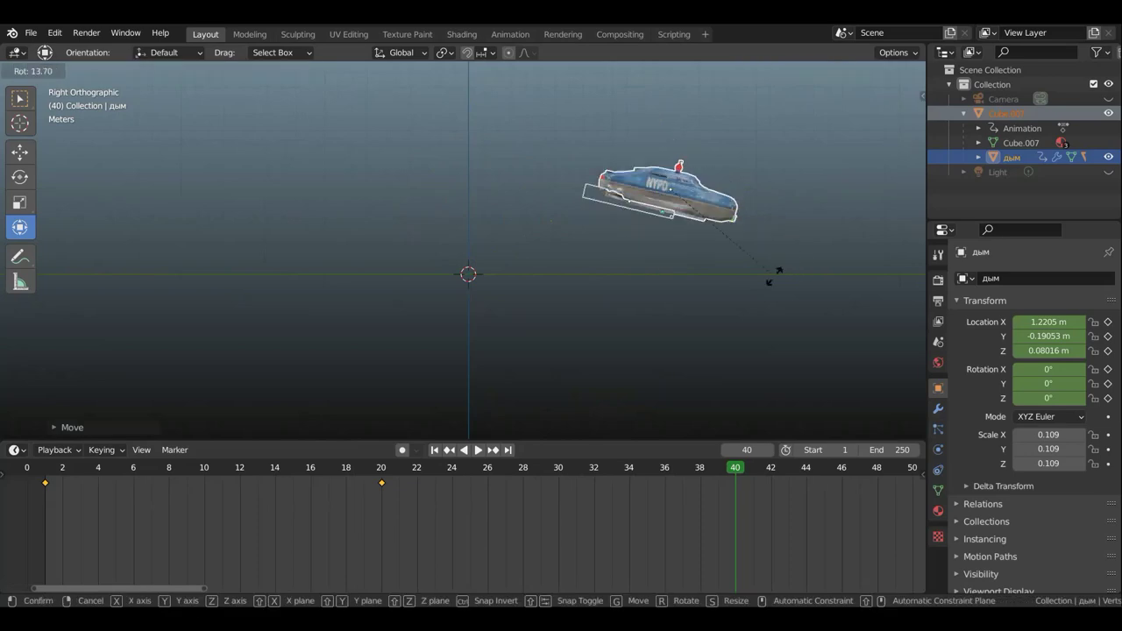
left_click(777, 278)
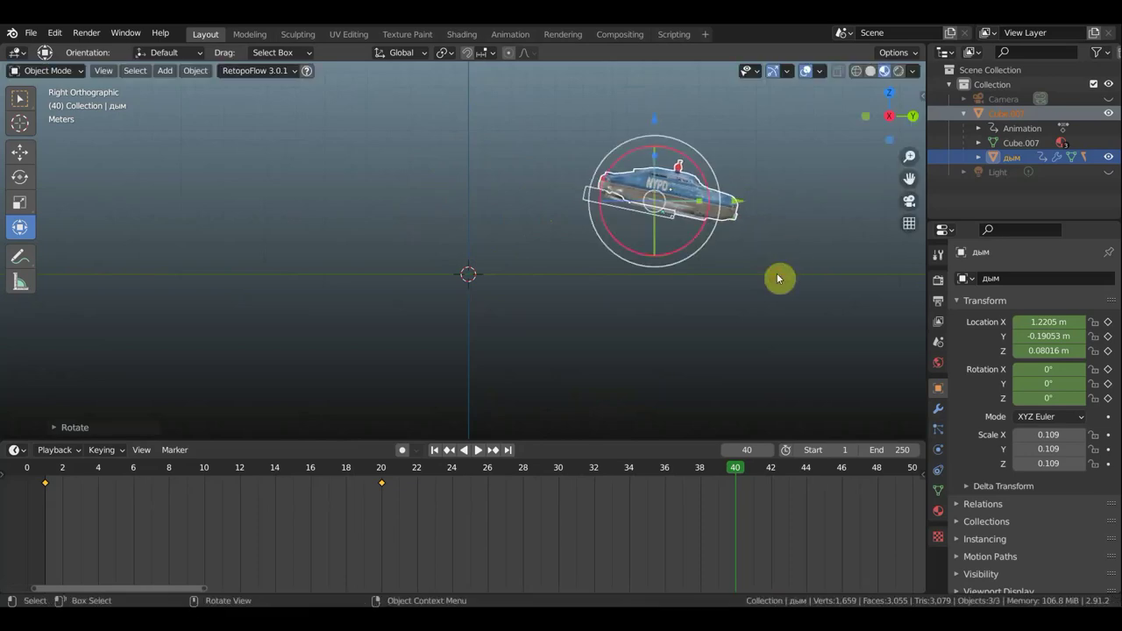
key("i")
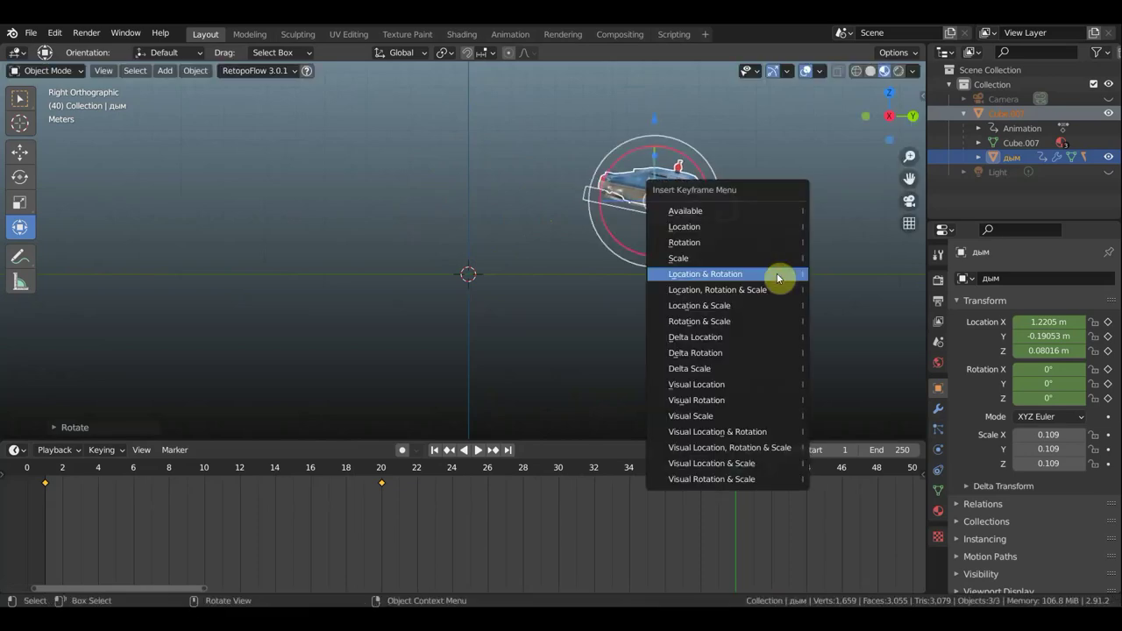
left_click(752, 274)
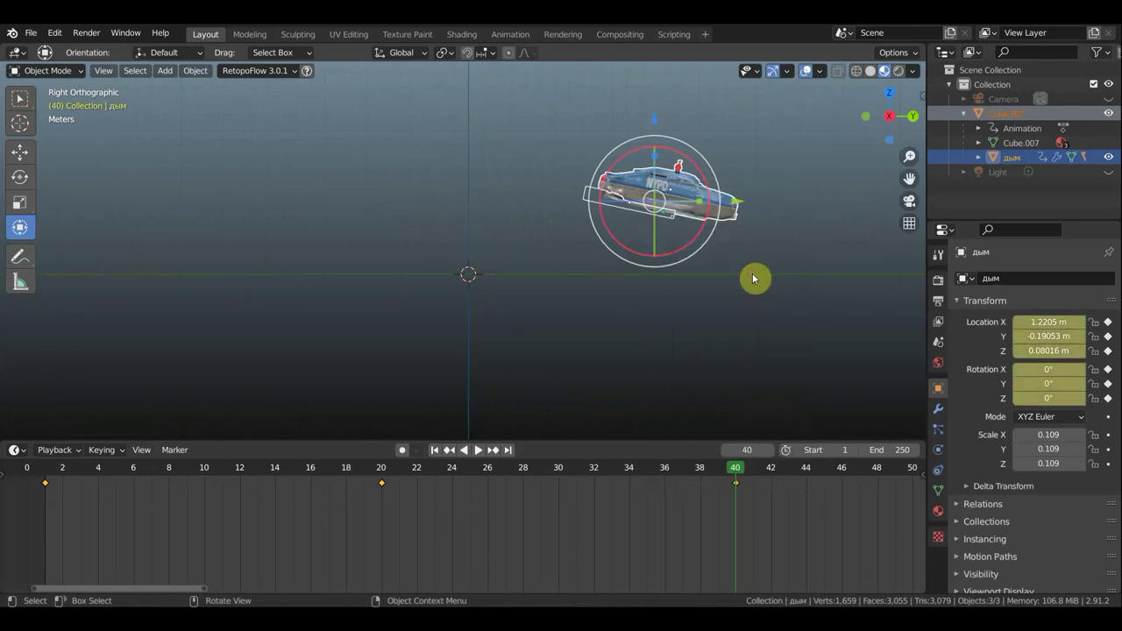
Step: At frame 70, move the car far ahead and keyframe location and rotation
middle_click_drag(780, 330, 609, 339, "shift")
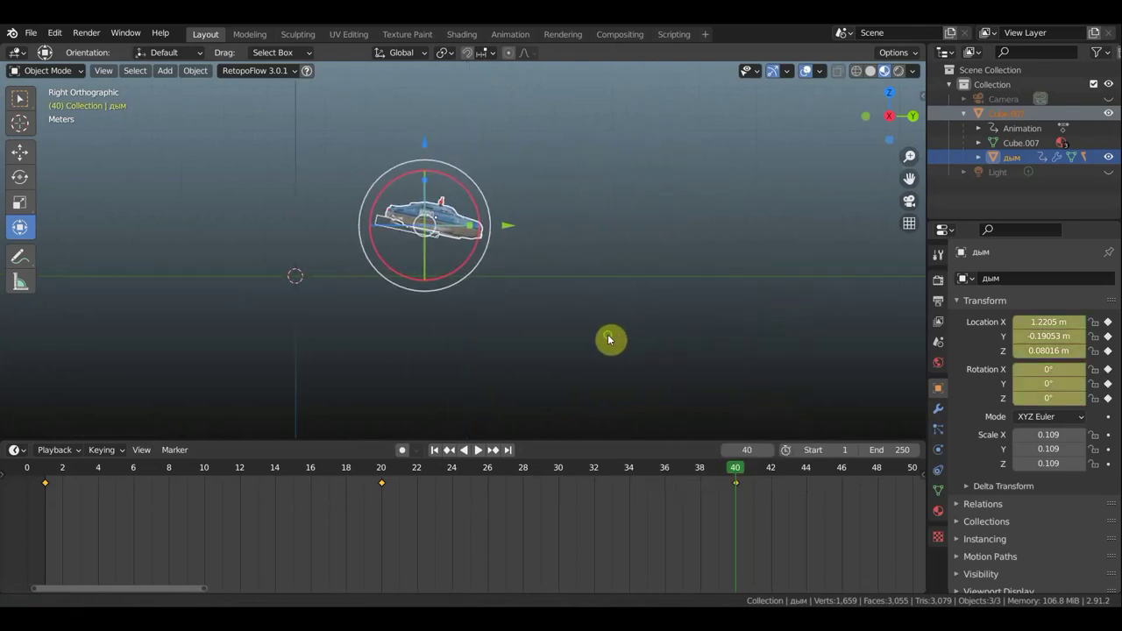
scroll(768, 538, "down", 2)
scroll(768, 538, "down", 1)
scroll(779, 536, "down", 1)
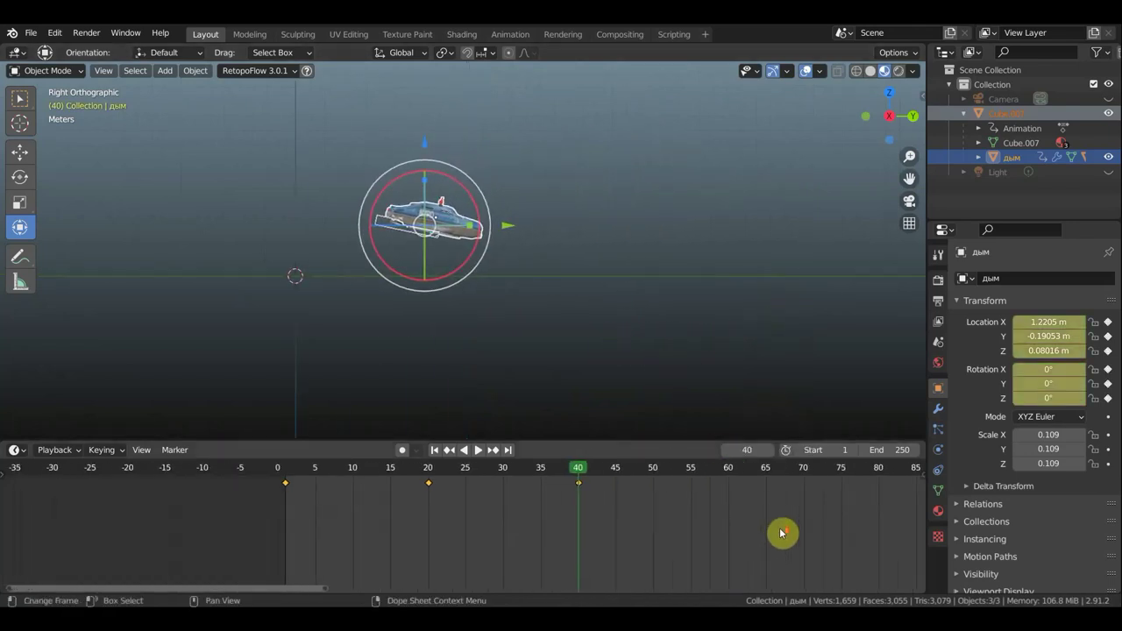
scroll(784, 534, "down", 1)
left_click(755, 477)
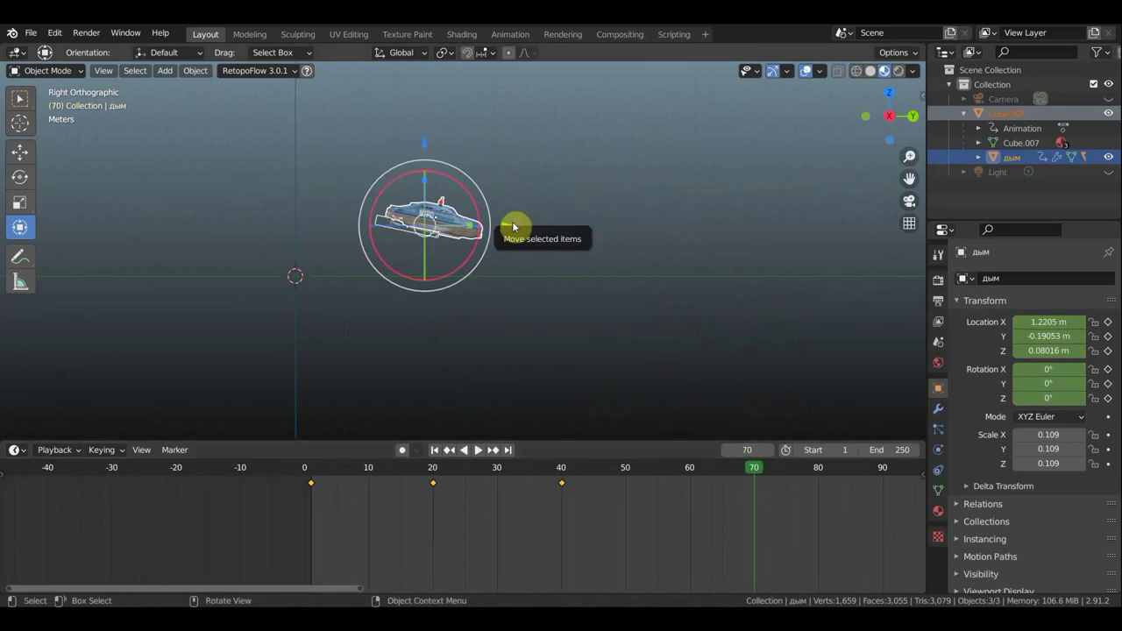
left_click_drag(517, 221, 876, 236)
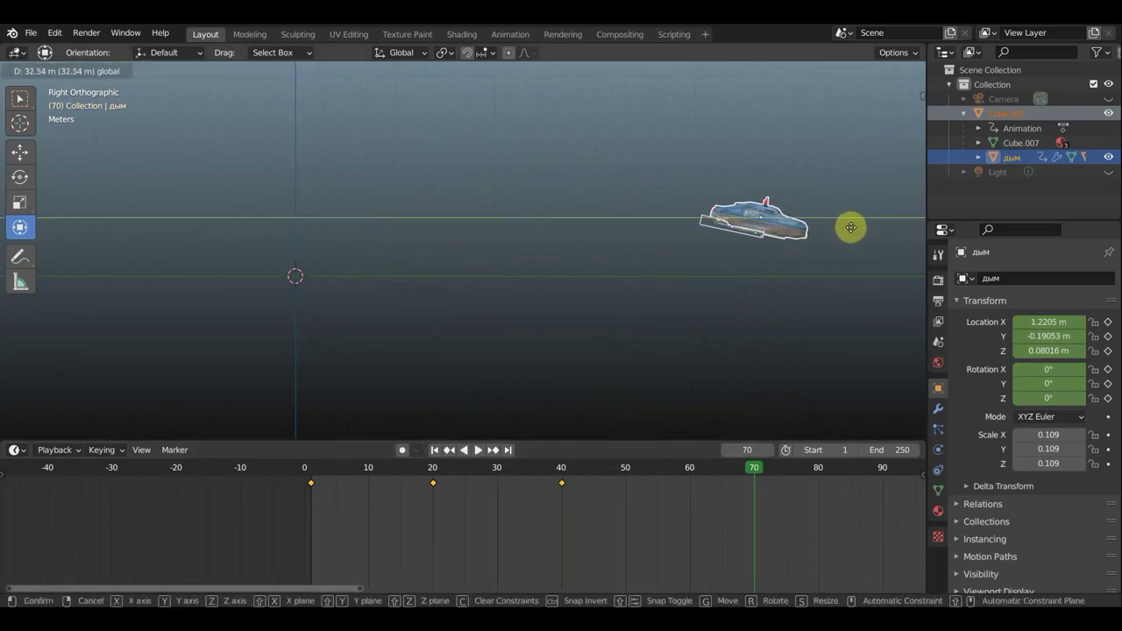
left_click_drag(877, 236, 906, 258)
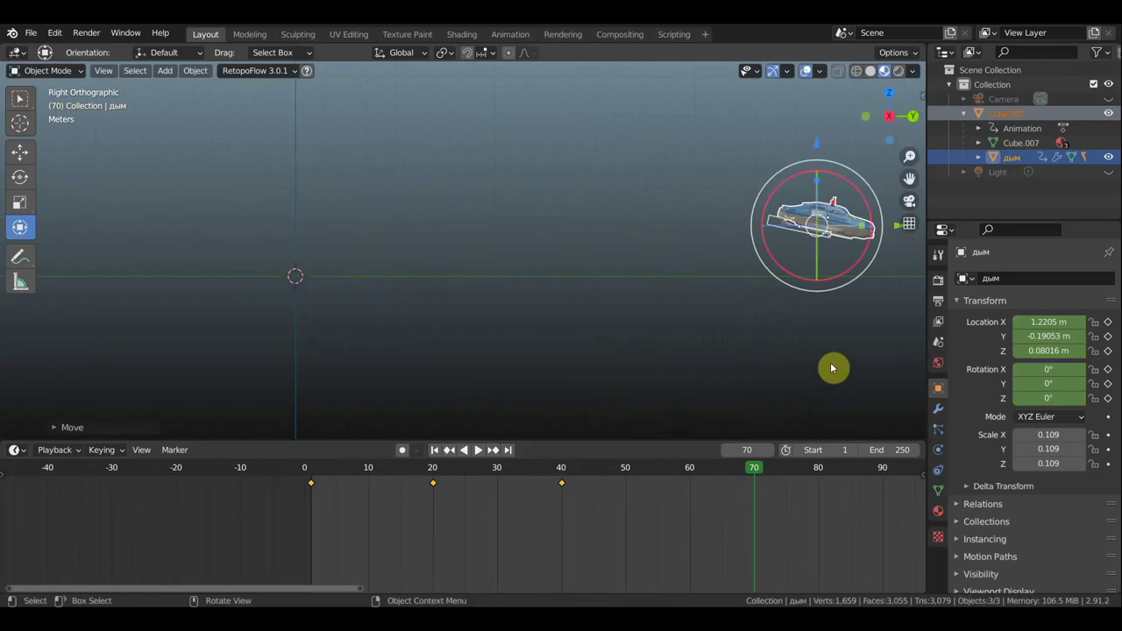
key("i")
left_click(830, 363)
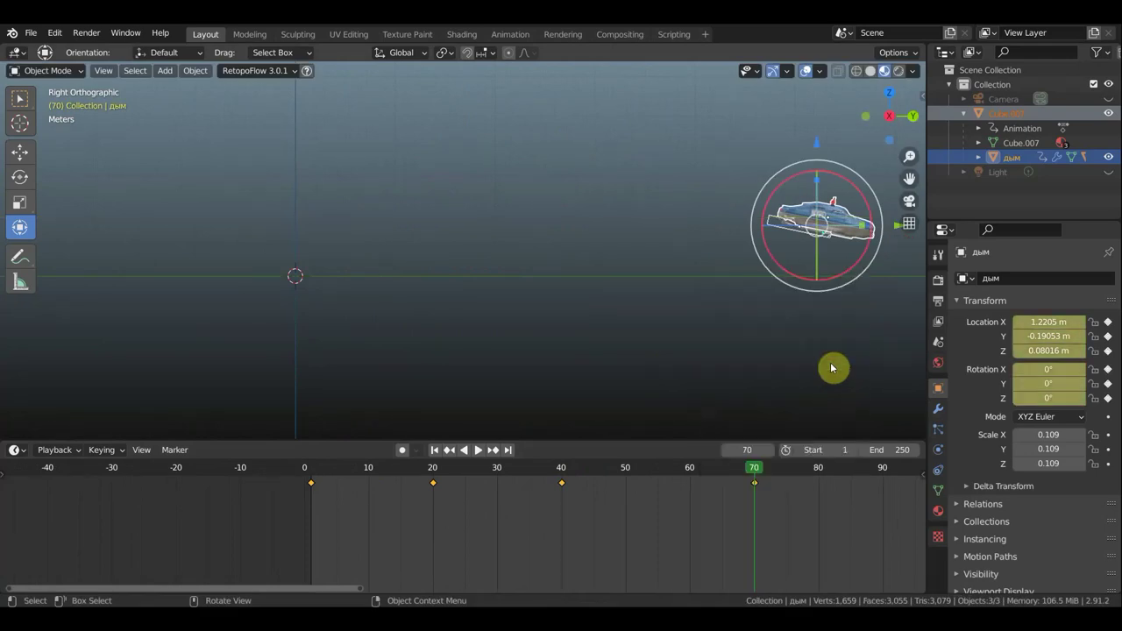
Step: Recentre the view on the car and return to frame 1
scroll(536, 310, "up", 1)
scroll(535, 309, "up", 1)
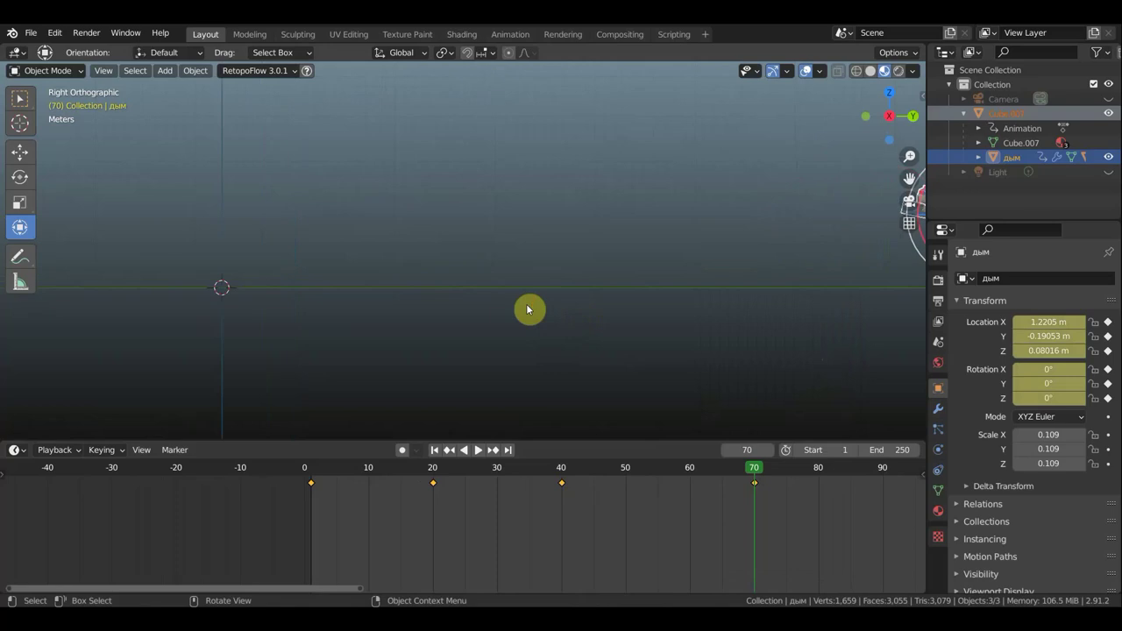
scroll(537, 307, "down", 1)
scroll(539, 301, "down", 1)
mouse_move(563, 290)
middle_mouse_down("shift")
mouse_move(420, 313)
mouse_move(471, 308)
mouse_move(255, 315)
mouse_move(641, 327)
mouse_move(640, 280)
mouse_move(682, 331)
middle_mouse_up("shift")
scroll(396, 312, "down", 1)
scroll(475, 309, "up", 2)
left_click(312, 477)
Step: Play the animation, set the end frame to 70, then replay it up to frame 40
scroll(627, 272, "up", 2)
scroll(611, 263, "up", 4)
scroll(651, 324, "up", 2)
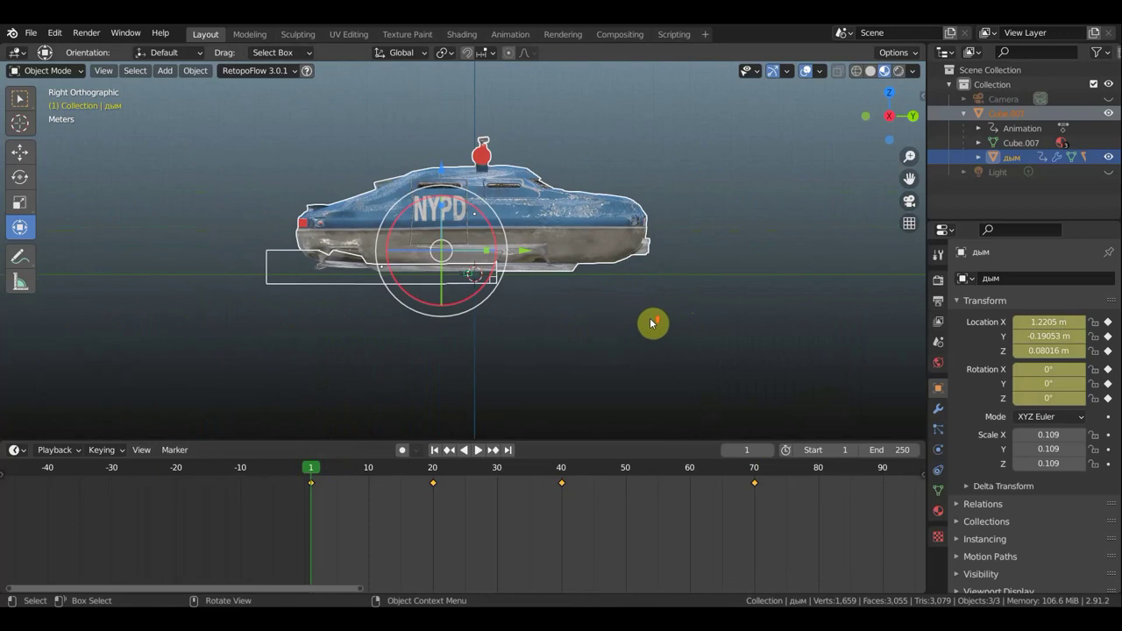
key("space")
scroll(580, 341, "down", 3)
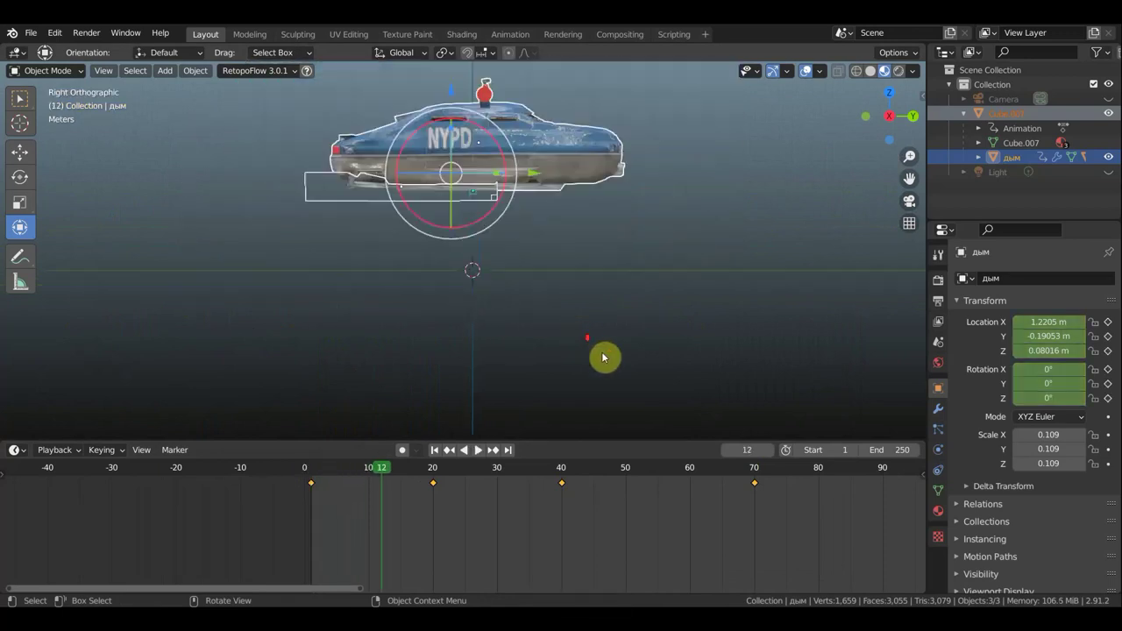
key("space")
scroll(805, 491, "down", 2)
type("70")
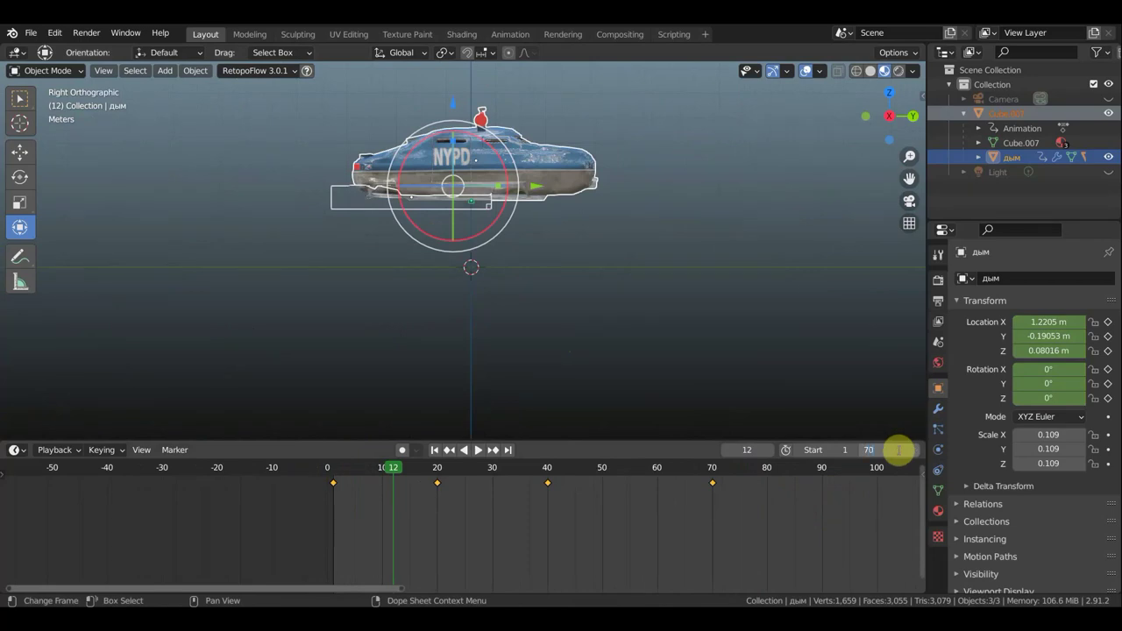
key("Return")
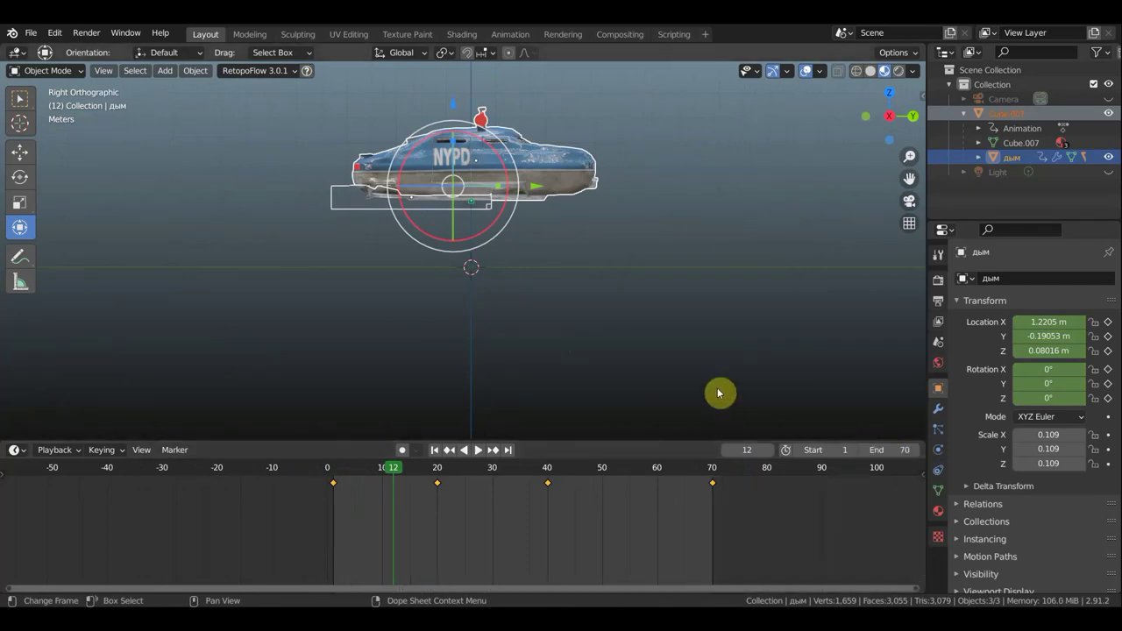
key("space")
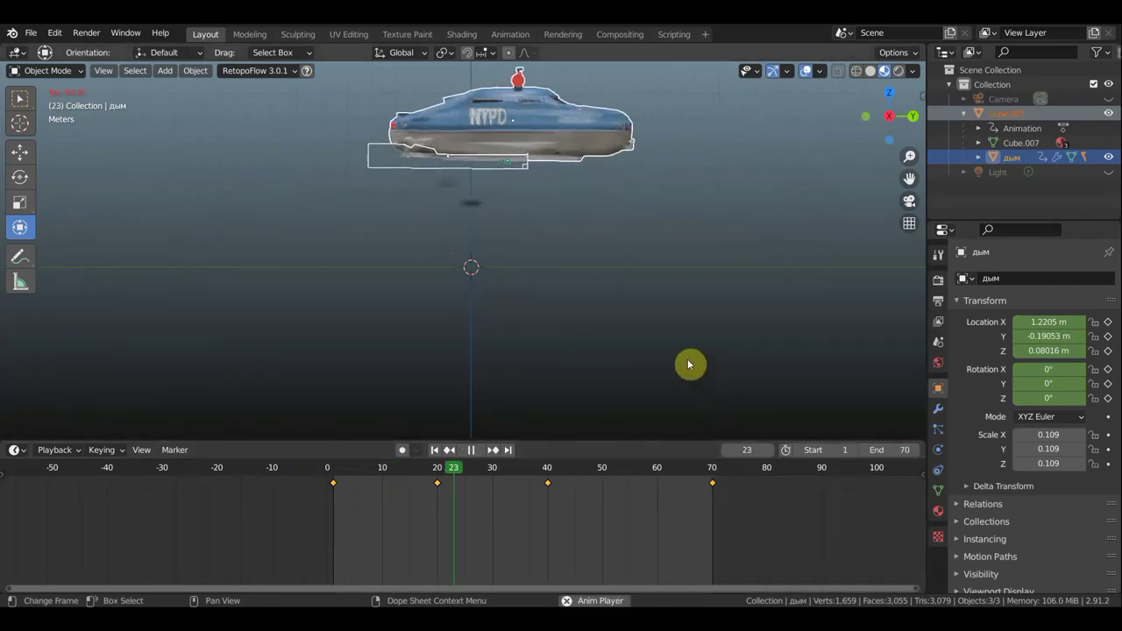
key("space")
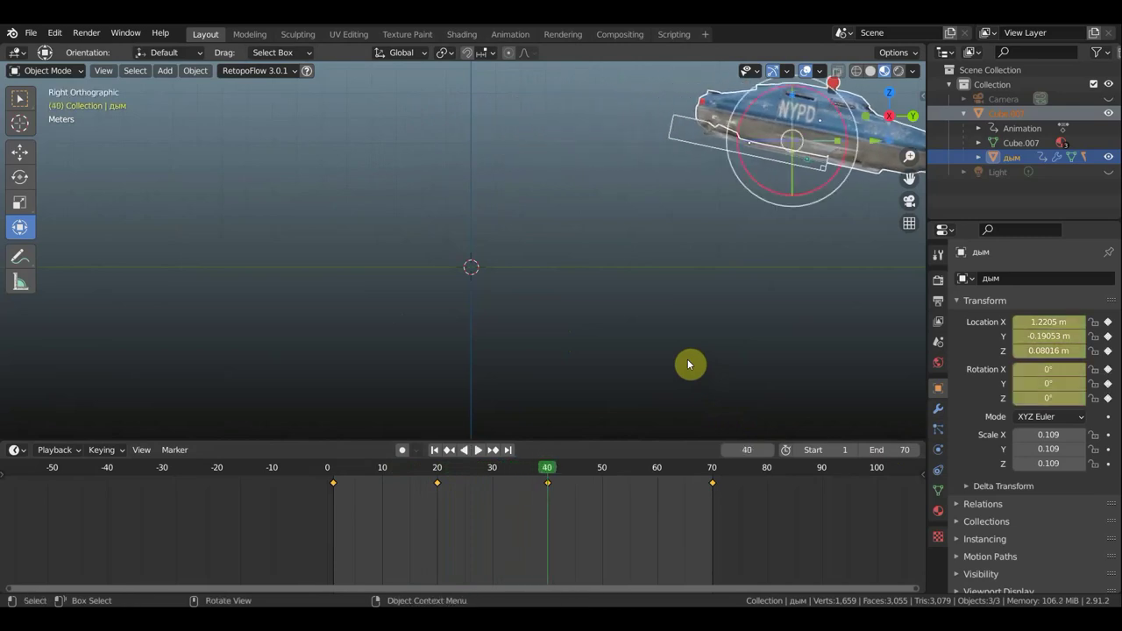
Step: Scale the дым smoke emitter uniformly to 0.109
middle_click_drag(699, 304, 388, 363, "shift")
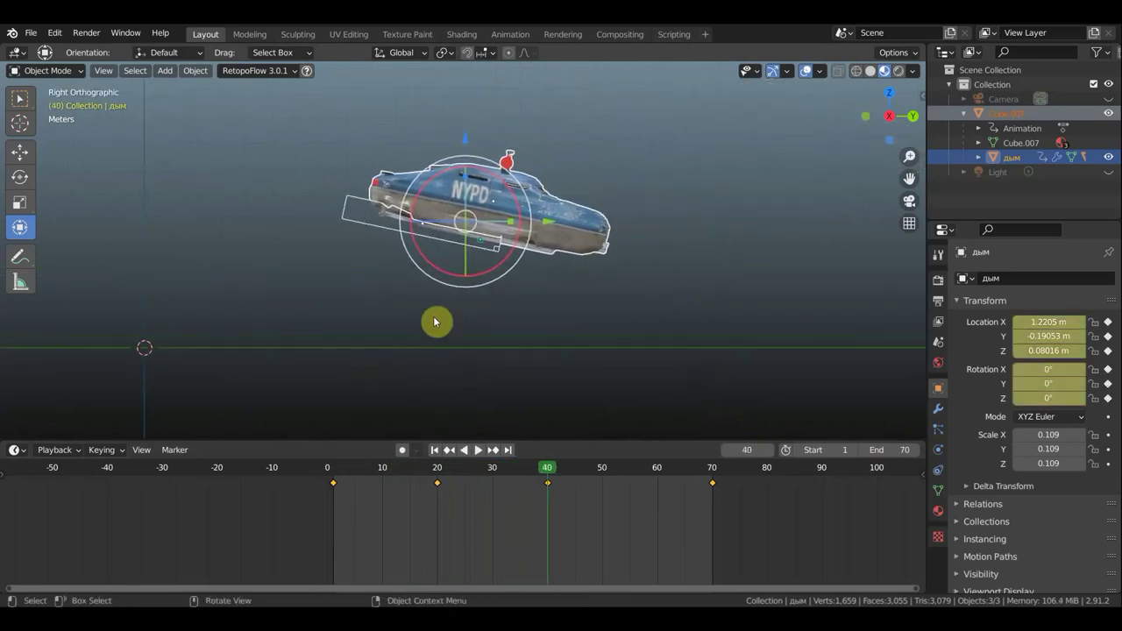
scroll(445, 309, "up", 2)
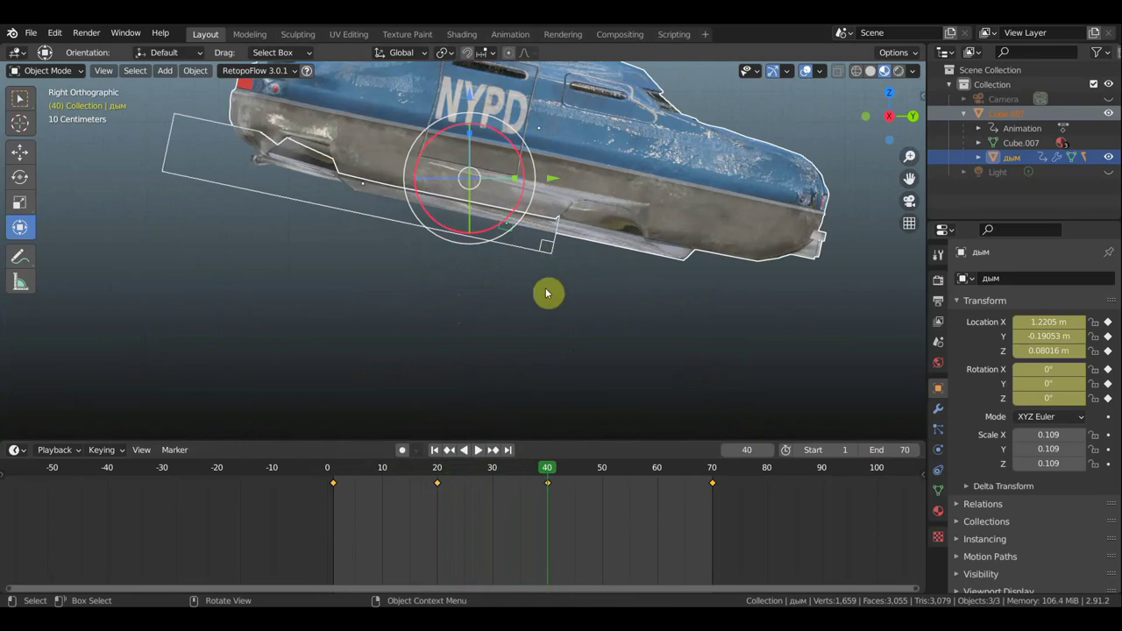
key("s")
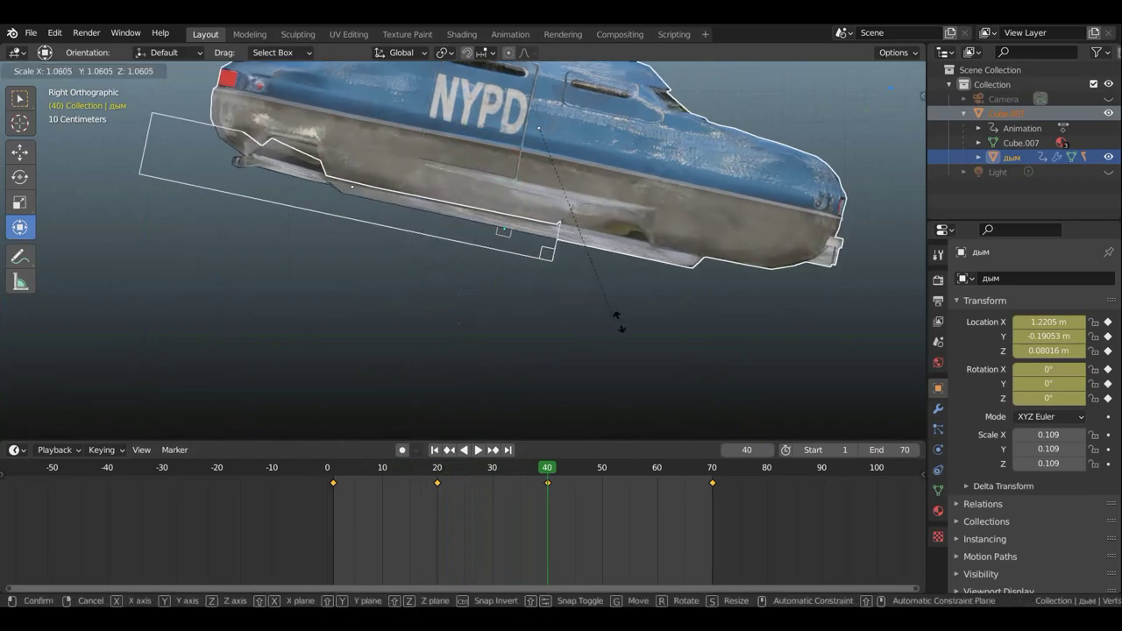
left_click(619, 325)
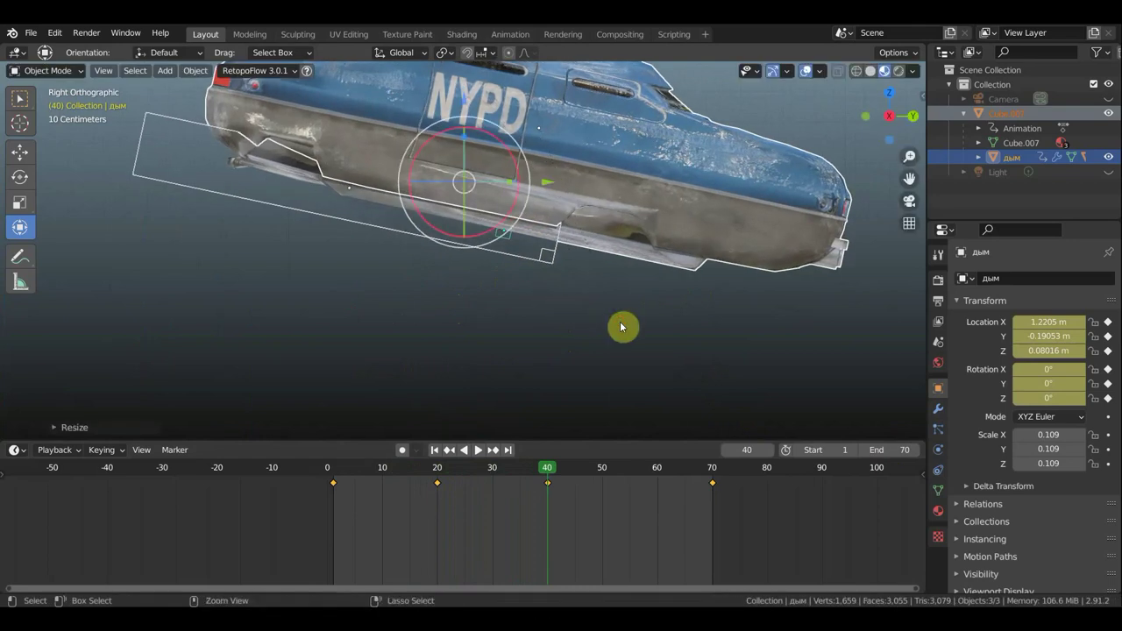
Step: Rewind the animation to frame 1 and centre the police car in view
key("ctrl+z")
left_click(338, 474)
key("KP_Decimal")
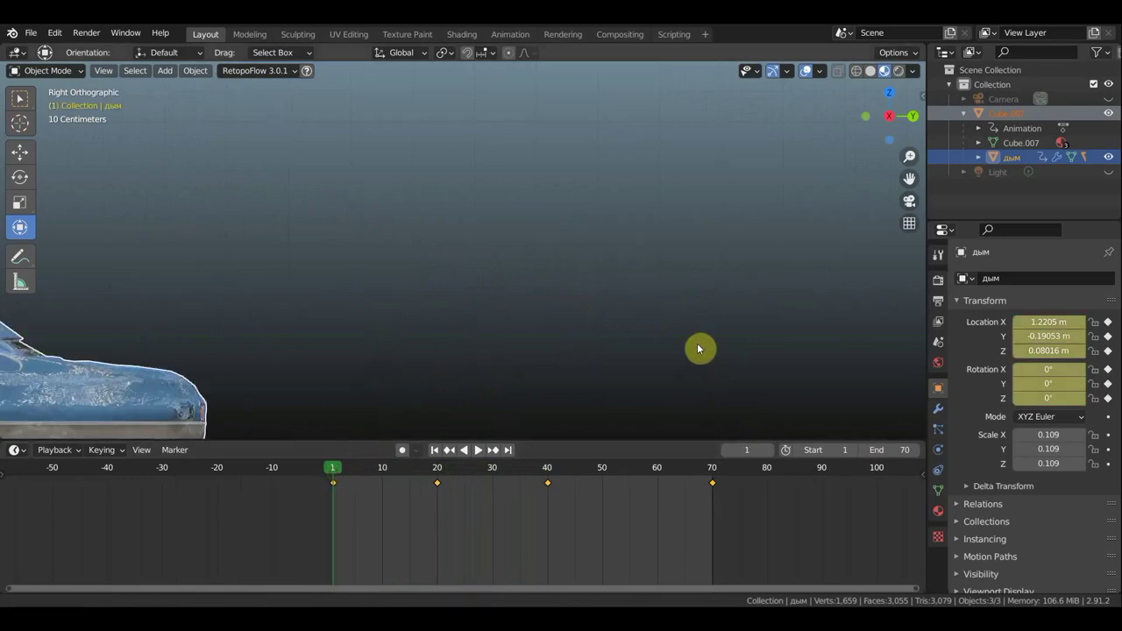
Step: Stretch the Smoke Domain box to a Y scale of 1.068
left_click(209, 245)
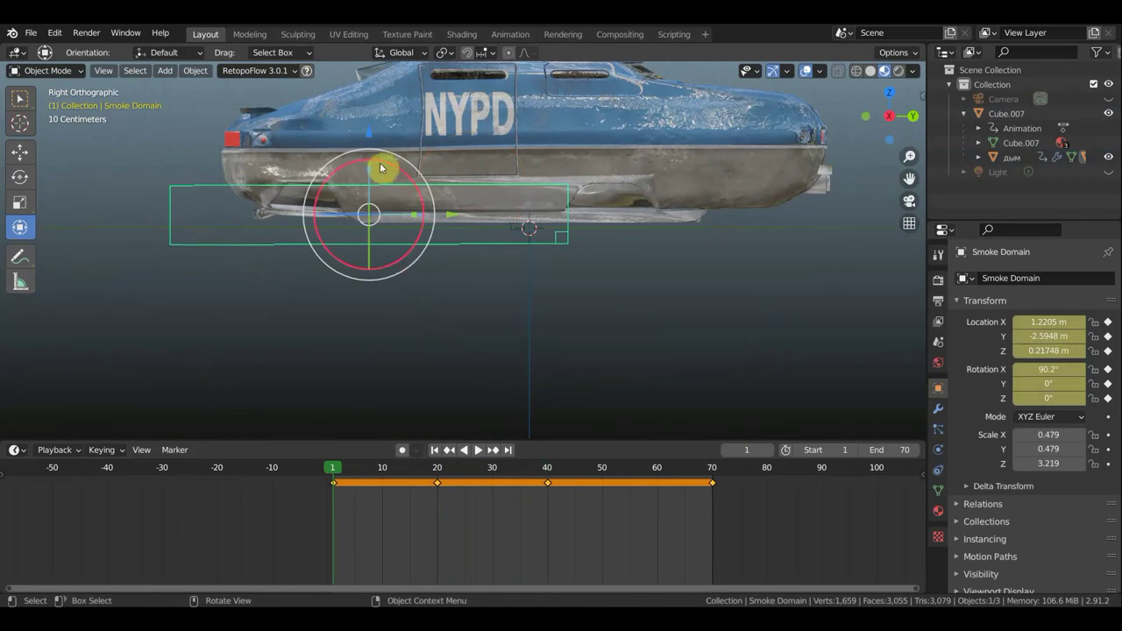
key("s")
key("z")
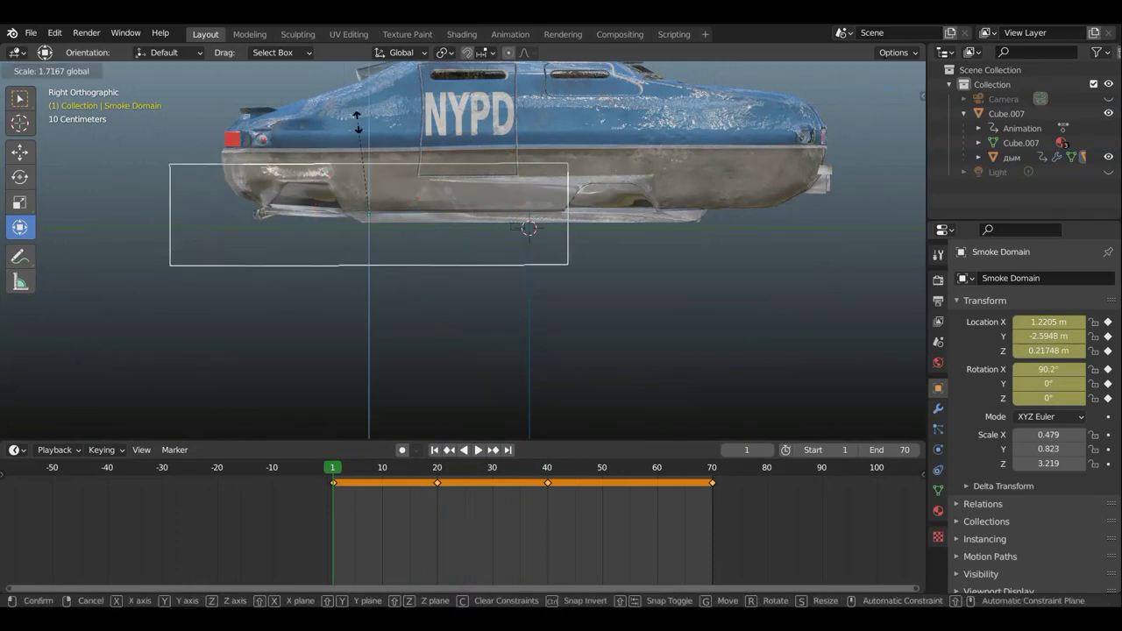
left_click(316, 103)
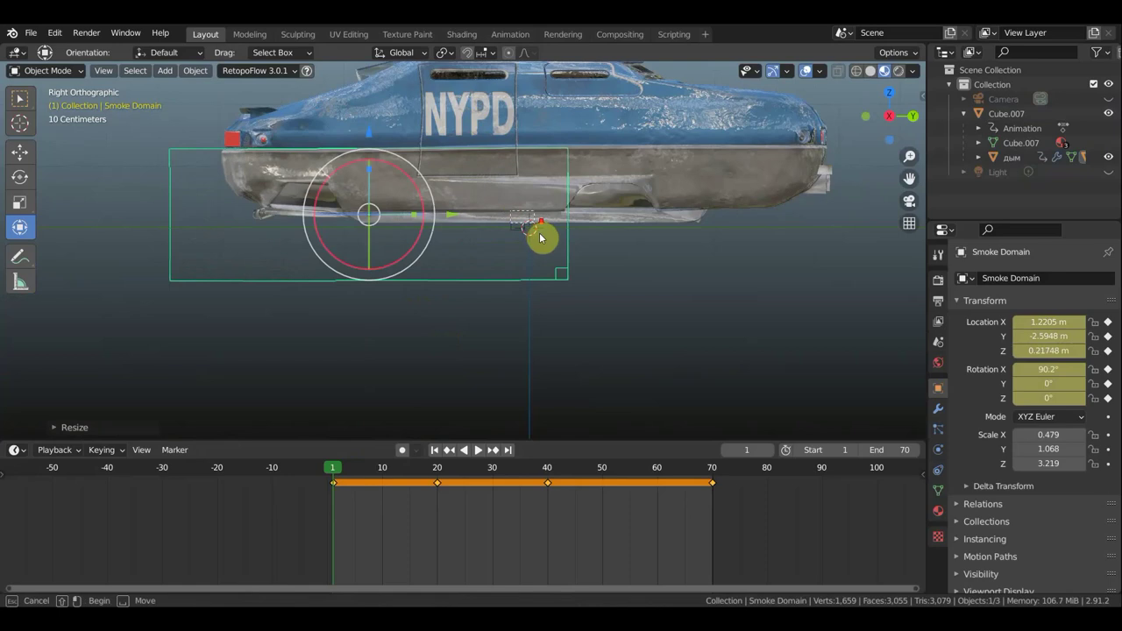
Step: Preview the flight animation, rewind to frame 1, and select the дым emitter
key("space")
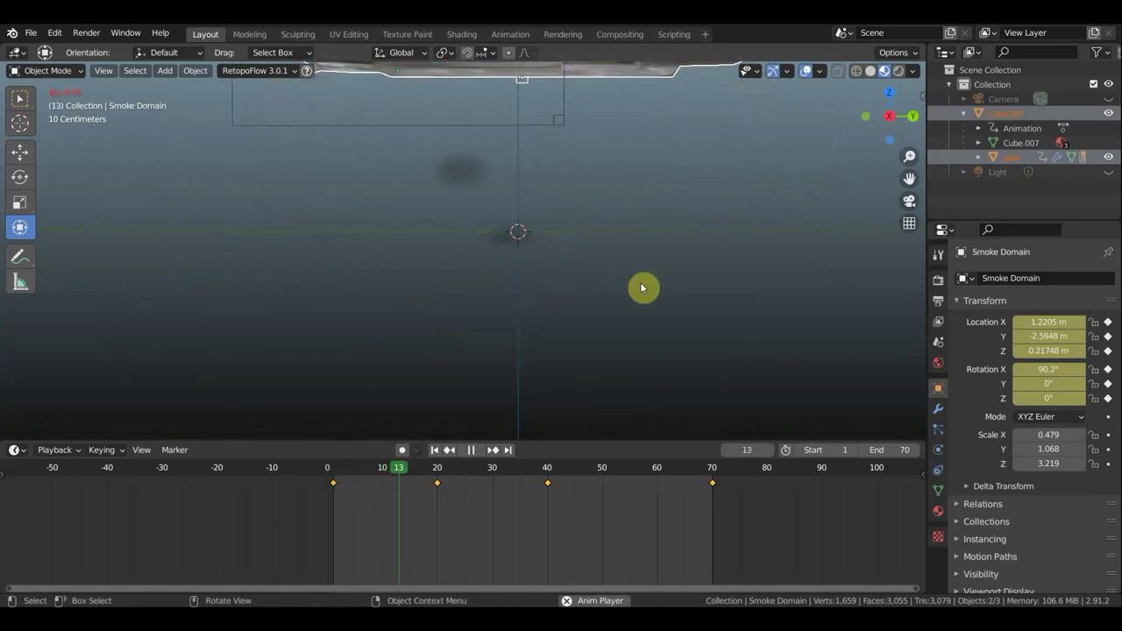
key("space")
key("space")
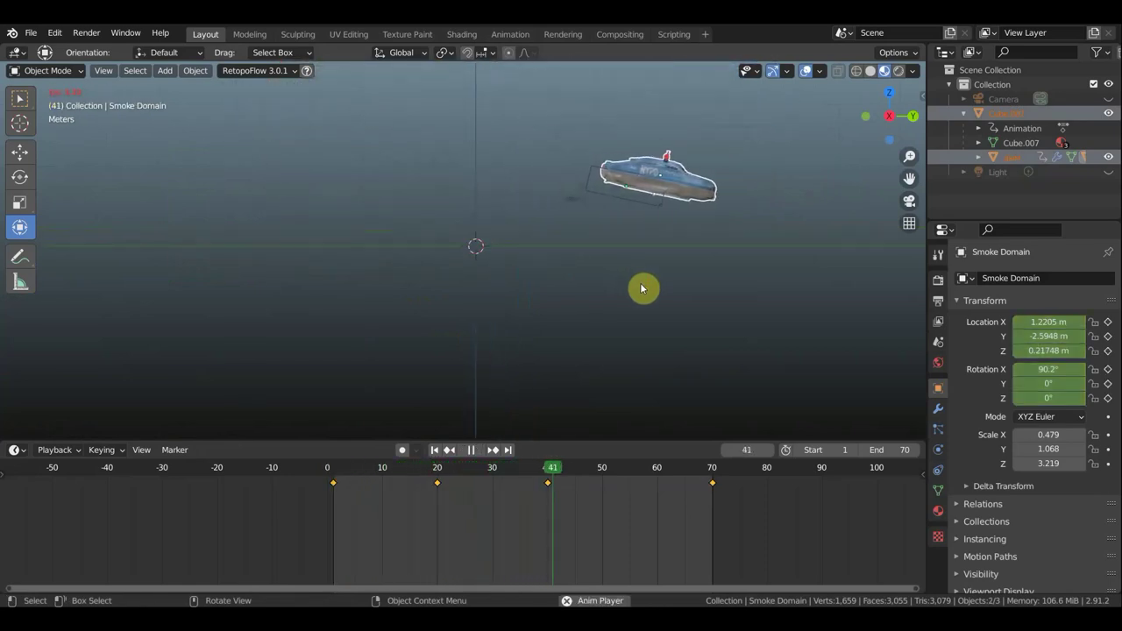
key("space")
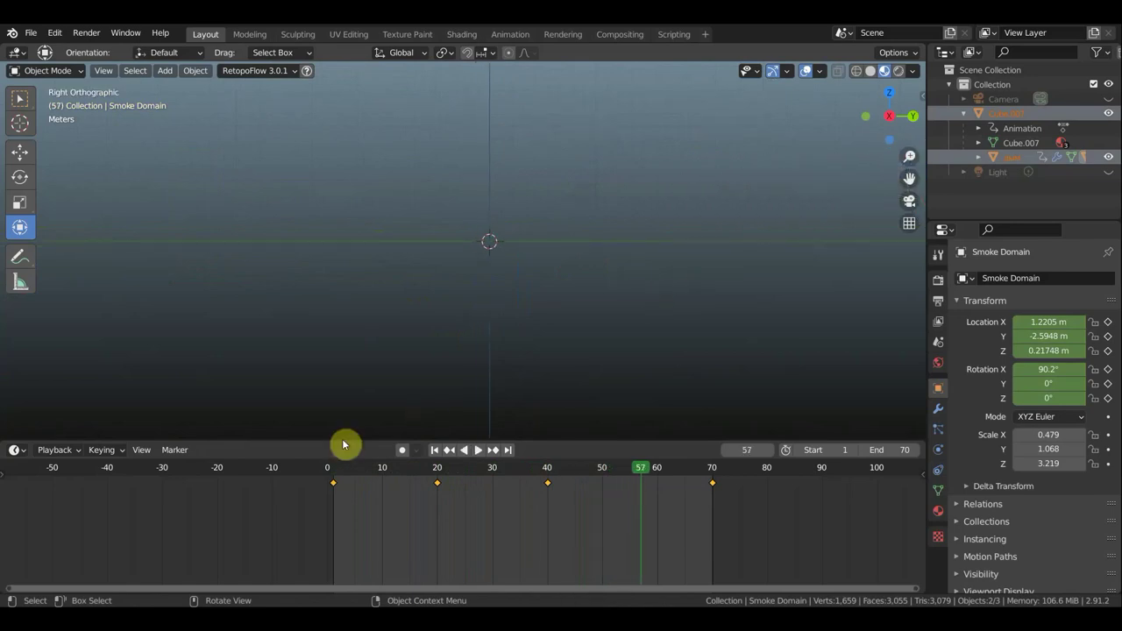
left_click(335, 468)
scroll(643, 275, "up", 5)
scroll(643, 254, "up", 5)
left_click(557, 213)
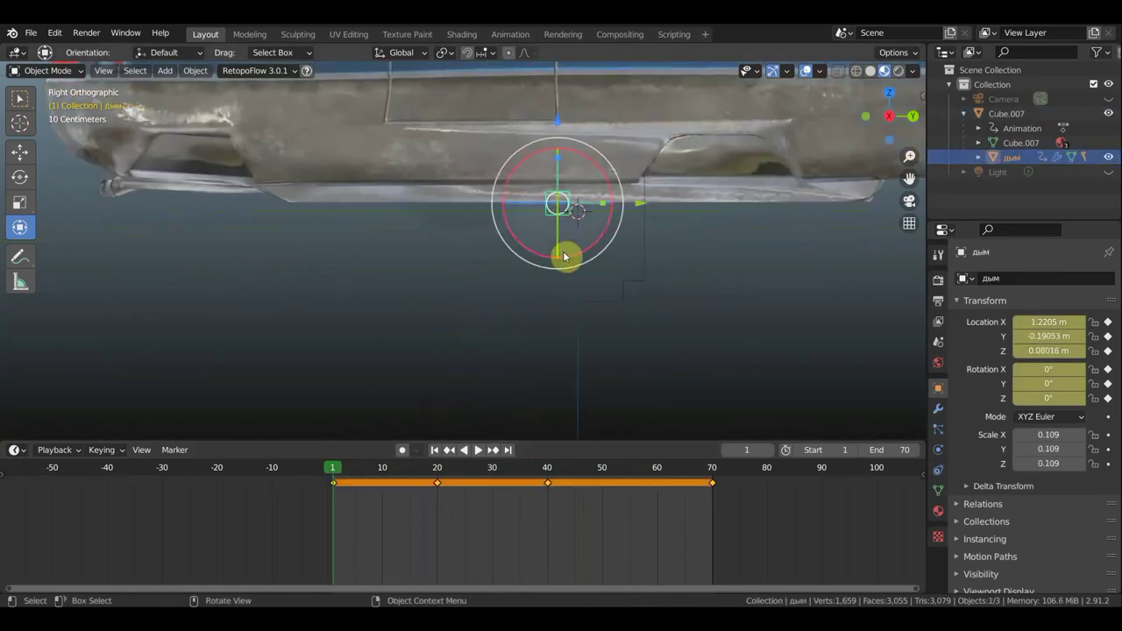
Step: Enlarge the дым emitter to a uniform scale of 0.247
scroll(569, 263, "down", 4)
scroll(578, 316, "down", 2)
scroll(578, 324, "down", 2)
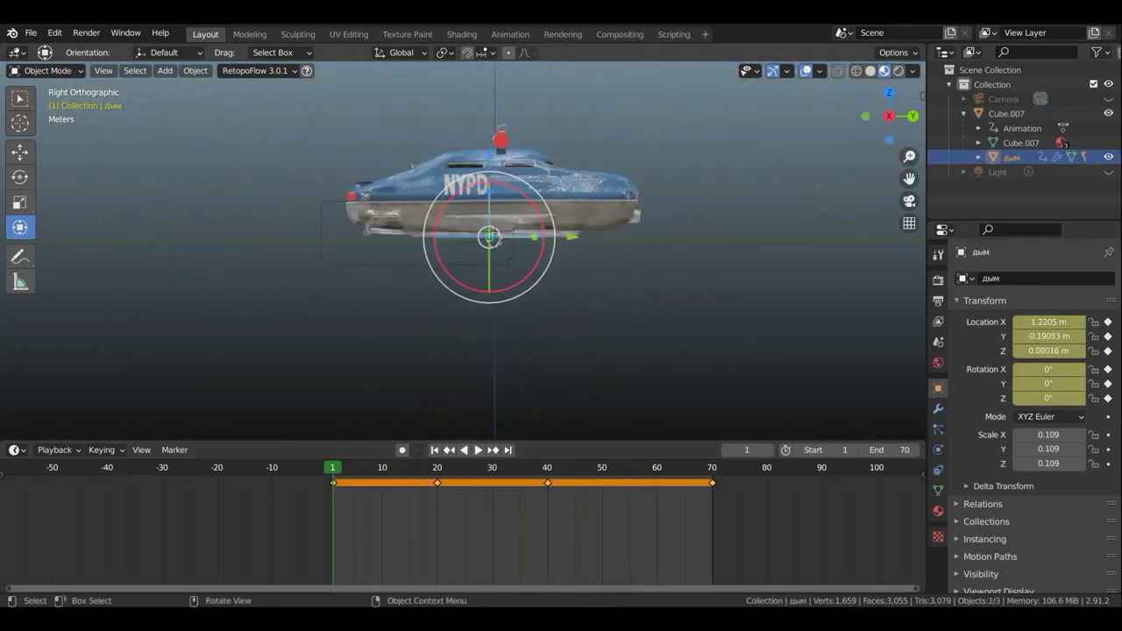
key("s")
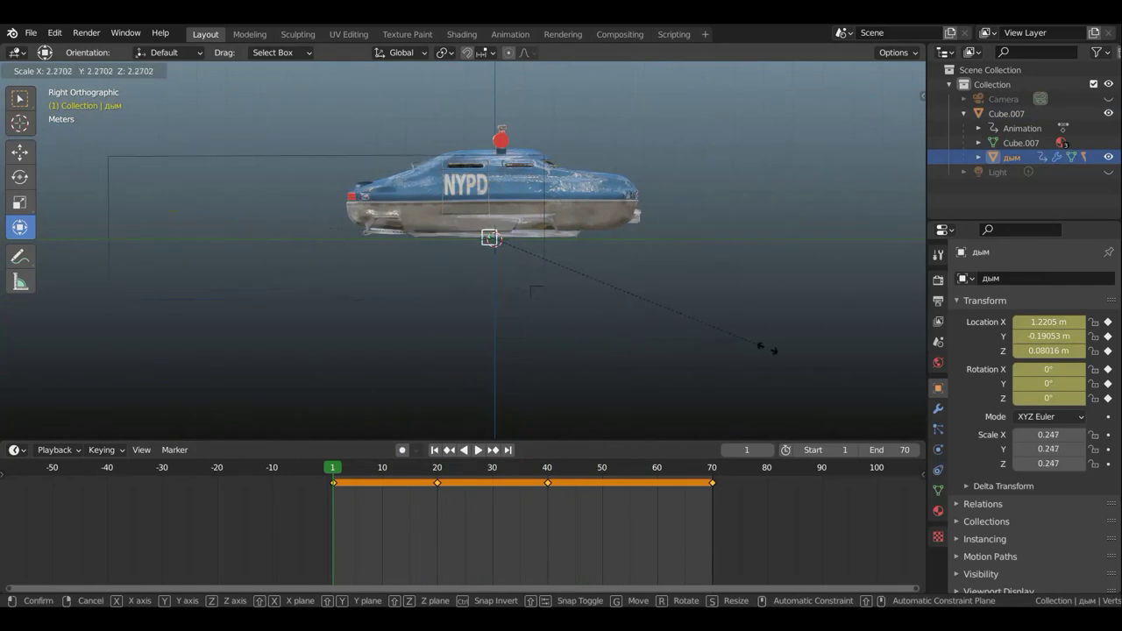
left_click(714, 330)
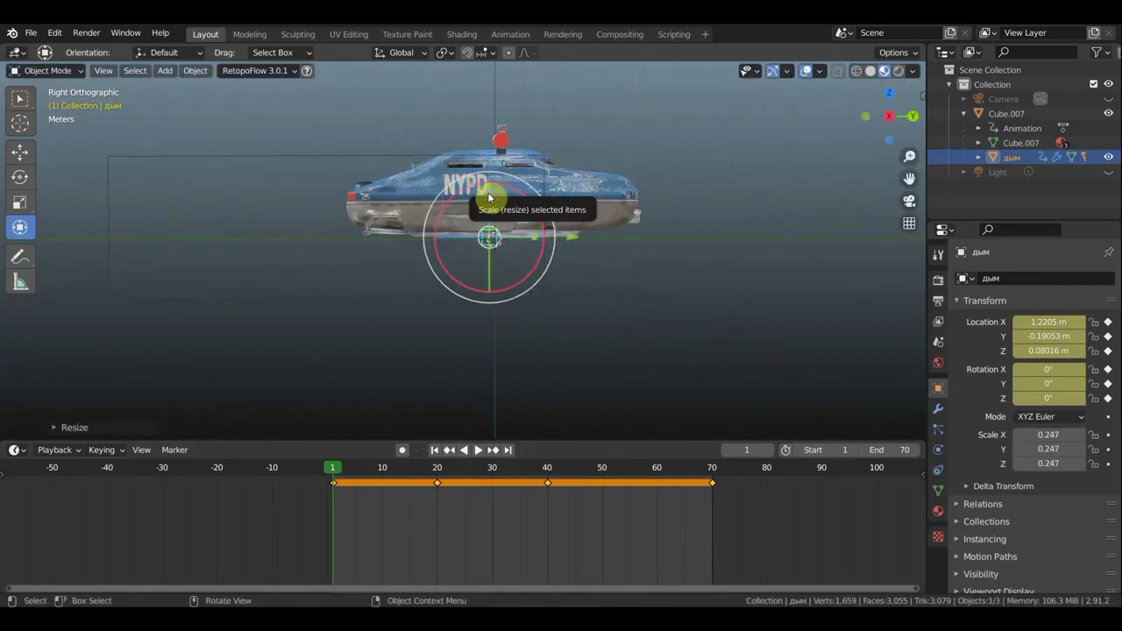
Step: Squash the Smoke Domain to Y scale 0.578, lower it, and preview from frame 1
left_click(396, 161)
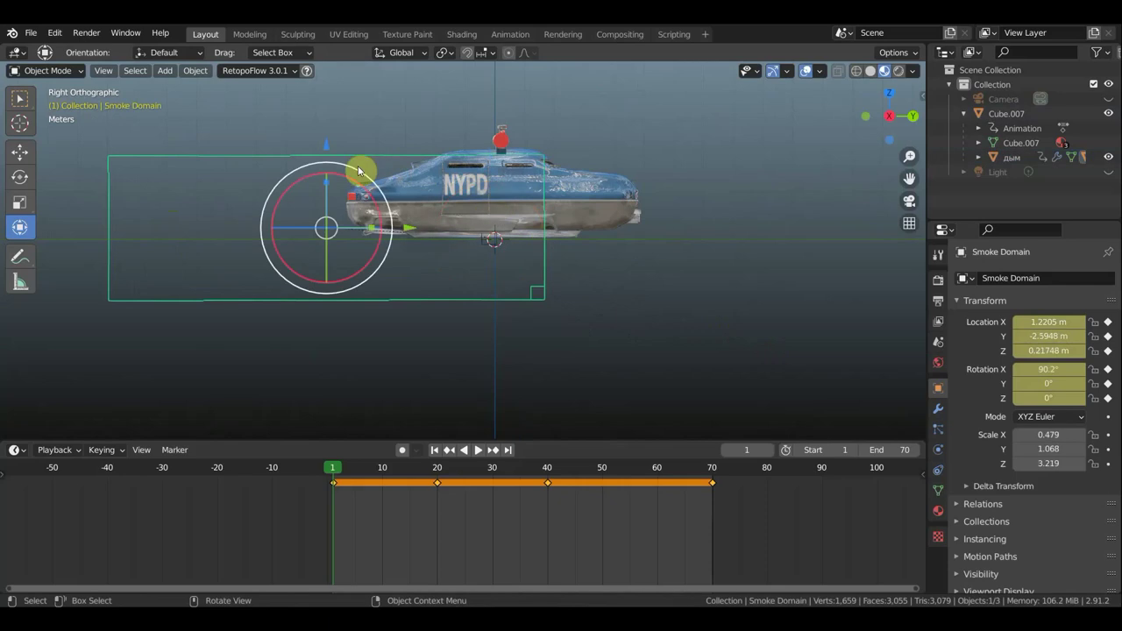
left_click_drag(326, 180, 326, 203)
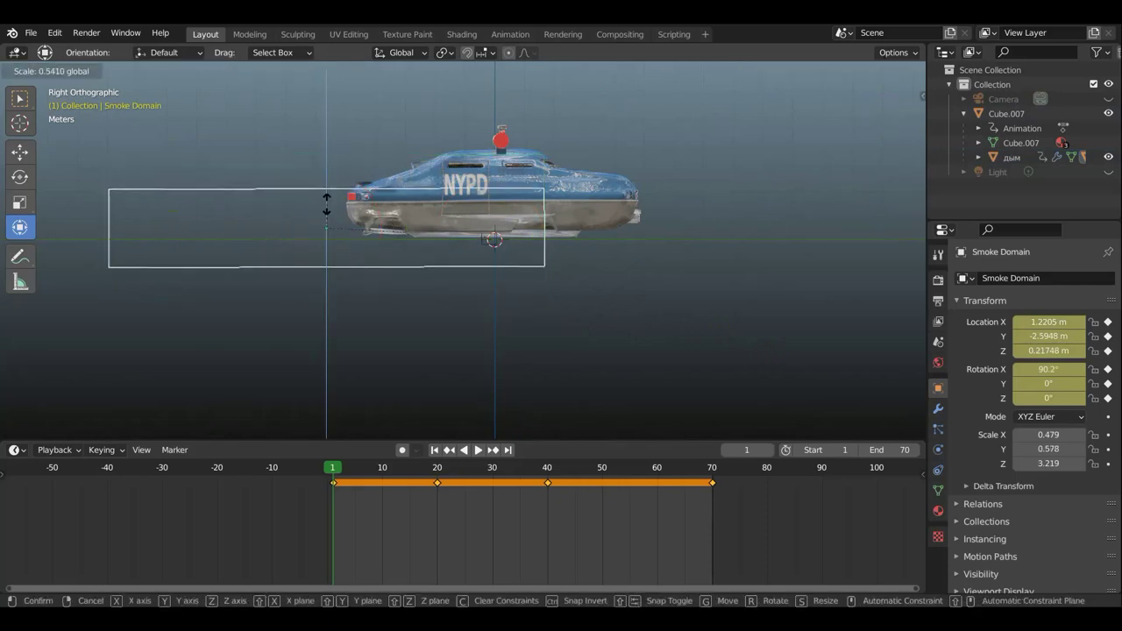
left_click_drag(326, 140, 326, 151)
key("space")
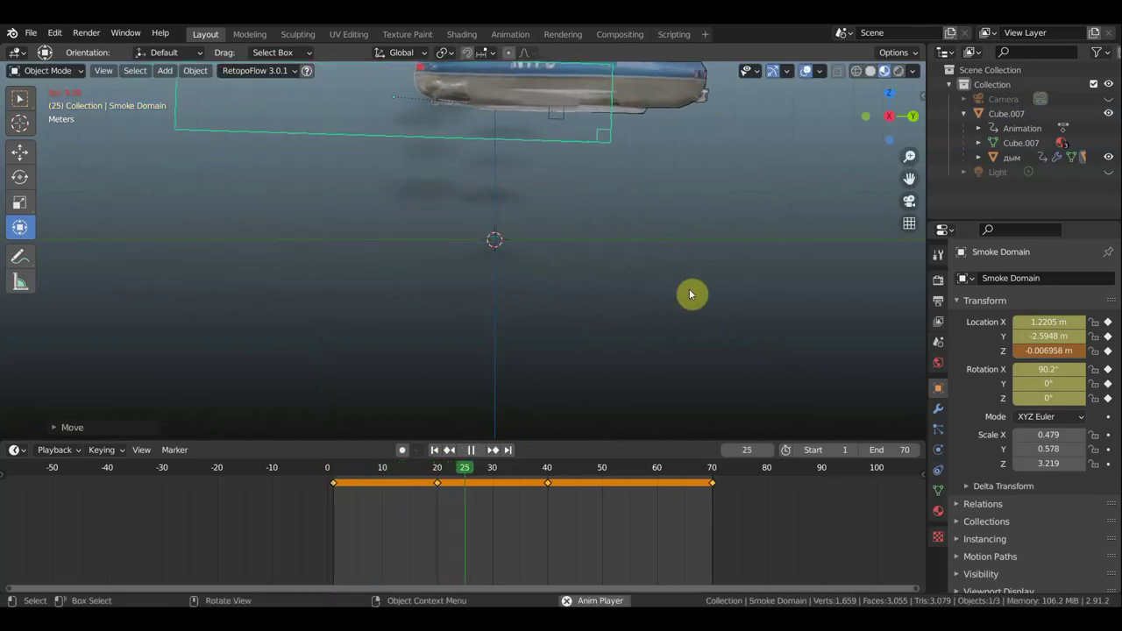
key("space")
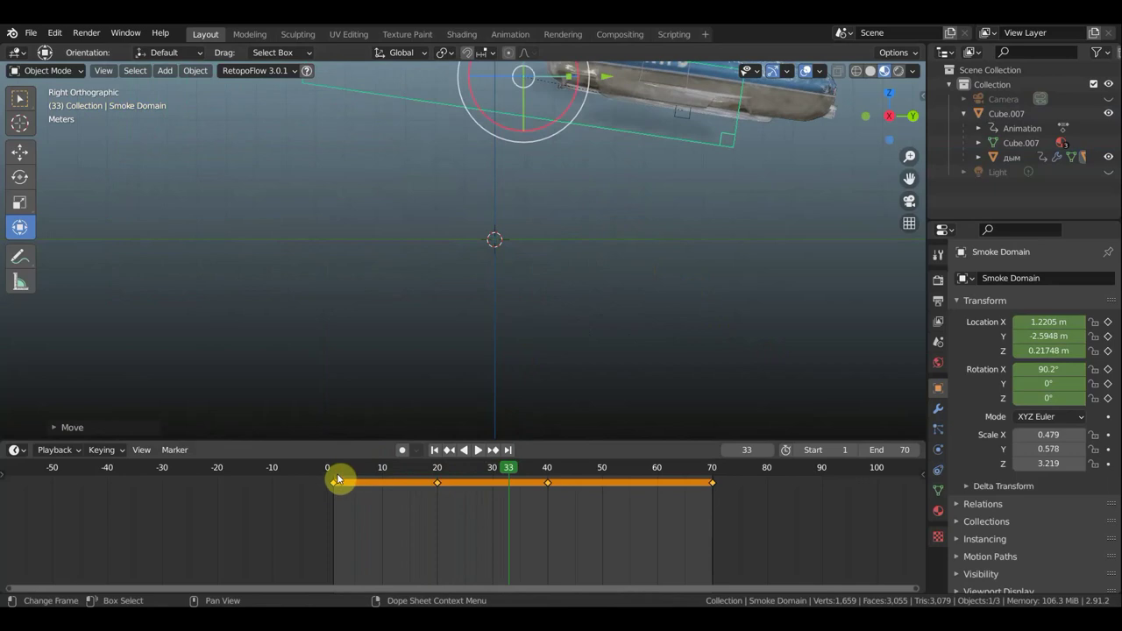
left_click(334, 474)
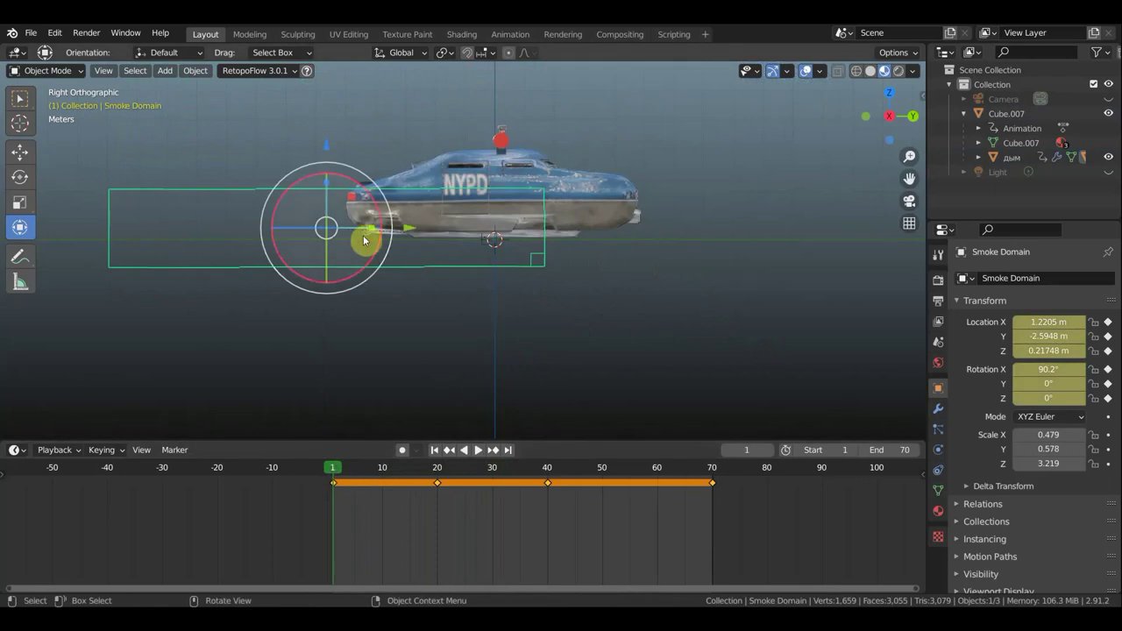
left_click(165, 71)
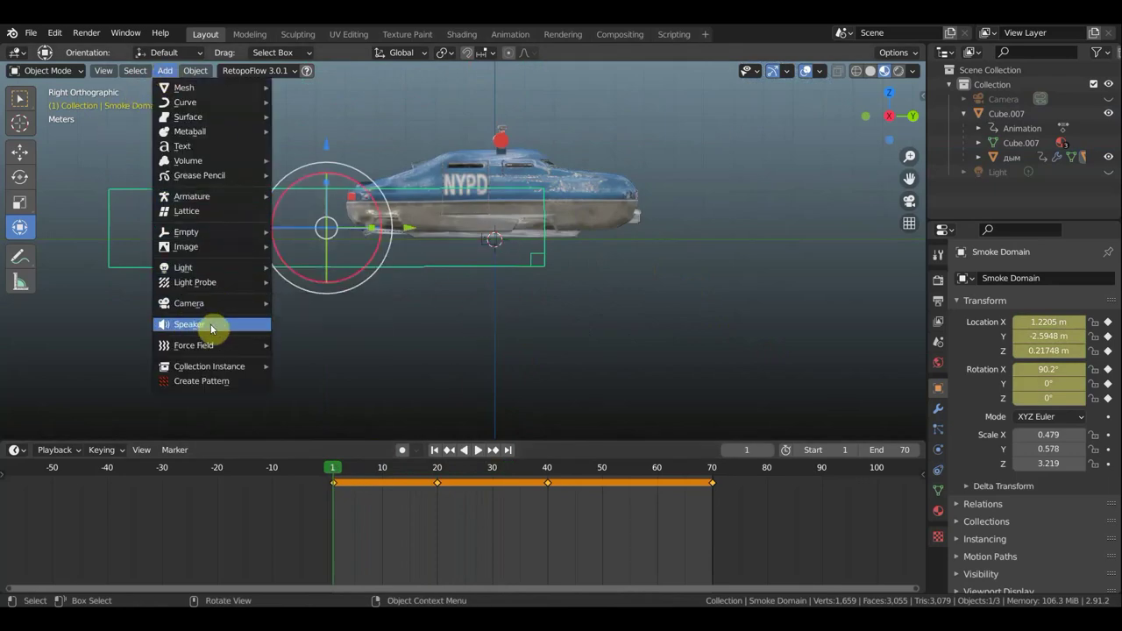
mouse_move(193, 345)
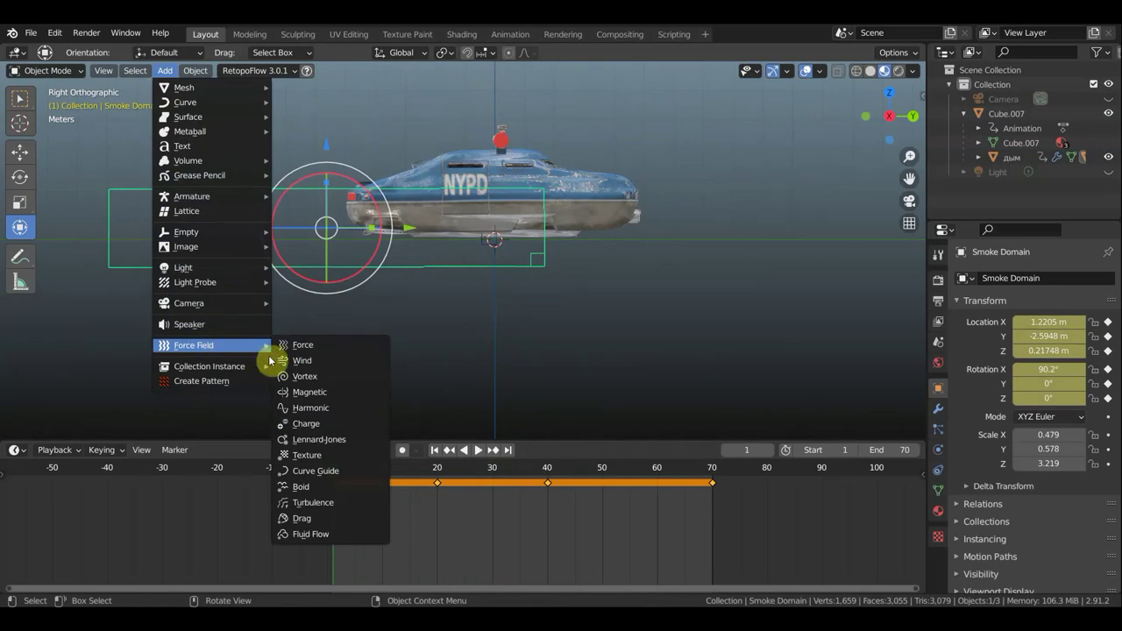
Step: Add a Wind force field rotated 95.4° on X, placed at Y 2.7632 m
key("Escape")
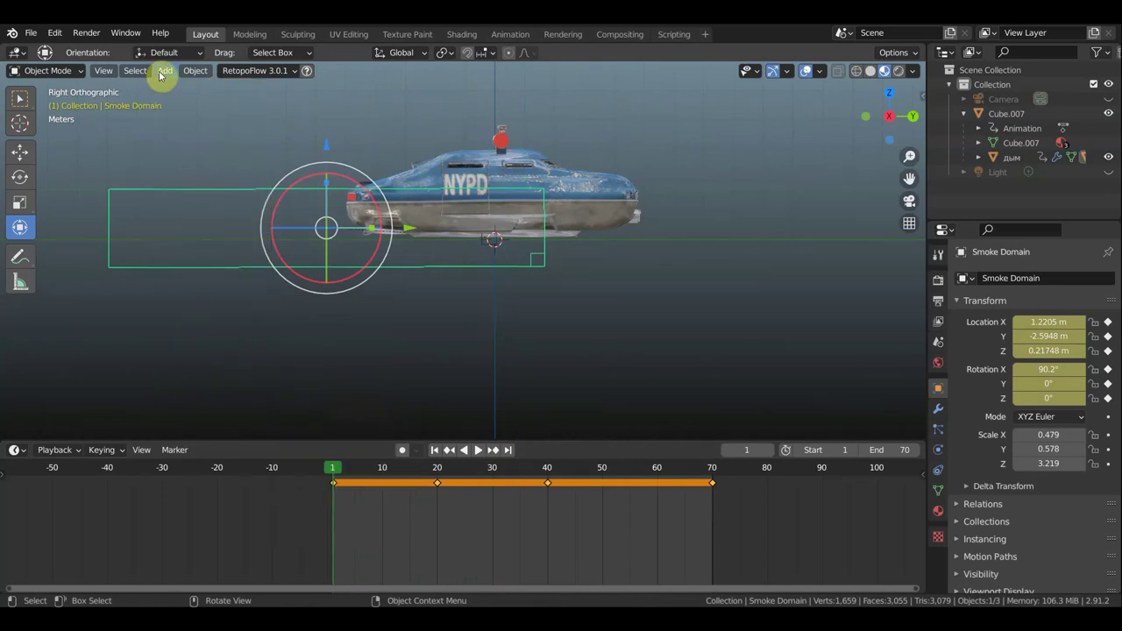
left_click(164, 70)
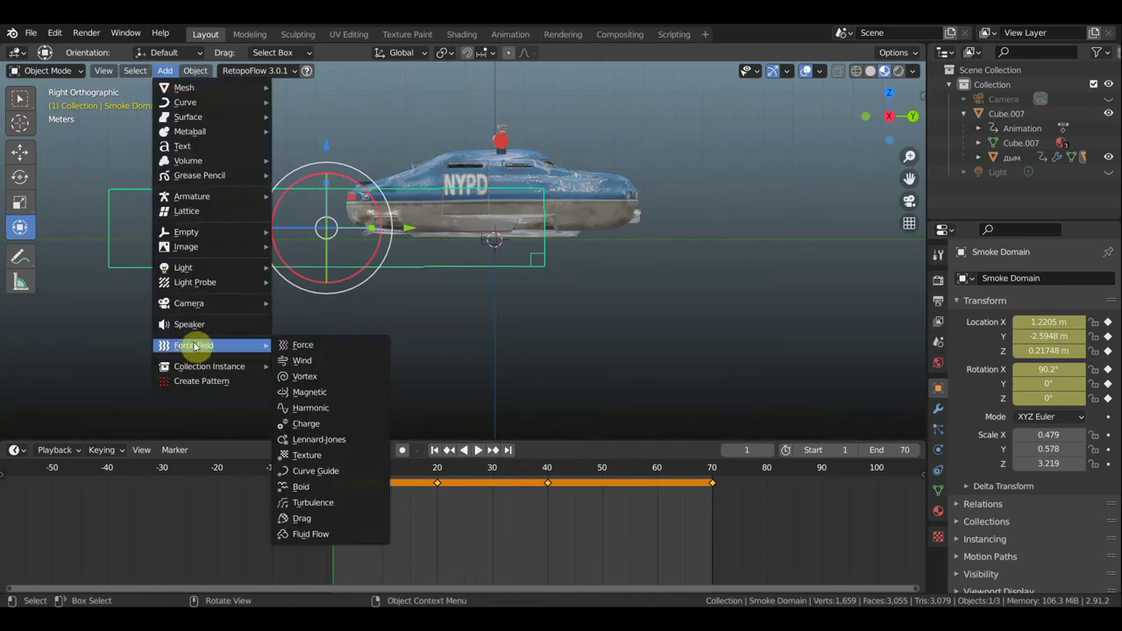
left_click(312, 363)
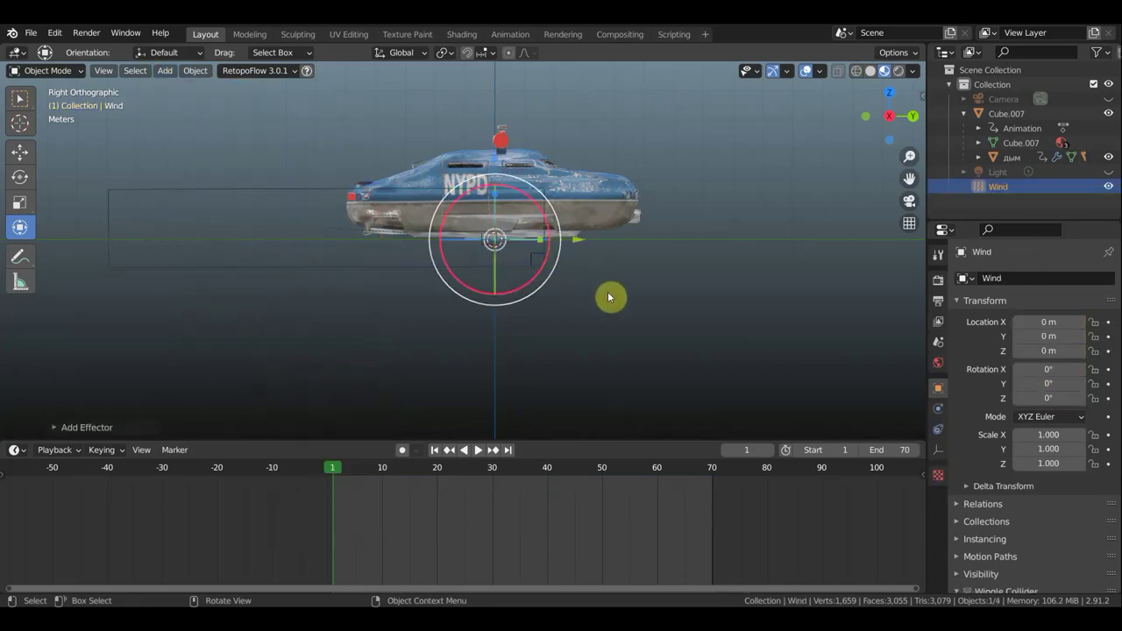
key("r")
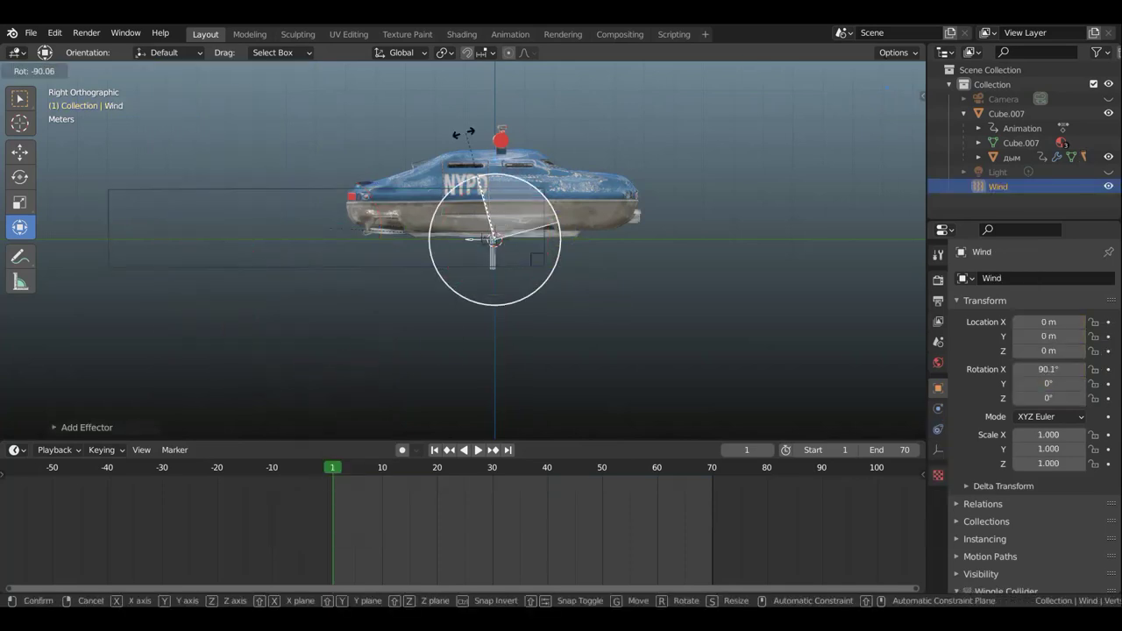
left_click(536, 206)
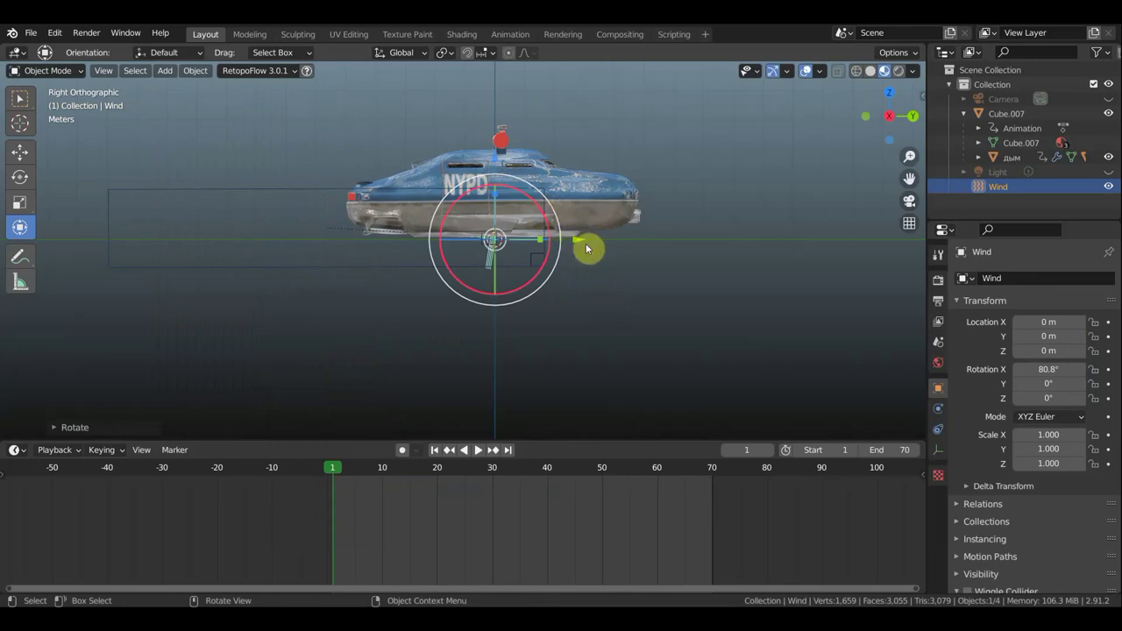
left_click_drag(582, 243, 673, 243)
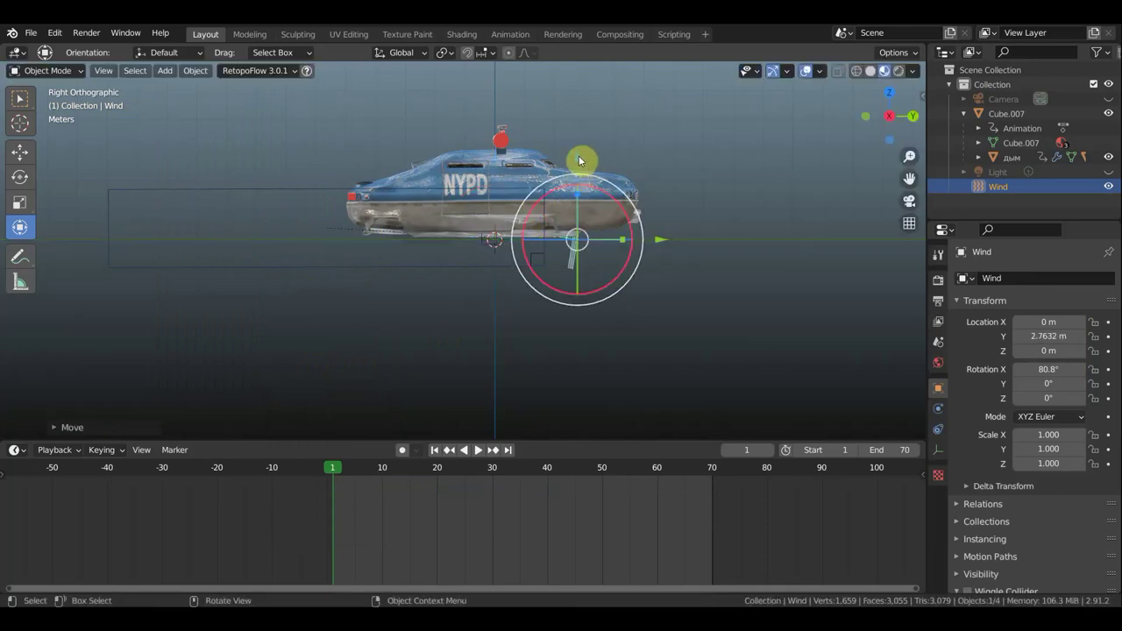
mouse_move(620, 192)
left_mouse_down()
mouse_move(567, 141)
mouse_move(579, 159)
left_mouse_up()
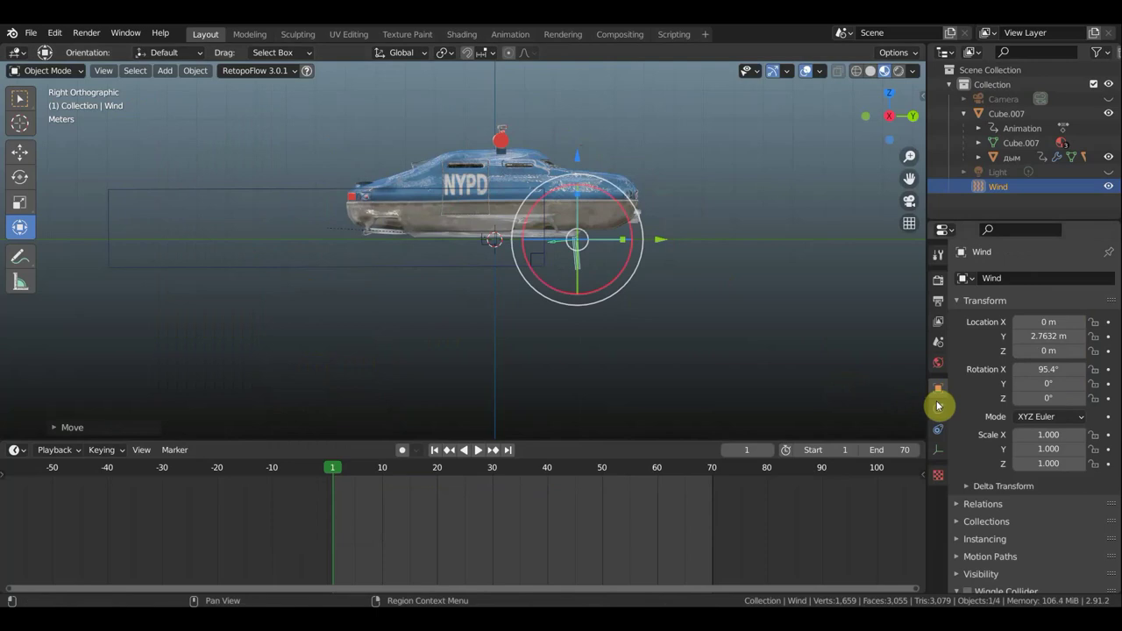
Step: Set the Wind field's Strength to 6.000, Noise Amount 0 and Seed 64
left_click(940, 409)
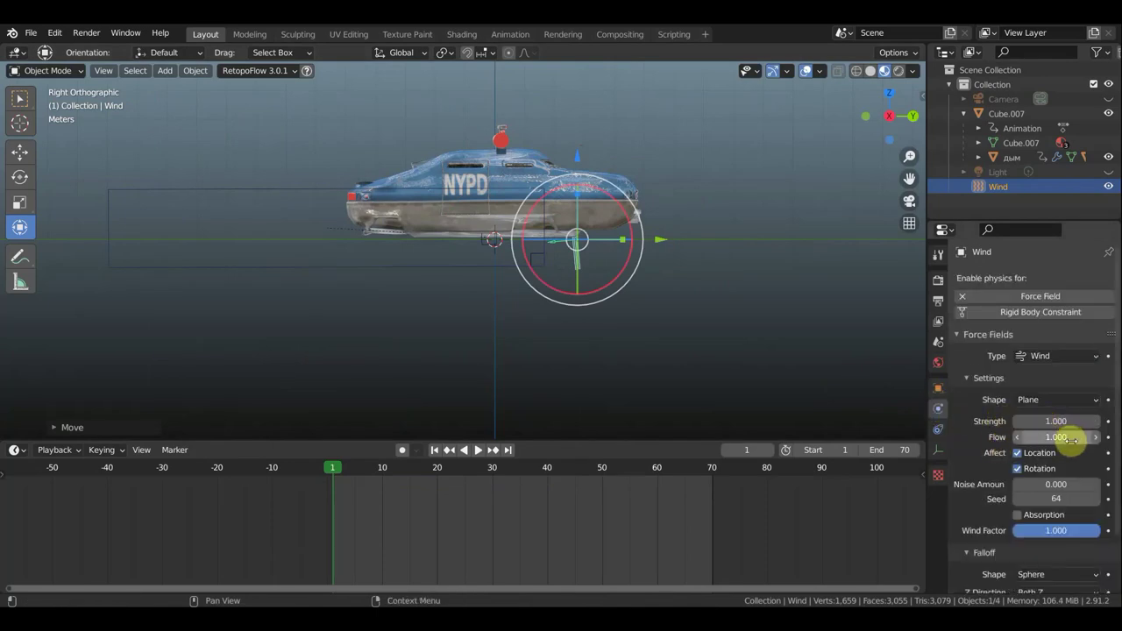
left_click_drag(1049, 421, 1095, 420)
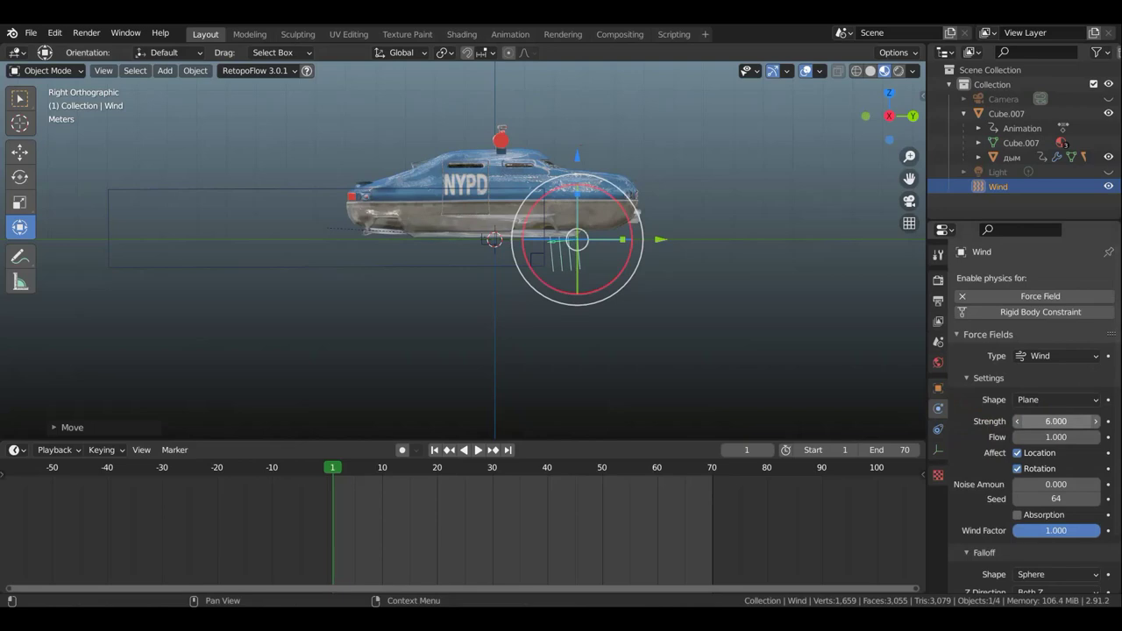
left_click(1057, 483)
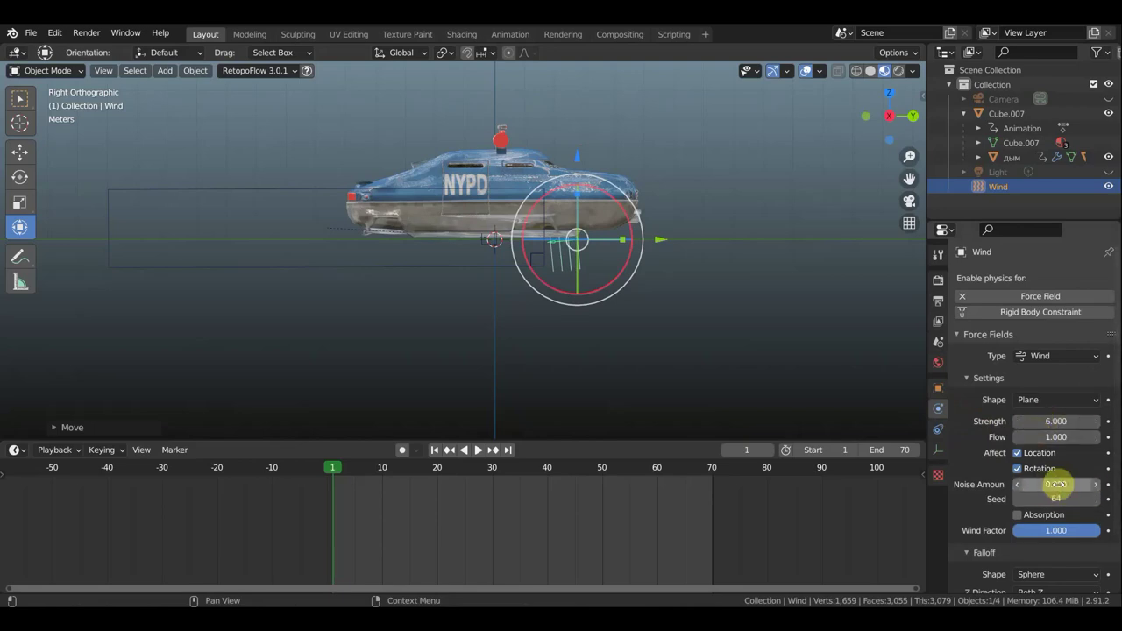
left_click(1061, 498)
mouse_move(1057, 498)
left_mouse_down()
mouse_move(1078, 498)
mouse_move(1043, 499)
left_mouse_up()
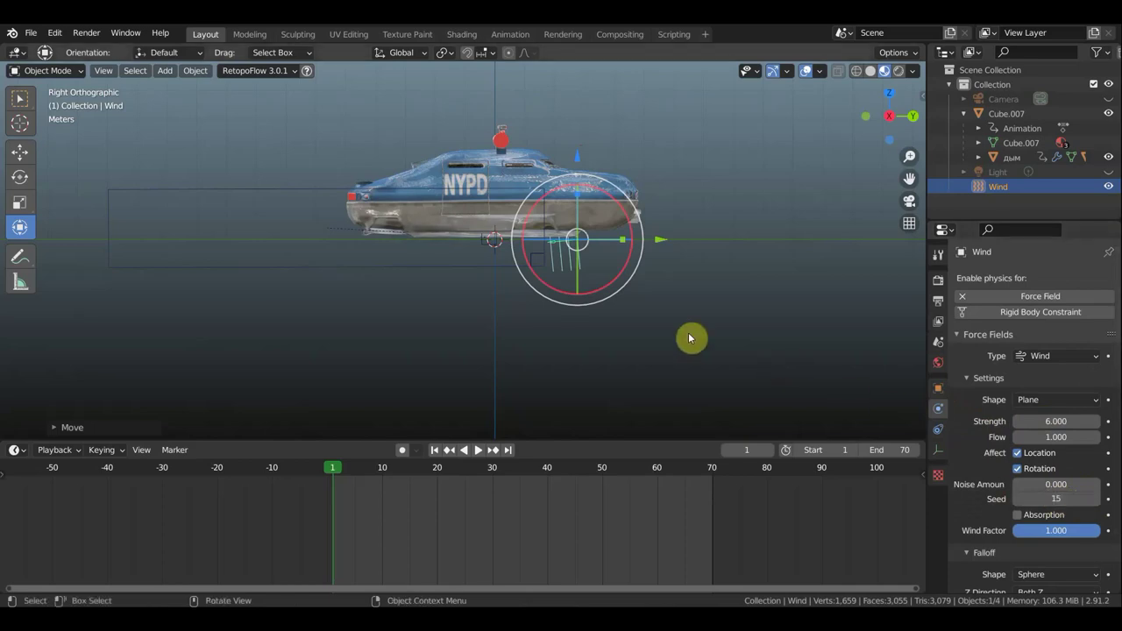
Step: Play the animation to test the wind, then select the police car
key("space")
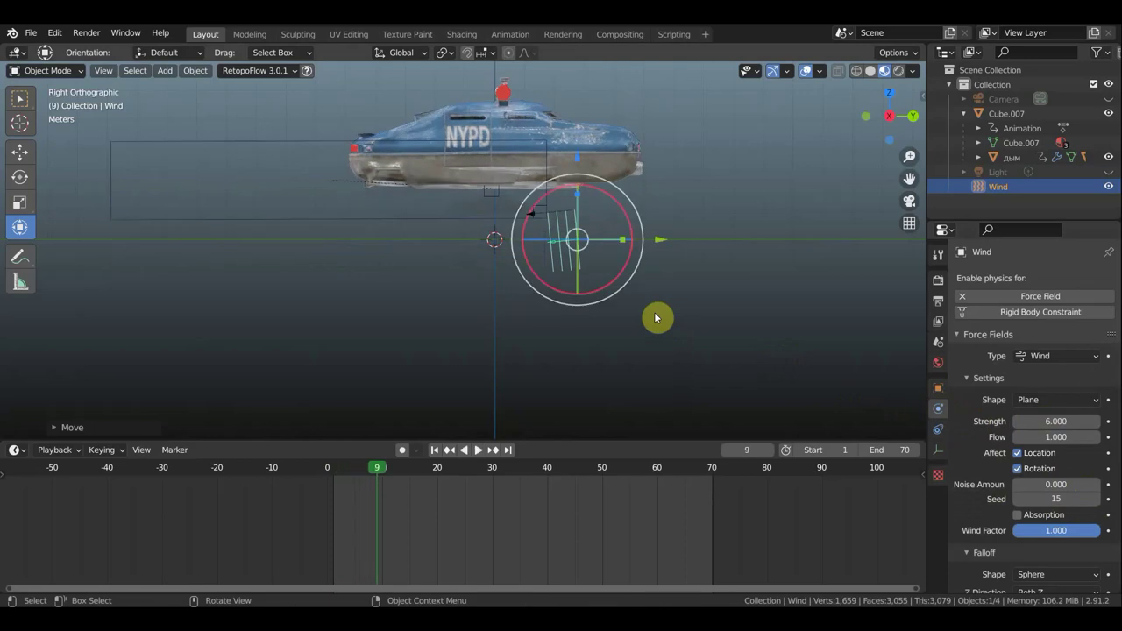
key("Escape")
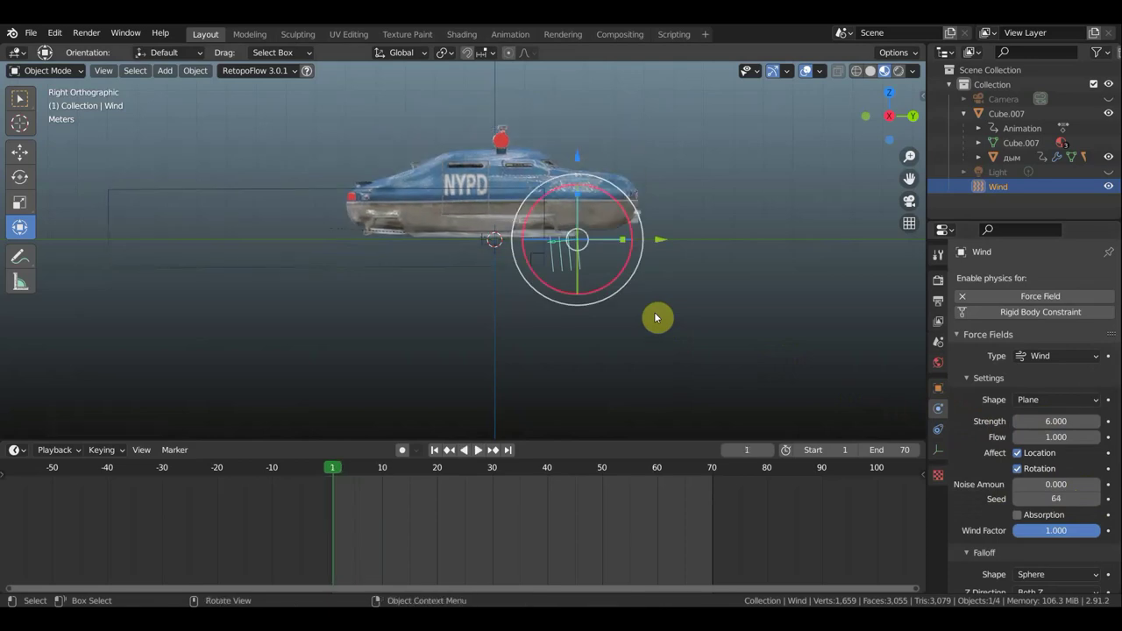
left_click(530, 163)
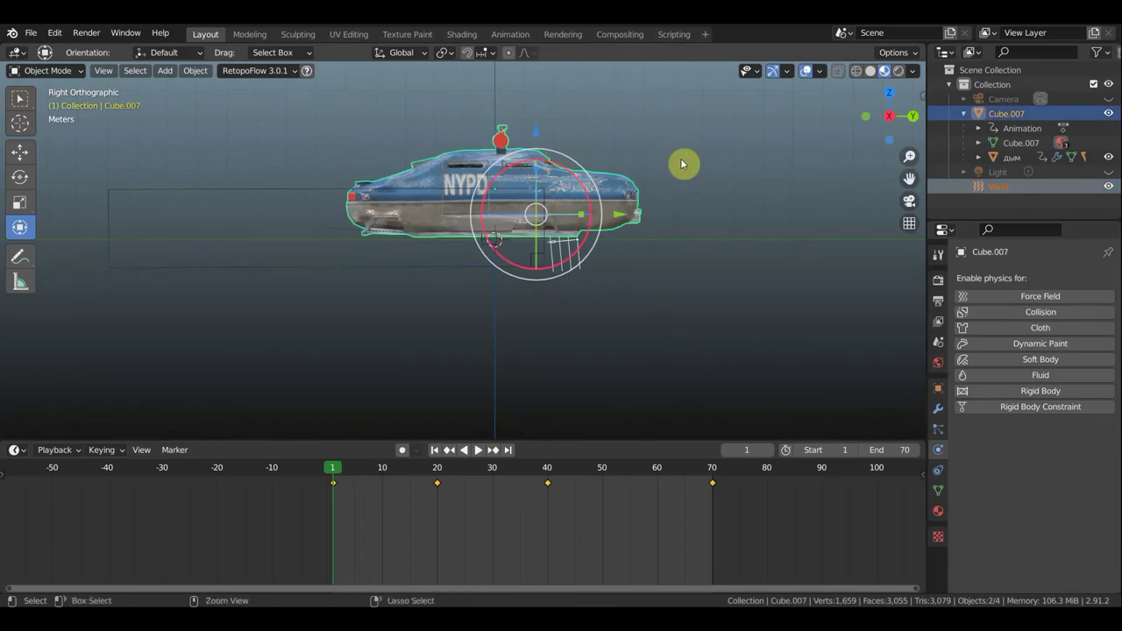
Step: Parent the Wind field to the police car Cube.007, test playback, and select the Smoke Domain
key("ctrl+p")
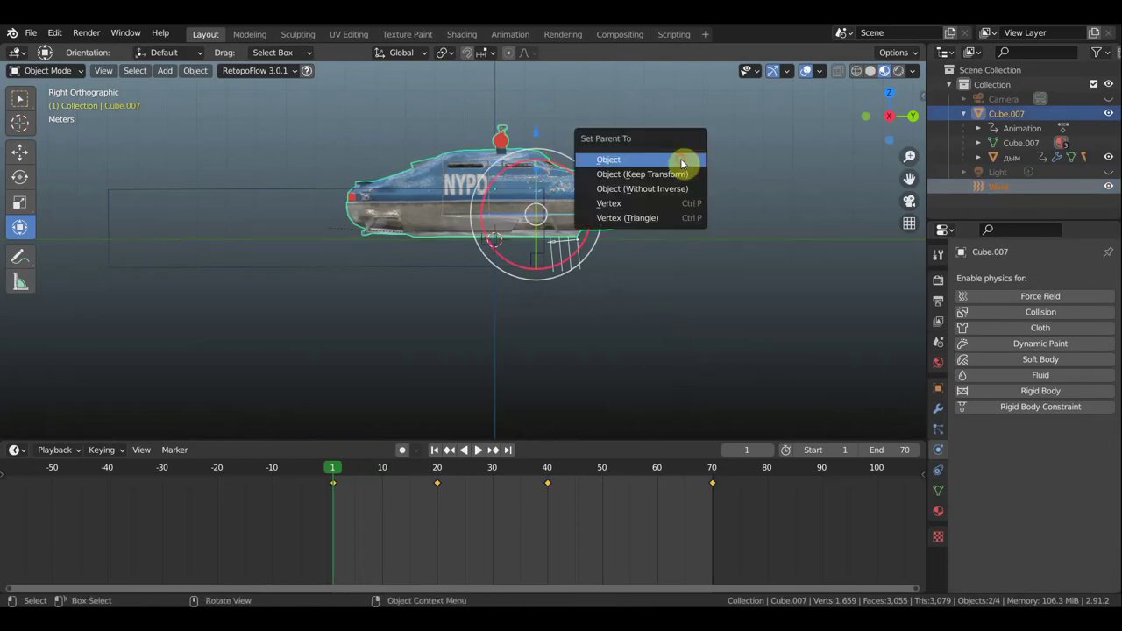
left_click(682, 161)
key("space")
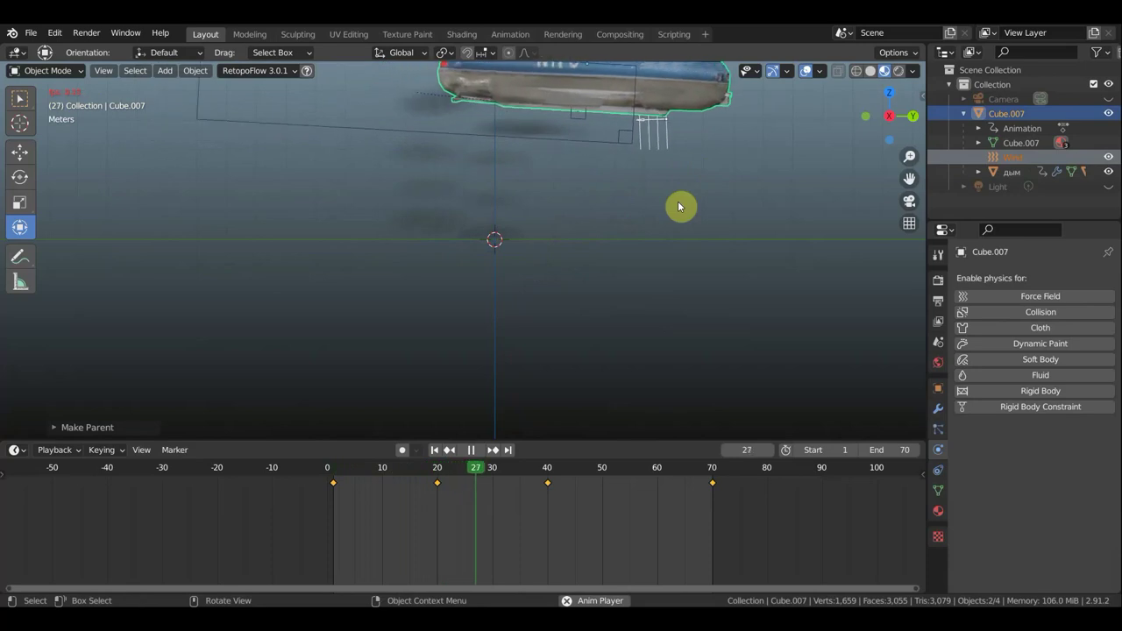
key("space")
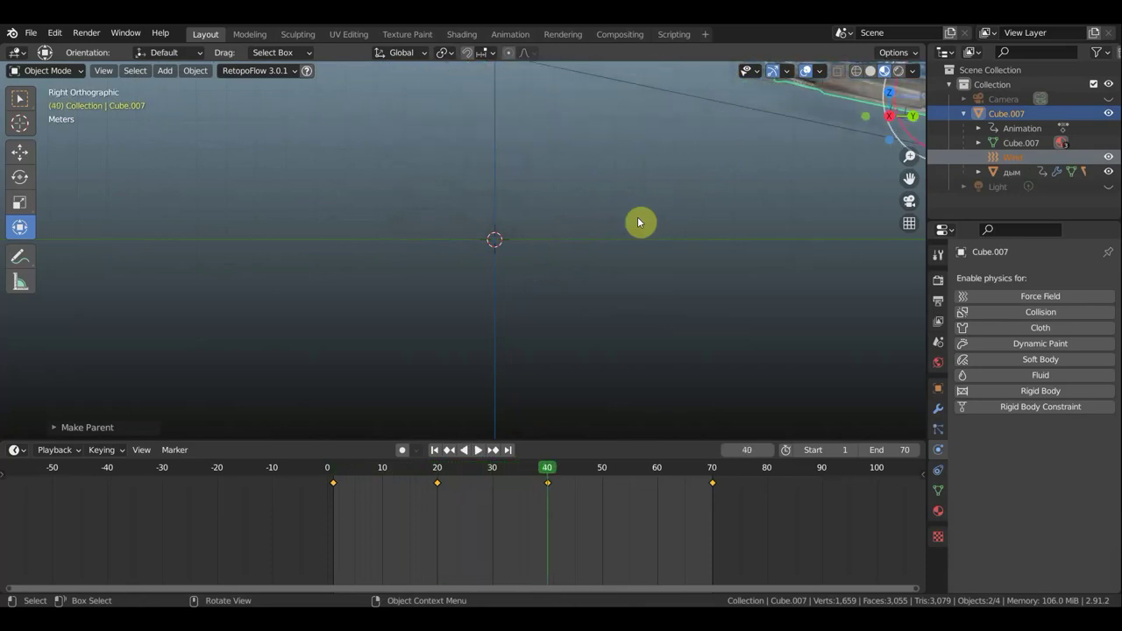
left_click(333, 474)
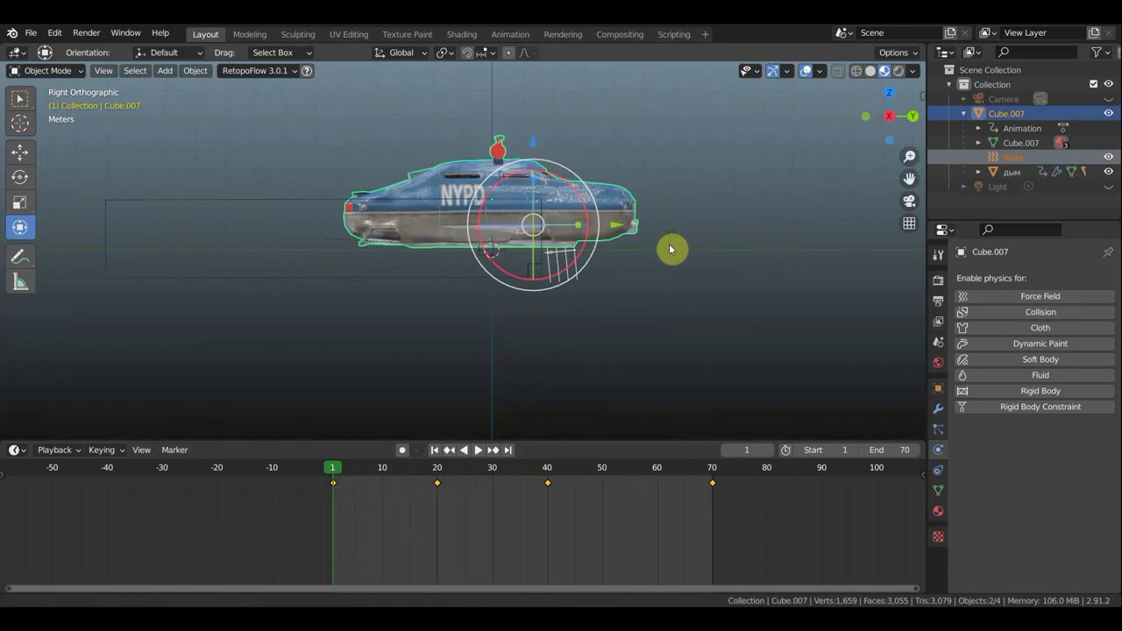
middle_click_drag(670, 249, 668, 288, "shift")
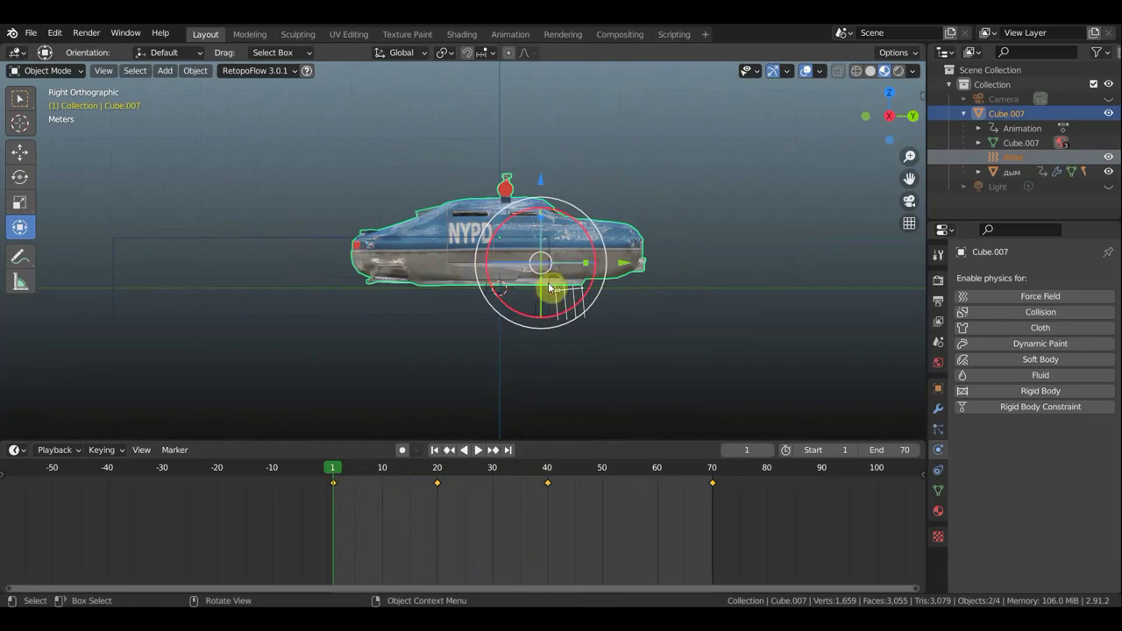
left_click(335, 239)
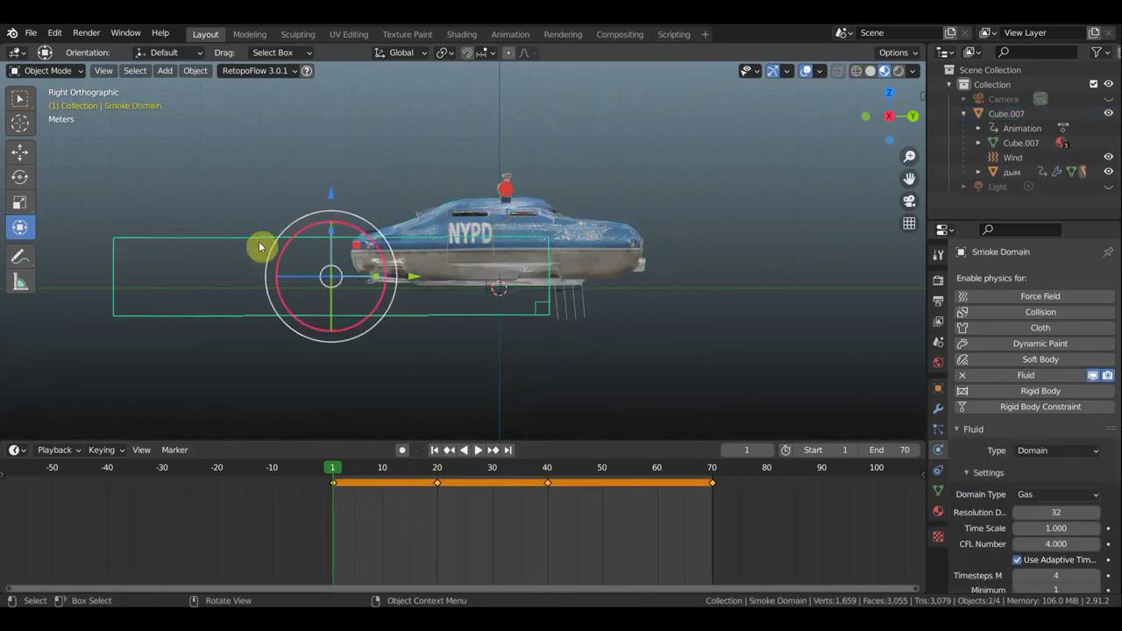
Step: In the Shading workspace, add a Vector Math node to the domain material, then delete it
left_click(462, 35)
middle_click_drag(634, 463, 495, 414)
scroll(496, 415, "up", 3)
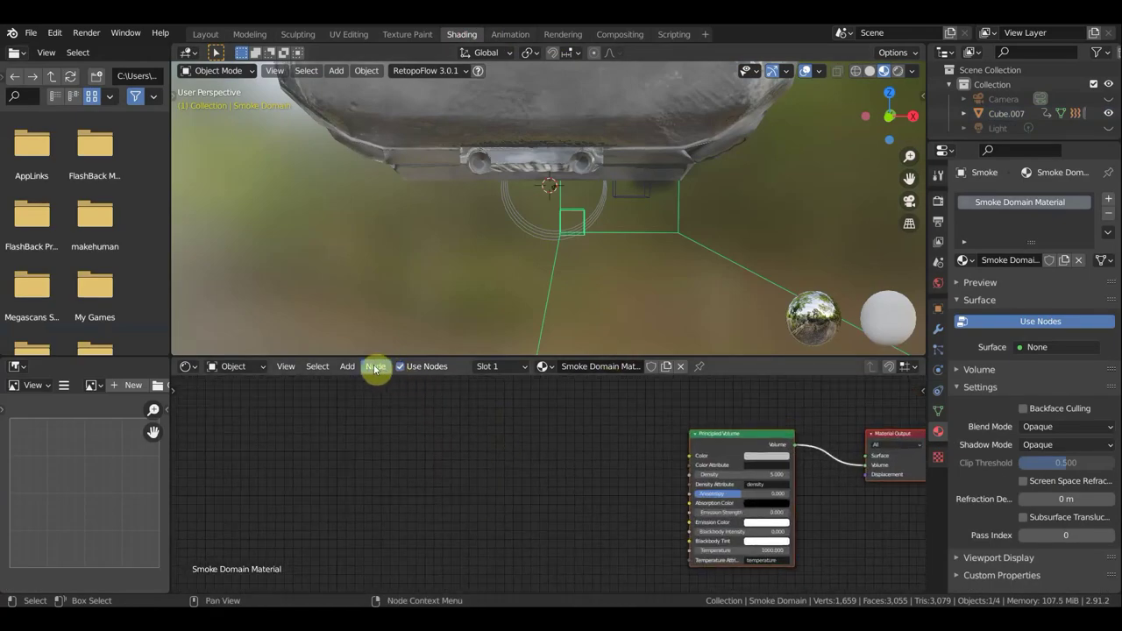
left_click(348, 366)
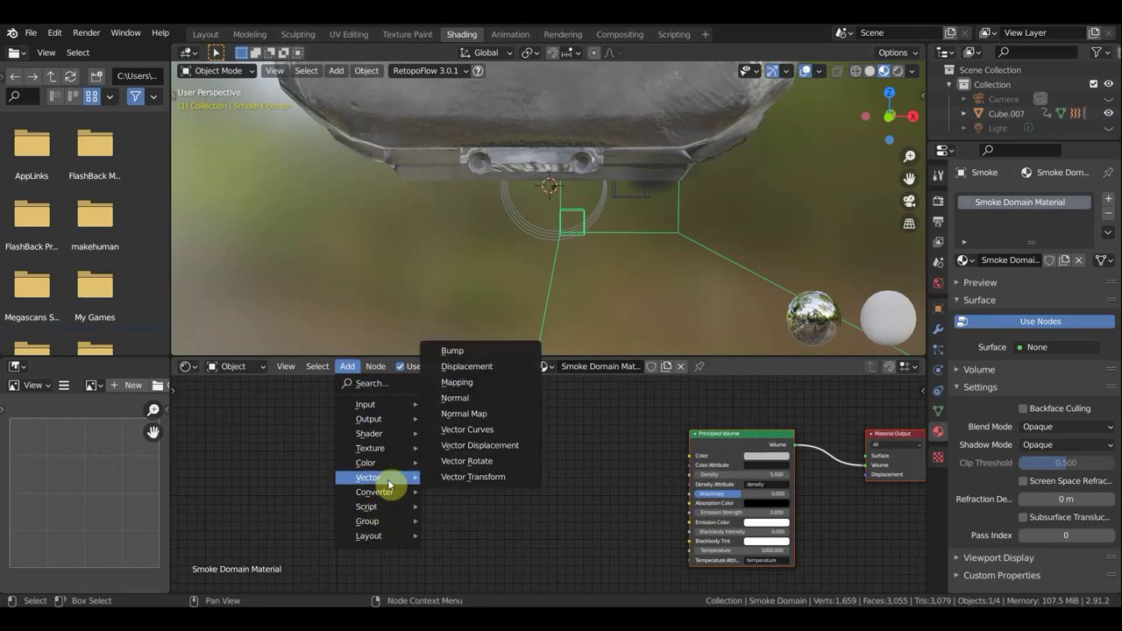
mouse_move(374, 491)
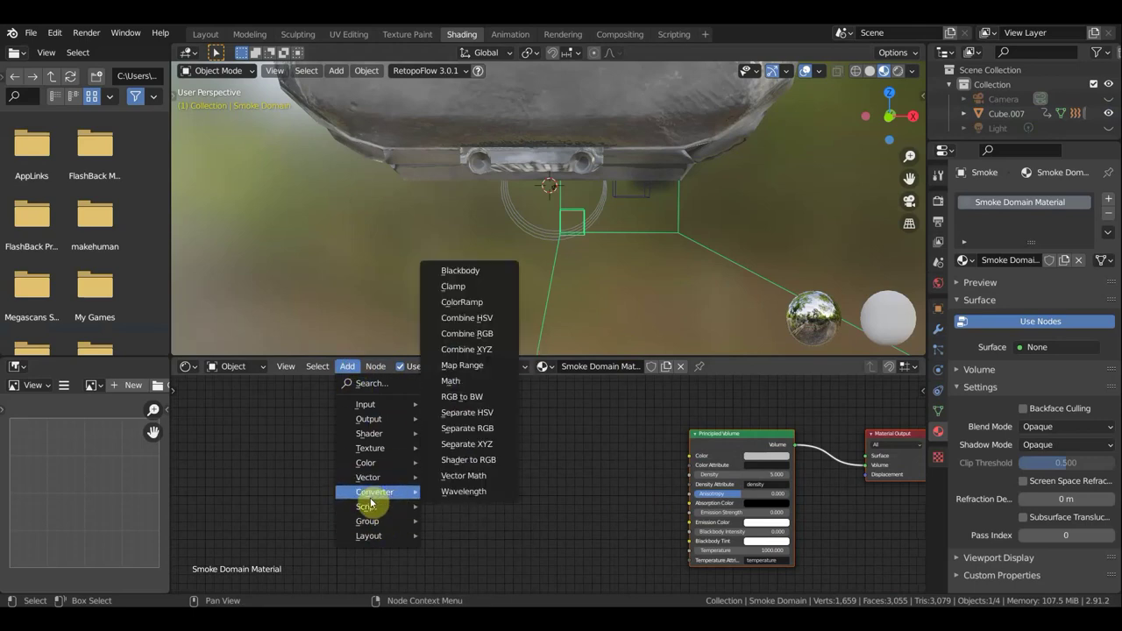
left_click(462, 480)
left_click(411, 466)
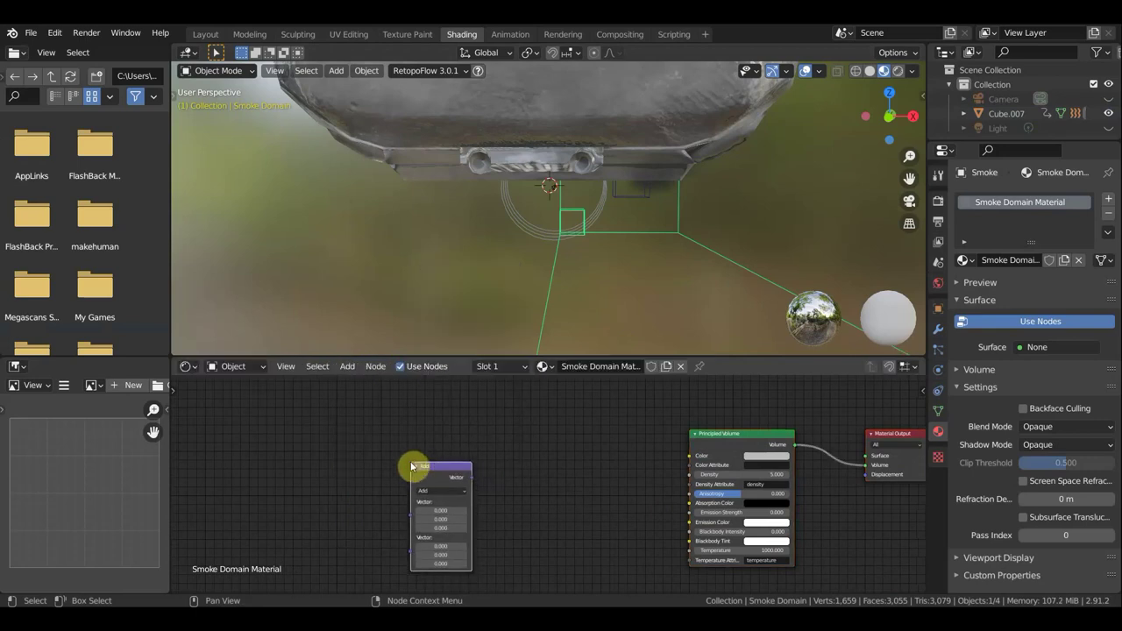
key("Delete")
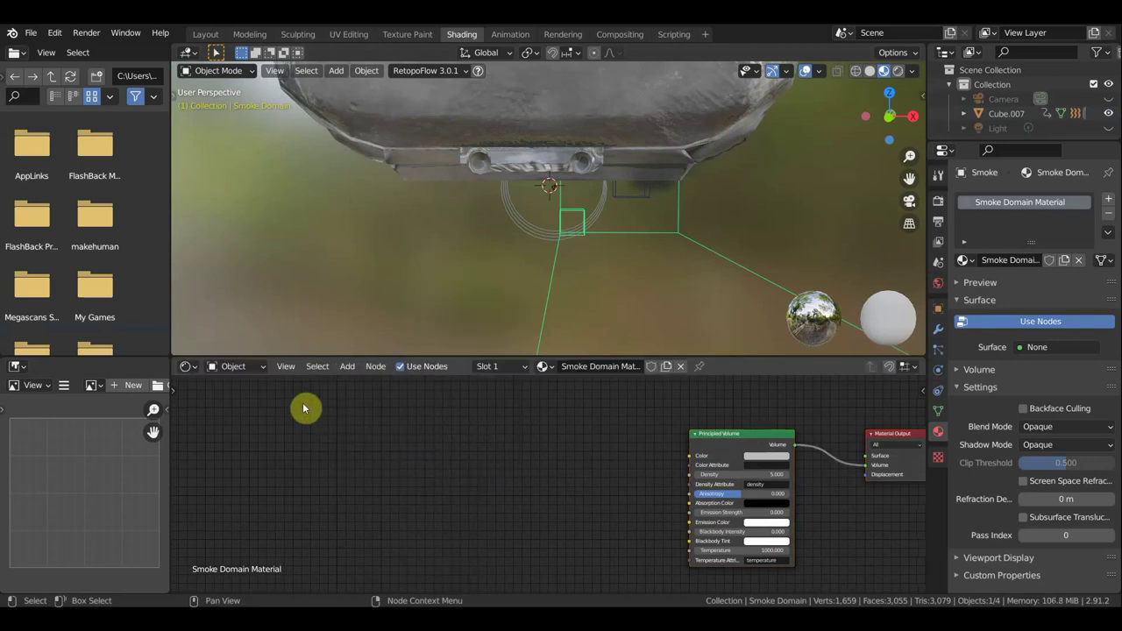
Step: Add a Volume Info node and a ColorRamp node before the Principled Volume
left_click(349, 366)
mouse_move(365, 404)
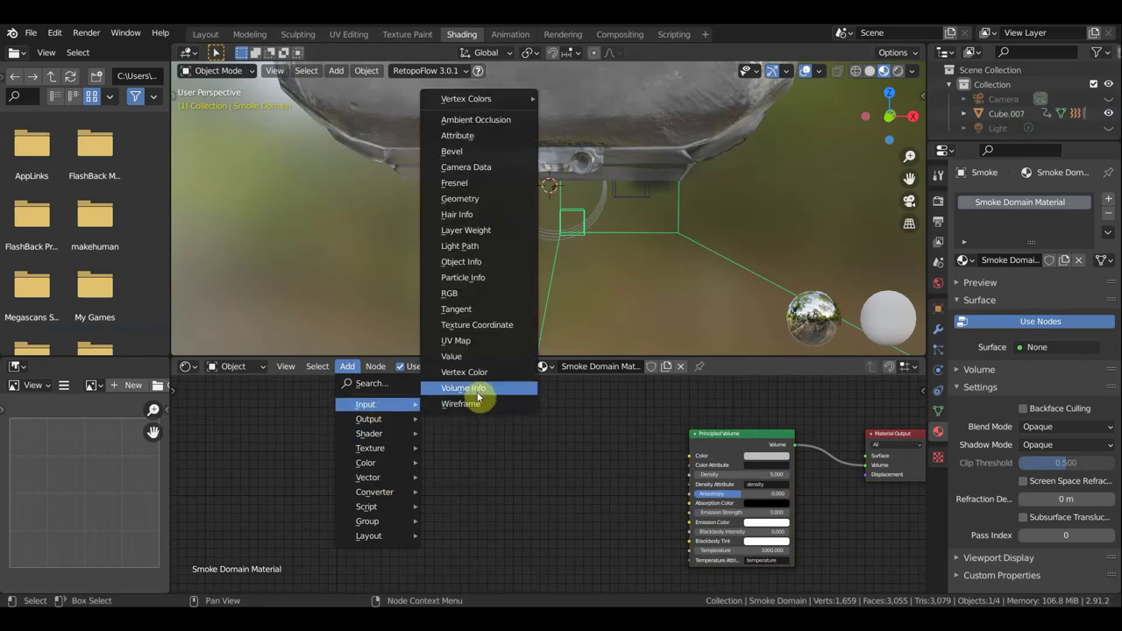
left_click(479, 389)
left_click(326, 427)
left_click(347, 367)
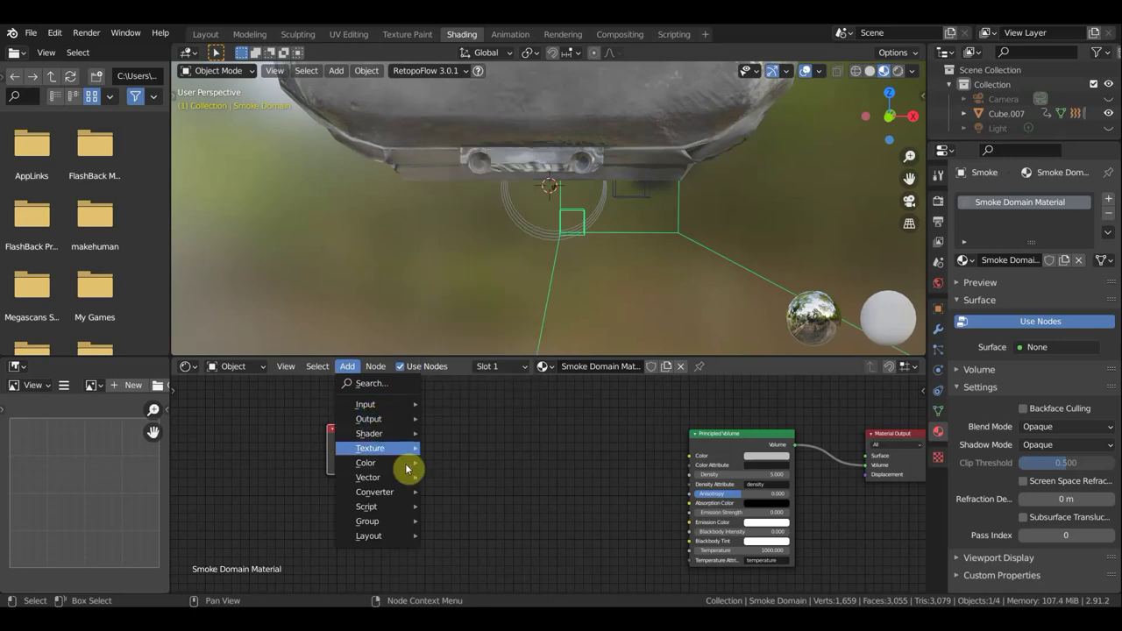
mouse_move(374, 492)
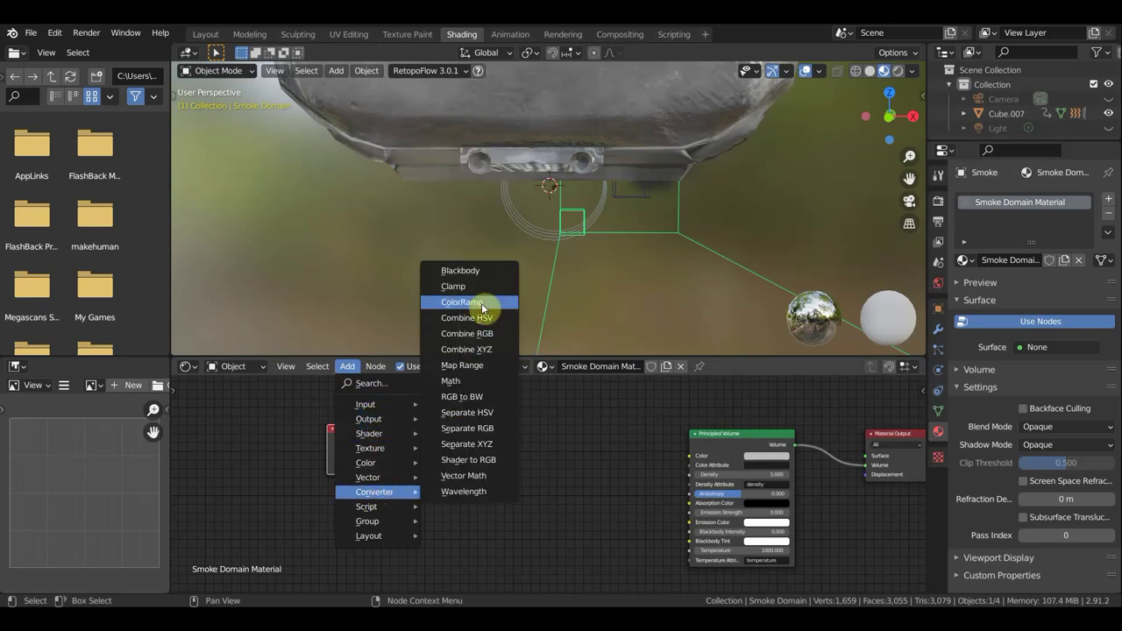
left_click(476, 302)
left_click(515, 432)
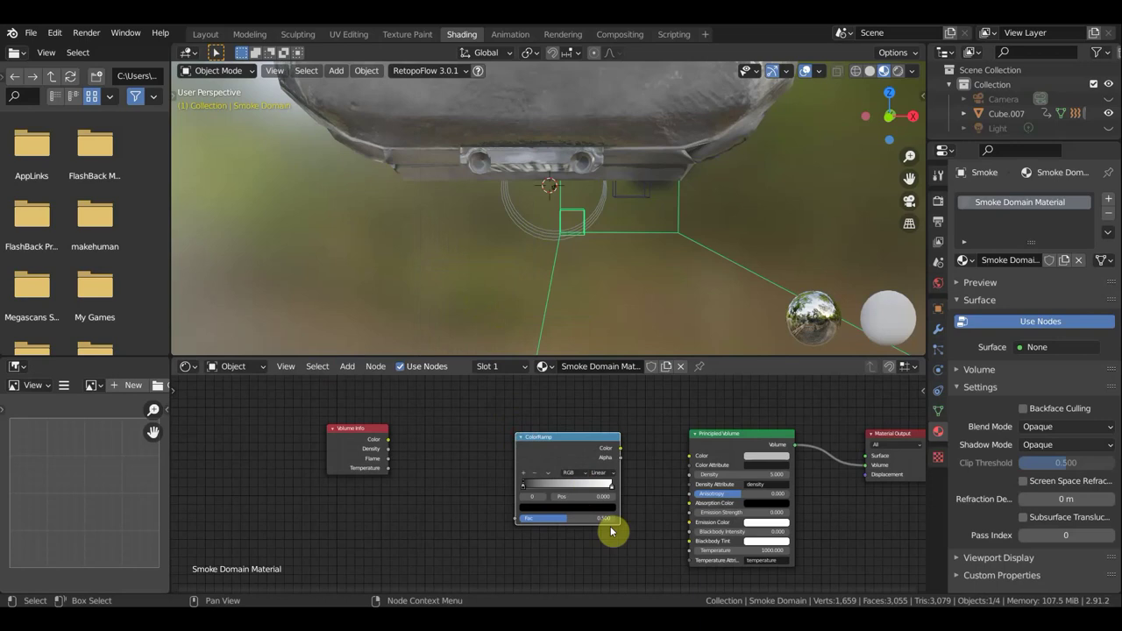
Step: Wire ColorRamp Color into Principled Volume and Volume Info Density into ColorRamp Fac
scroll(611, 528, "up", 1)
mouse_move(633, 442)
left_mouse_down()
mouse_move(672, 502)
mouse_move(712, 517)
left_mouse_up()
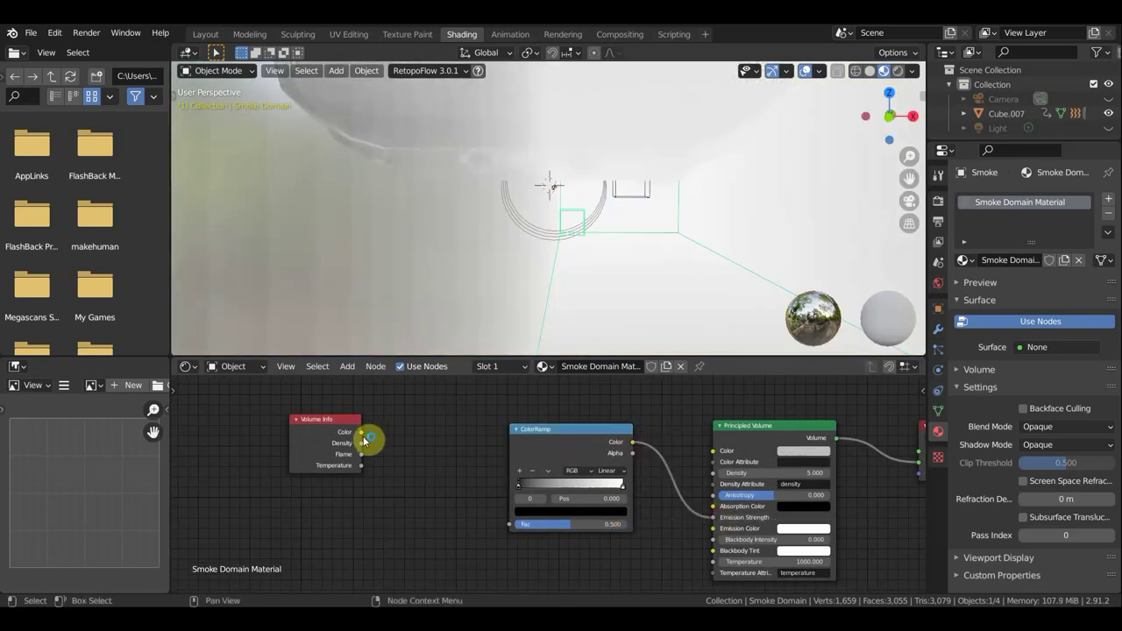
left_click_drag(363, 445, 524, 531)
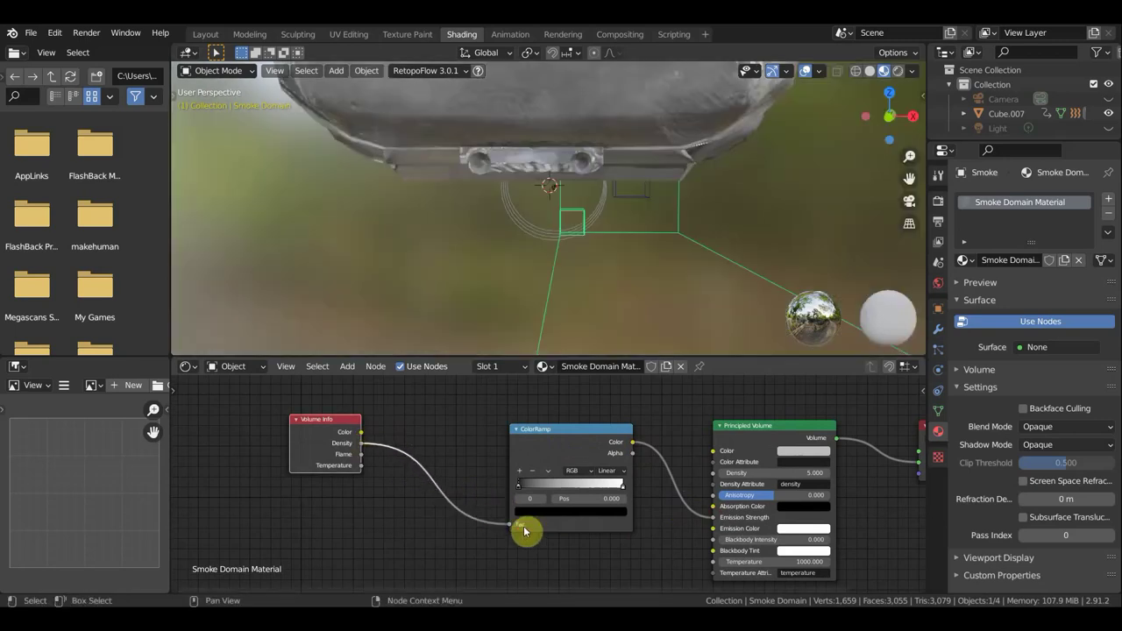
Step: Slide the white ramp stop to about 0.159 and play the smoke animation
scroll(515, 433, "down", 1)
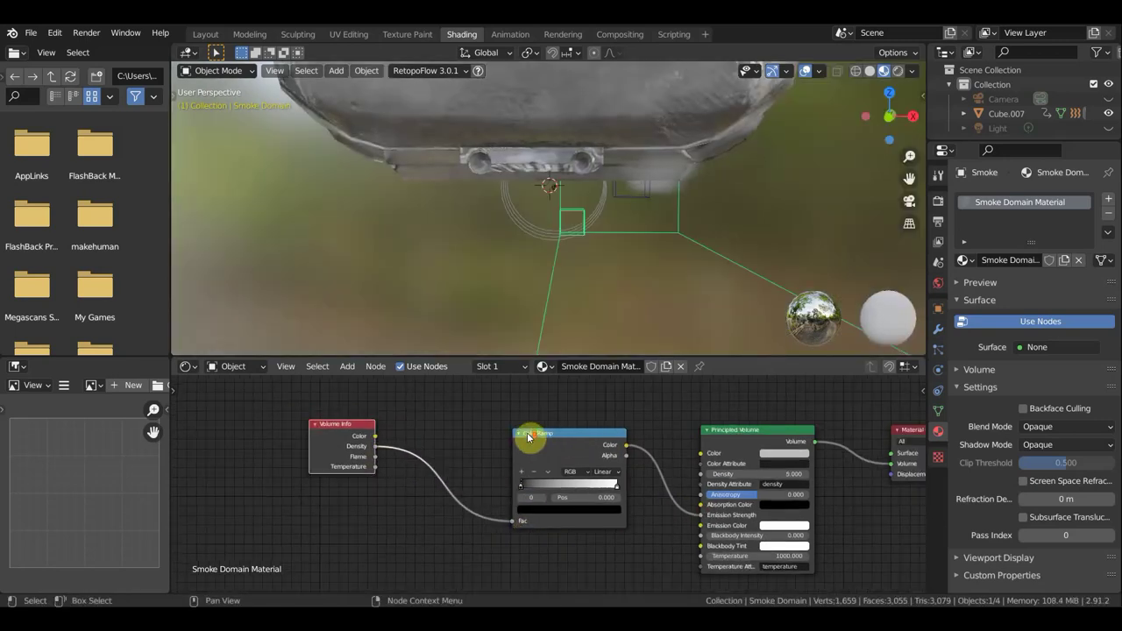
scroll(530, 433, "down", 1)
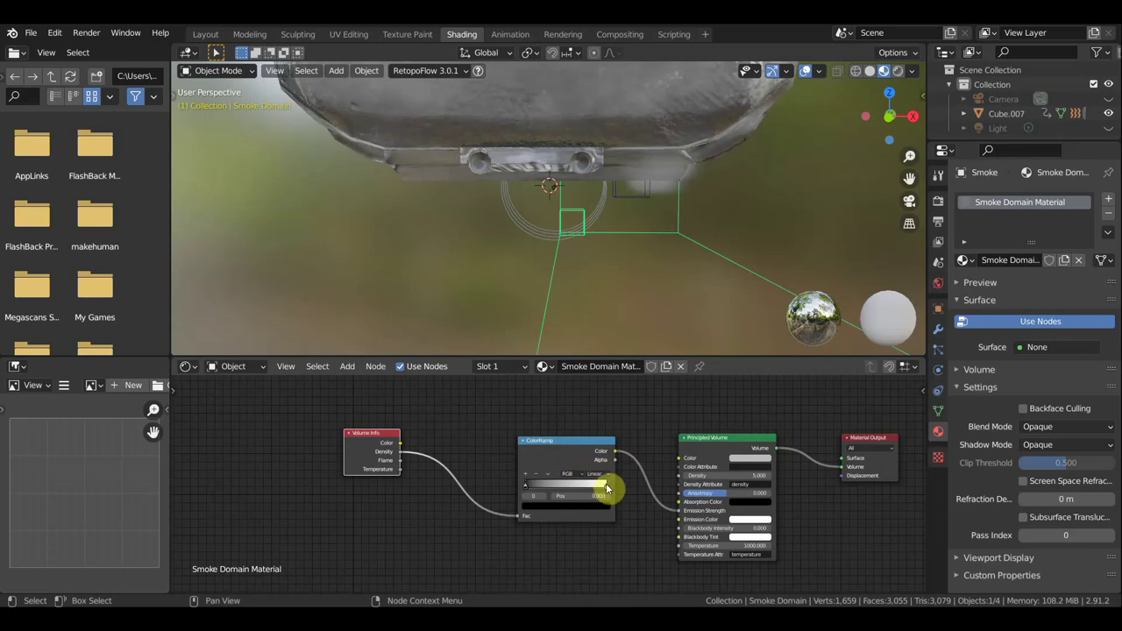
left_click_drag(607, 487, 531, 486)
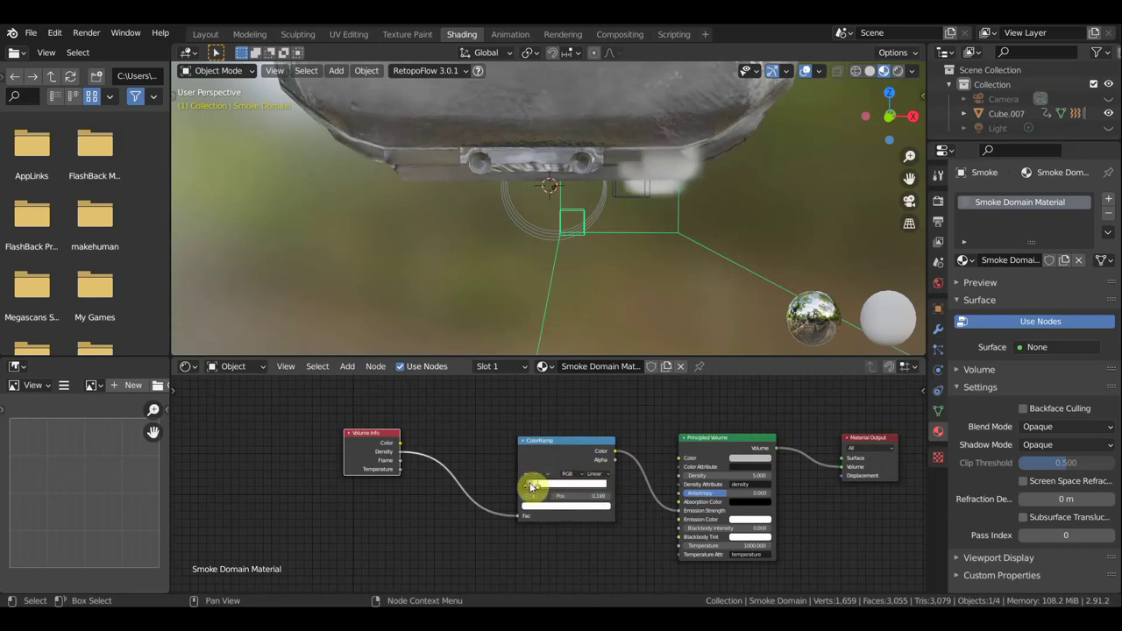
mouse_move(663, 323)
middle_mouse_down()
mouse_move(578, 301)
mouse_move(504, 303)
middle_mouse_up()
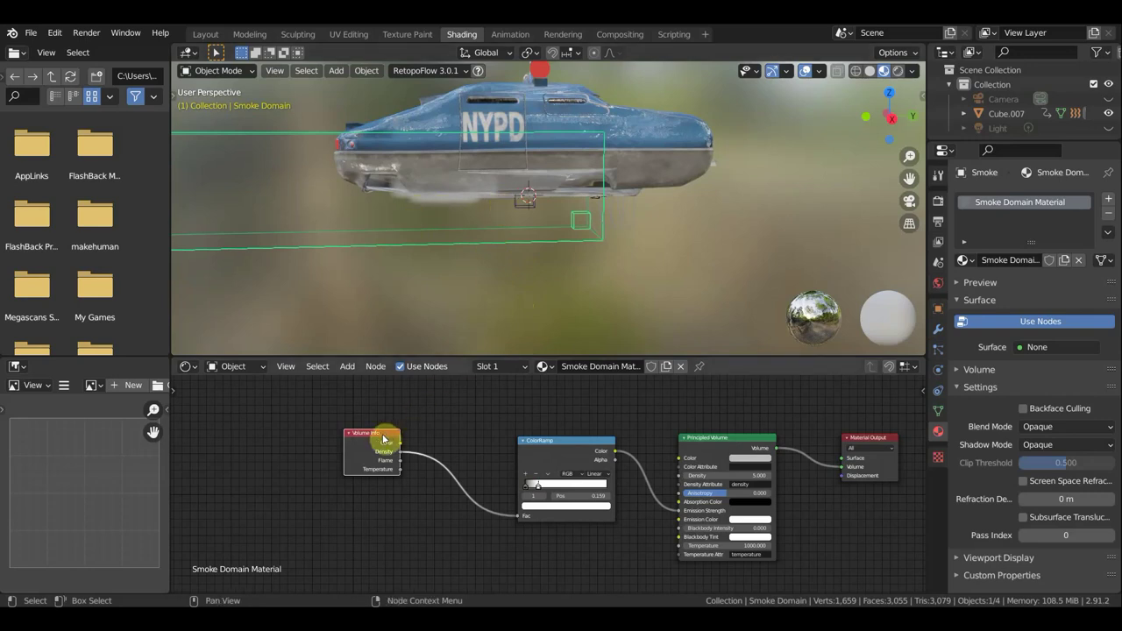
left_click_drag(383, 440, 368, 435)
key("space")
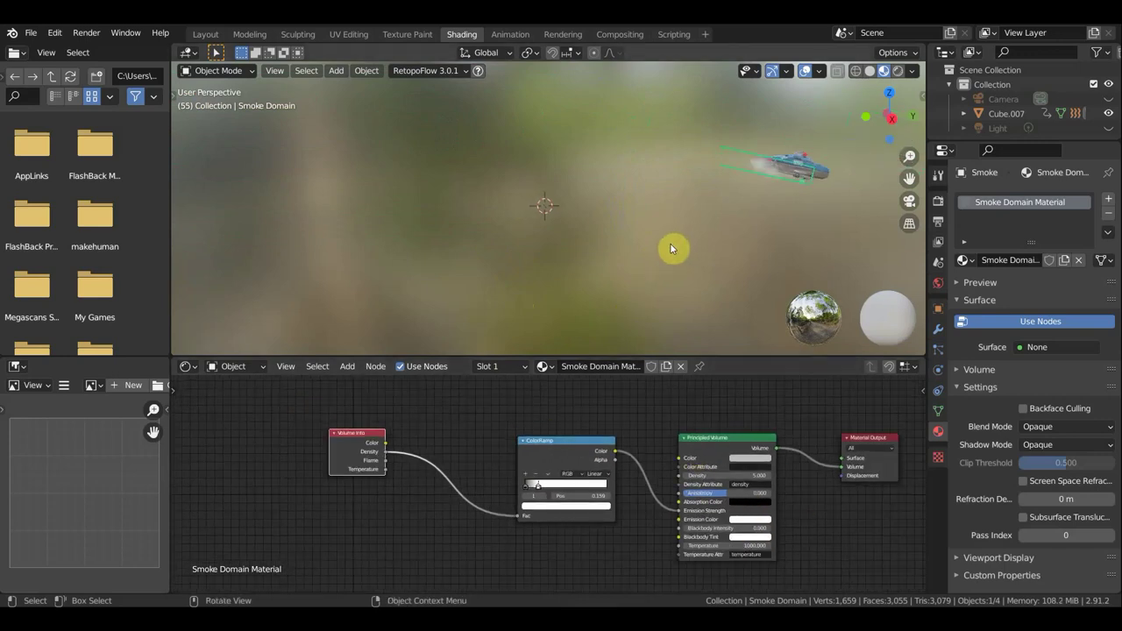
Step: Pan alongside the flying car, toggling the viewport's rendered preview off and back on
middle_click_drag(672, 248, 544, 263, "shift")
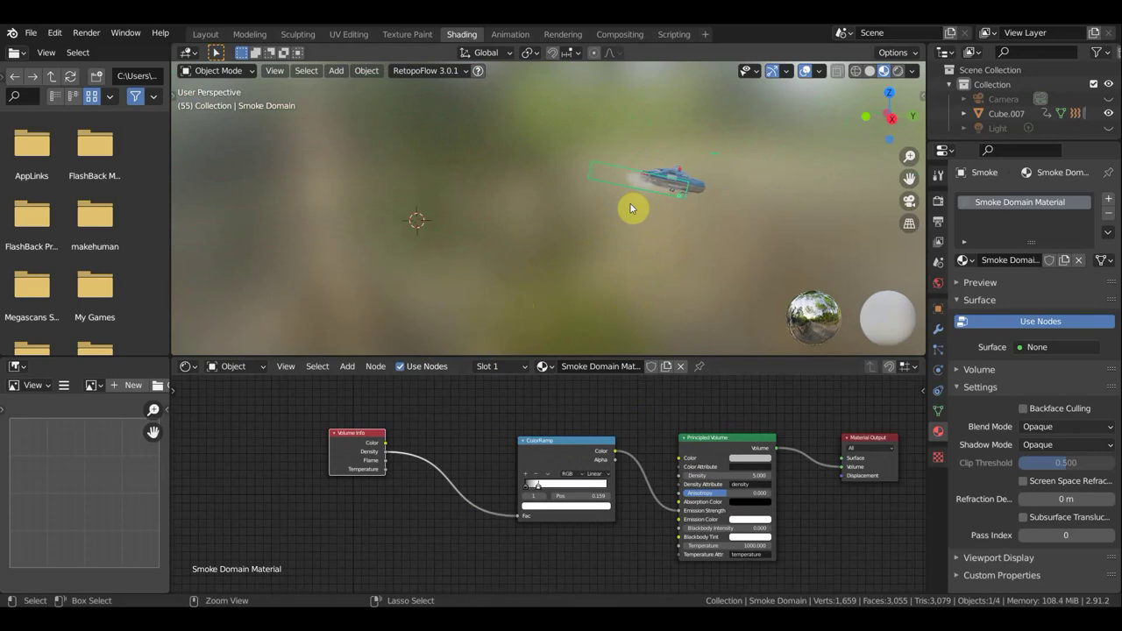
key("ctrl+z")
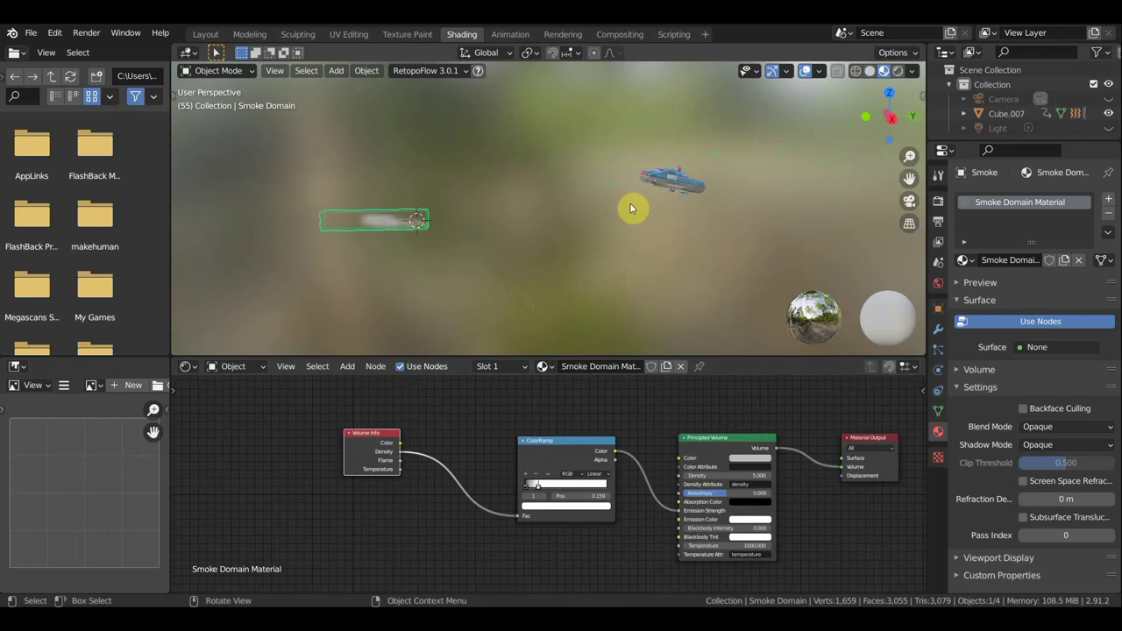
key("ctrl+z")
key("ctrl+shift+z")
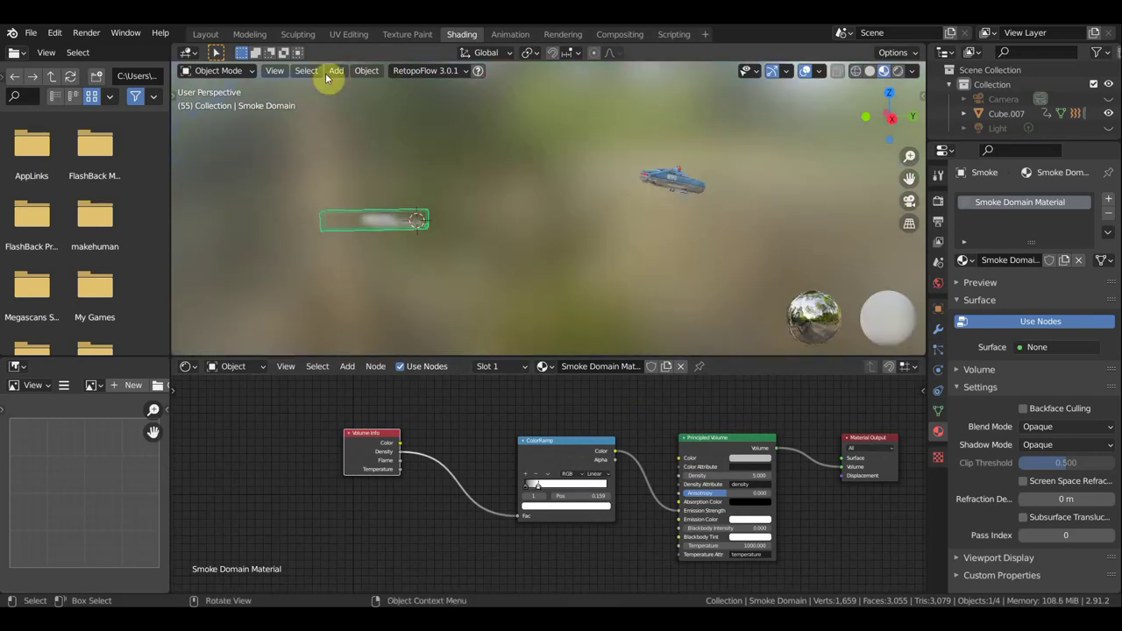
Step: Rewind the animation to frame 1 from the Layout workspace, then return to Shading
left_click(207, 35)
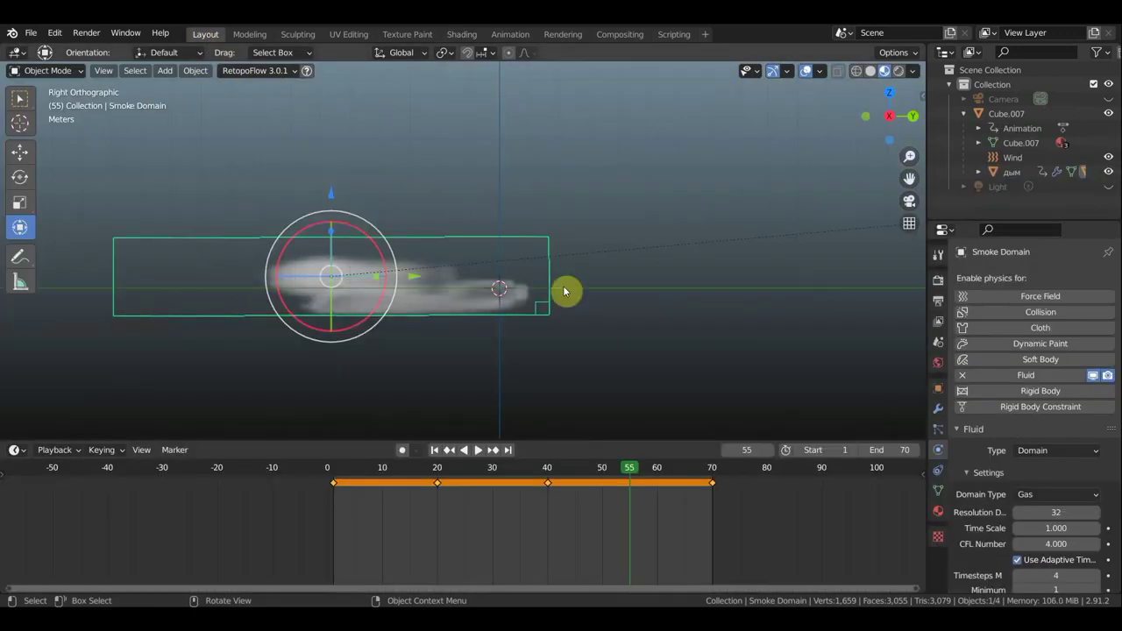
scroll(566, 292, "down", 2)
scroll(568, 292, "down", 3)
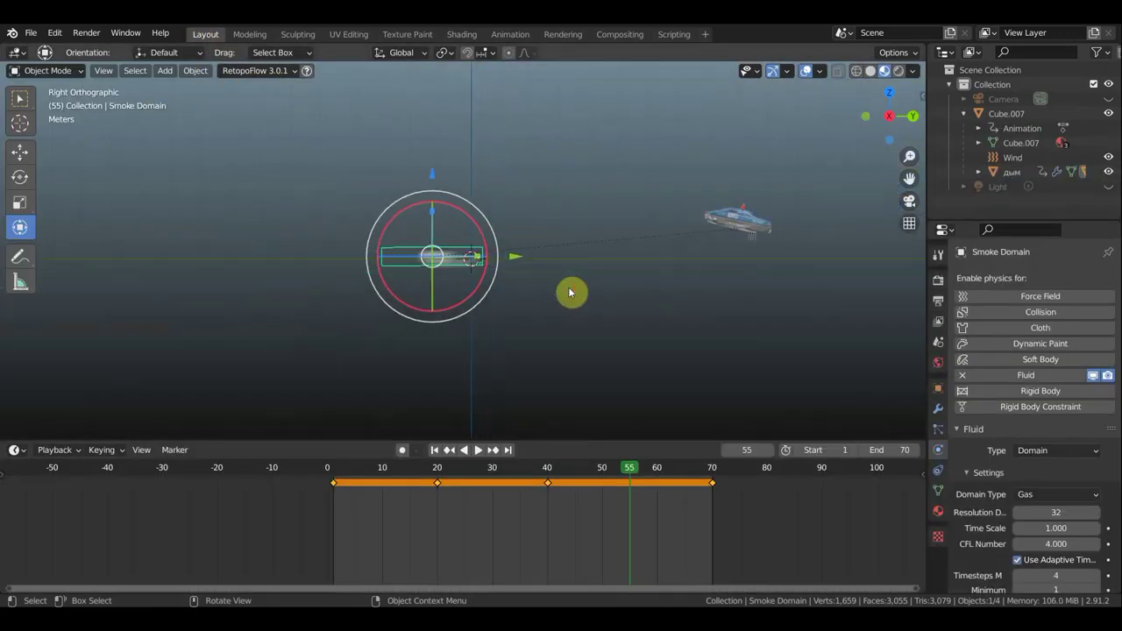
key("shift+Left")
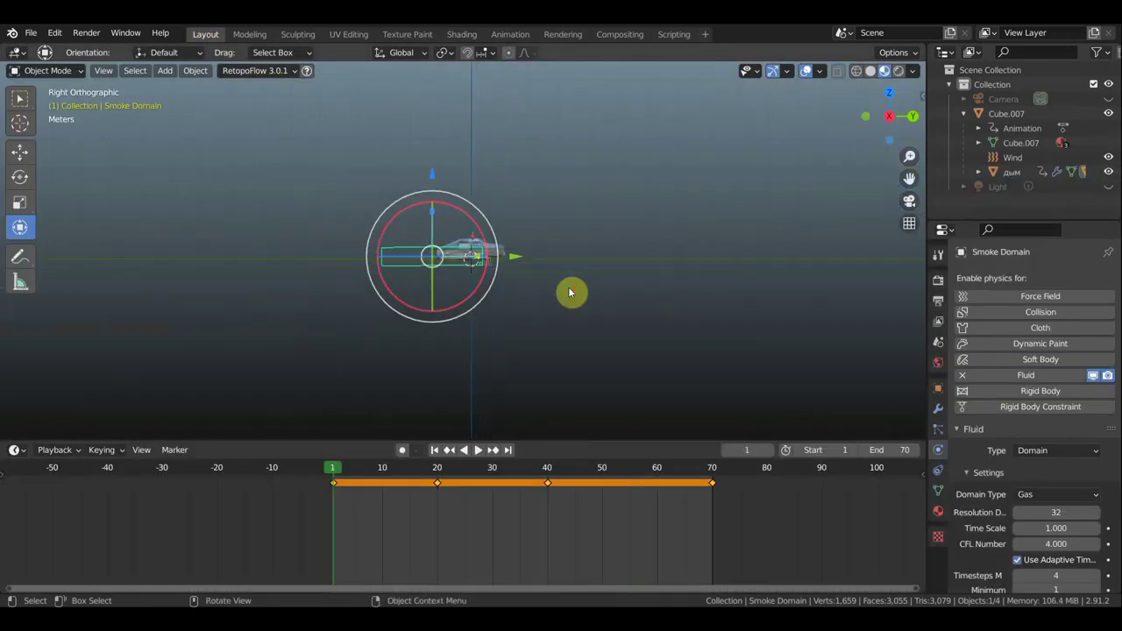
left_click(461, 35)
Step: Insert a Math node between Volume Info and ColorRamp, set to Multiply by 46
scroll(439, 303, "up", 3)
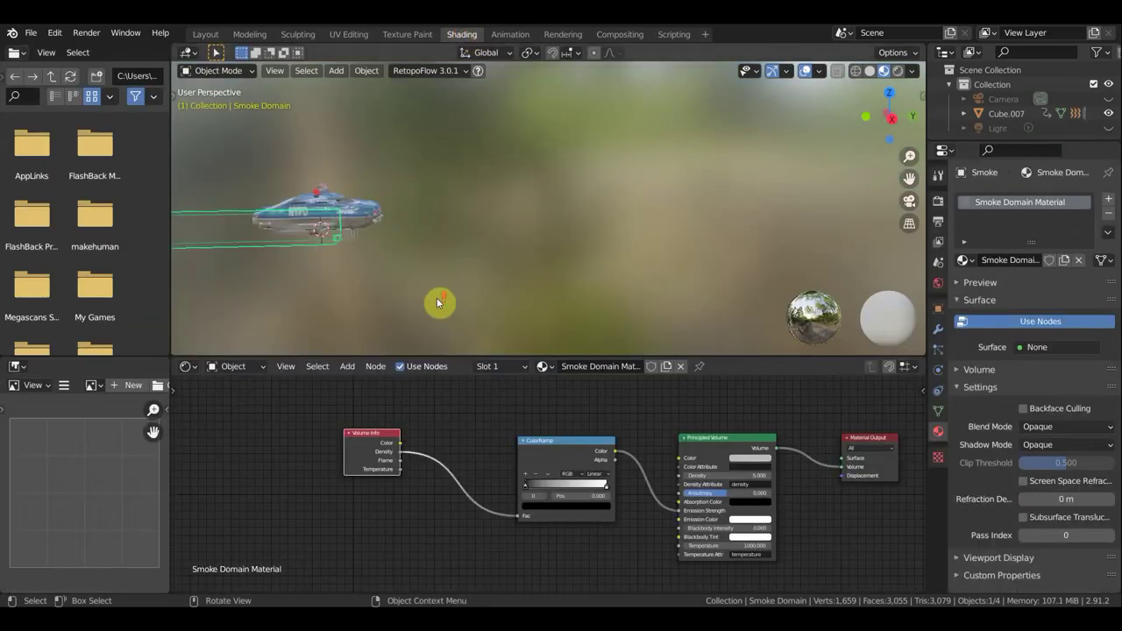
mouse_move(419, 255)
middle_mouse_down("shift")
mouse_move(687, 260)
mouse_move(668, 232)
middle_mouse_up("shift")
scroll(687, 260, "up", 1)
scroll(680, 251, "up", 2)
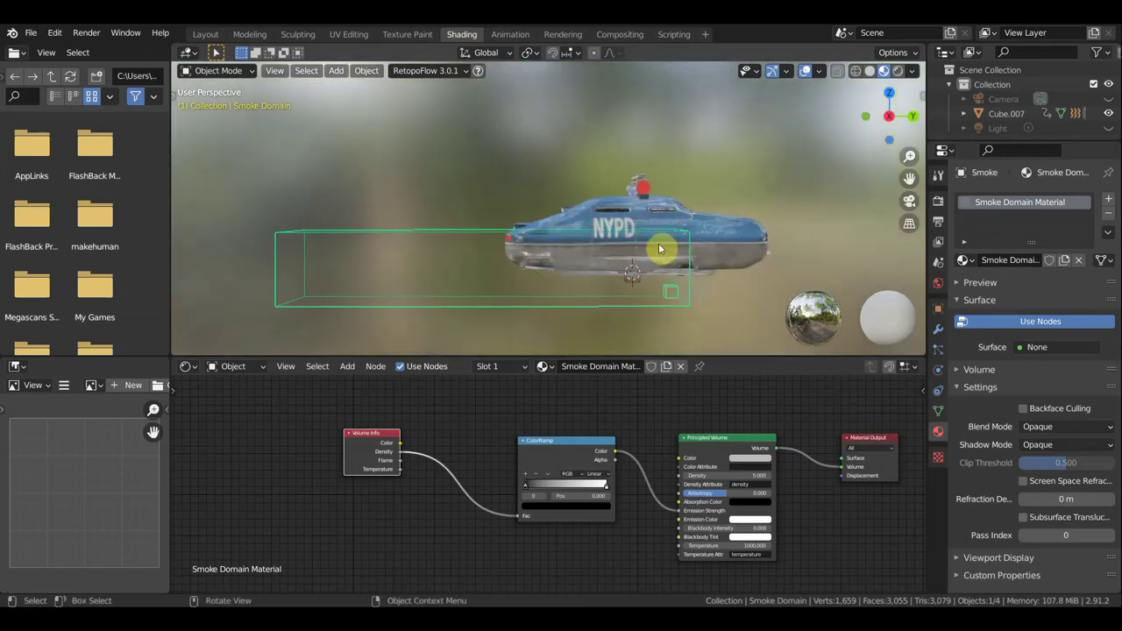
left_click(348, 366)
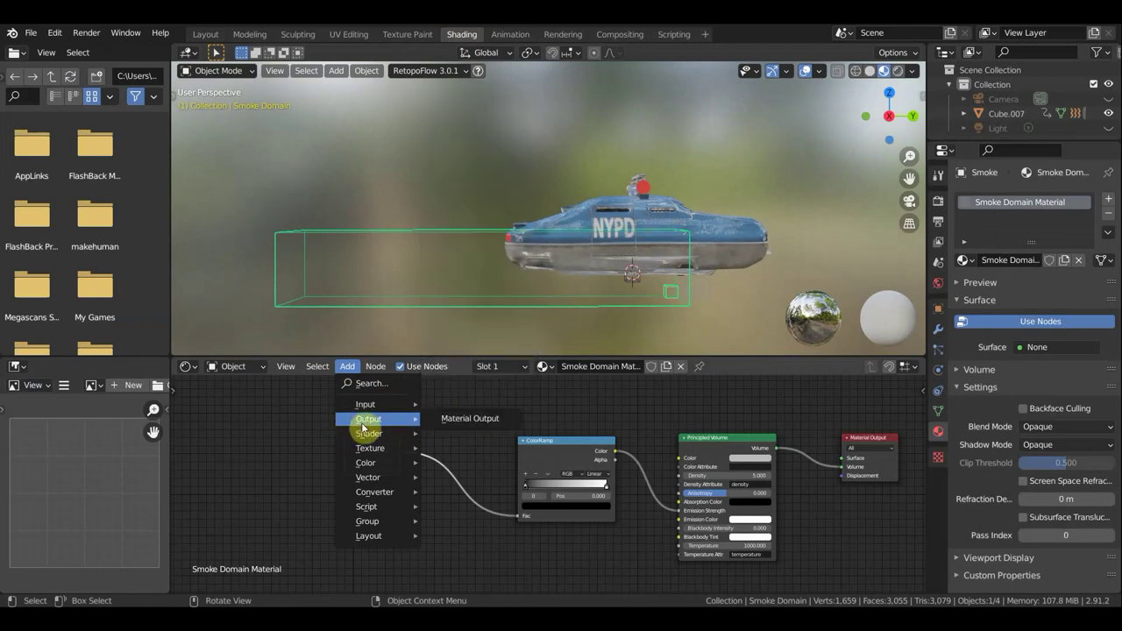
mouse_move(375, 491)
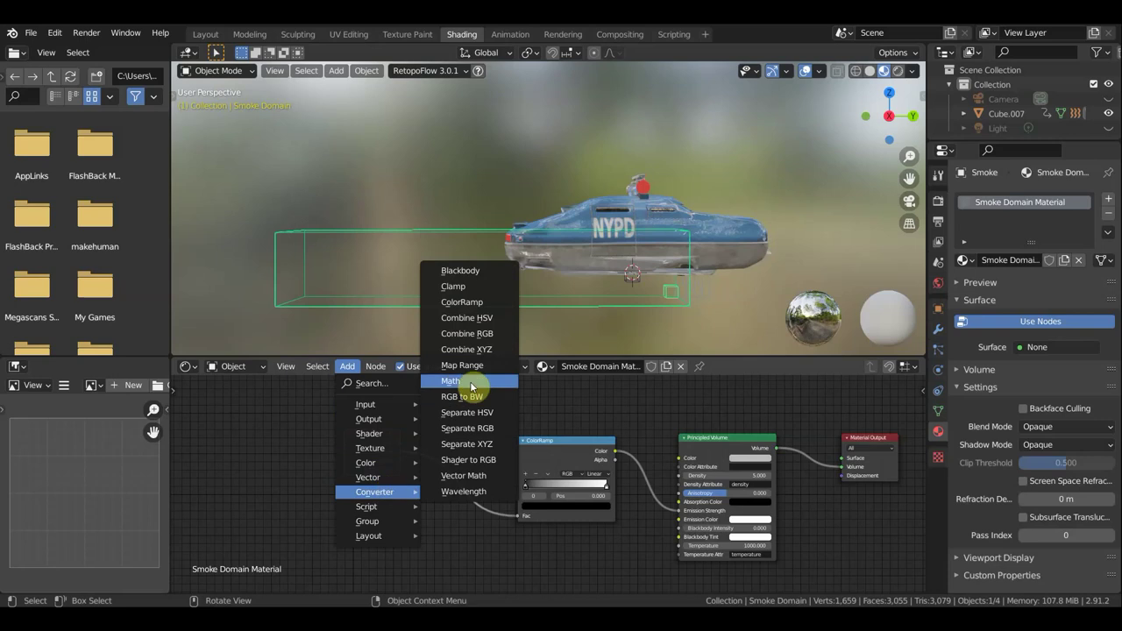
left_click(451, 380)
left_click(421, 444)
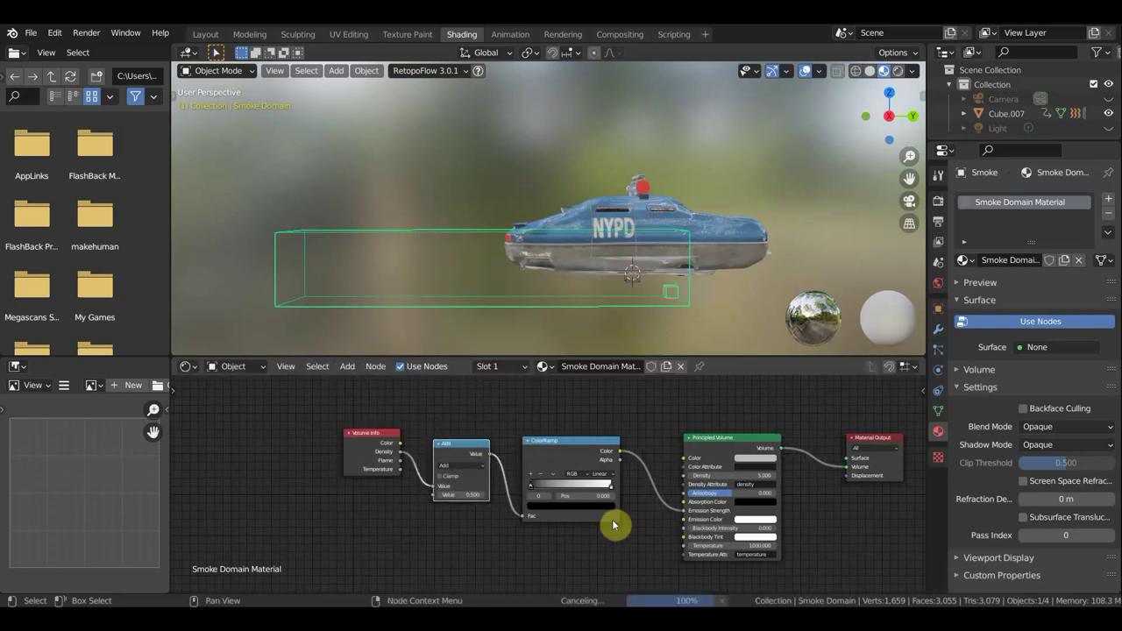
scroll(584, 525, "up", 1)
scroll(518, 508, "up", 2)
scroll(475, 485, "up", 1)
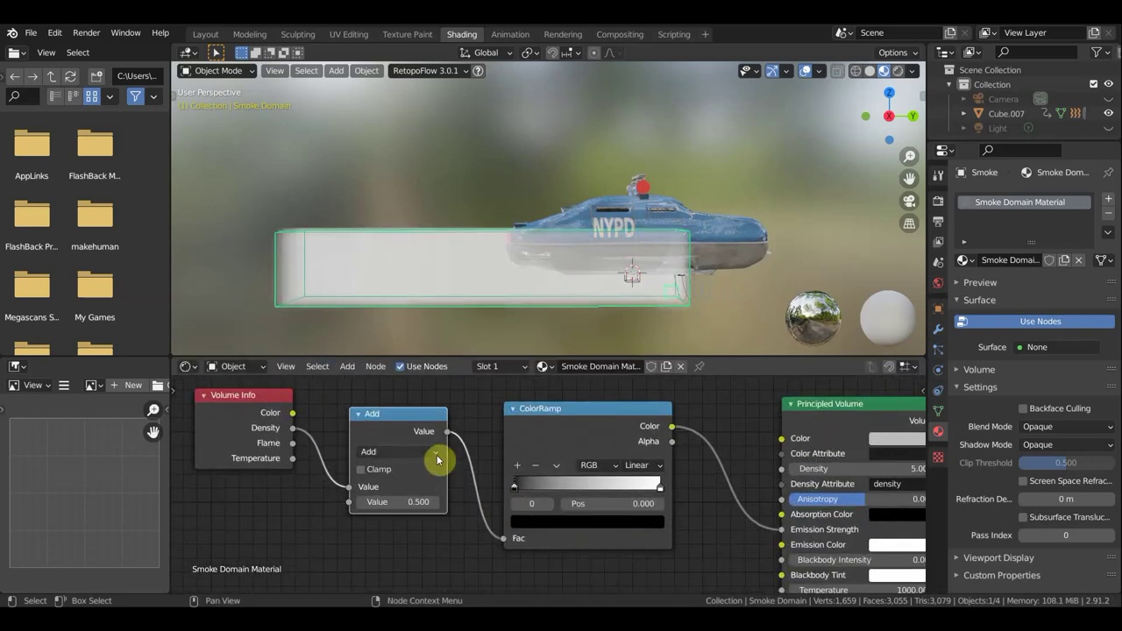
left_click(415, 457)
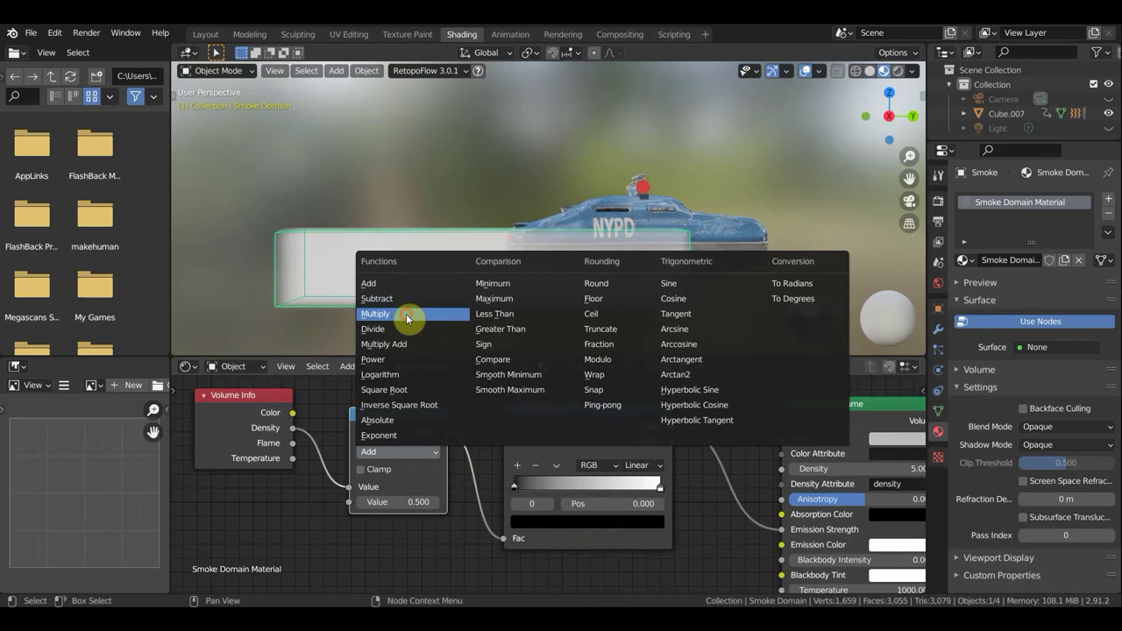
left_click(406, 313)
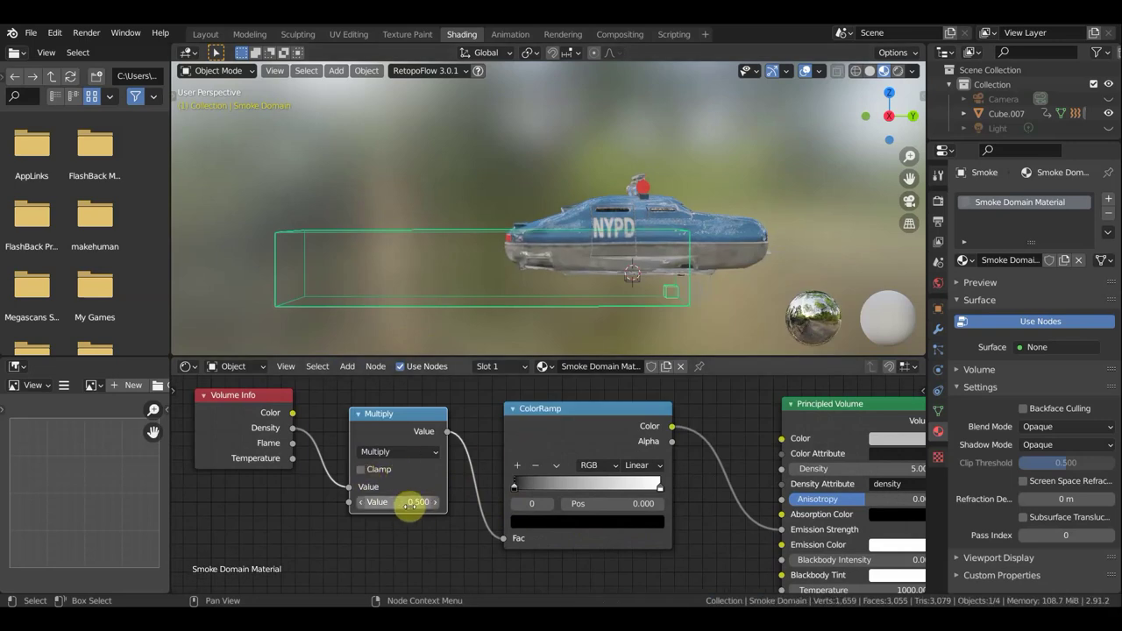
mouse_move(409, 504)
left_mouse_down()
mouse_move(473, 502)
mouse_move(377, 502)
left_mouse_up()
type("5.300")
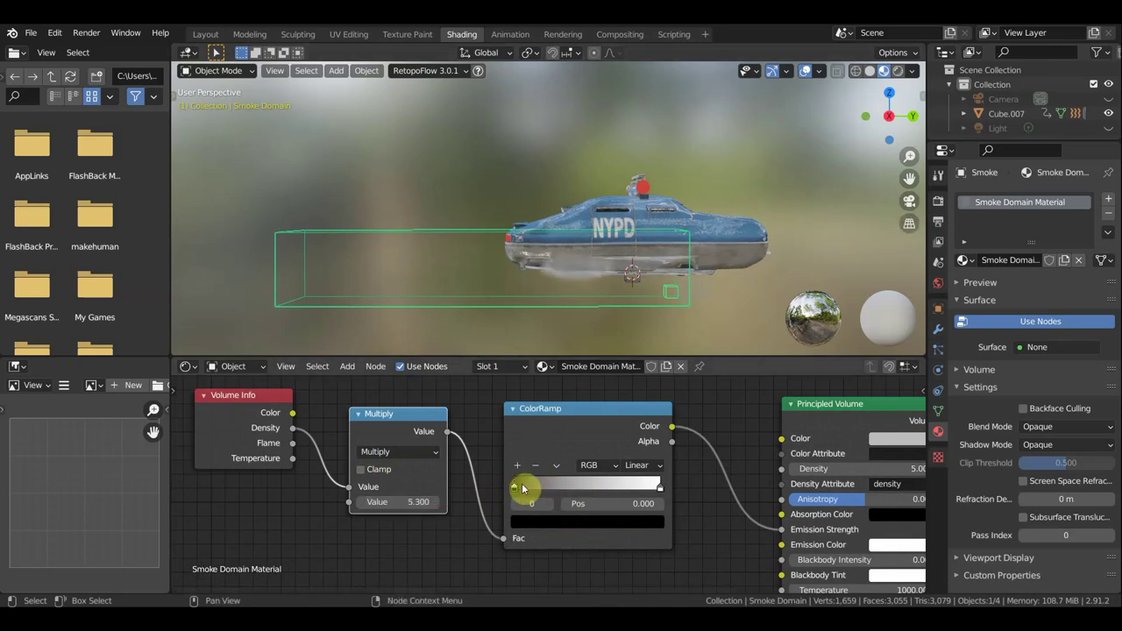
Step: Tighten the ColorRamp by moving its black and white stops to around 0.471
left_click_drag(661, 484, 524, 484)
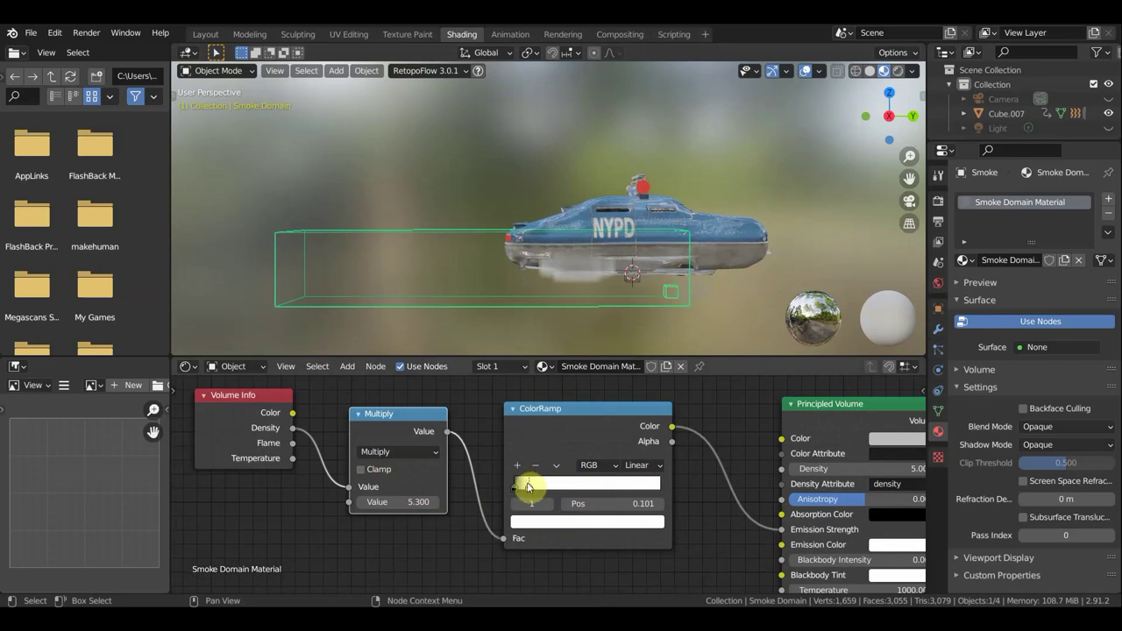
mouse_move(558, 487)
left_mouse_down()
mouse_move(629, 489)
mouse_move(524, 492)
left_mouse_up()
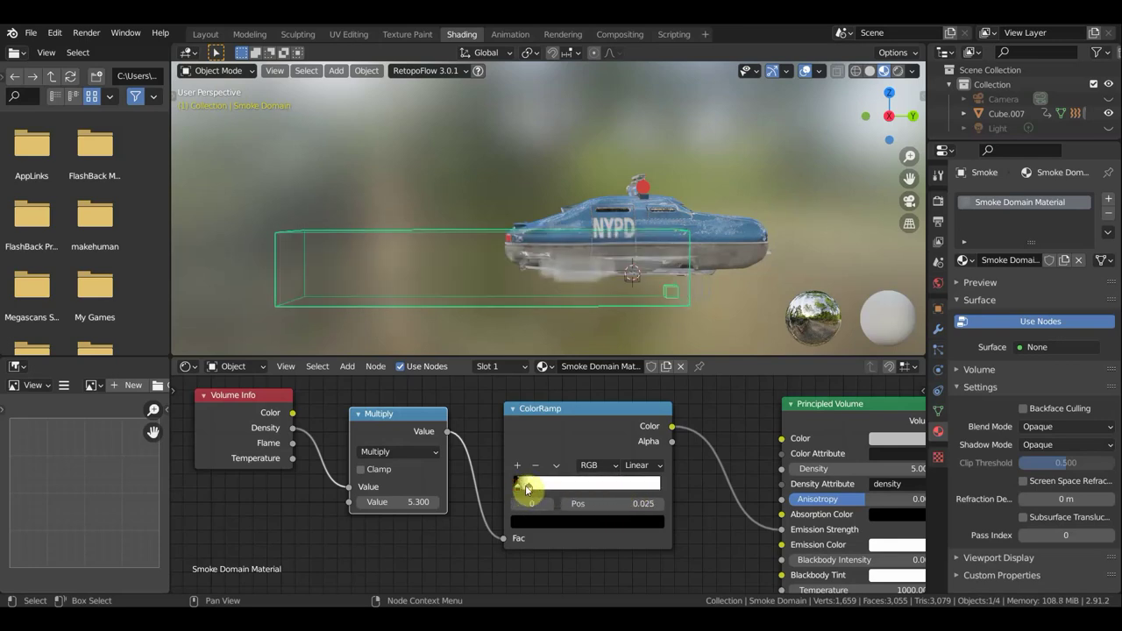
left_click_drag(527, 489, 578, 490)
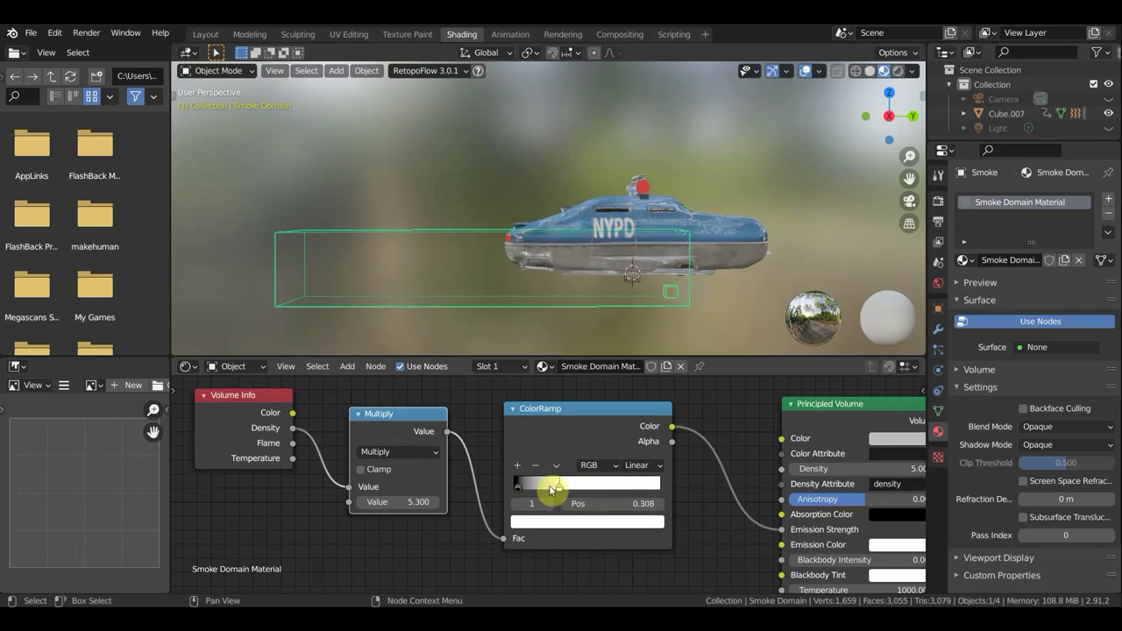
left_click(521, 488)
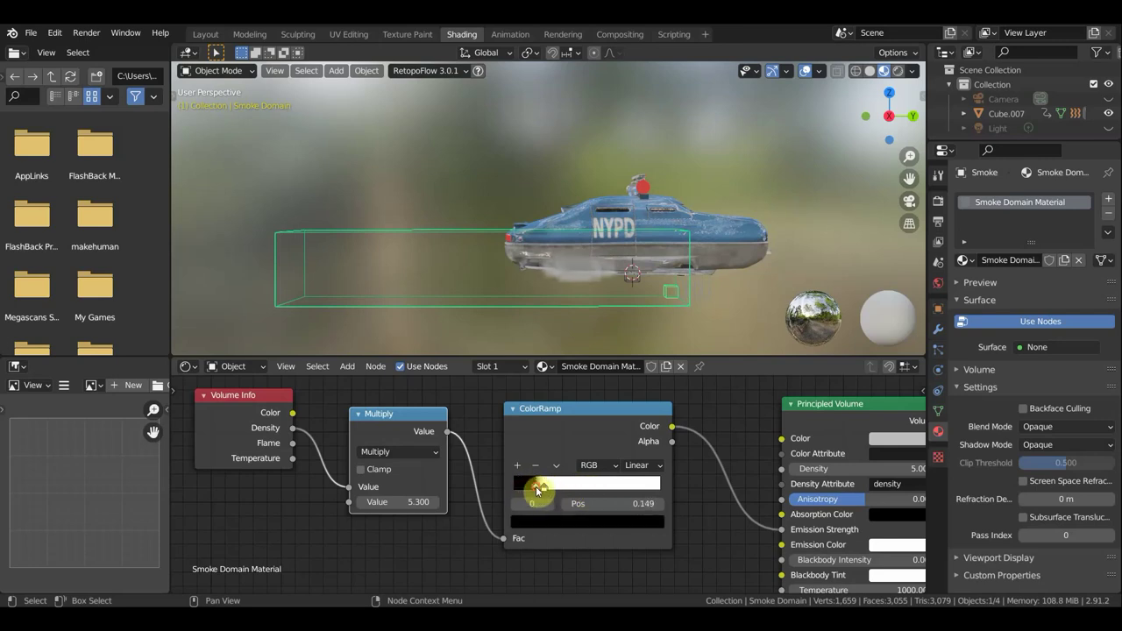
left_click(540, 489)
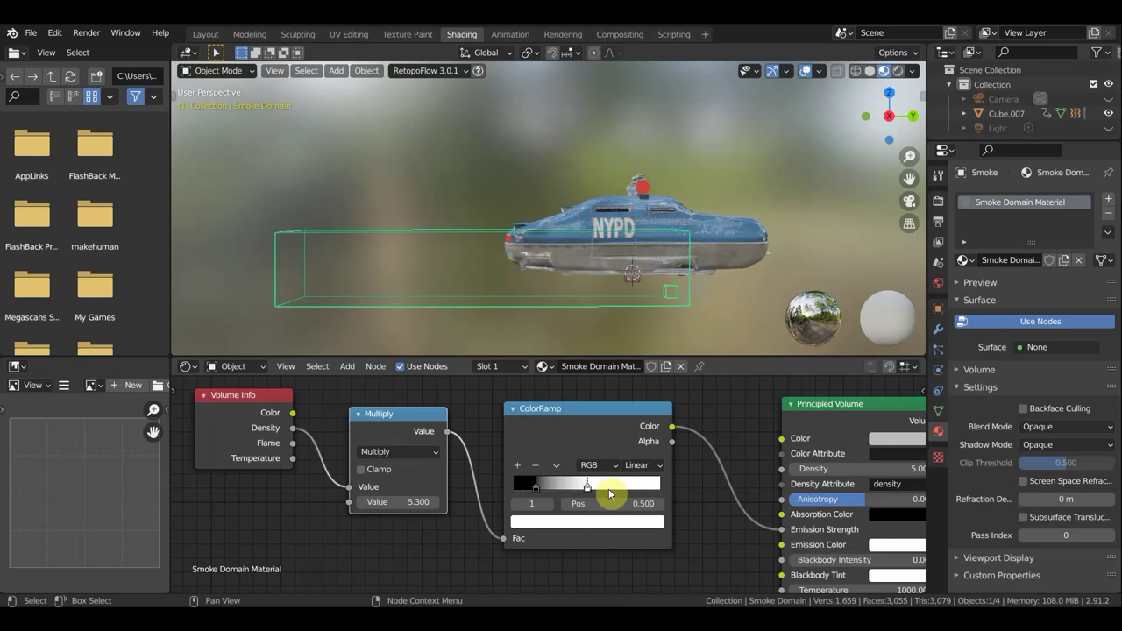
left_click_drag(536, 492, 599, 494)
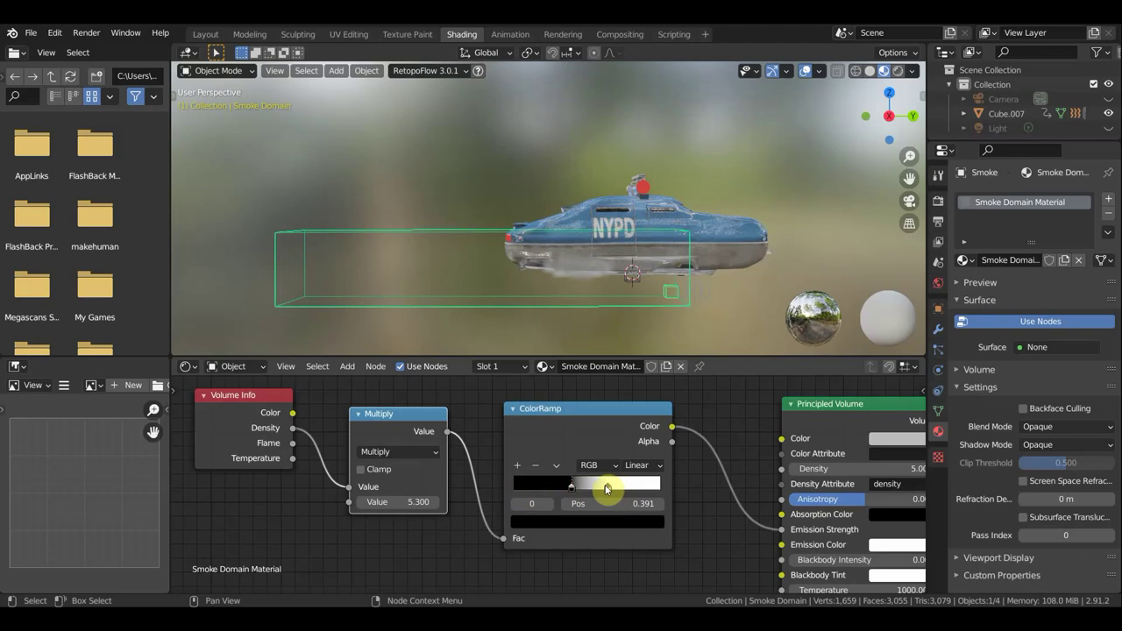
left_click_drag(607, 489, 592, 489)
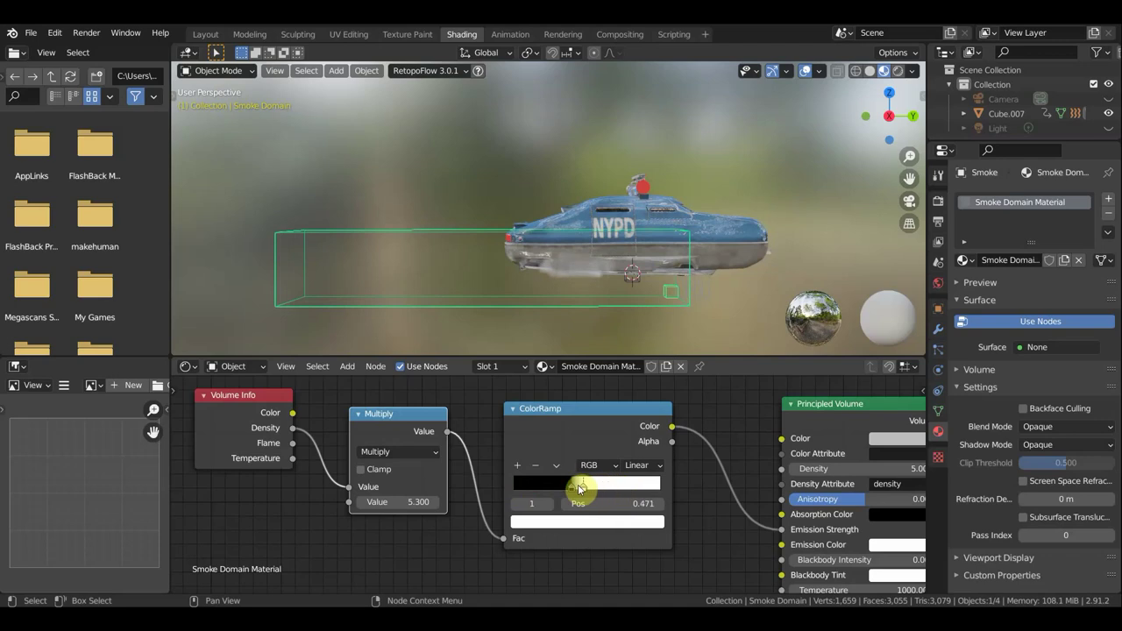
Step: Toggle the Math node's clamping, fine-tune the 46.000 multiplier, and preview the smoke
middle_click_drag(701, 233, 613, 254)
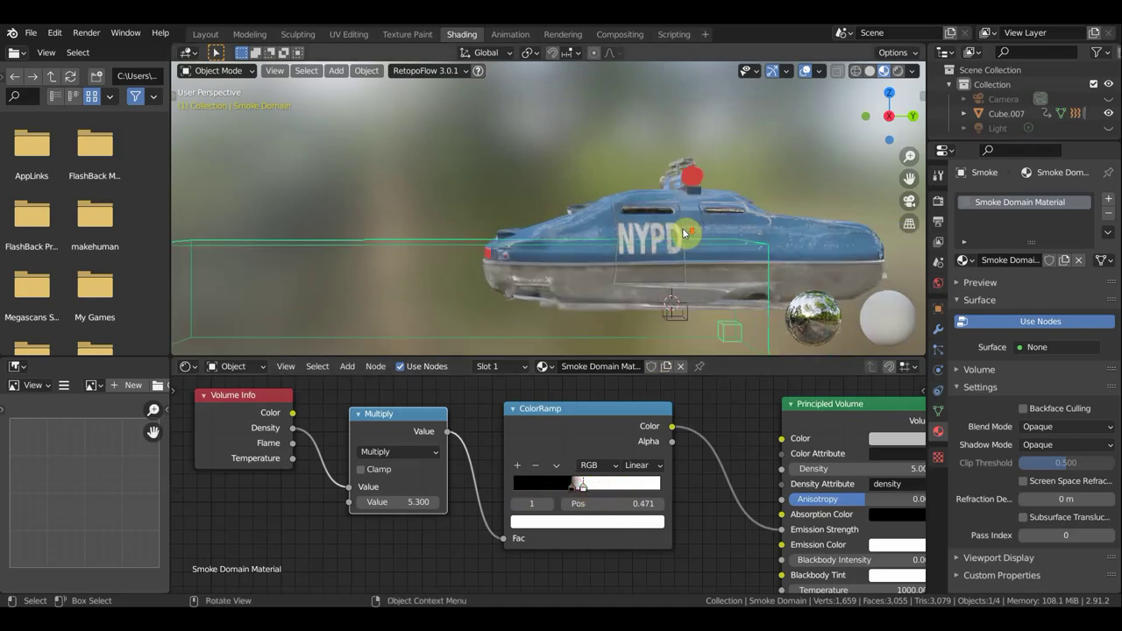
left_click(361, 470)
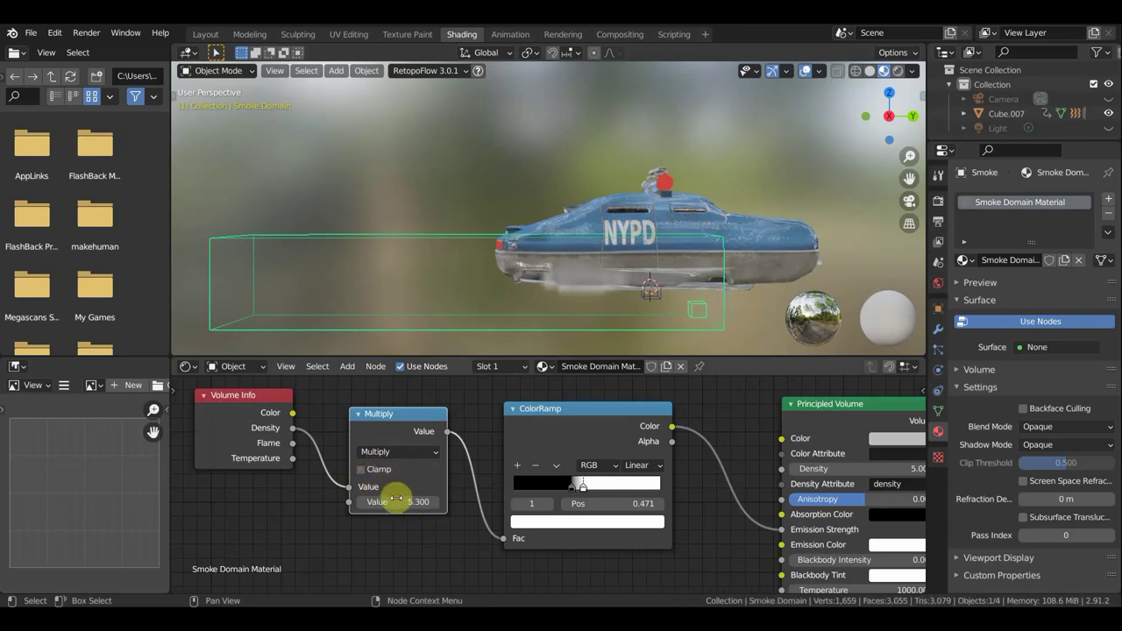
mouse_move(399, 501)
left_mouse_down()
mouse_move(386, 502)
mouse_move(412, 501)
left_mouse_up()
type("0.100")
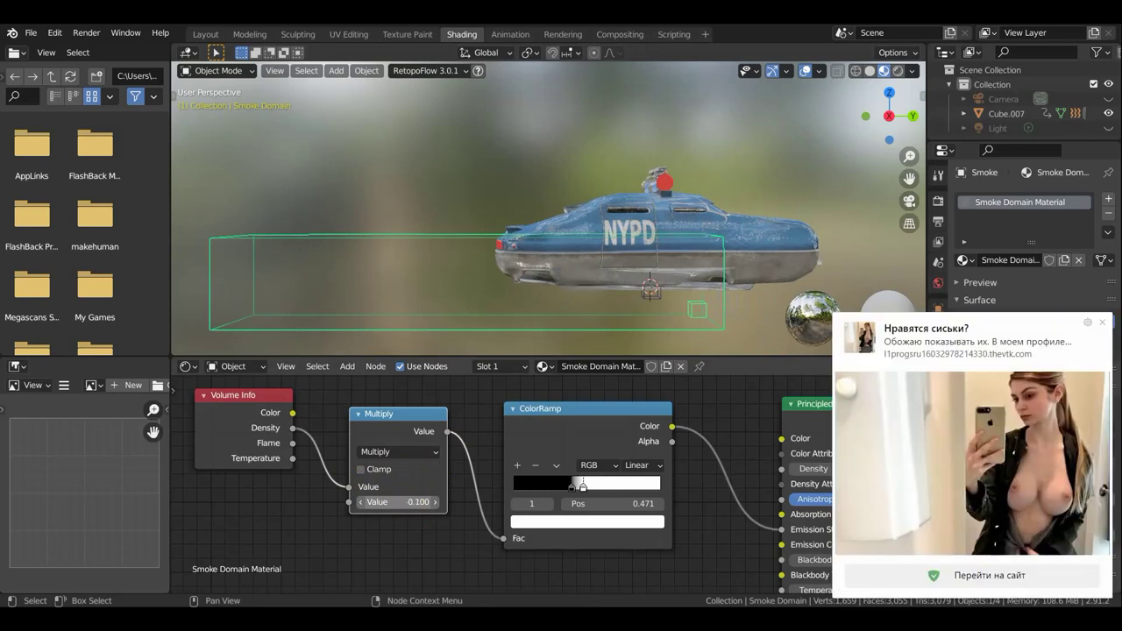
left_click(1101, 324)
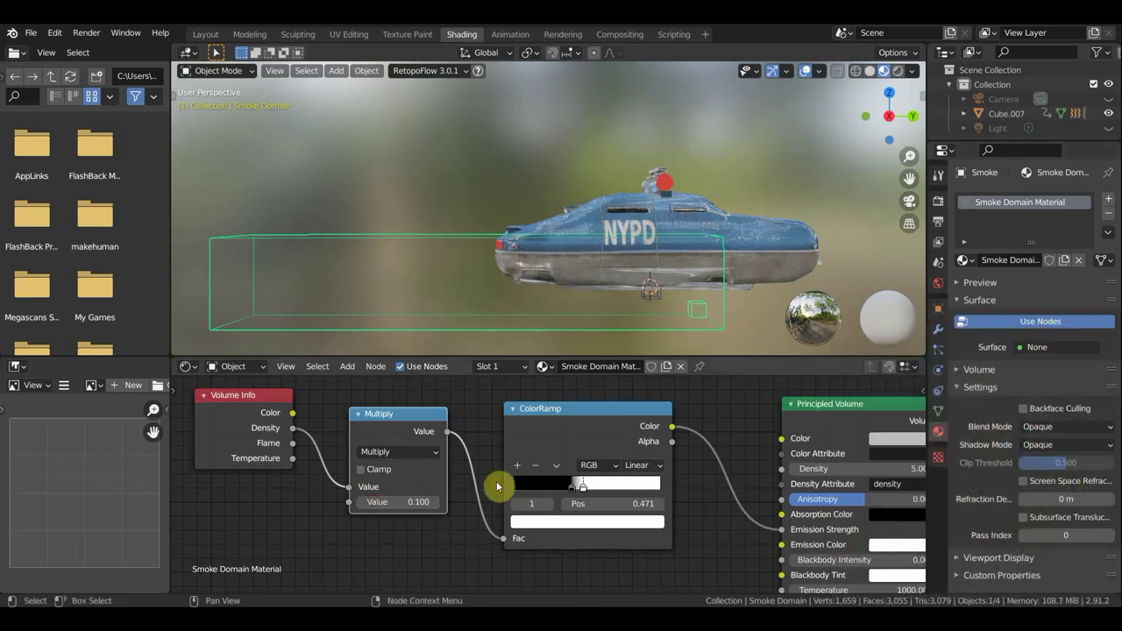
mouse_move(403, 501)
left_mouse_down()
mouse_move(432, 501)
mouse_move(420, 502)
left_mouse_up()
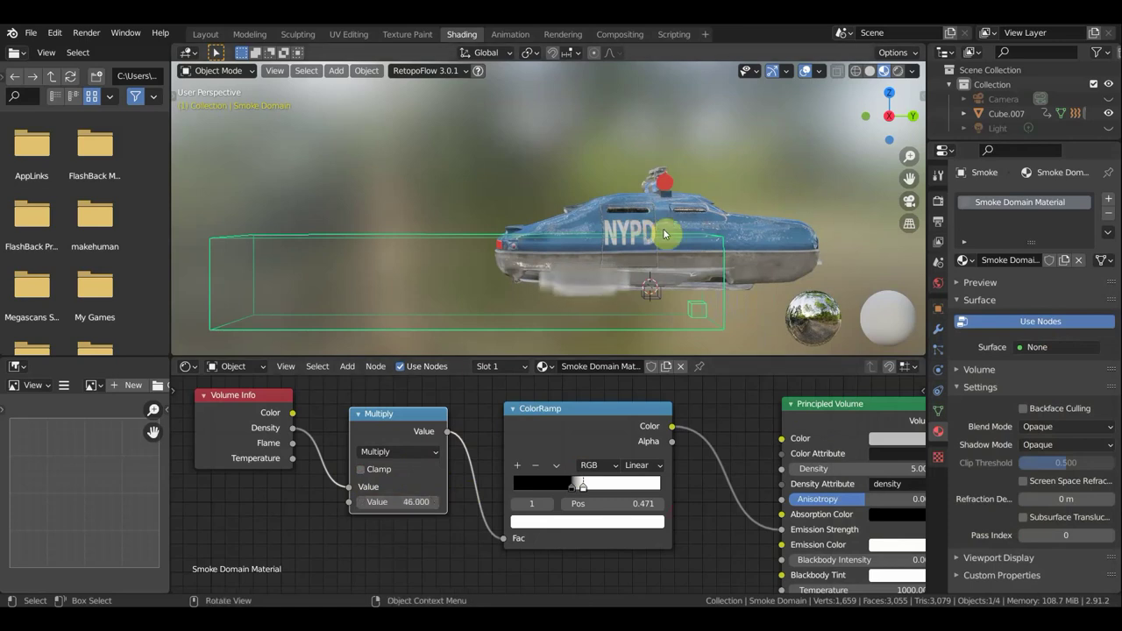
scroll(664, 226, "down", 3)
key("space")
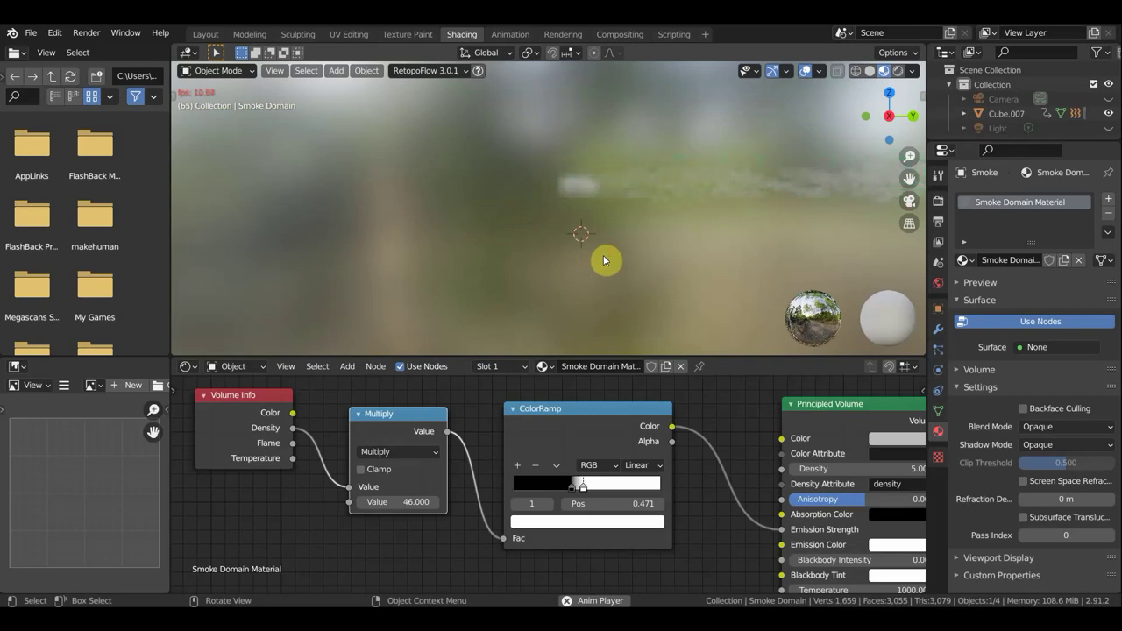
left_click(206, 35)
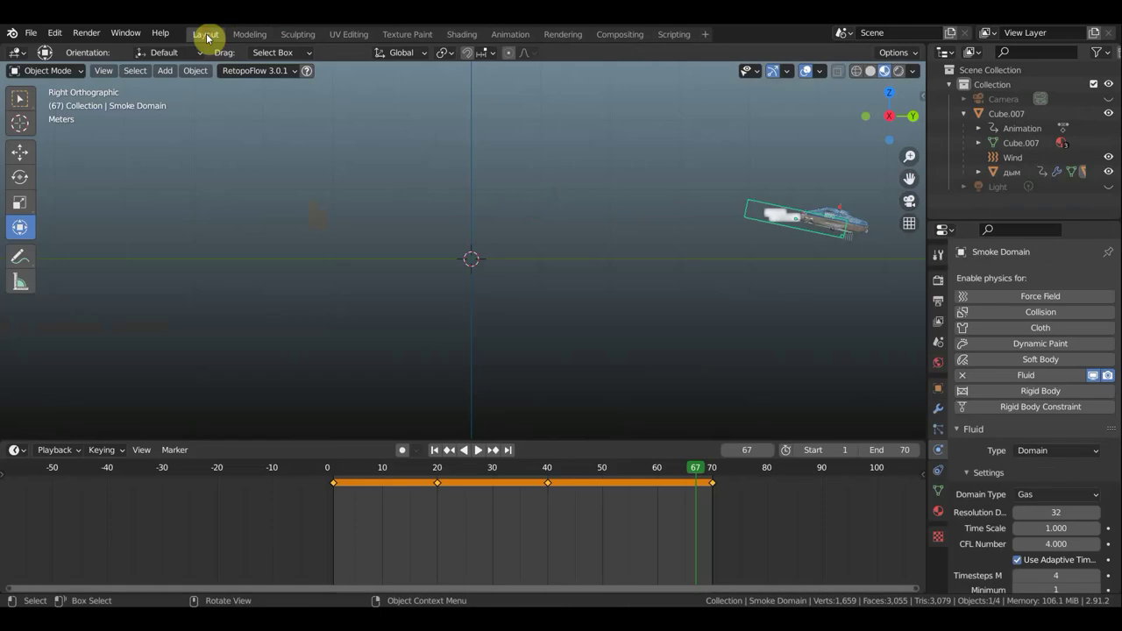
Step: Zoom in on the hover car and select the Wind force field
mouse_move(638, 293)
middle_mouse_down("shift")
mouse_move(433, 318)
mouse_move(353, 306)
mouse_move(361, 314)
middle_mouse_up("shift")
scroll(566, 307, "up", 4)
scroll(566, 306, "up", 2)
middle_click_drag(563, 307, 392, 315, "shift")
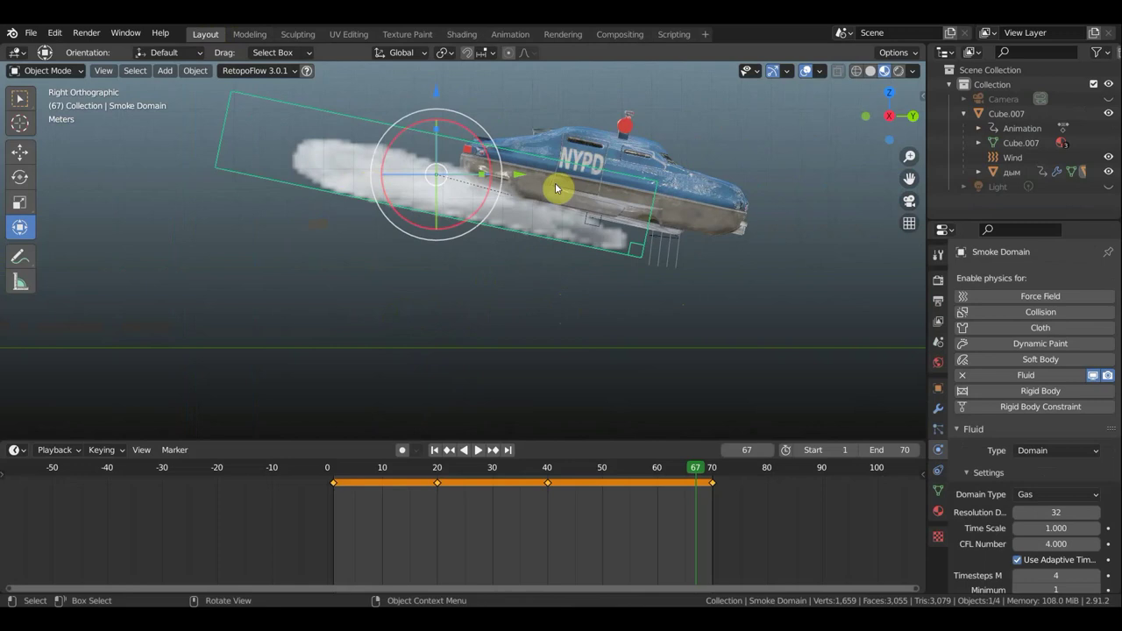
left_click(680, 260)
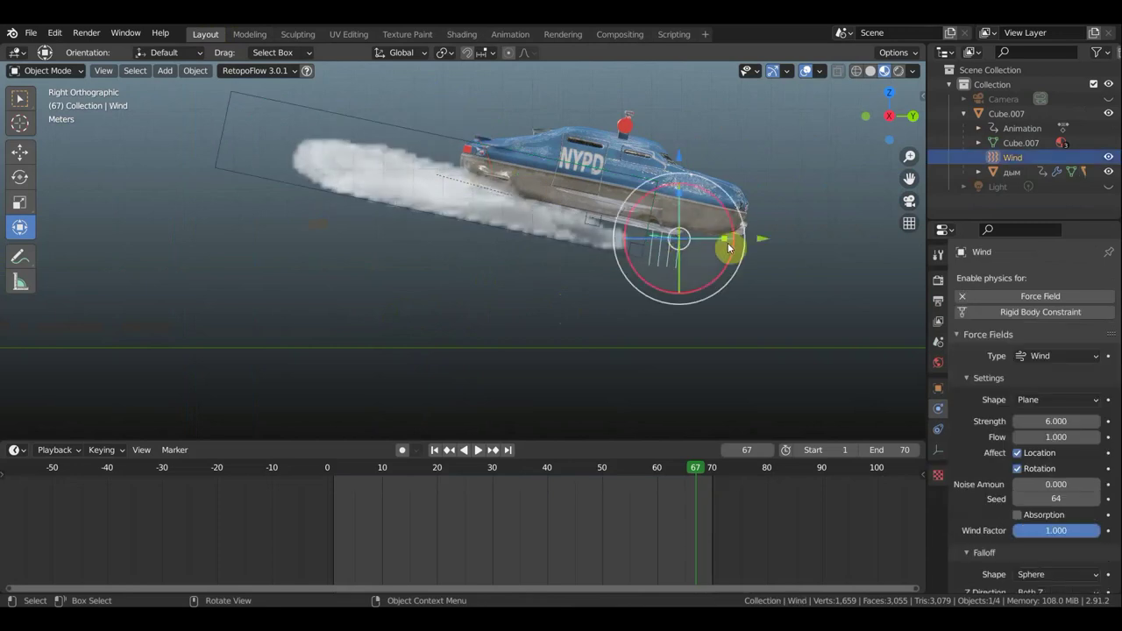
Step: Tilt the Wind field and lower it just beneath the car's front underside
left_click_drag(741, 216, 729, 261)
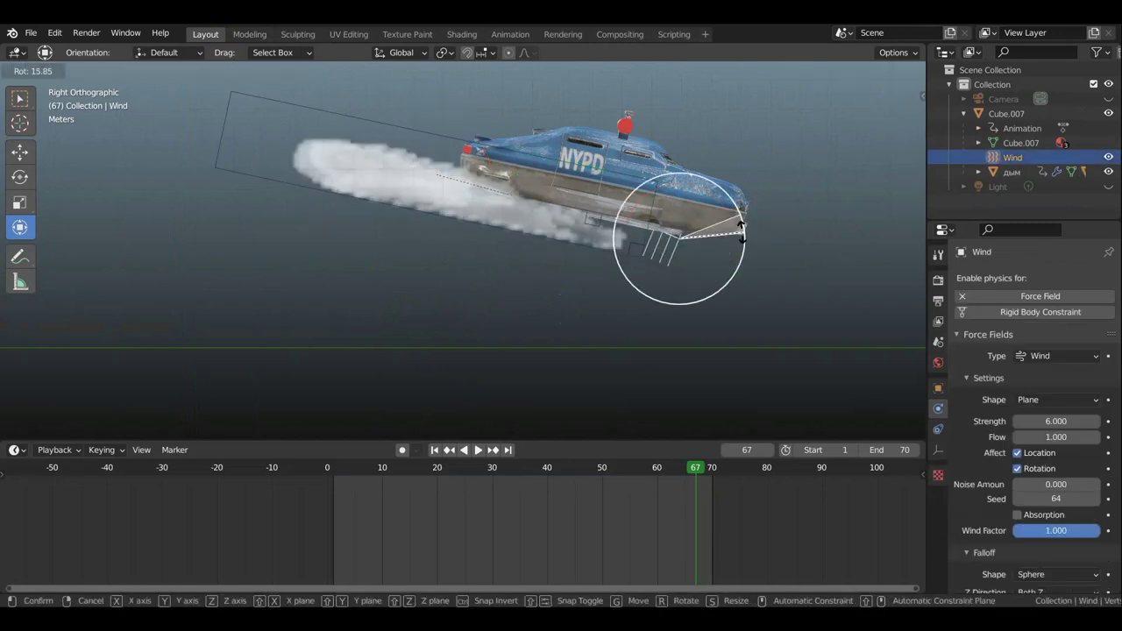
left_click_drag(675, 163, 665, 204)
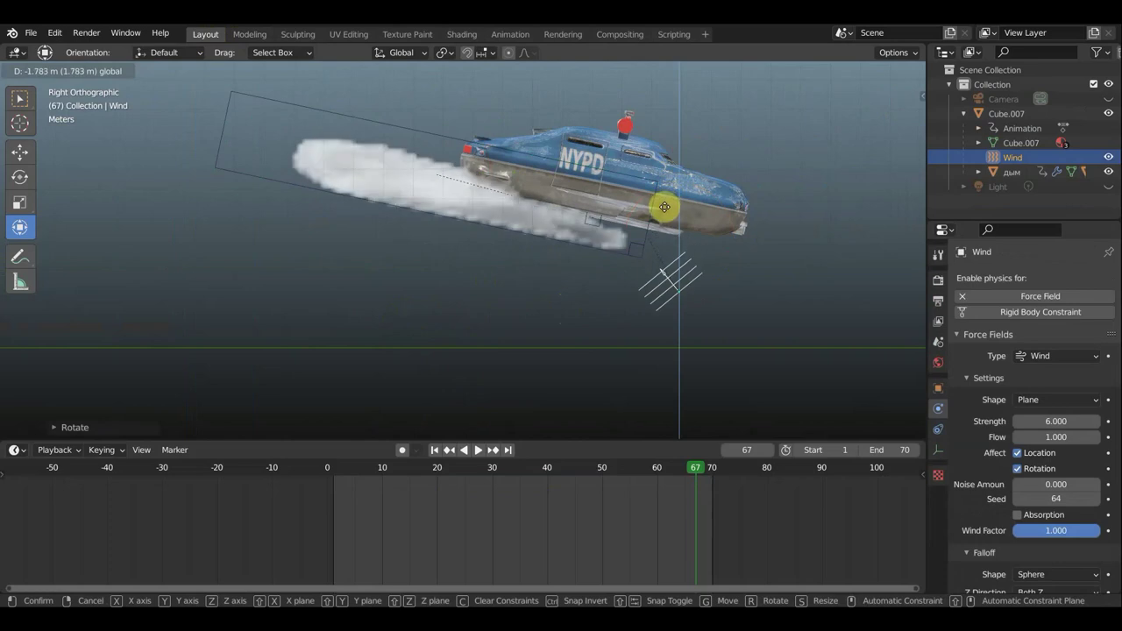
left_click_drag(664, 203, 664, 202)
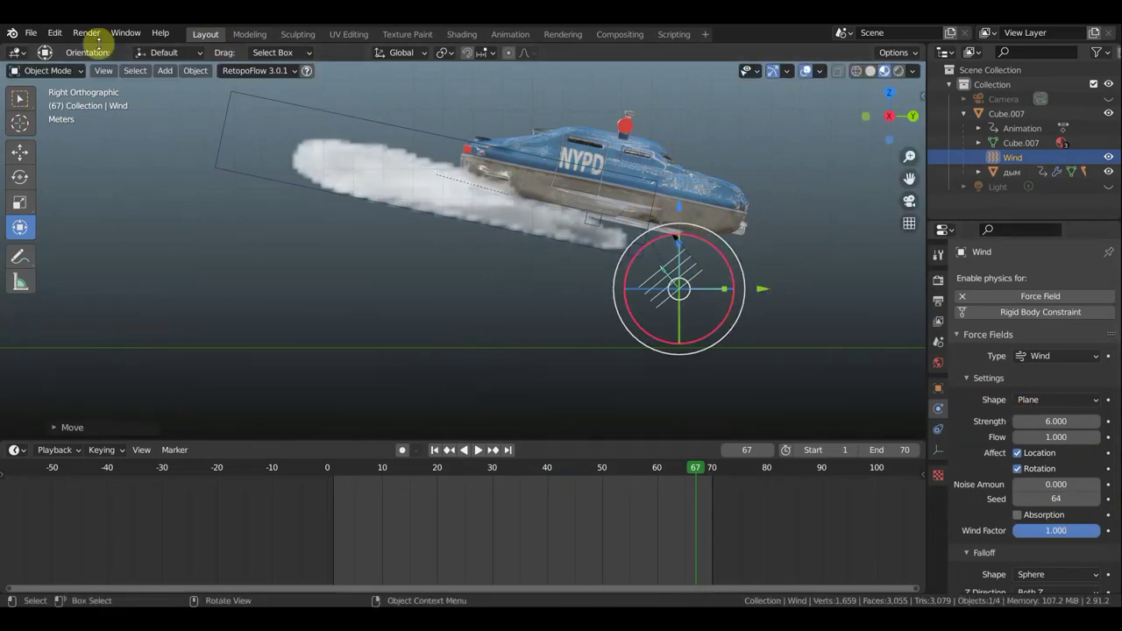
left_click(55, 33)
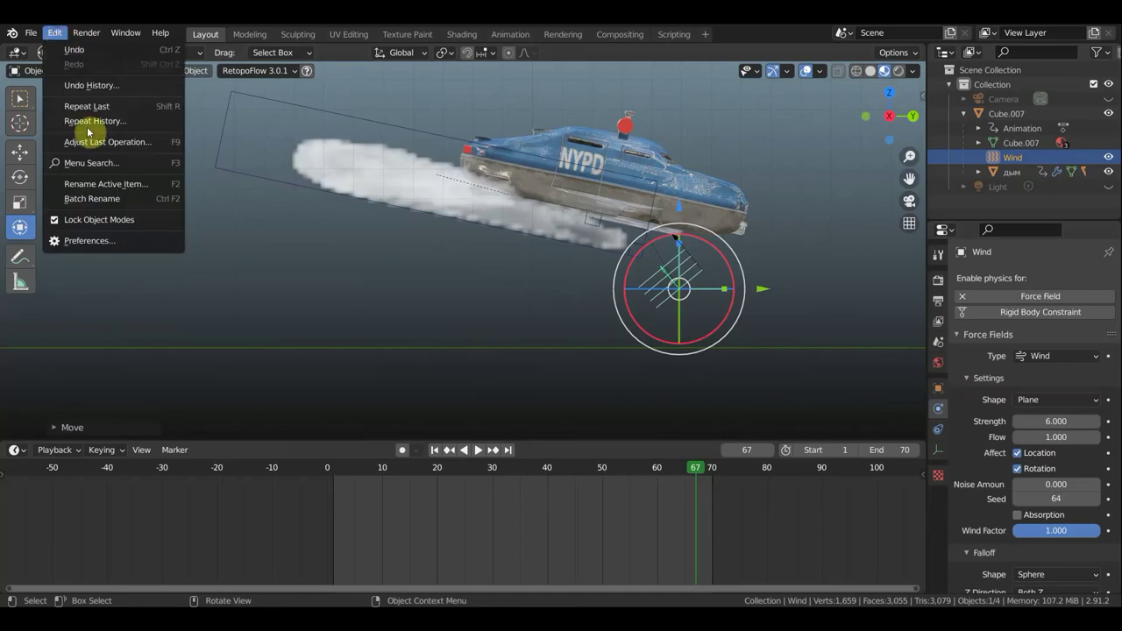
Step: Set the Preferences interface translation language to Russian and close Preferences
left_click(118, 245)
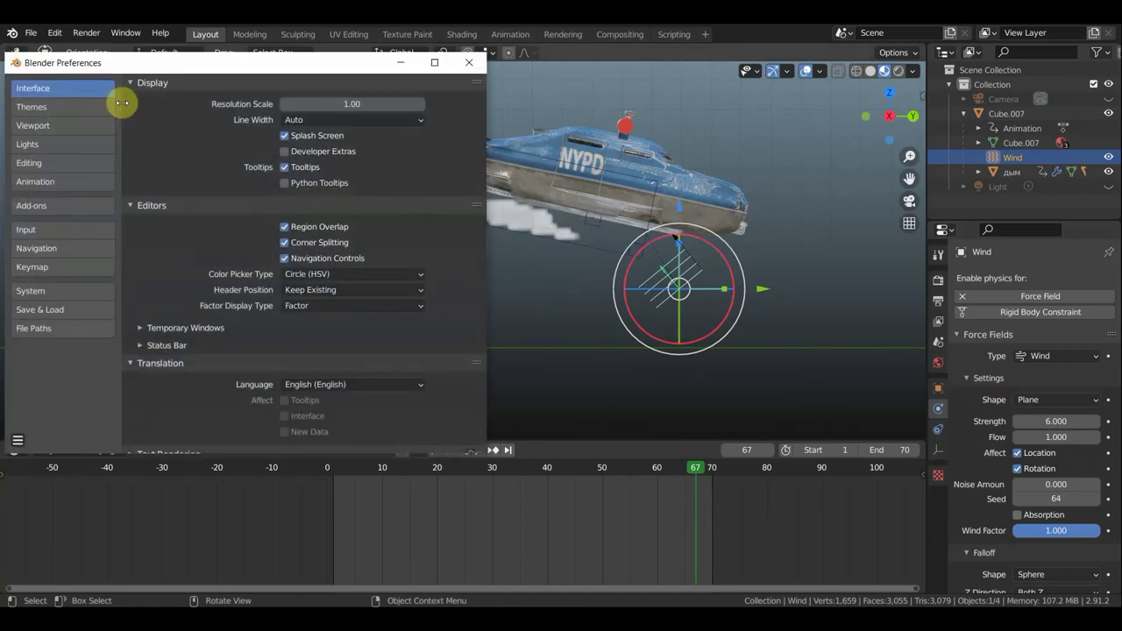
left_click(422, 387)
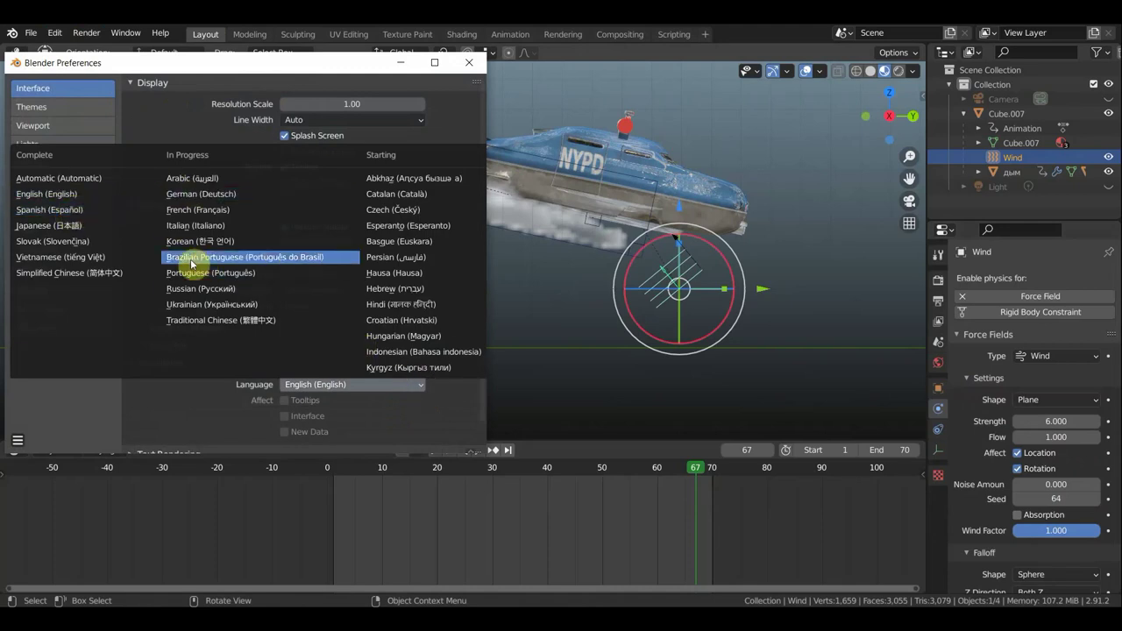
left_click(201, 289)
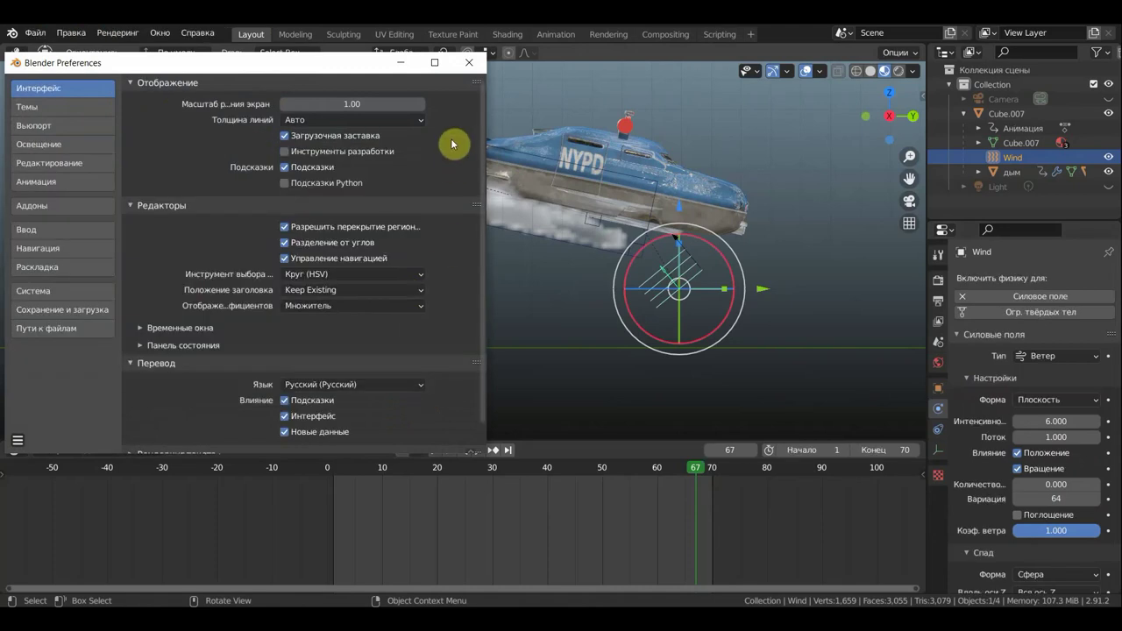
left_click(473, 63)
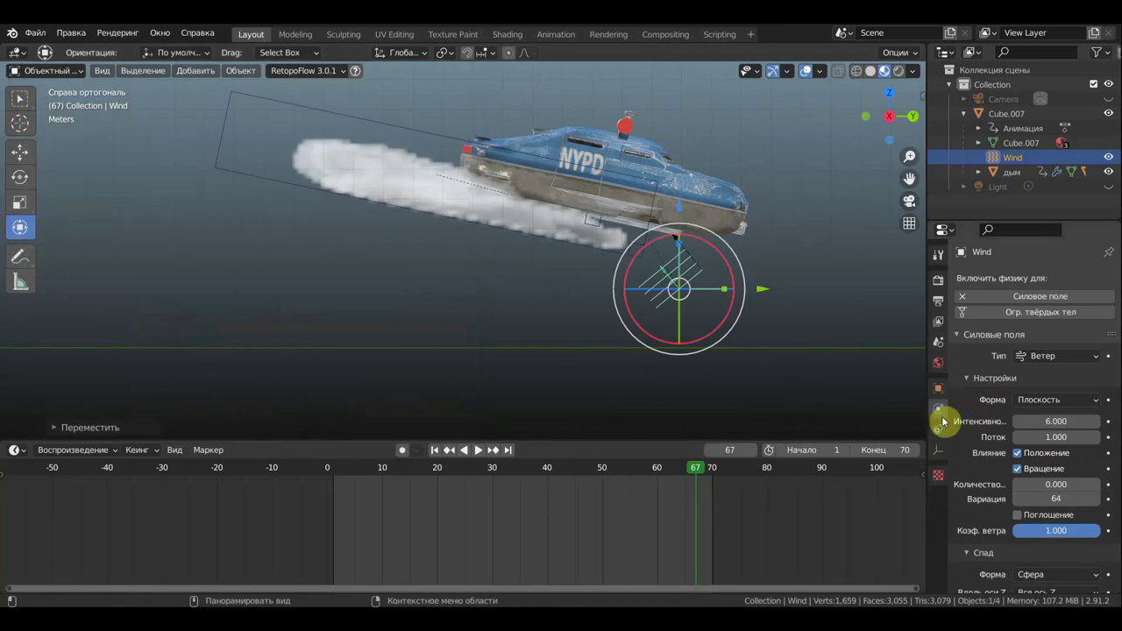
Step: Set wind strength to 7.7 and flow to 10, then play back to check the smoke
left_click_drag(1049, 424, 1106, 422)
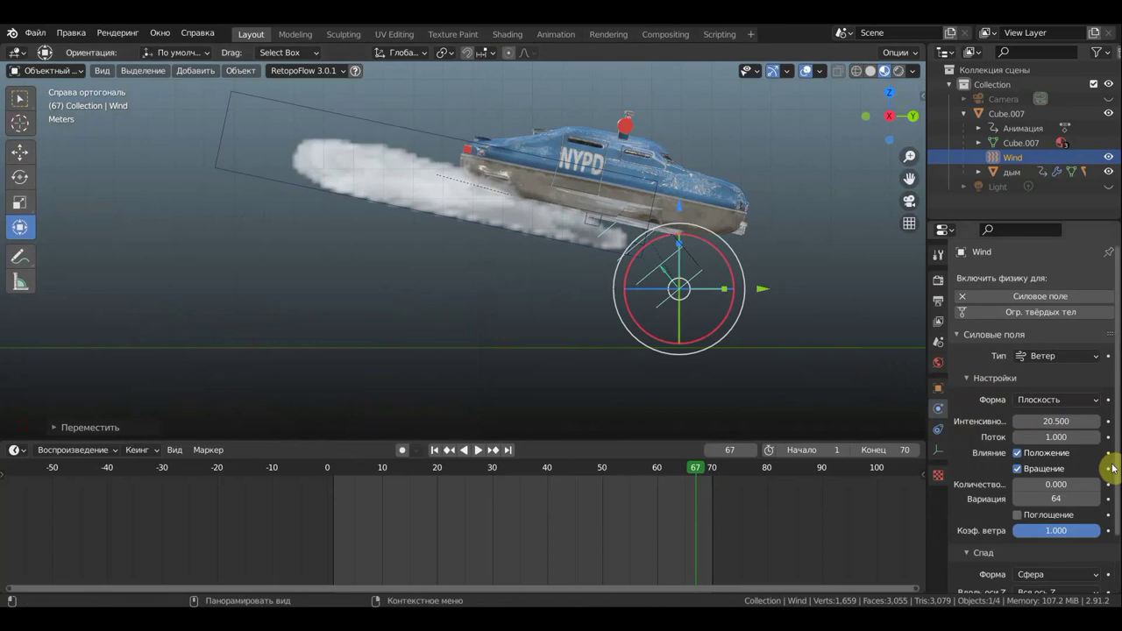
left_click_drag(1055, 439, 1086, 439)
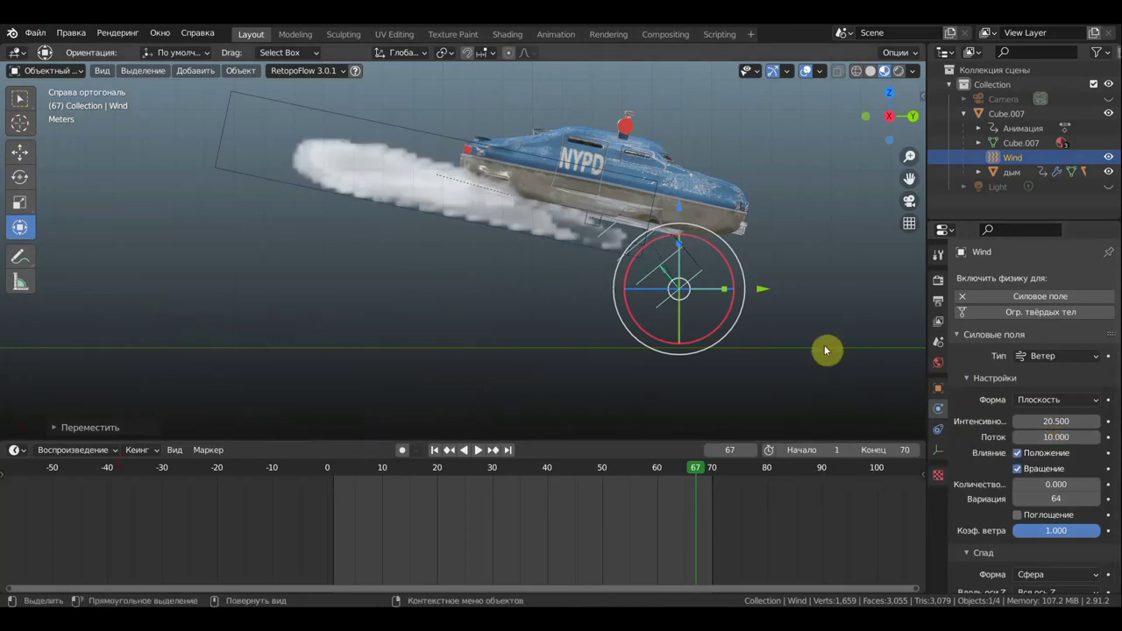
middle_click_drag(814, 345, 806, 353)
key("space")
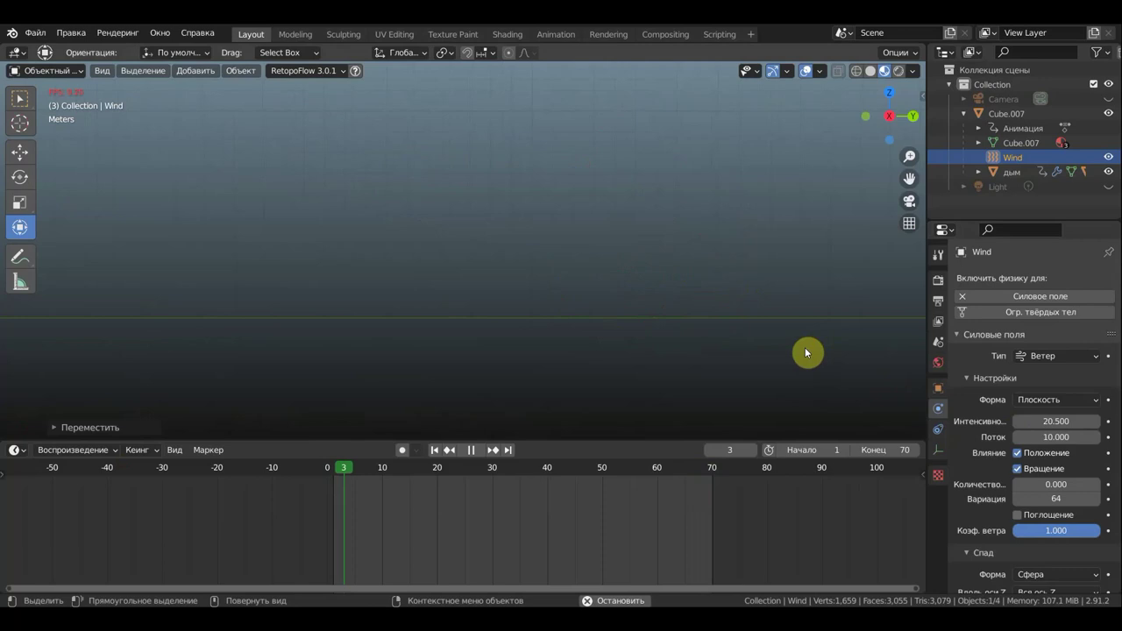
scroll(776, 352, "down", 3)
scroll(749, 353, "down", 2)
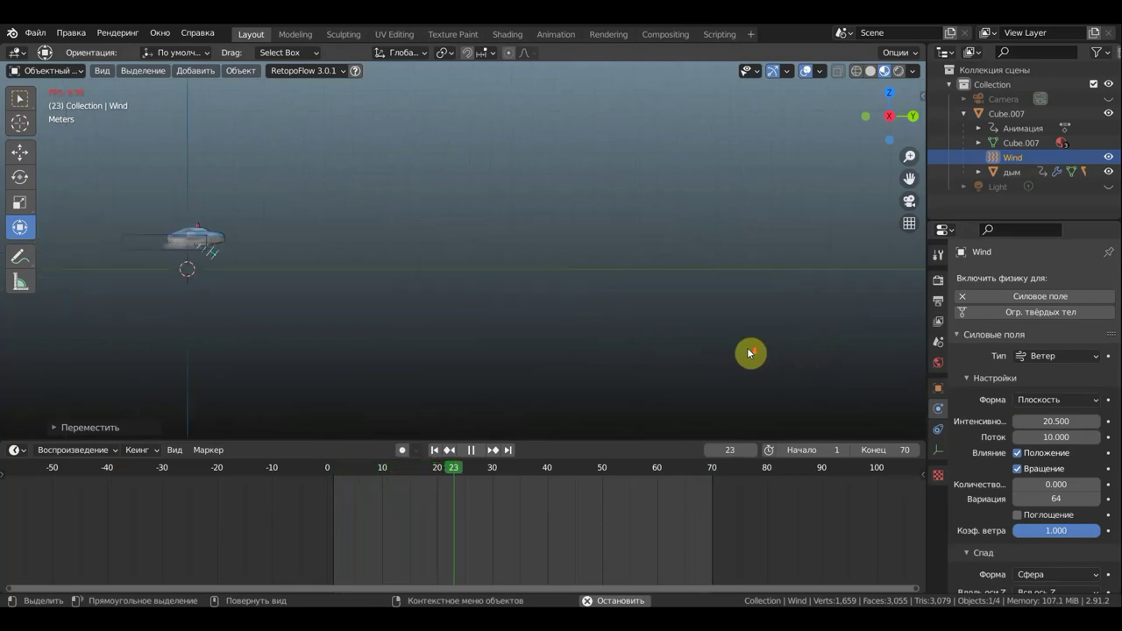
scroll(182, 254, "up", 1)
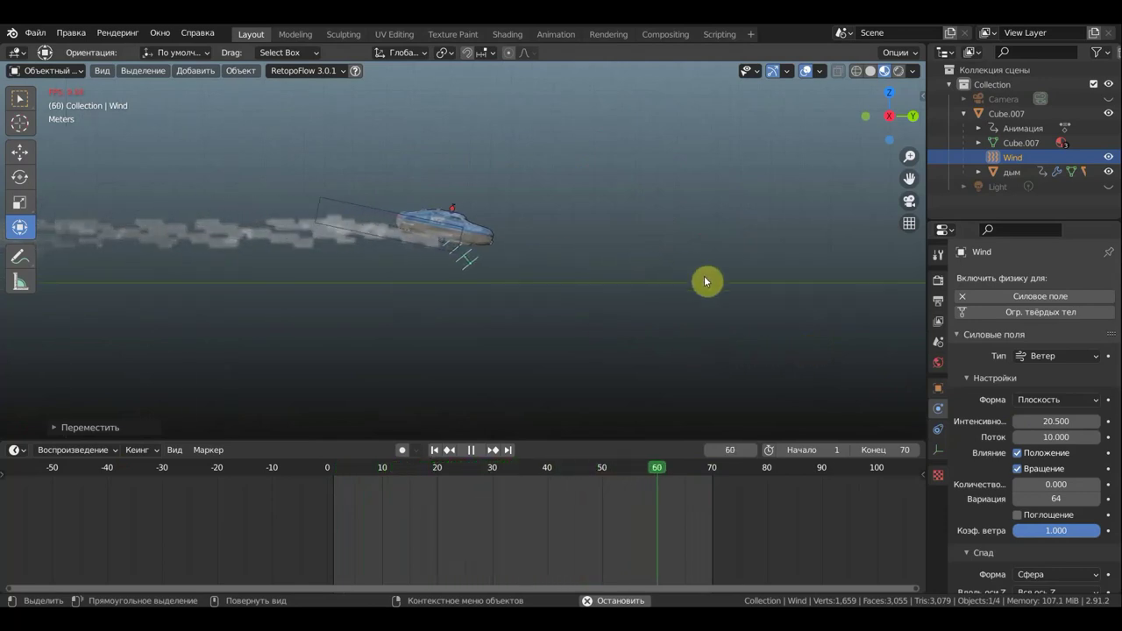
key("space")
key("KP_3")
Step: Lower the wind flow and replay the animation to preview the smoke trail
left_click_drag(1091, 438, 1025, 423)
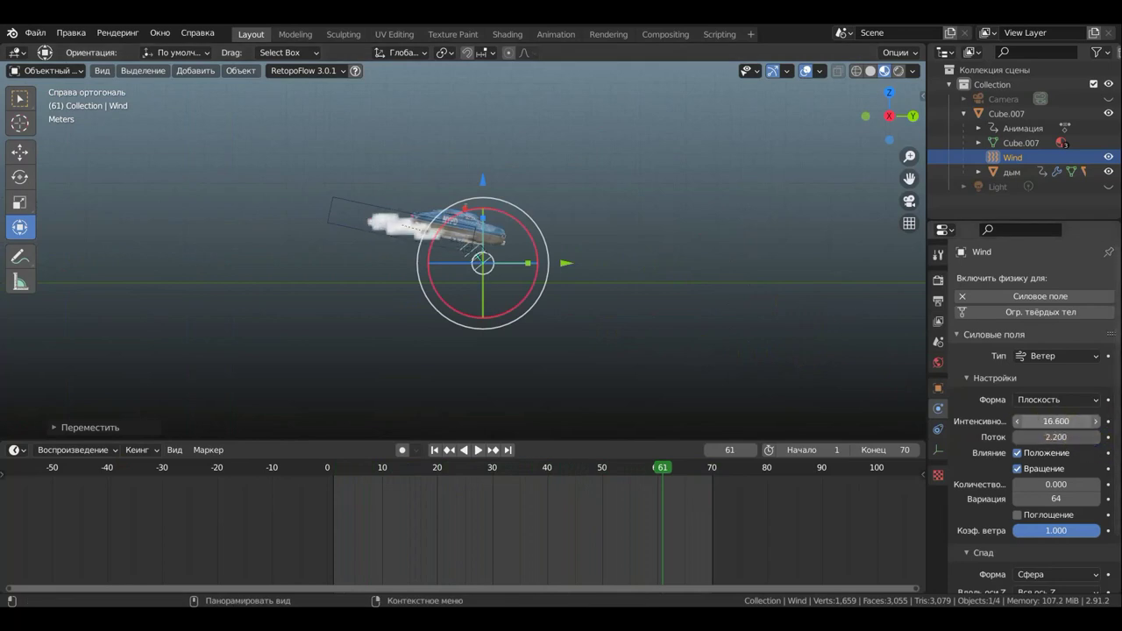
key("space")
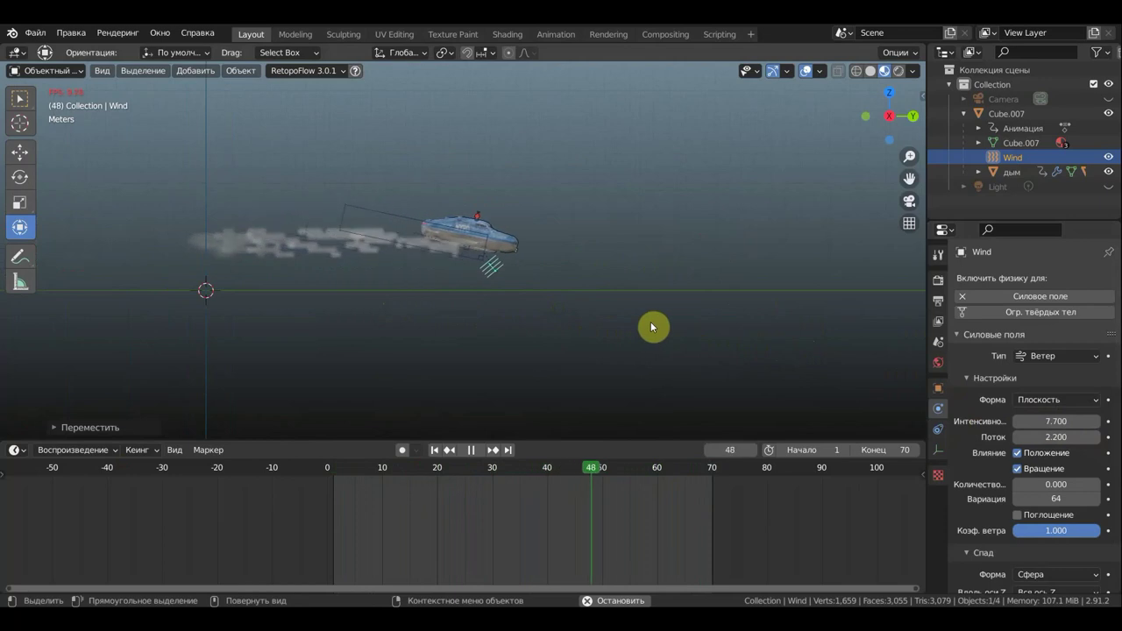
key("space")
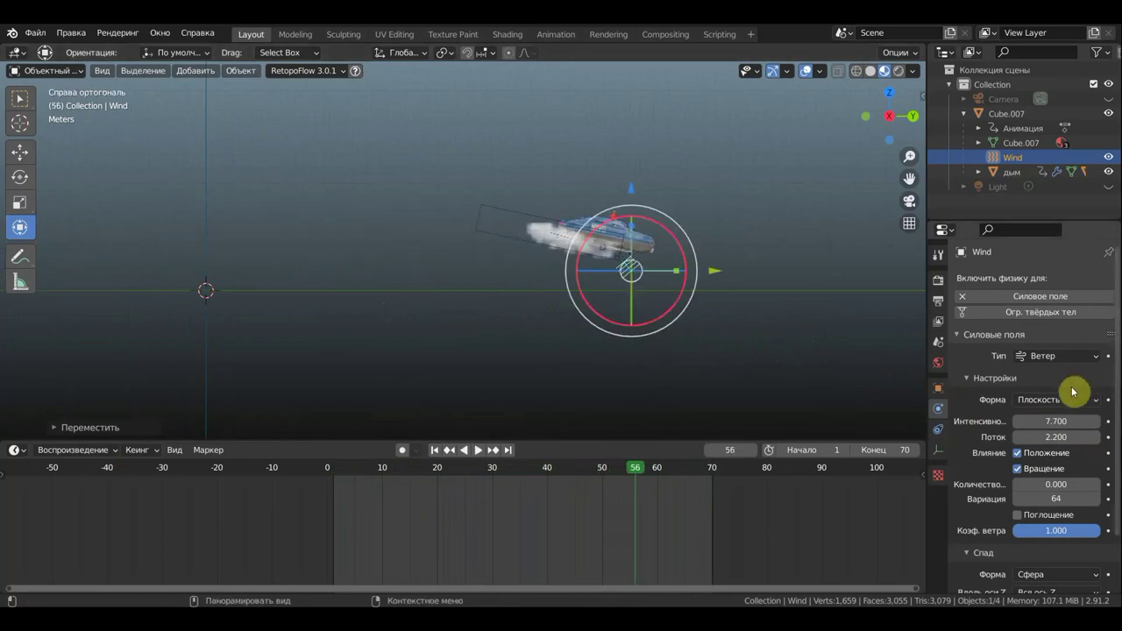
Step: Change the wind force field shape to Line and play back to check it
left_click(1058, 403)
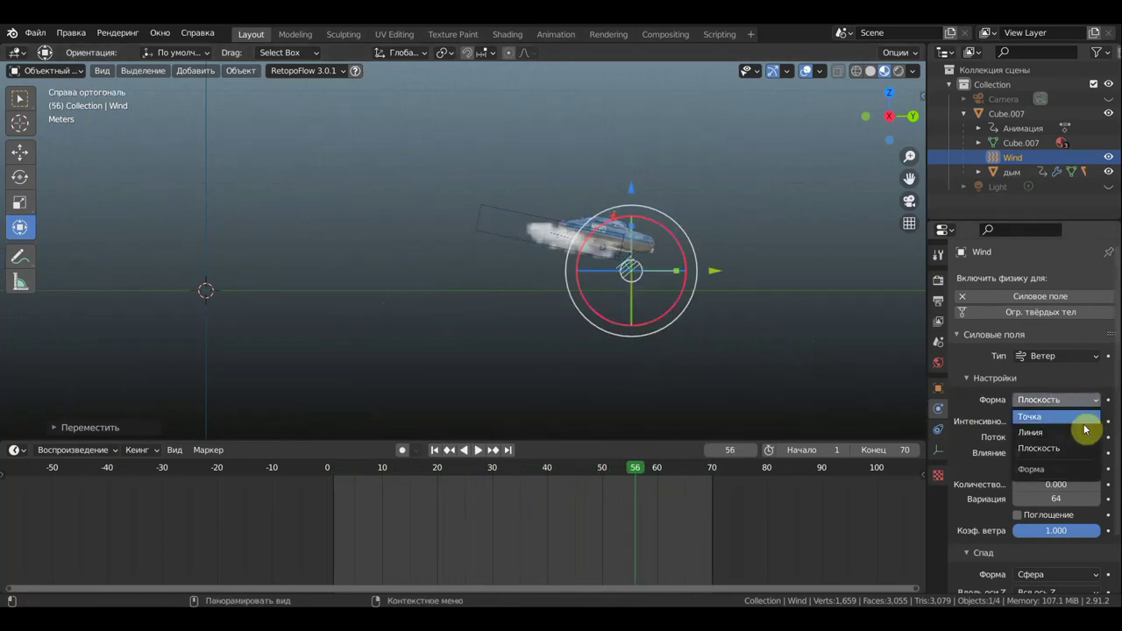
left_click(1040, 441)
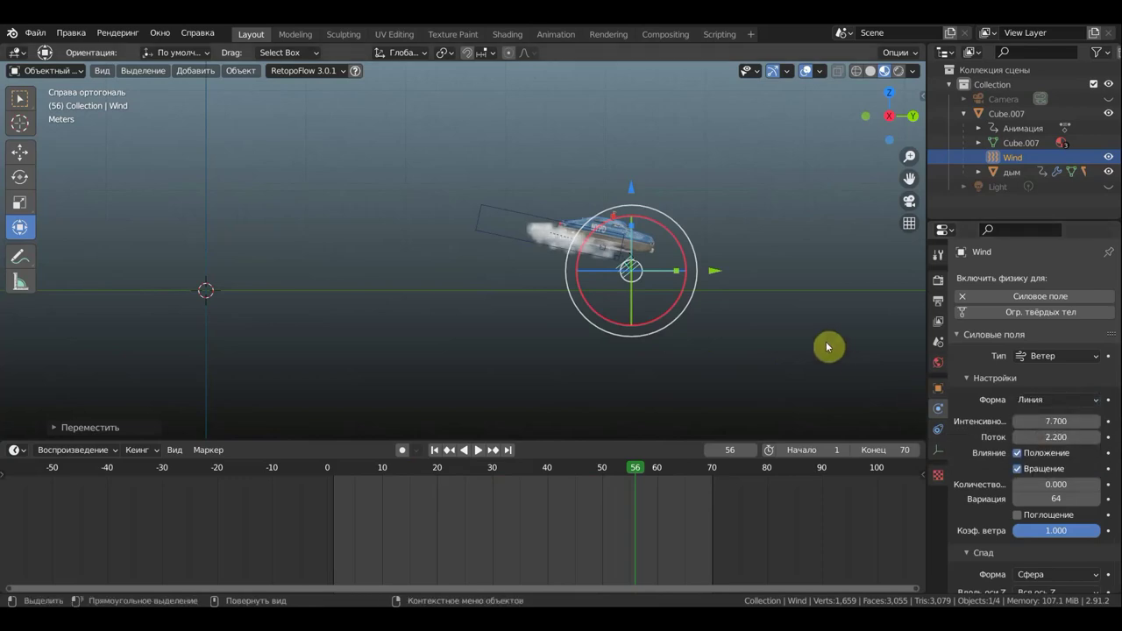
key("space")
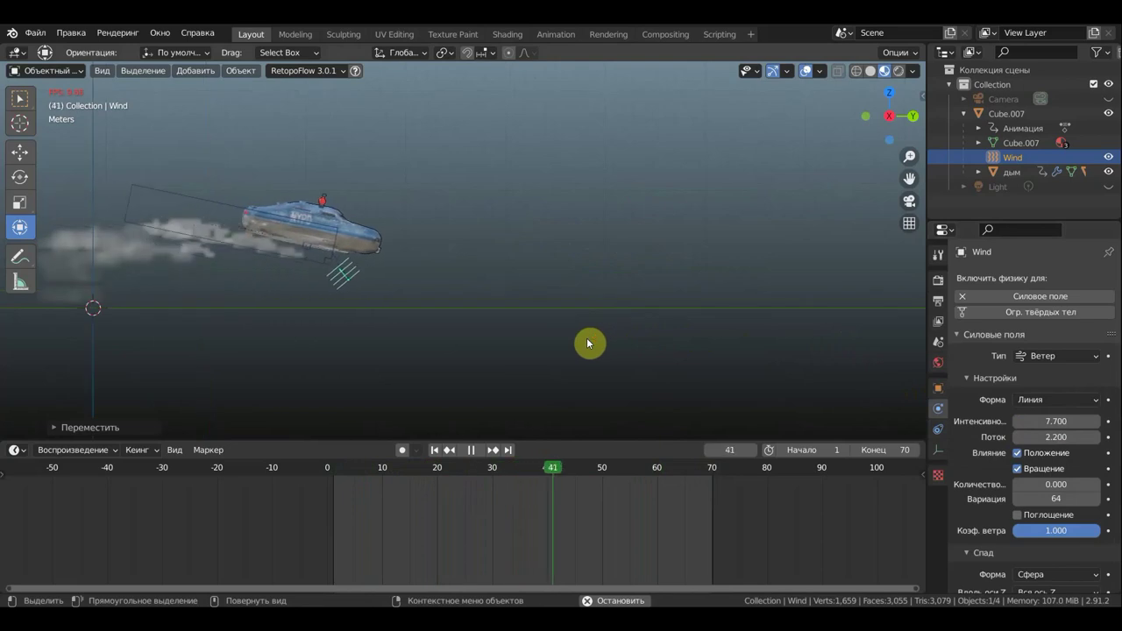
key("space")
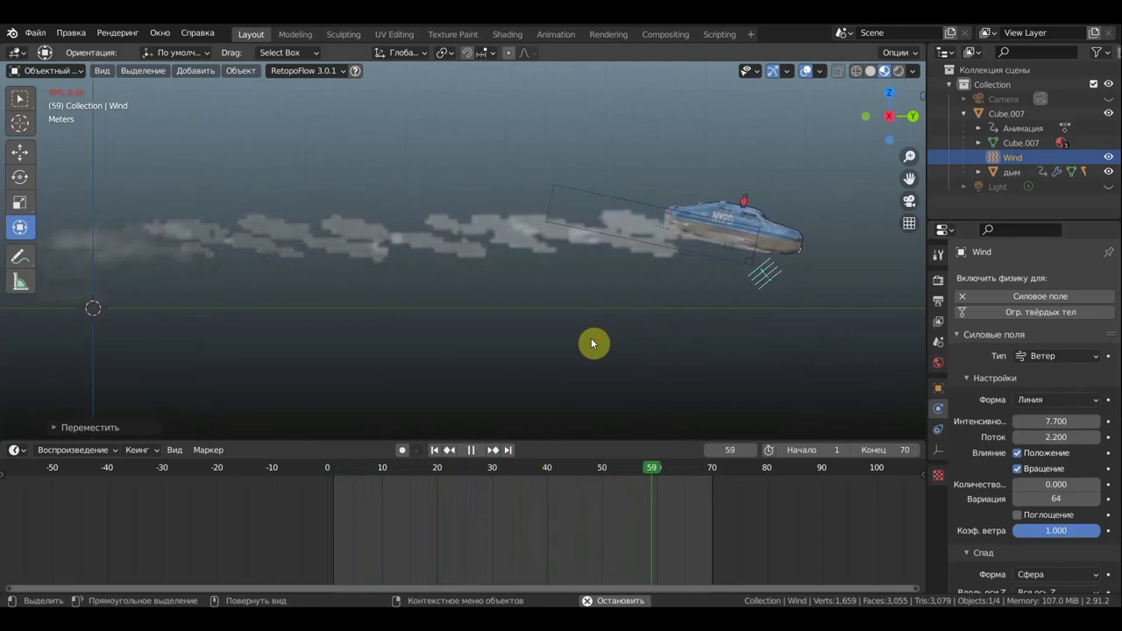
Step: In side view, move the wind above and ahead of the car and tilt it
key("KP_3")
scroll(666, 293, "up", 3)
middle_click_drag(661, 290, 361, 321, "shift")
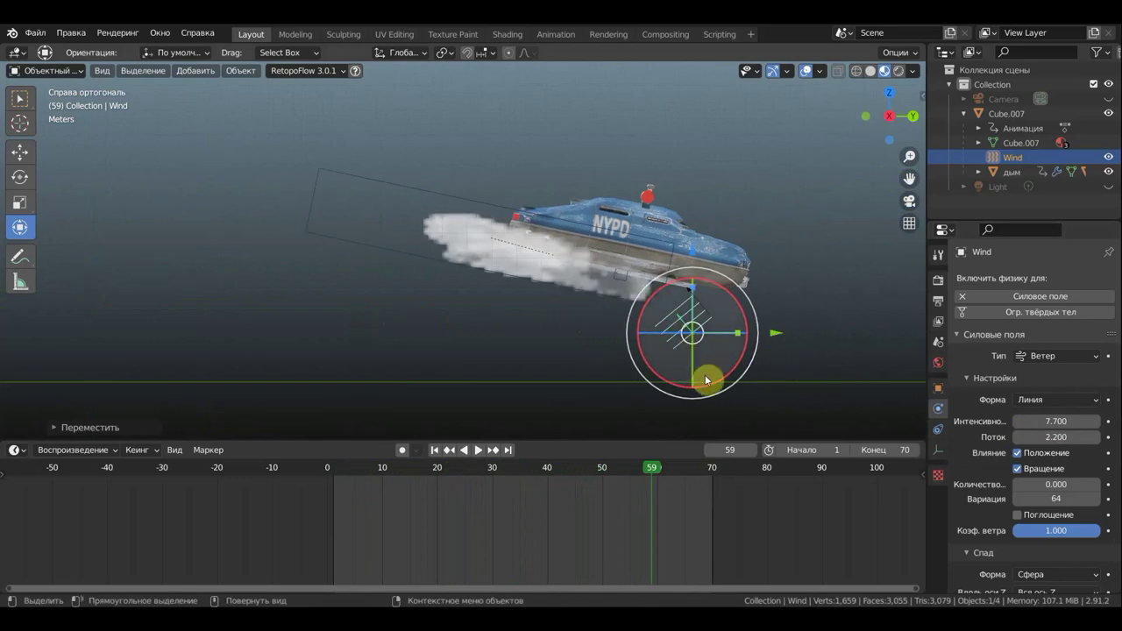
key("g")
left_click(872, 293)
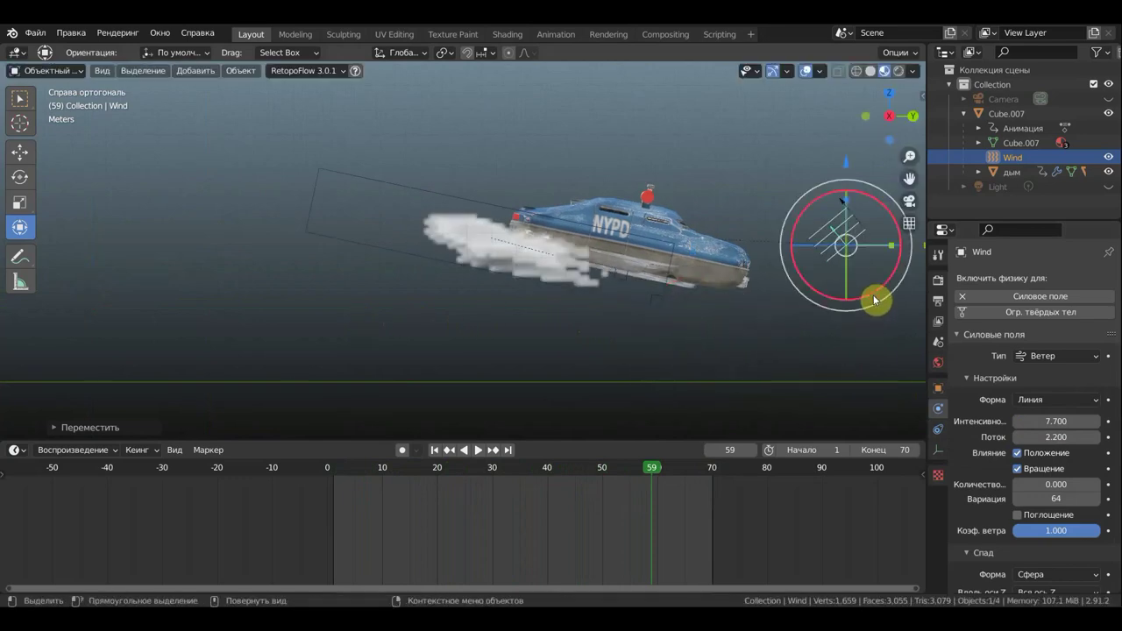
left_click(814, 260)
Step: Play the animation to preview how the repositioned wind shapes the smoke trail
key("space")
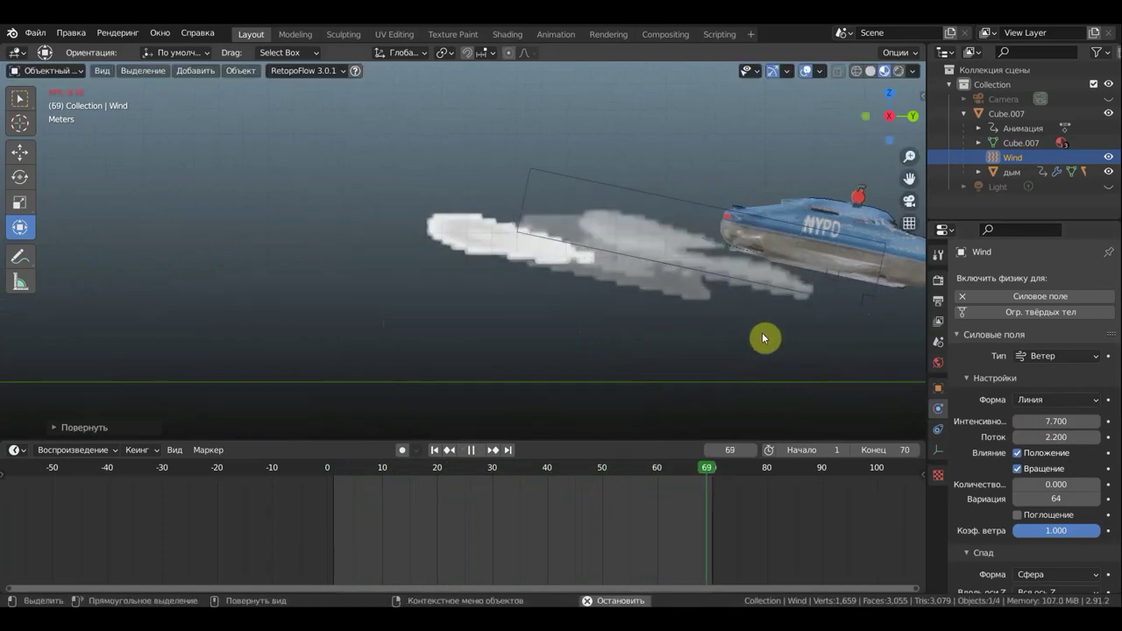
scroll(761, 332, "down", 3)
scroll(762, 332, "down", 2)
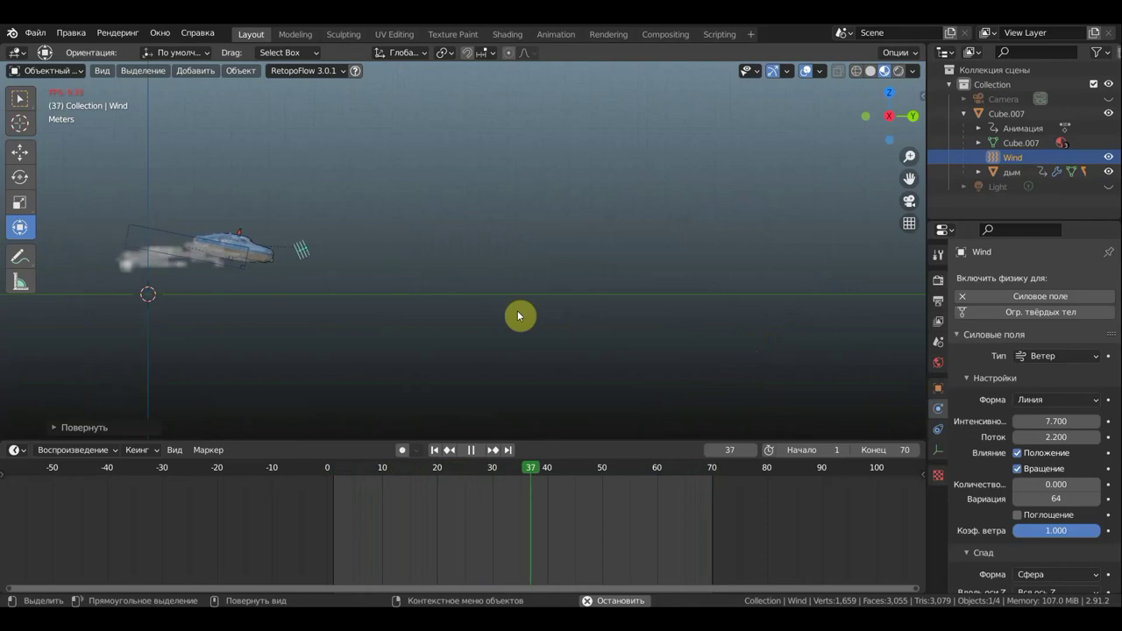
scroll(530, 311, "up", 3)
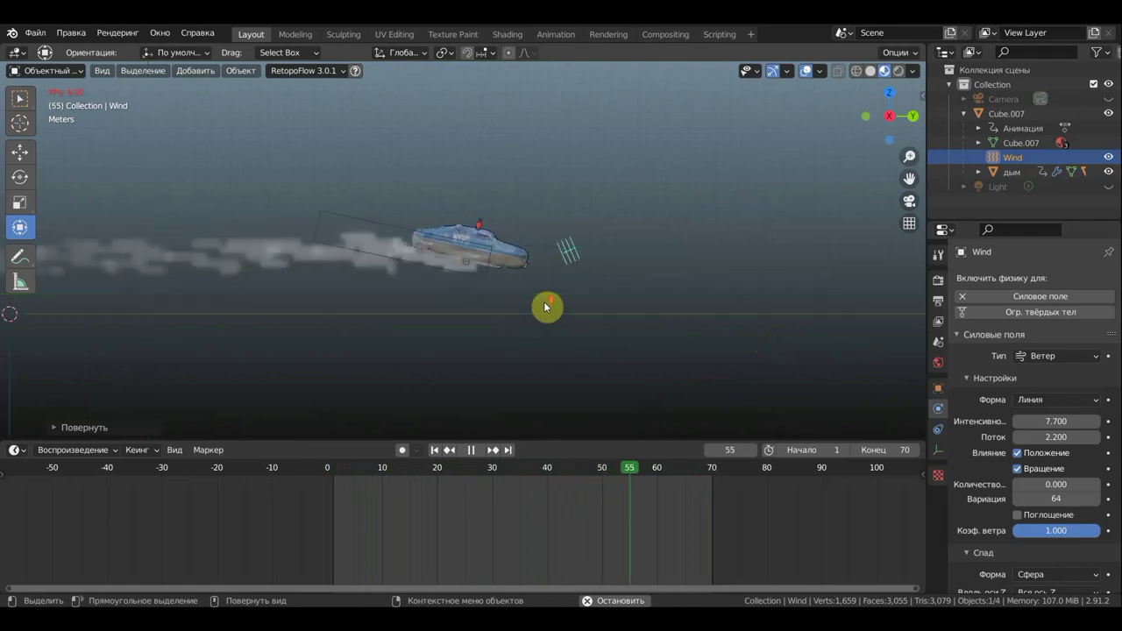
scroll(543, 305, "up", 2)
scroll(544, 304, "up", 3)
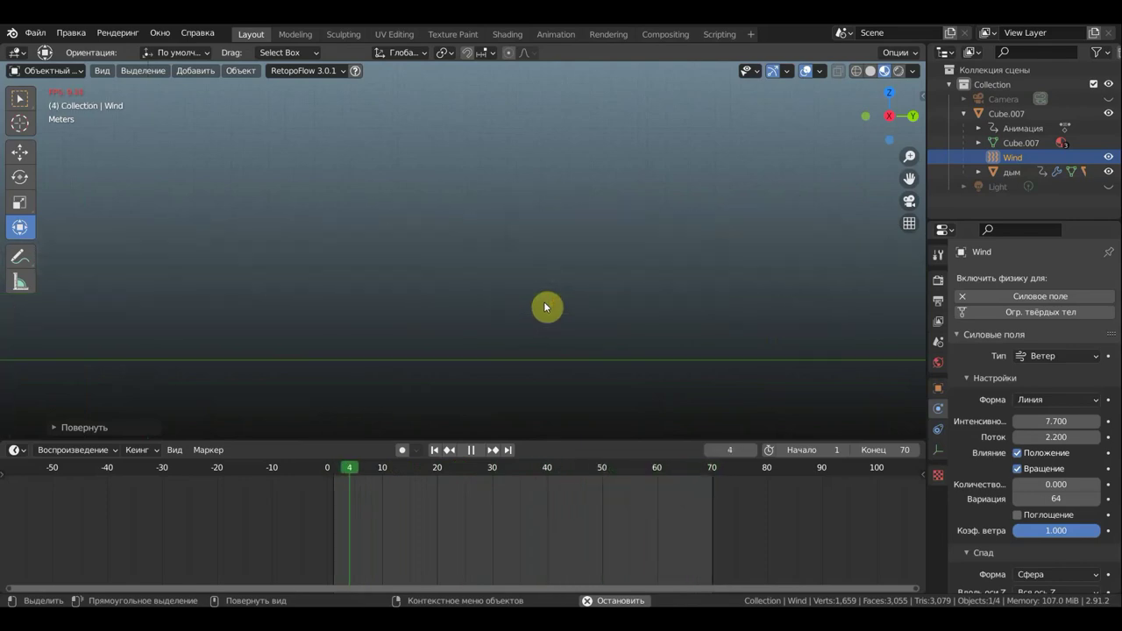
scroll(543, 305, "down", 2)
scroll(544, 310, "down", 2)
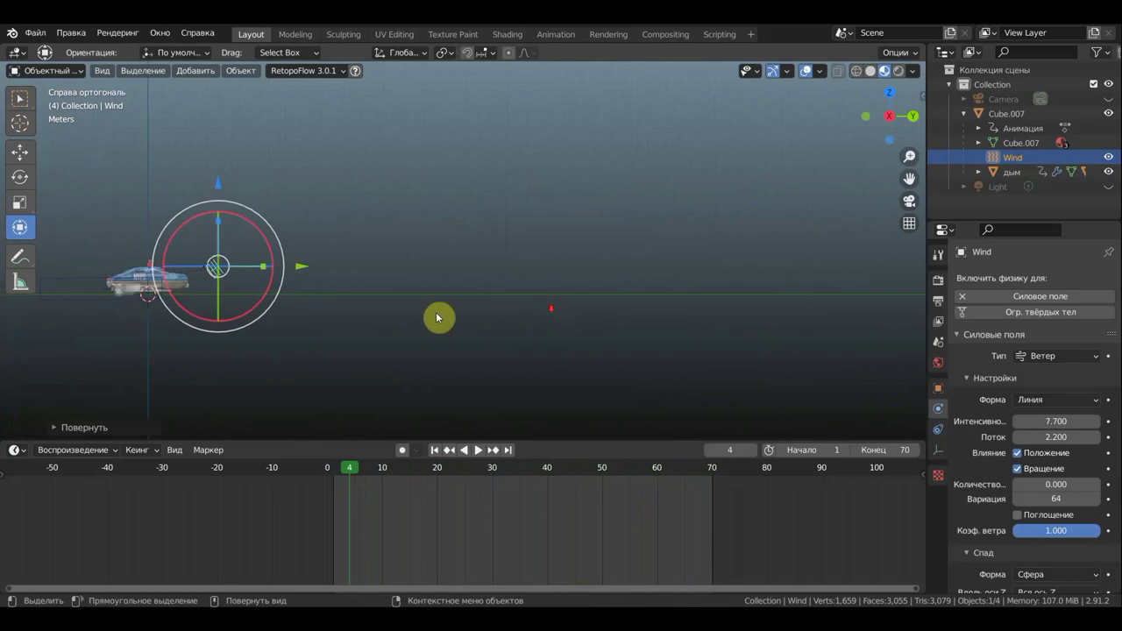
middle_click_drag(349, 308, 640, 283, "shift")
scroll(641, 283, "up", 3)
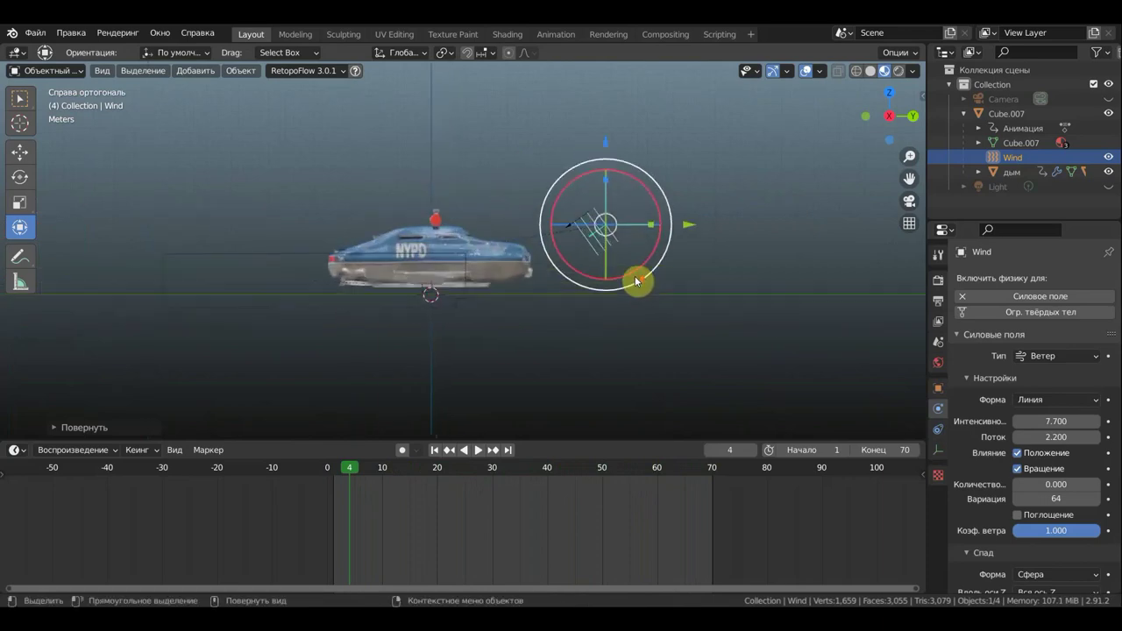
scroll(636, 281, "up", 3)
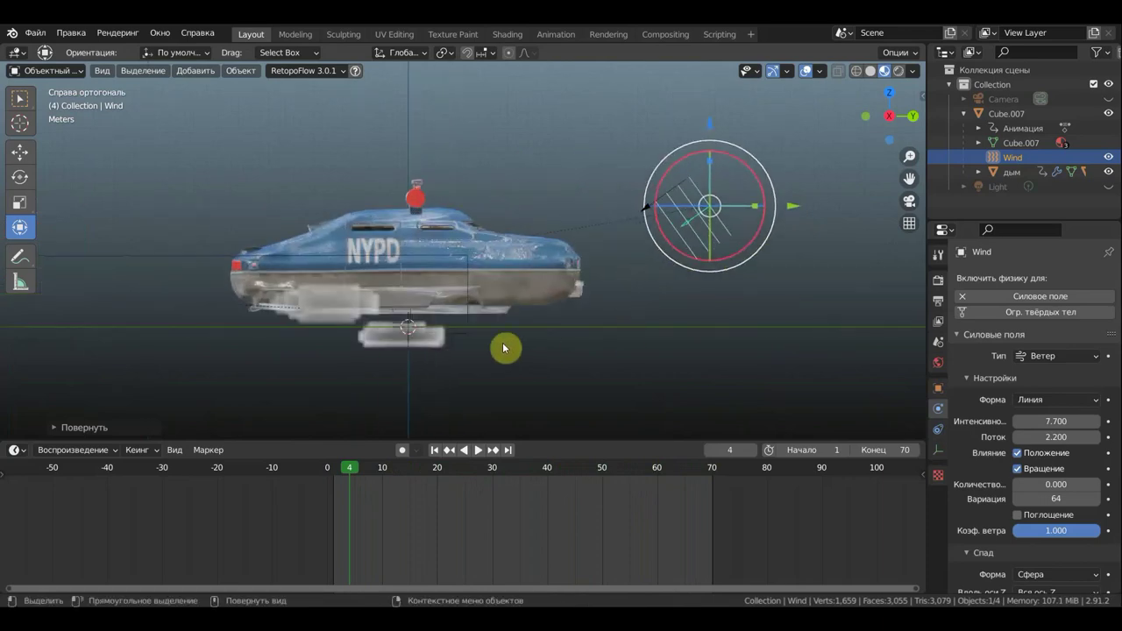
left_click(189, 260)
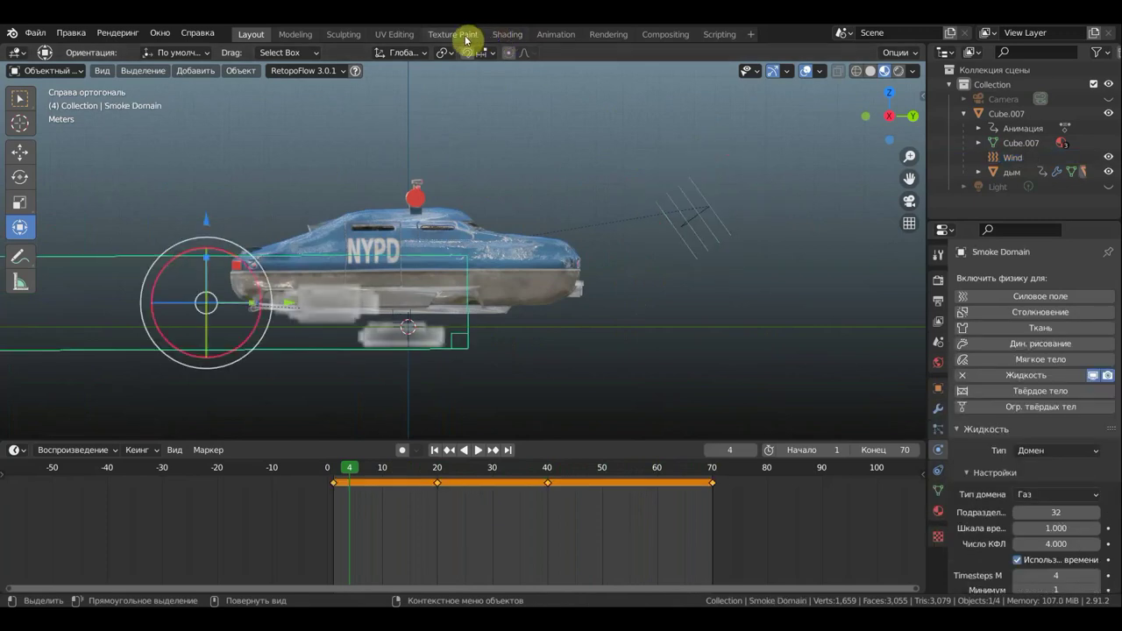
Step: Switch to the Shading workspace and play the smoke simulation
left_click(507, 34)
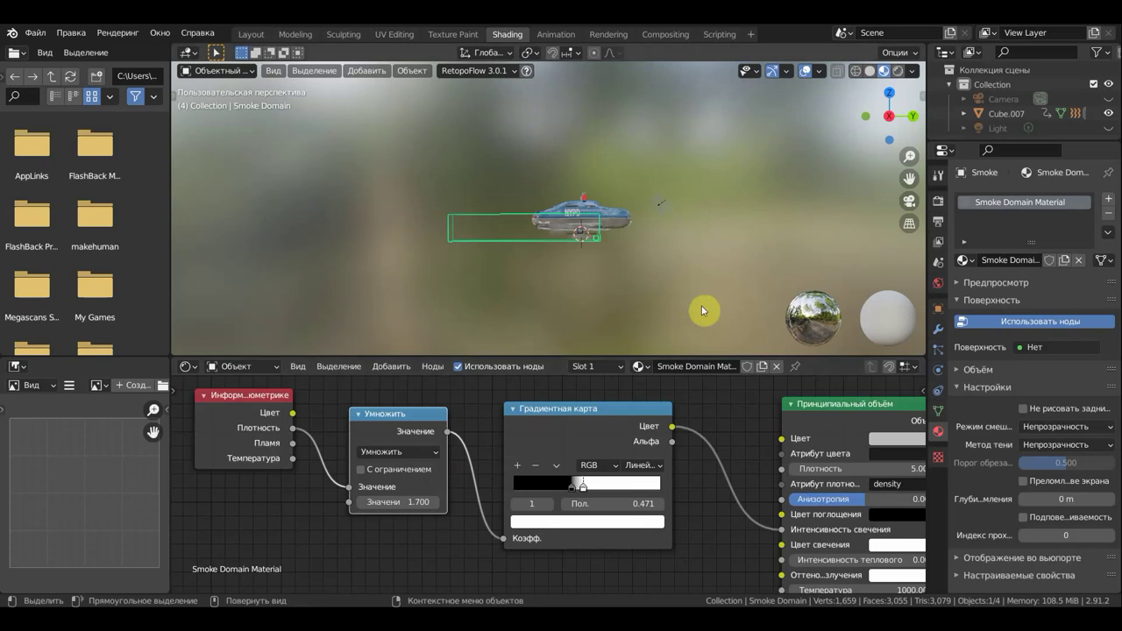
key("space")
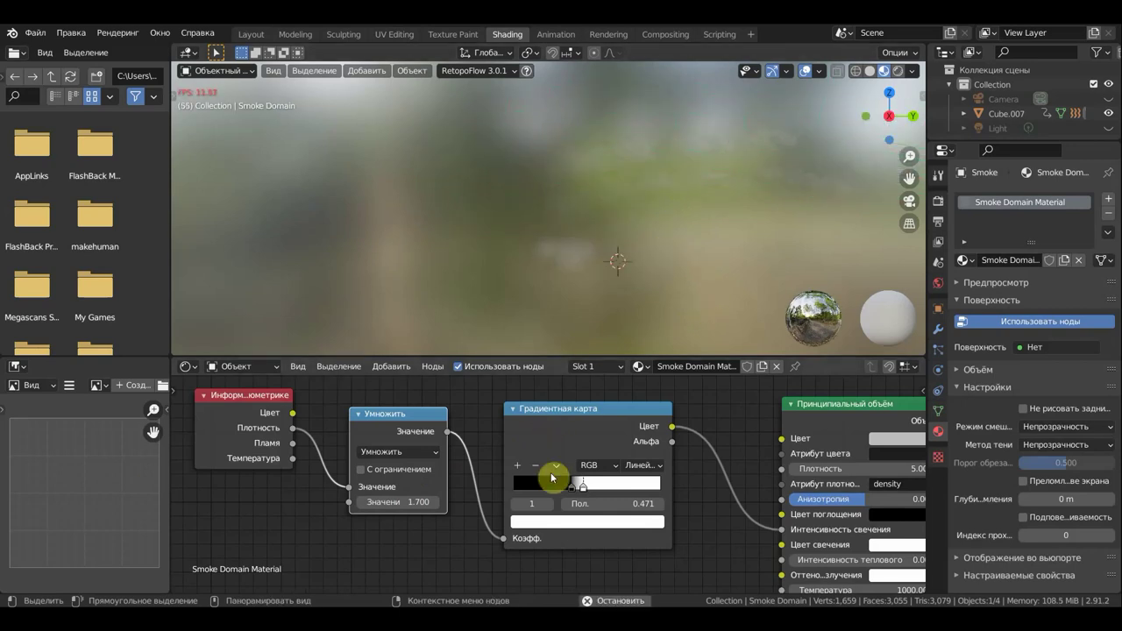
Step: Tone the white colour-ramp stop down to grey
key("space")
left_click(561, 524)
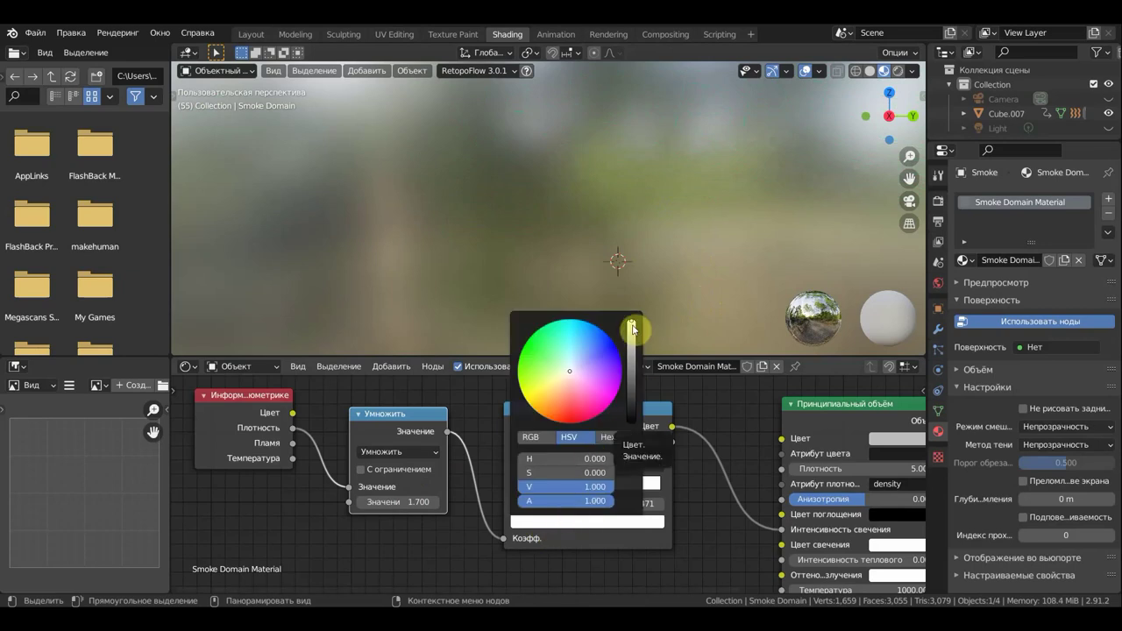
left_click_drag(630, 412, 630, 362)
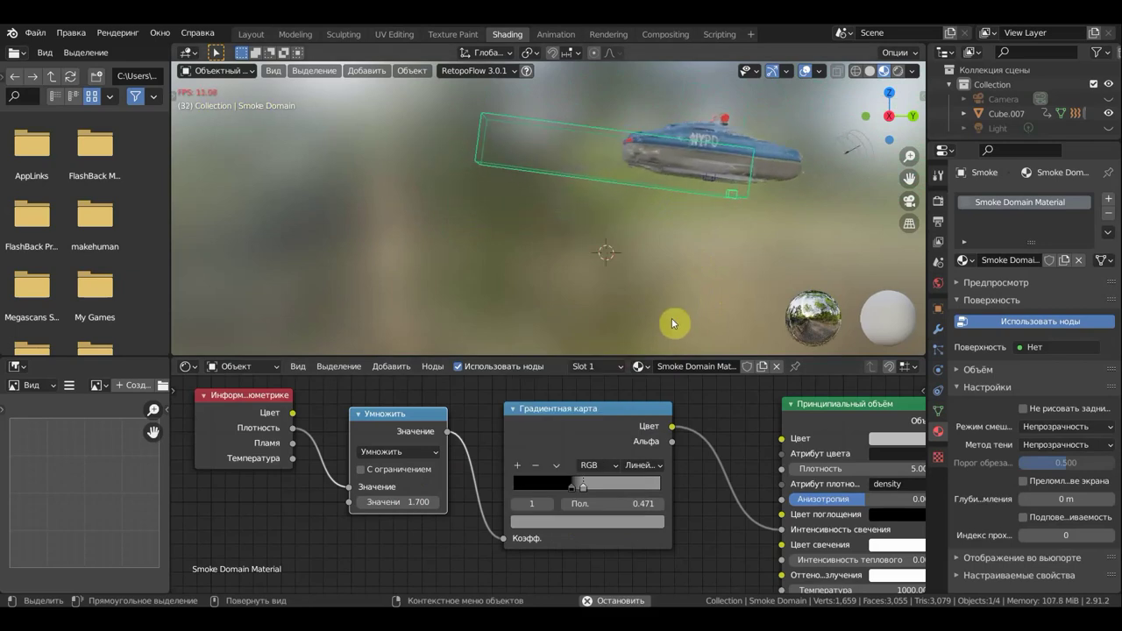
key("space")
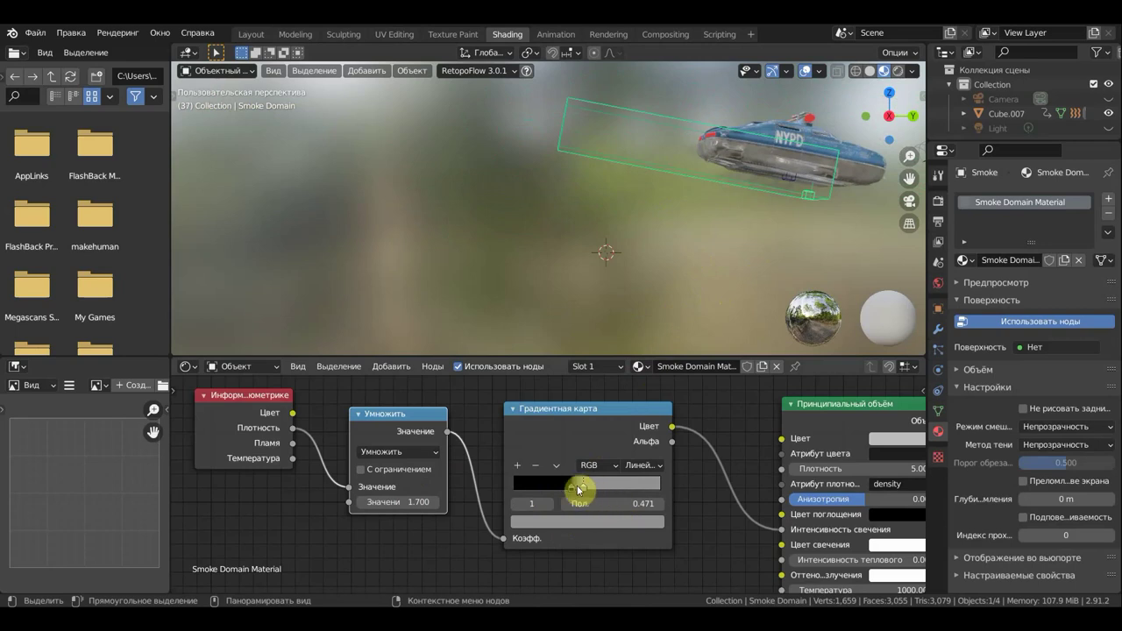
Step: Add a dark red colour-ramp stop at about 0.728 and preview it
left_click(519, 466)
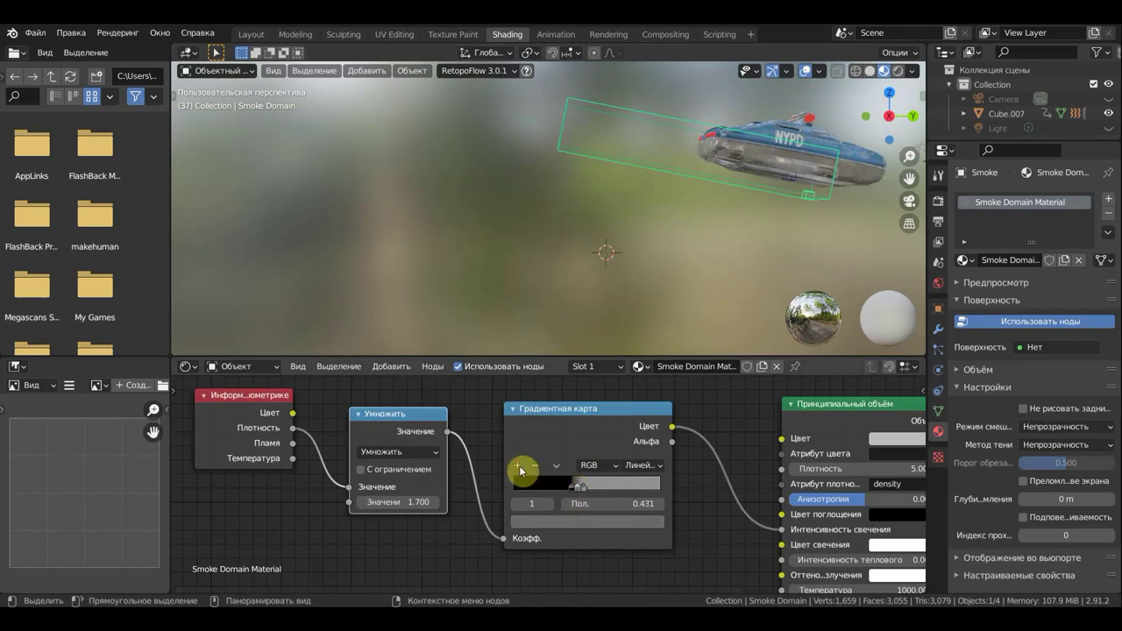
left_click_drag(578, 494, 621, 488)
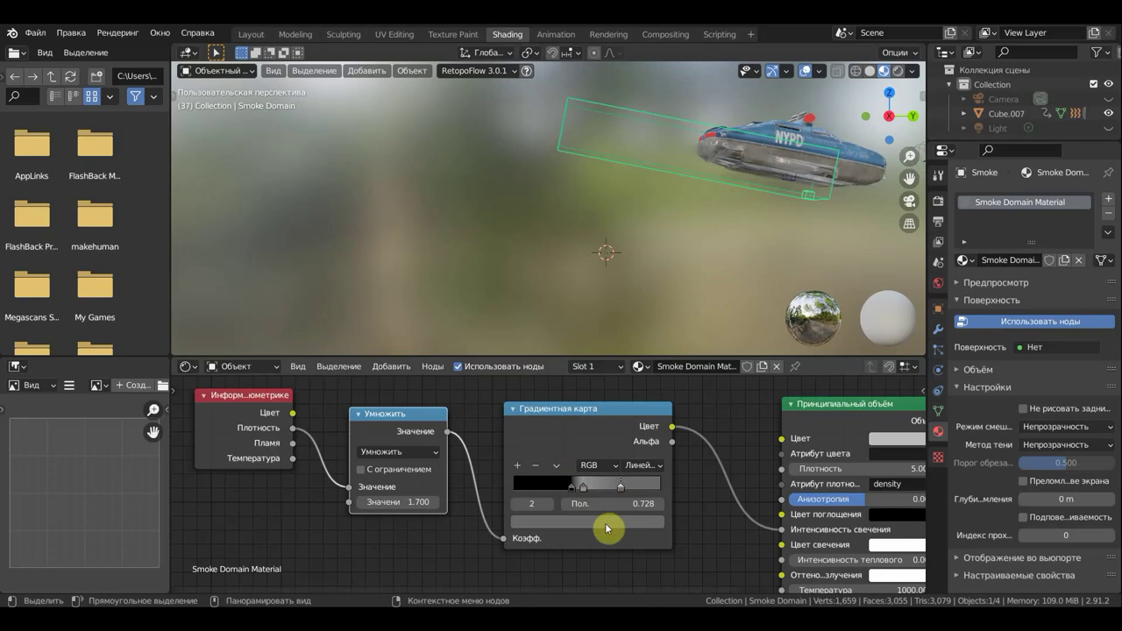
left_click(605, 523)
left_click(568, 402)
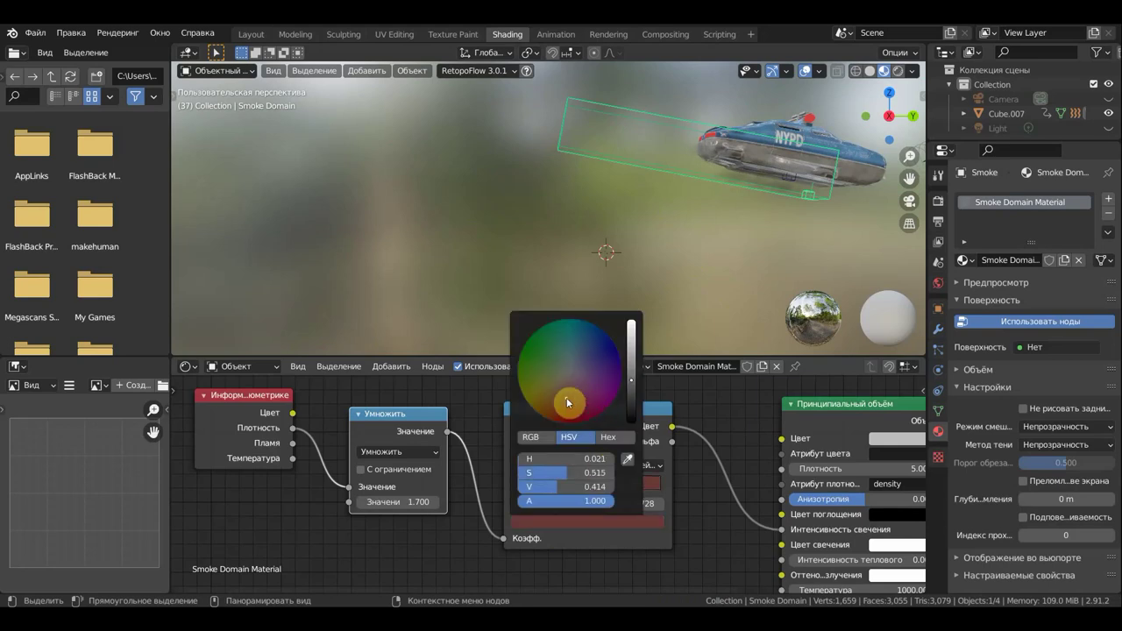
key("space")
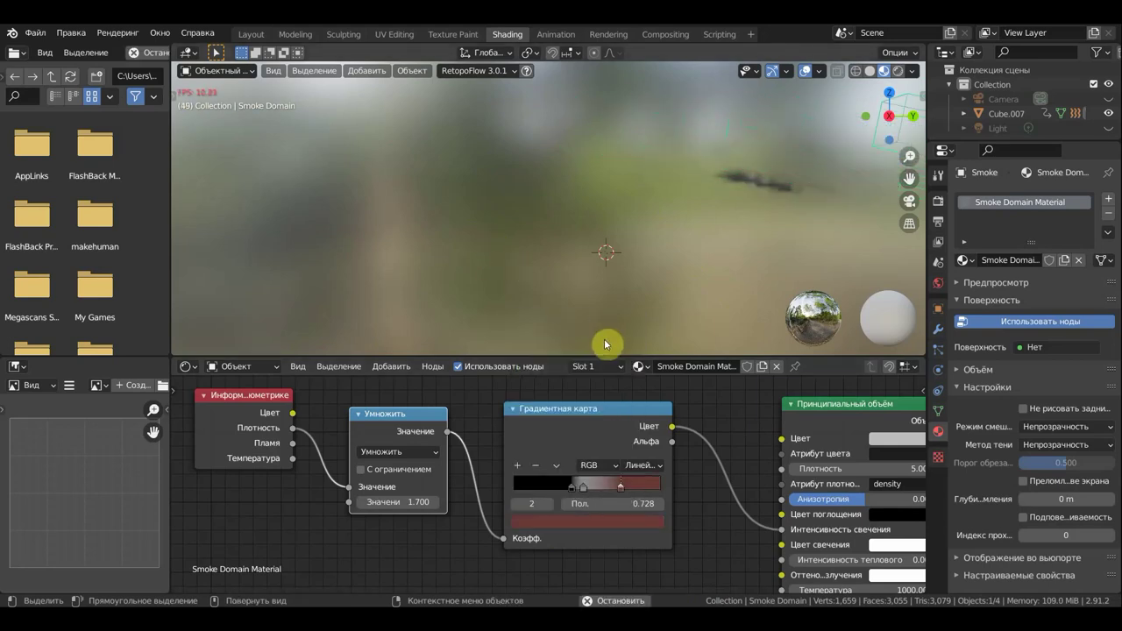
Step: Reposition the grey ramp stop while previewing the smoke colour in playback
left_click(582, 489)
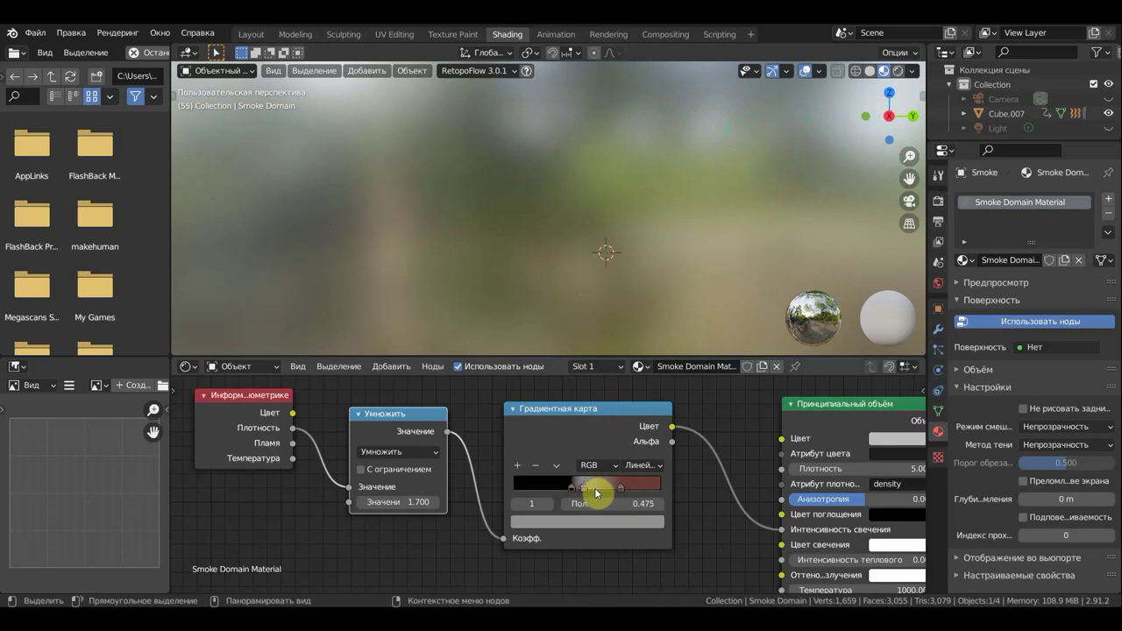
left_click_drag(570, 489, 631, 487)
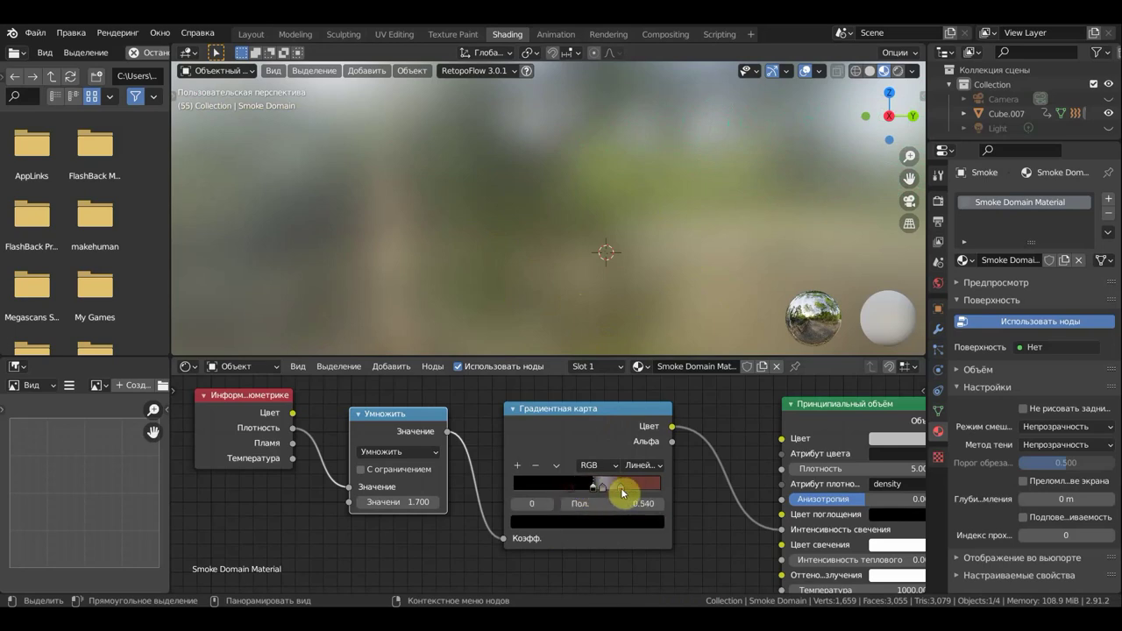
scroll(663, 316, "down", 3)
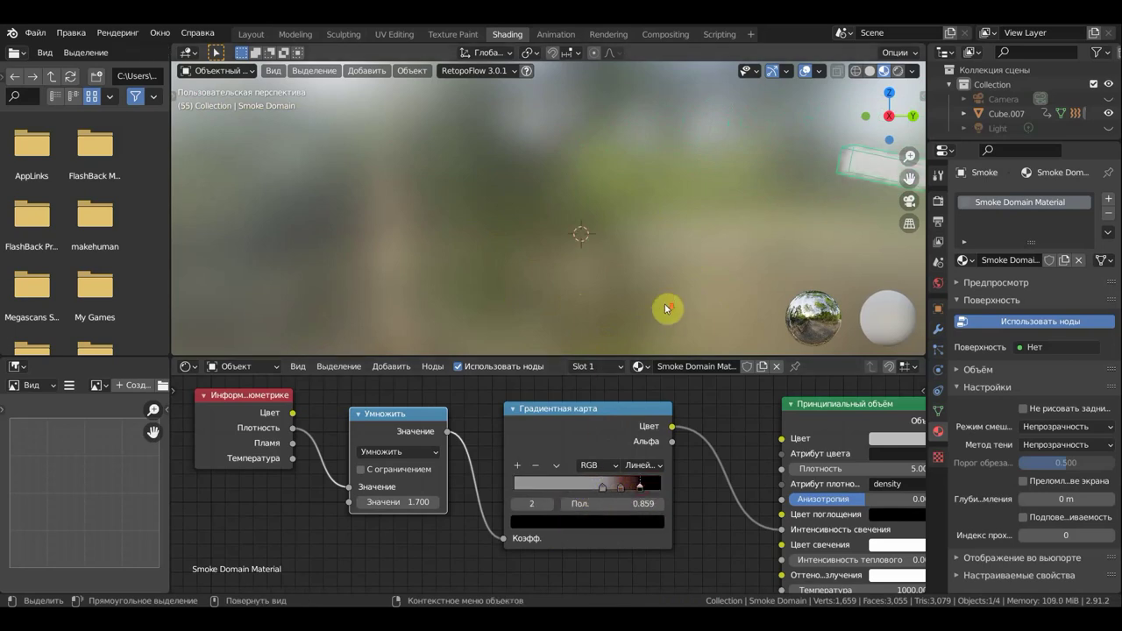
scroll(666, 310, "down", 3)
key("space")
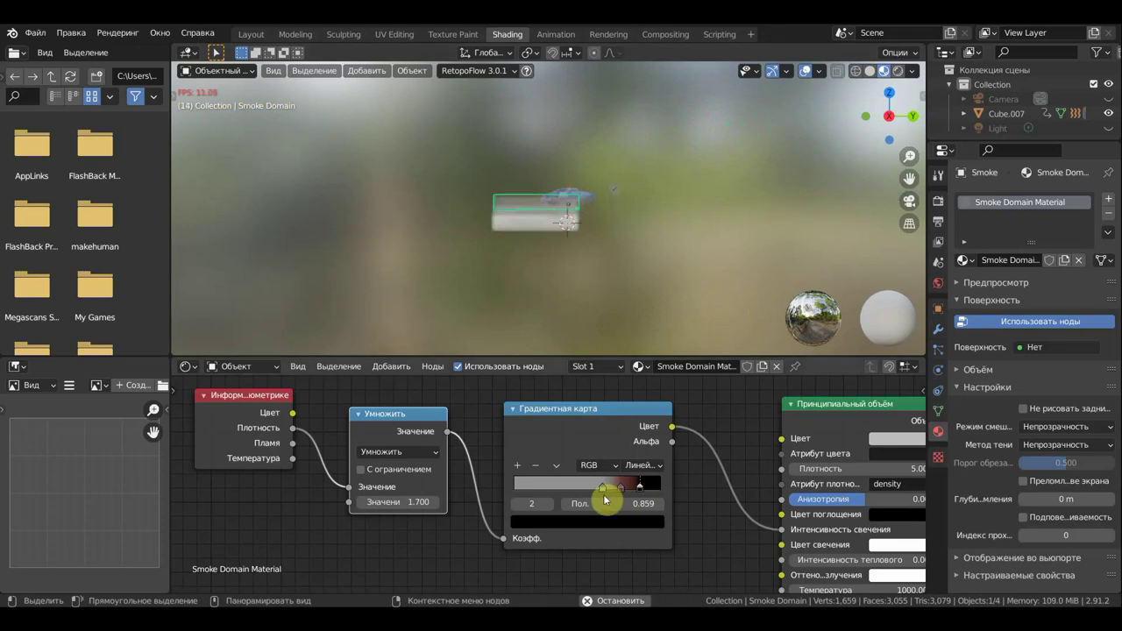
key("space")
mouse_move(625, 490)
left_mouse_down()
mouse_move(527, 490)
mouse_move(571, 496)
left_mouse_up()
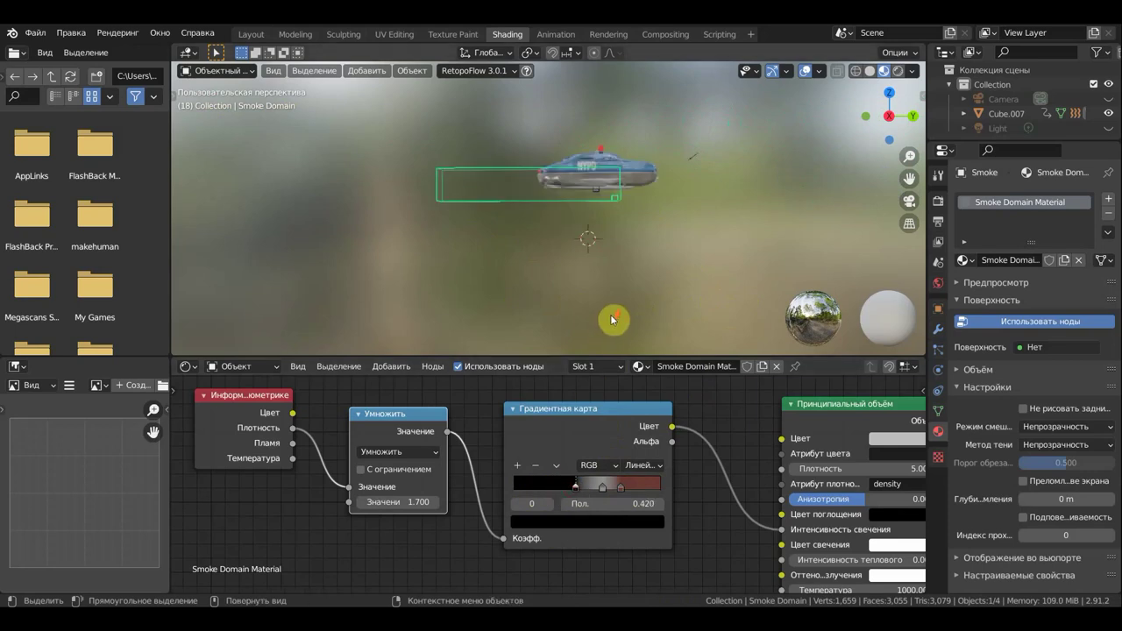
Step: Slide the grey ramp stop left to about 0.6 and the black stop to about 0.51
scroll(616, 318, "up", 5)
mouse_move(604, 491)
left_mouse_down()
mouse_move(638, 493)
mouse_move(591, 492)
left_mouse_up()
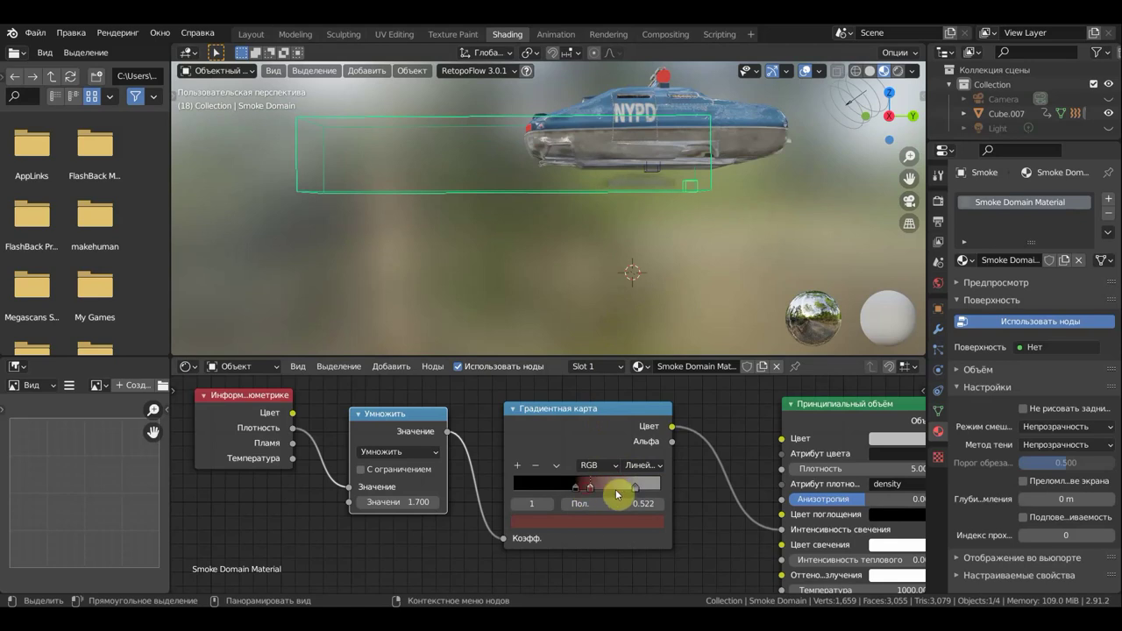
key("g")
left_click(622, 492)
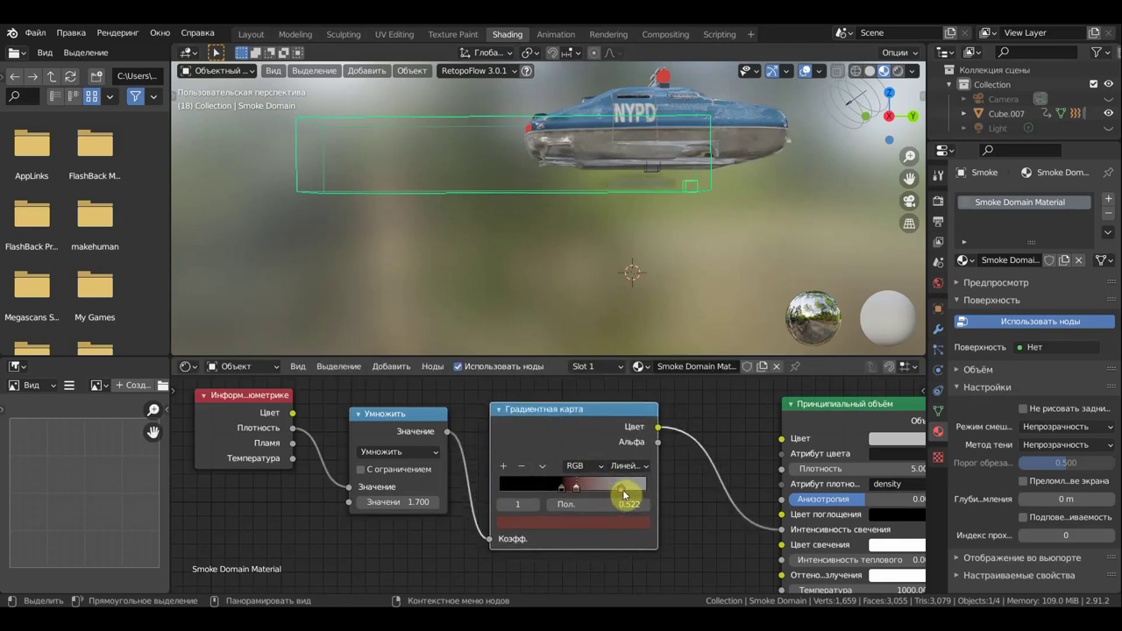
left_click_drag(622, 492, 592, 493)
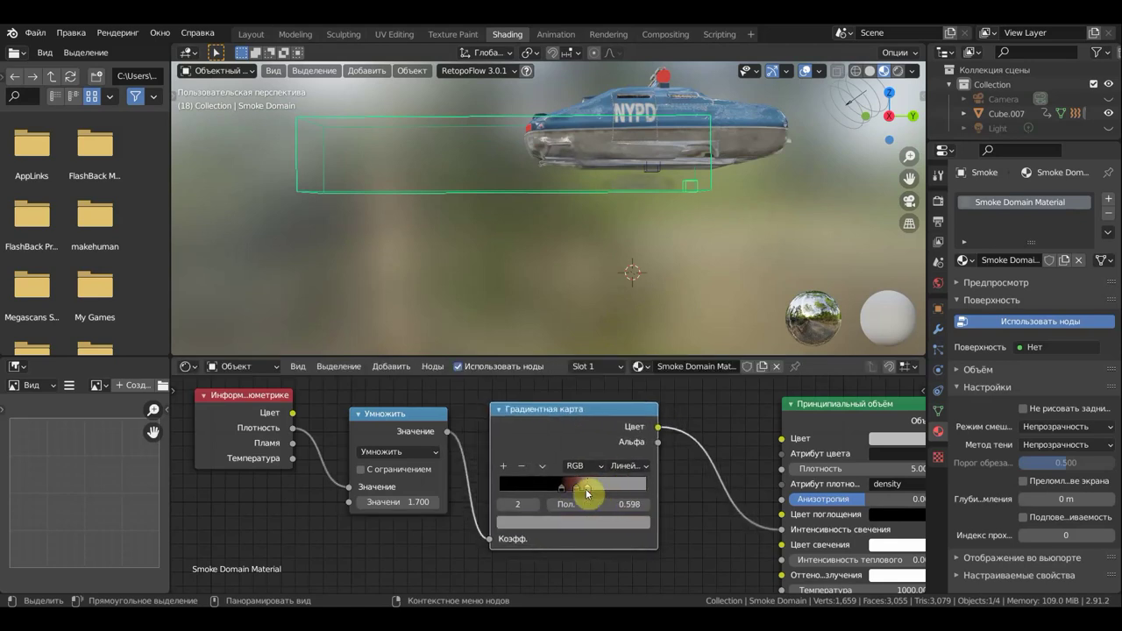
key("space")
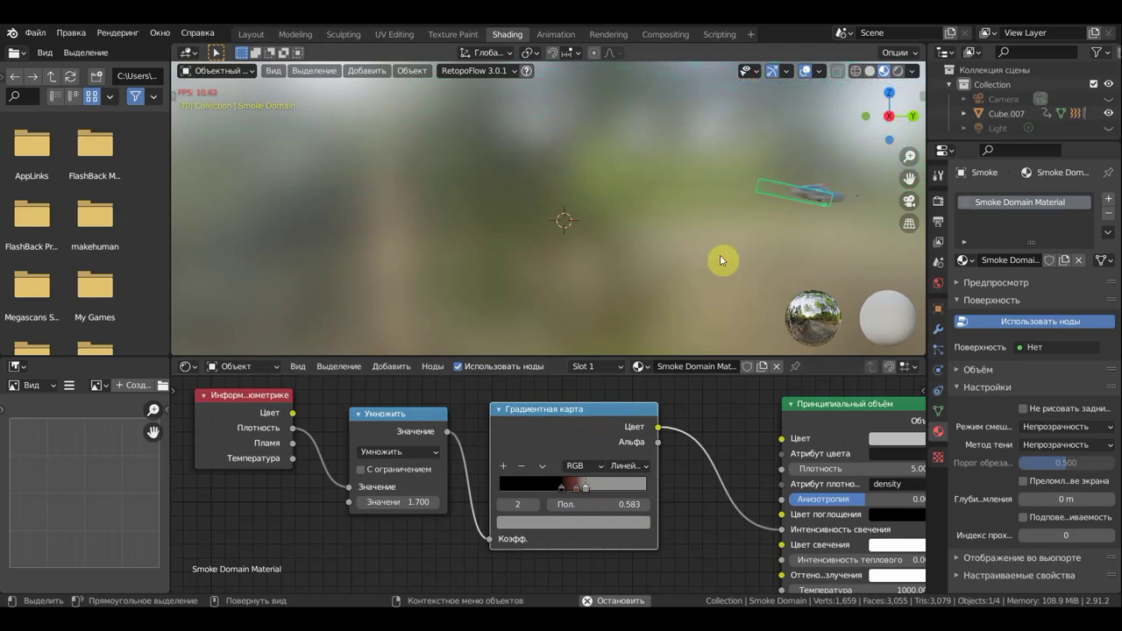
left_click(568, 488)
left_click_drag(569, 491, 579, 496)
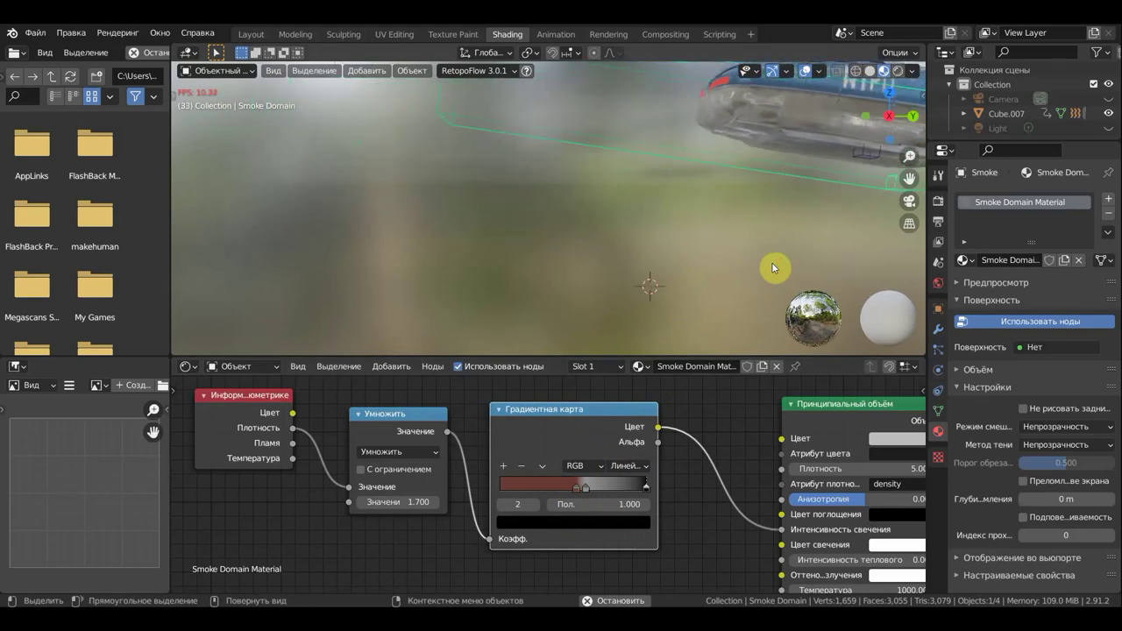
key("space")
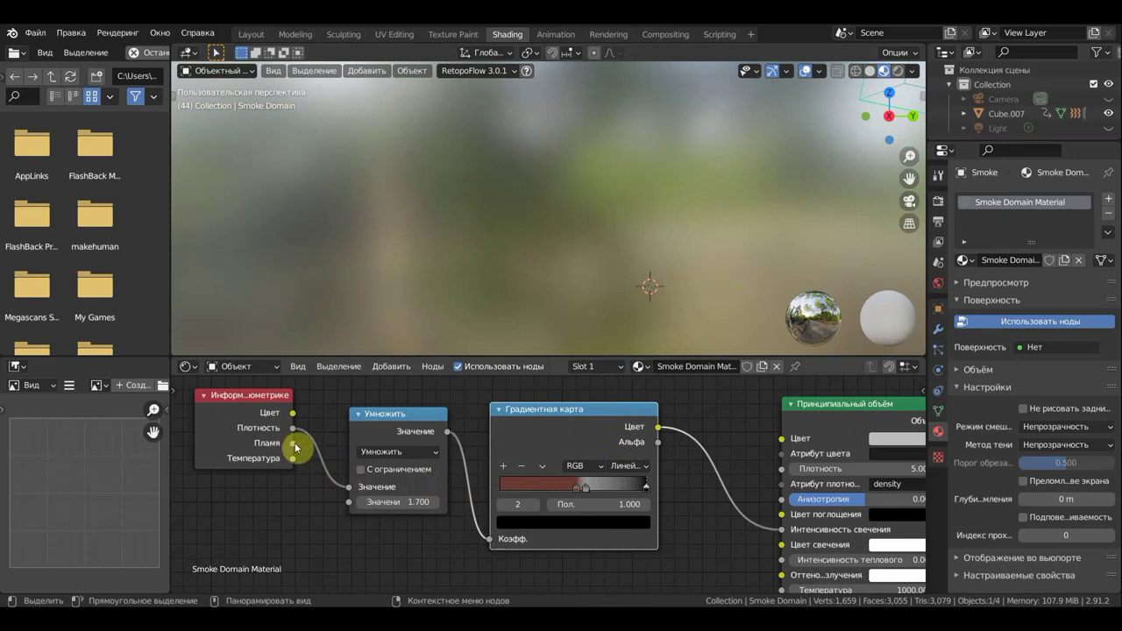
left_click_drag(291, 429, 304, 453)
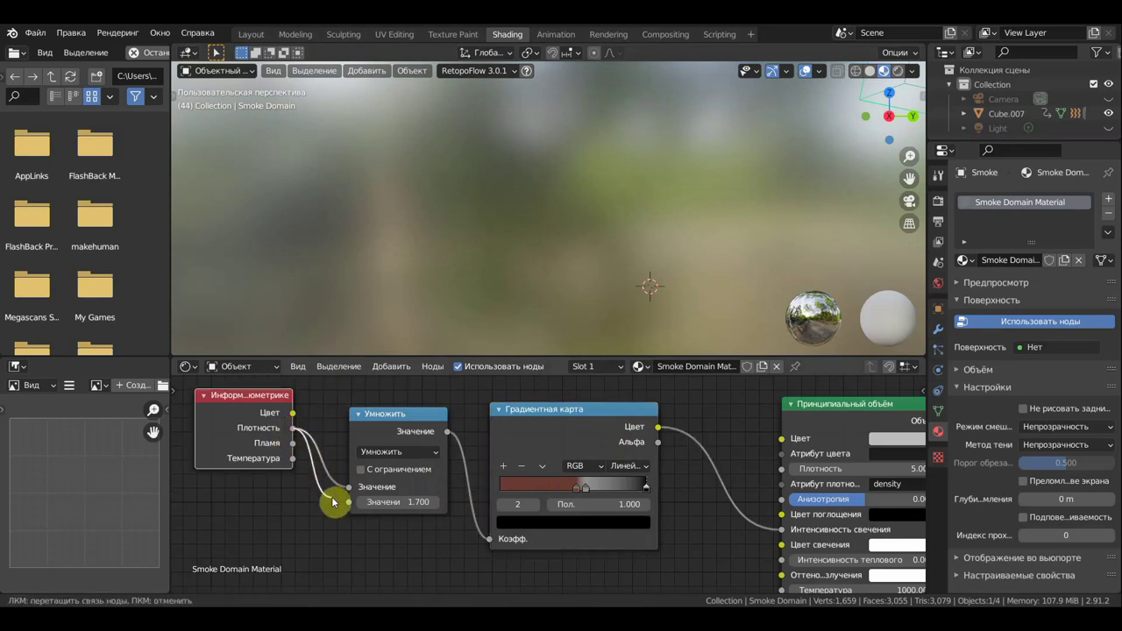
left_click_drag(304, 454, 350, 503)
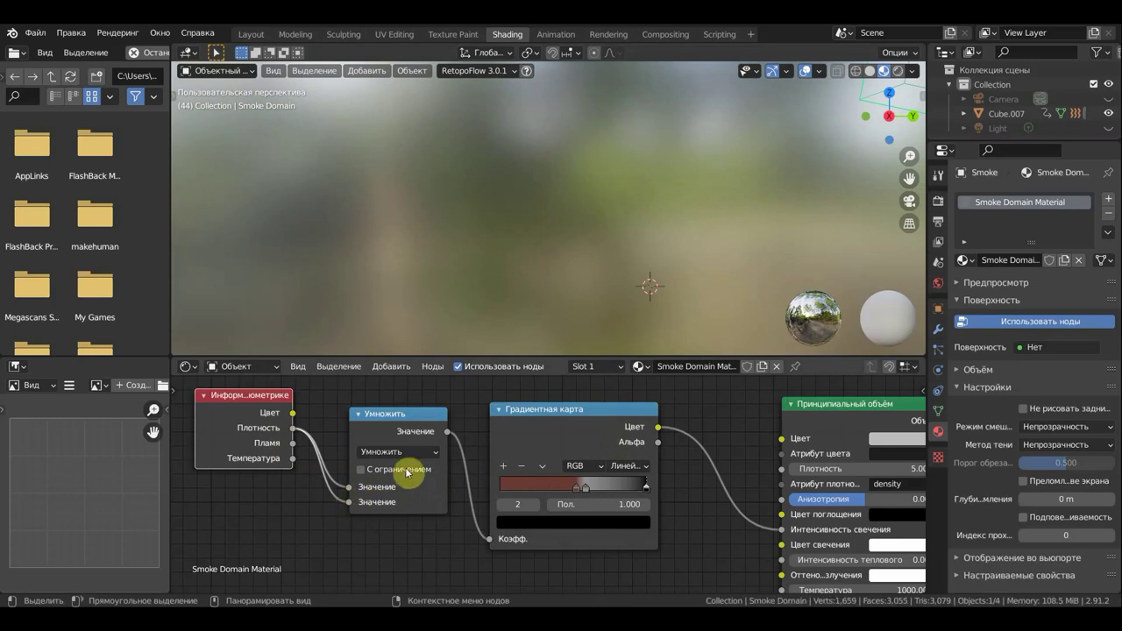
key("space")
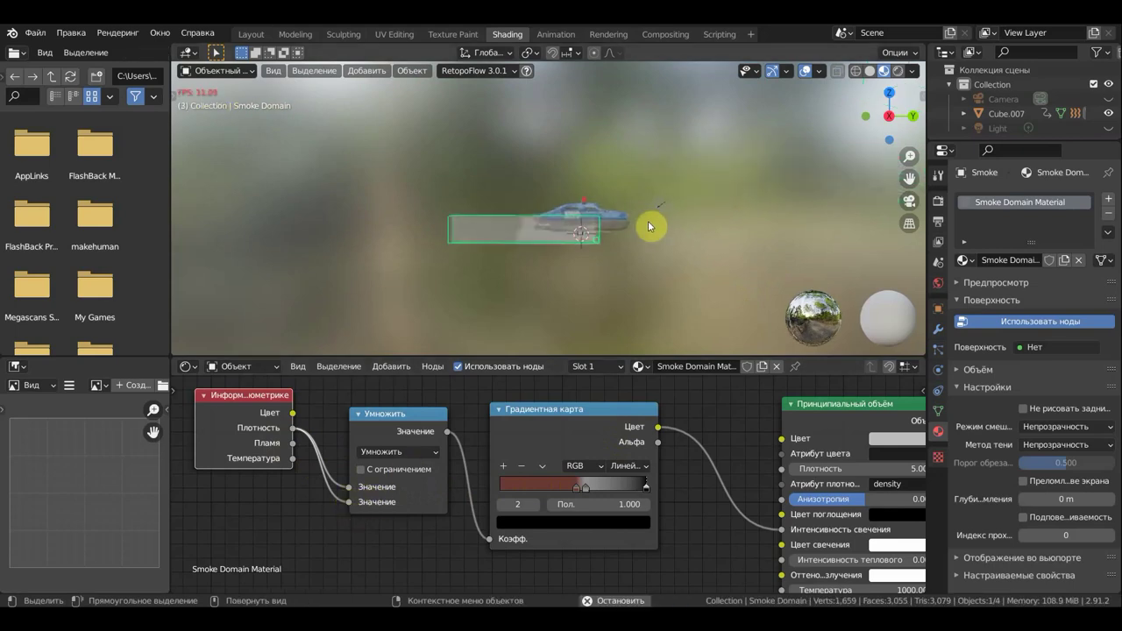
left_click_drag(349, 501, 322, 446)
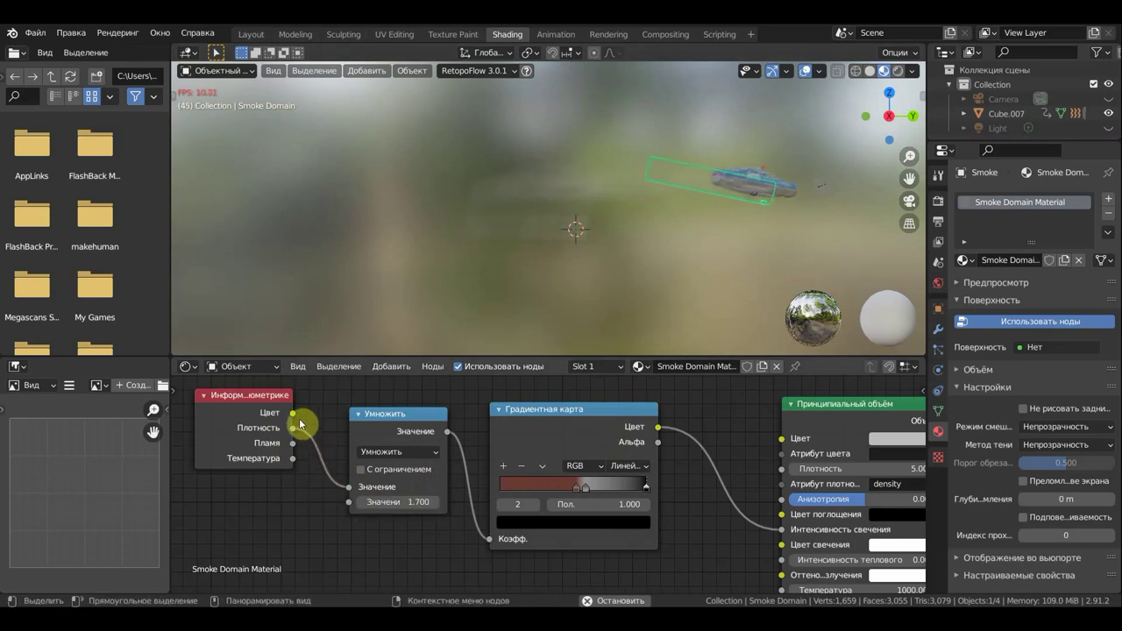
mouse_move(326, 460)
left_mouse_down()
mouse_move(453, 383)
mouse_move(533, 289)
left_mouse_up()
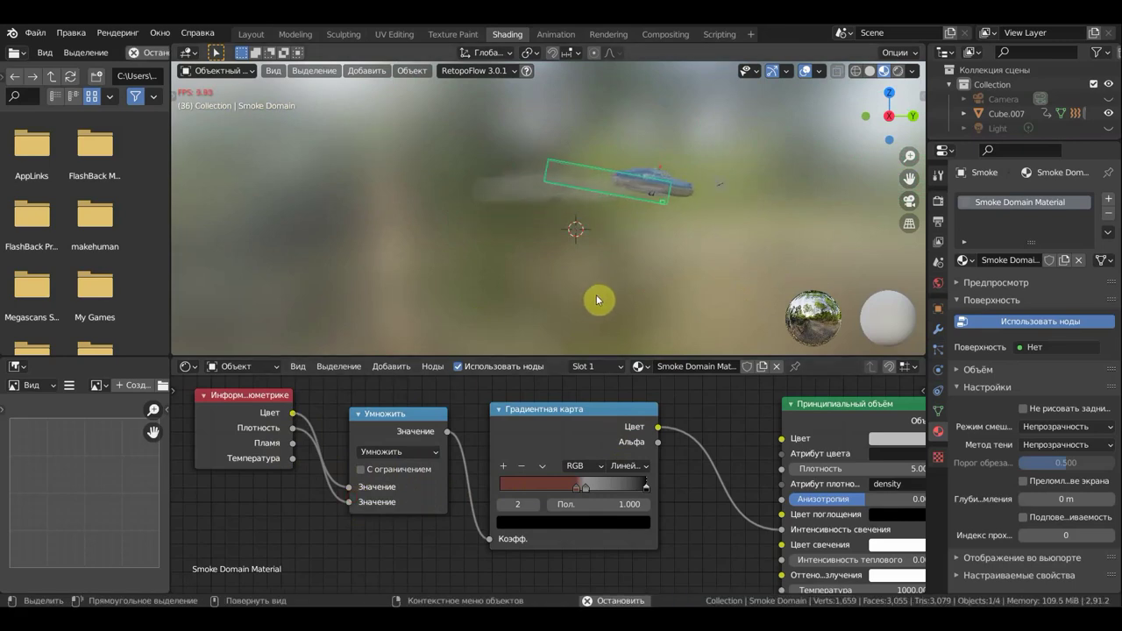
key("space")
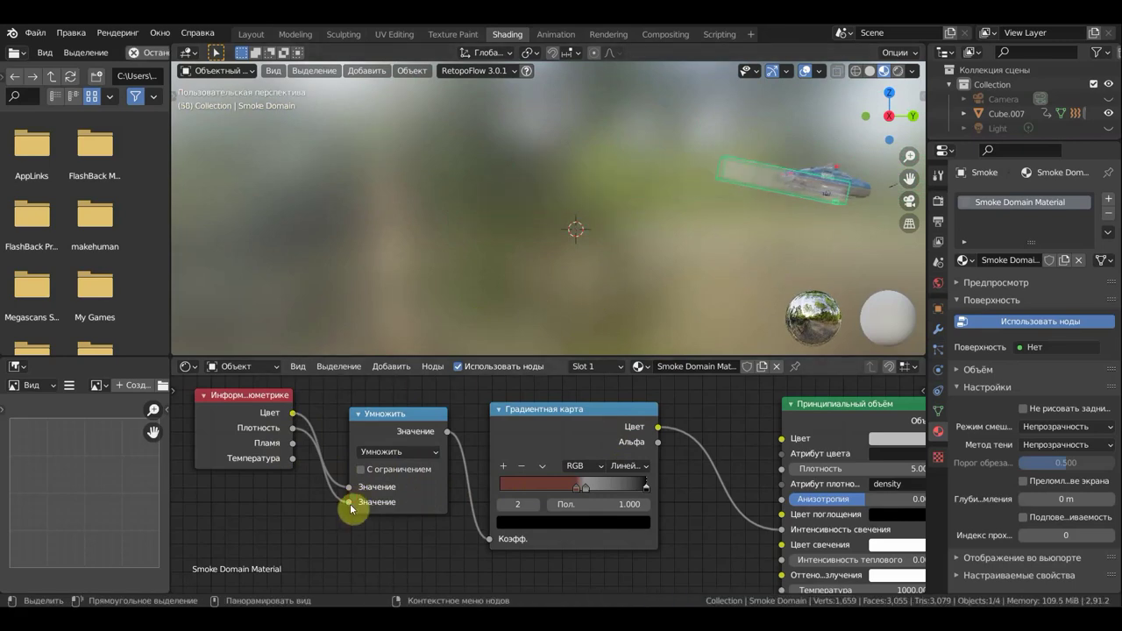
left_click_drag(348, 503, 337, 463)
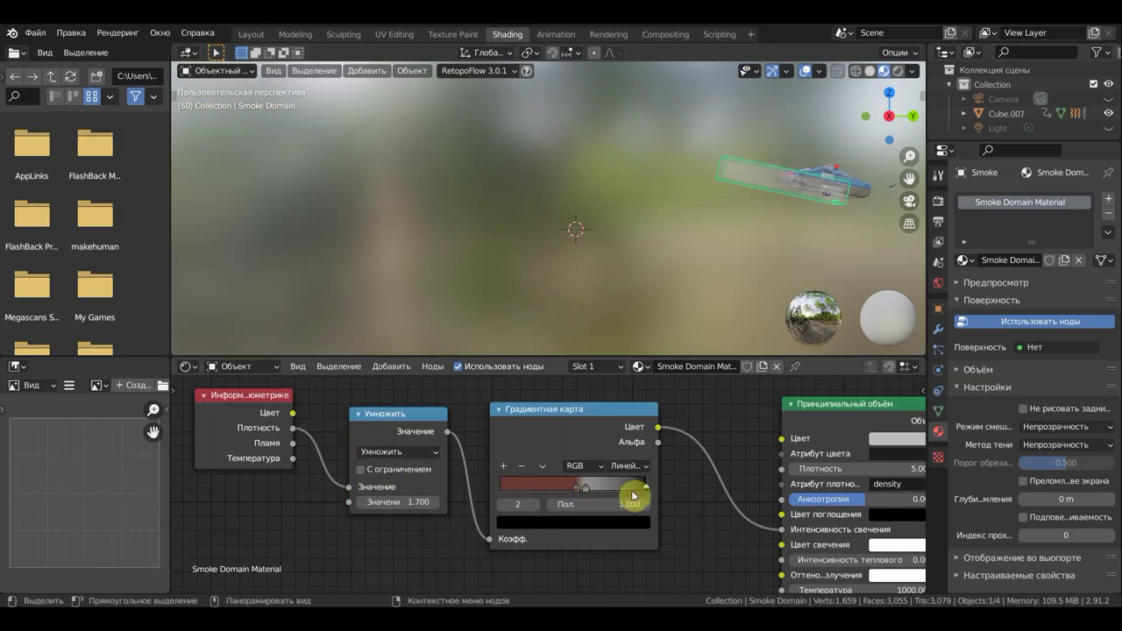
Step: Move the black ramp stop to about 0.4 and a red stop to about 0.38
left_click_drag(631, 492, 518, 489)
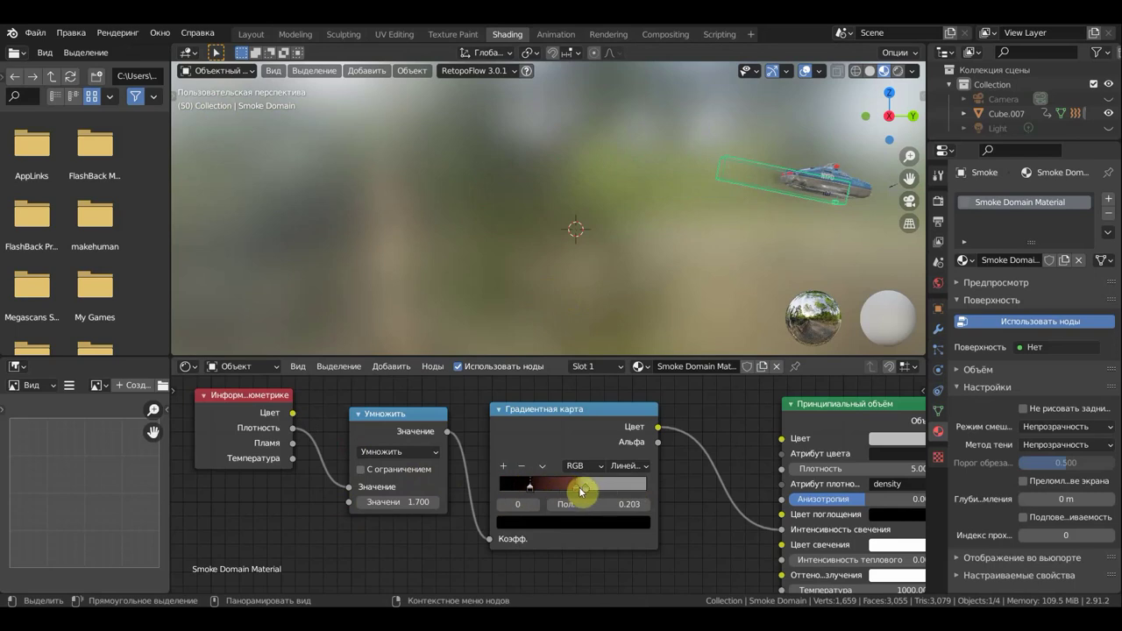
mouse_move(576, 492)
left_mouse_down()
mouse_move(541, 490)
mouse_move(554, 493)
left_mouse_up()
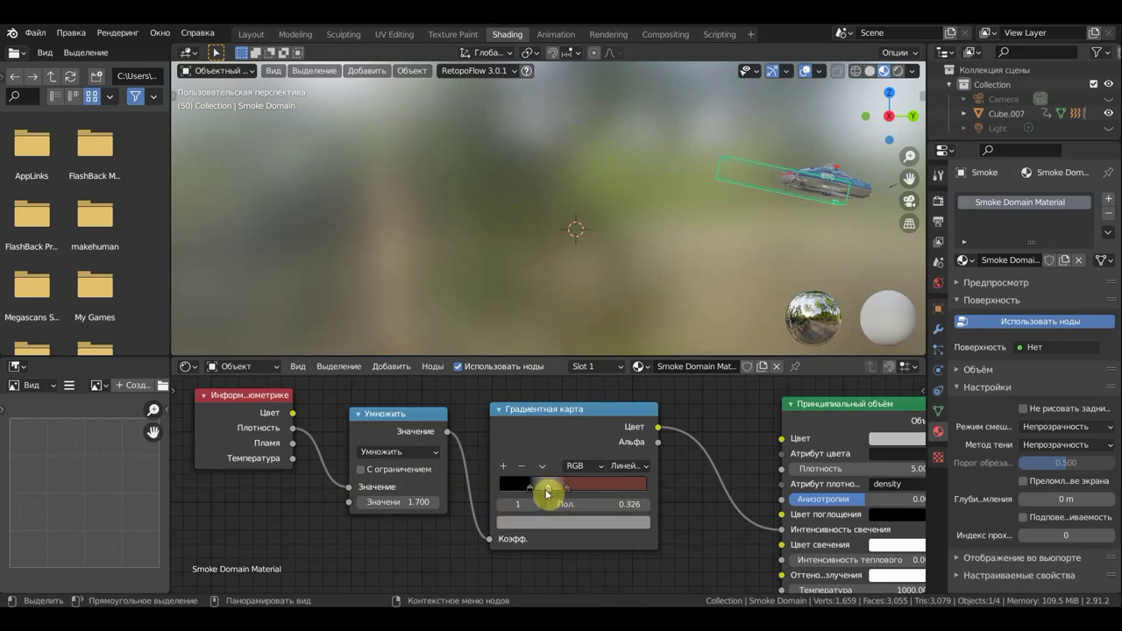
left_click(567, 492)
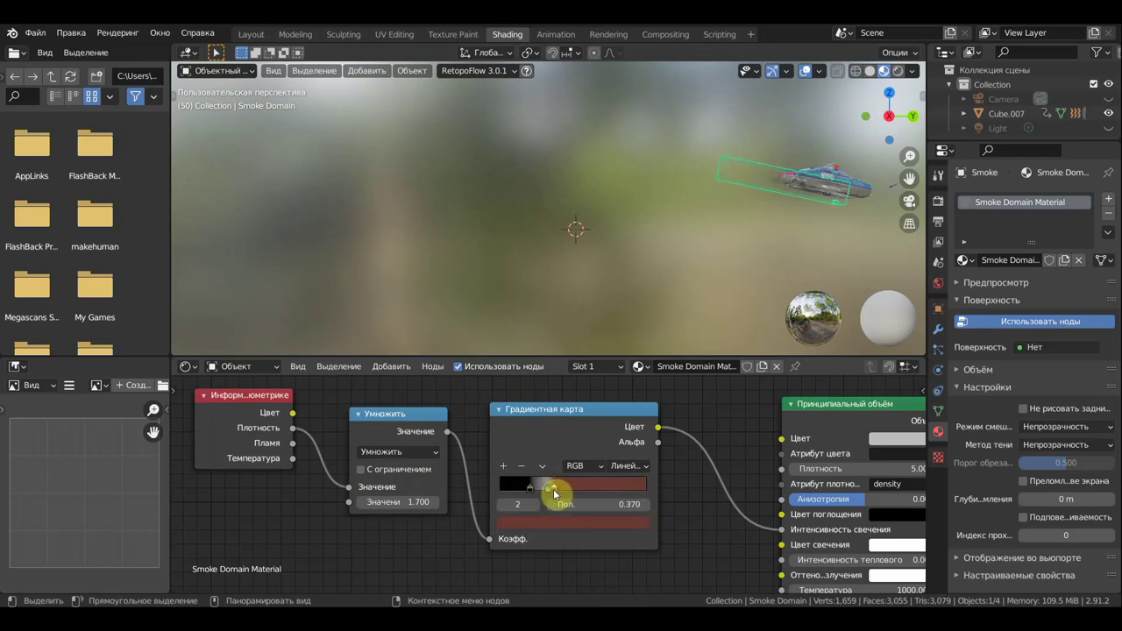
Step: Bring the car back into view and play back to preview the reddish smoke
scroll(813, 301, "up", 3)
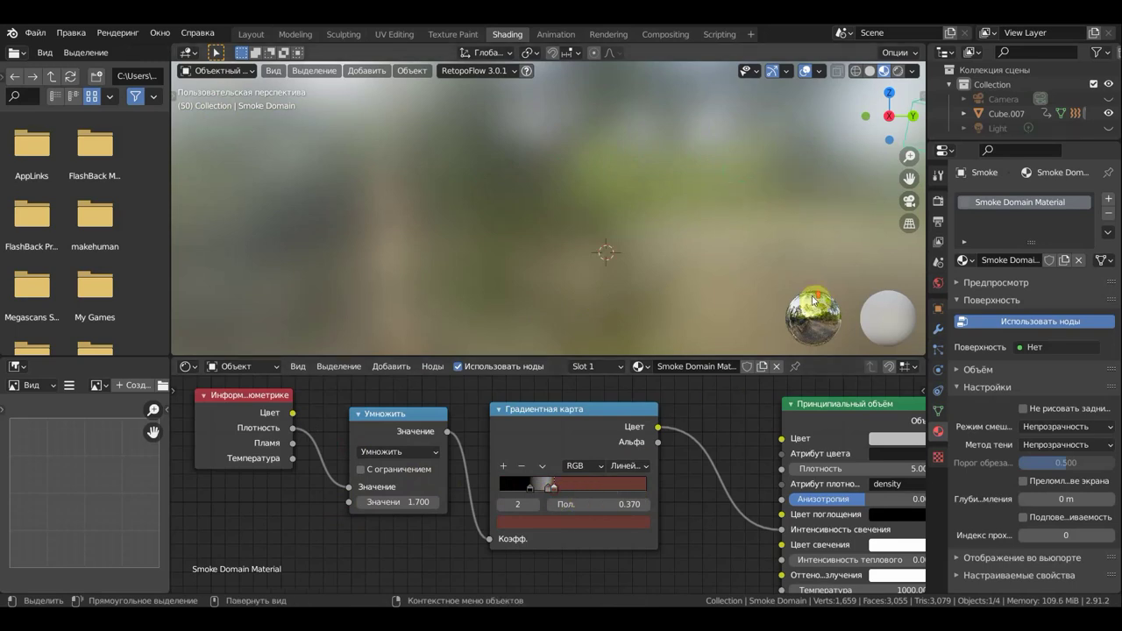
mouse_move(721, 278)
middle_mouse_down("shift")
mouse_move(644, 290)
mouse_move(596, 325)
mouse_move(672, 304)
middle_mouse_up("shift")
scroll(671, 304, "up", 4)
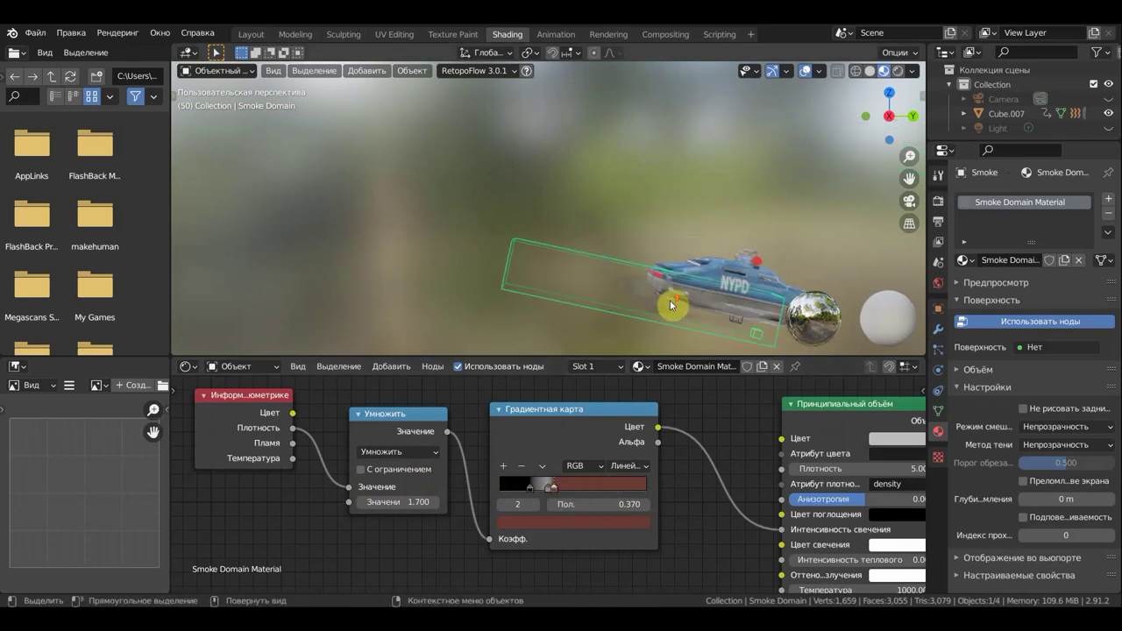
key("space")
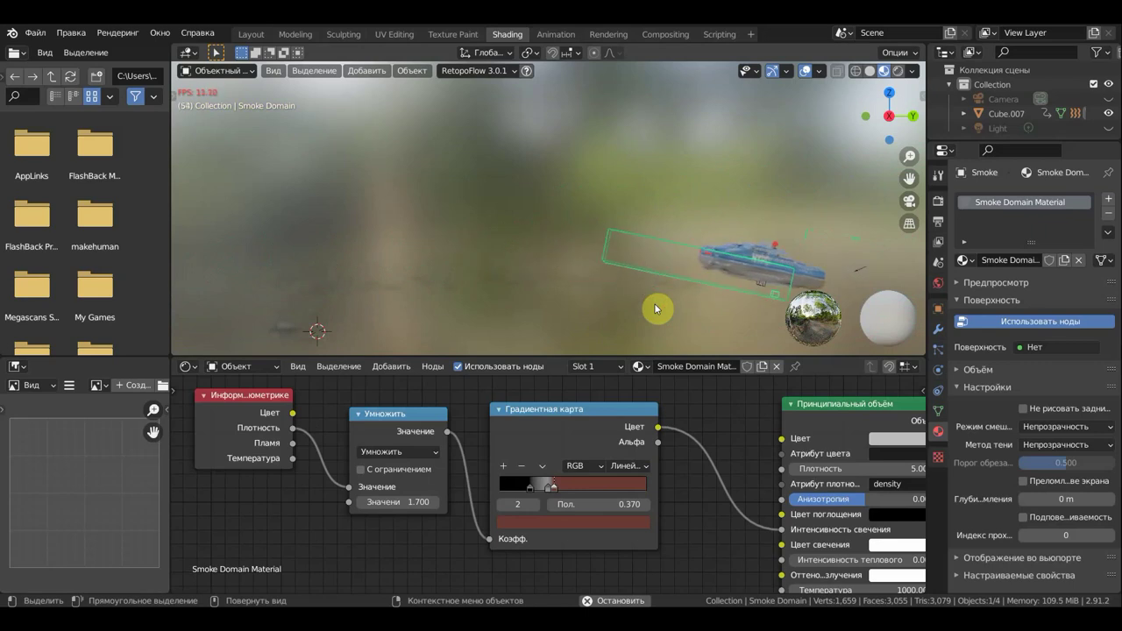
key("space")
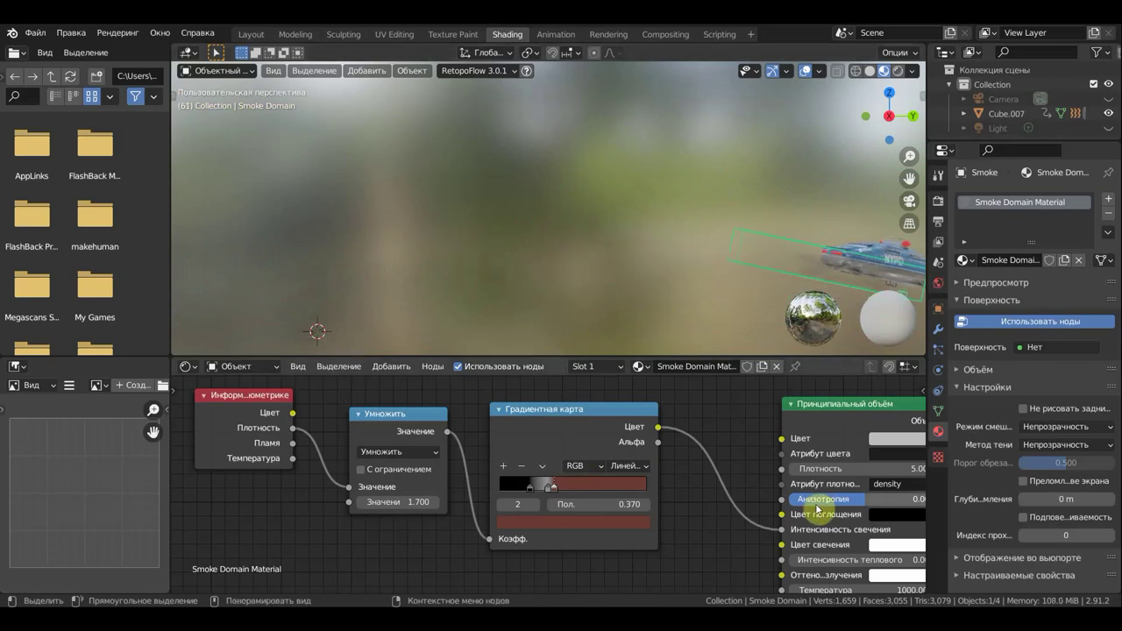
scroll(752, 531, "down", 1)
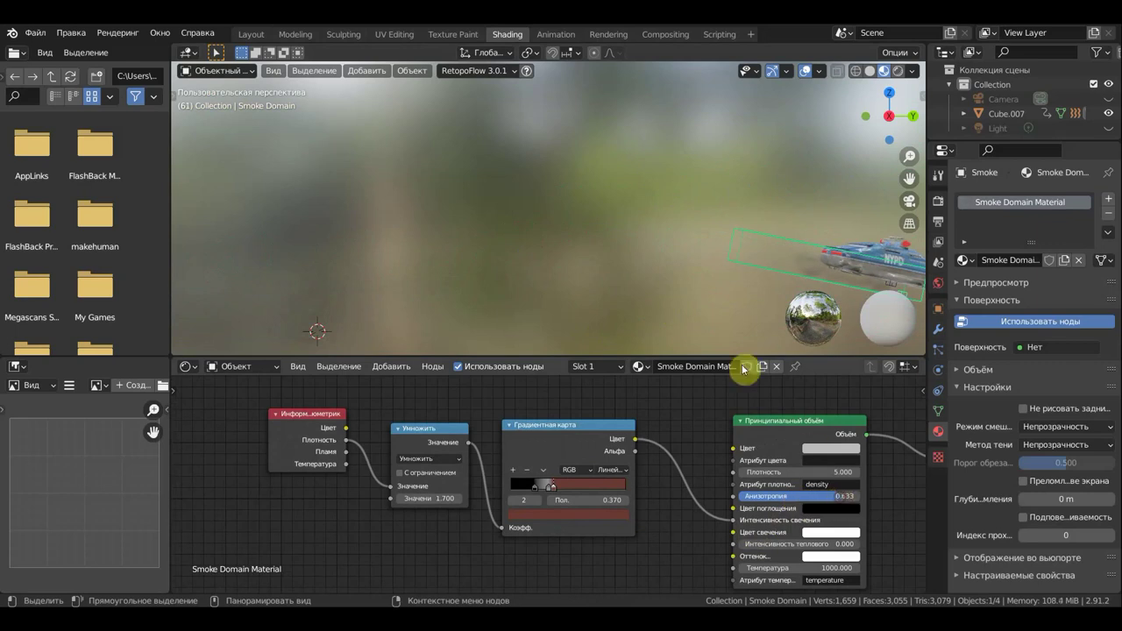
Step: Set the Principled Volume anisotropy to -0.051 after a playback check
key("space")
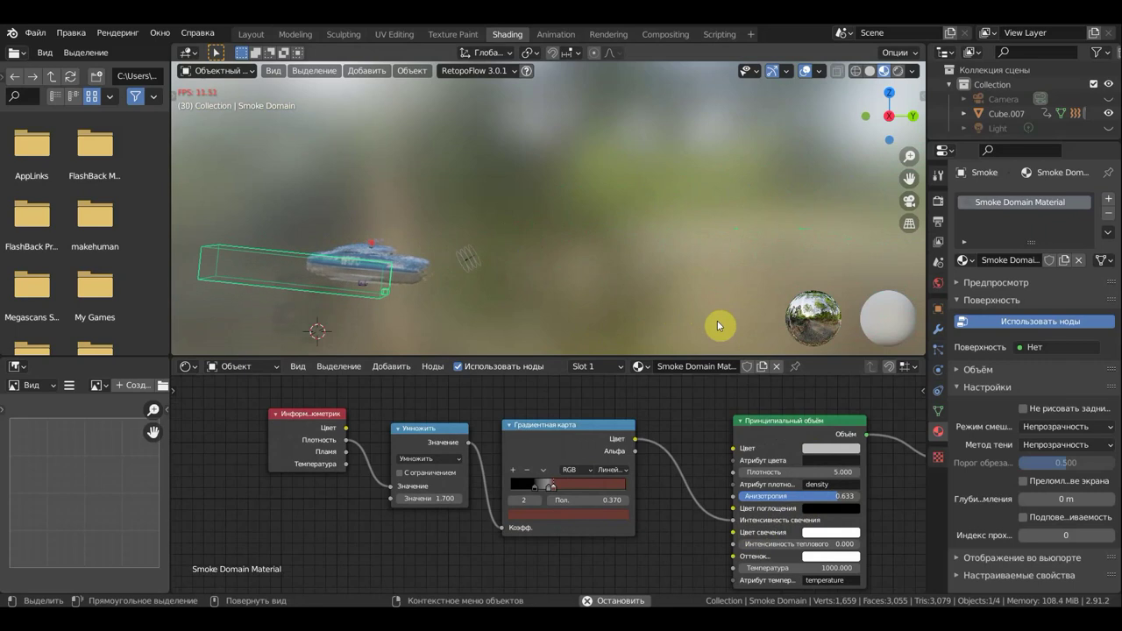
key("space")
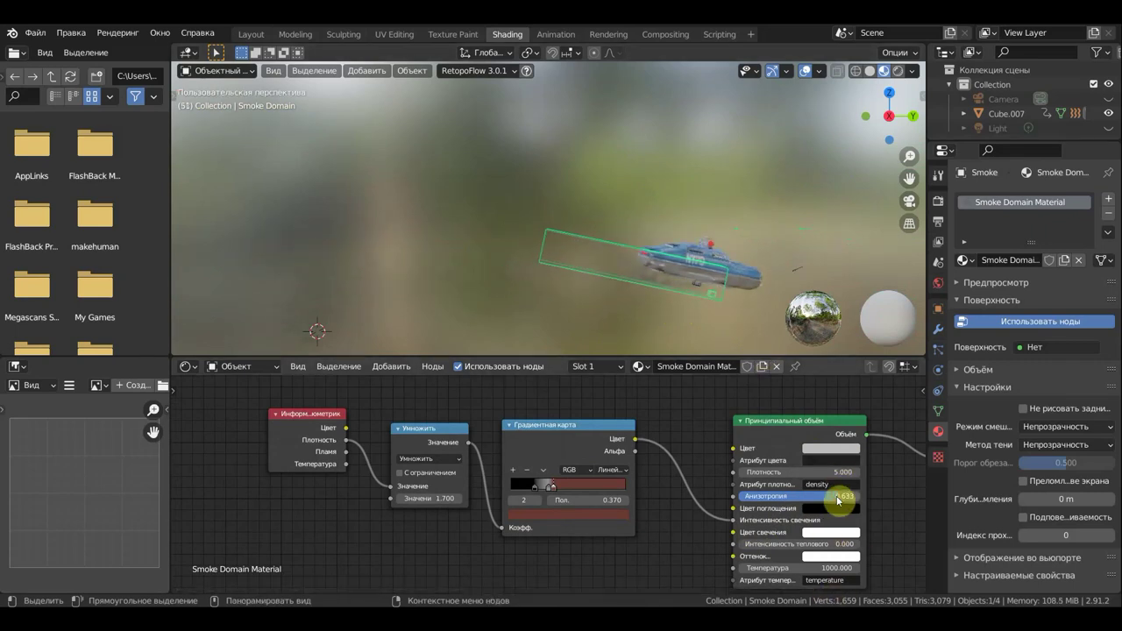
left_click(1063, 463)
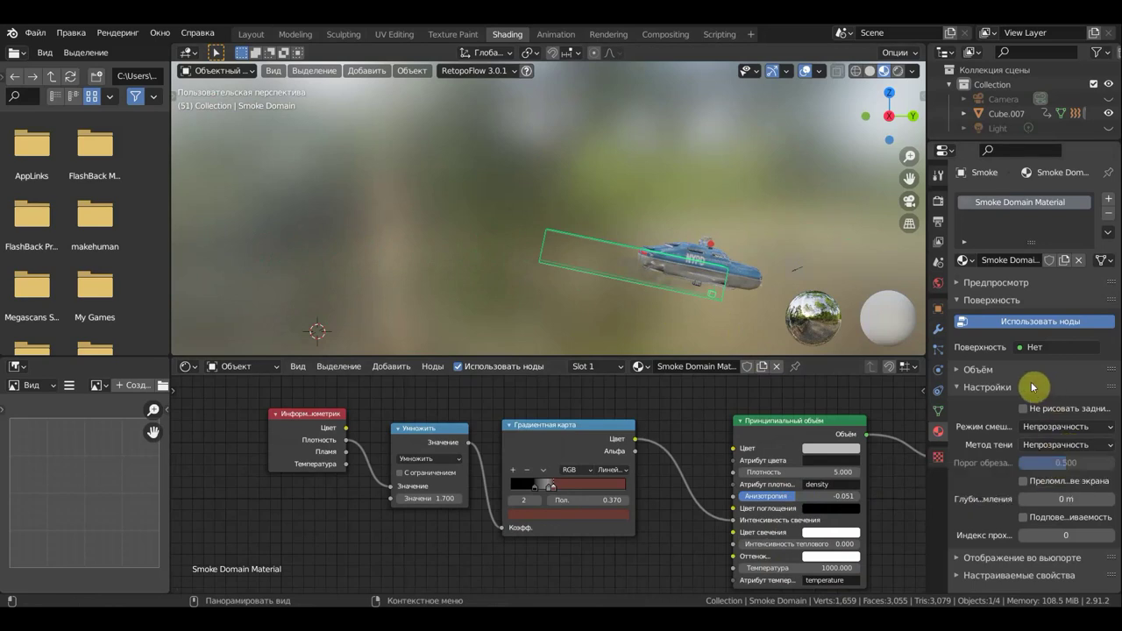
Step: Zoom in on the car and select the Wind force field in front of it
scroll(742, 311, "up", 3)
mouse_move(765, 252)
middle_mouse_down("shift")
mouse_move(691, 205)
mouse_move(508, 143)
mouse_move(526, 158)
middle_mouse_up("shift")
scroll(598, 183, "up", 2)
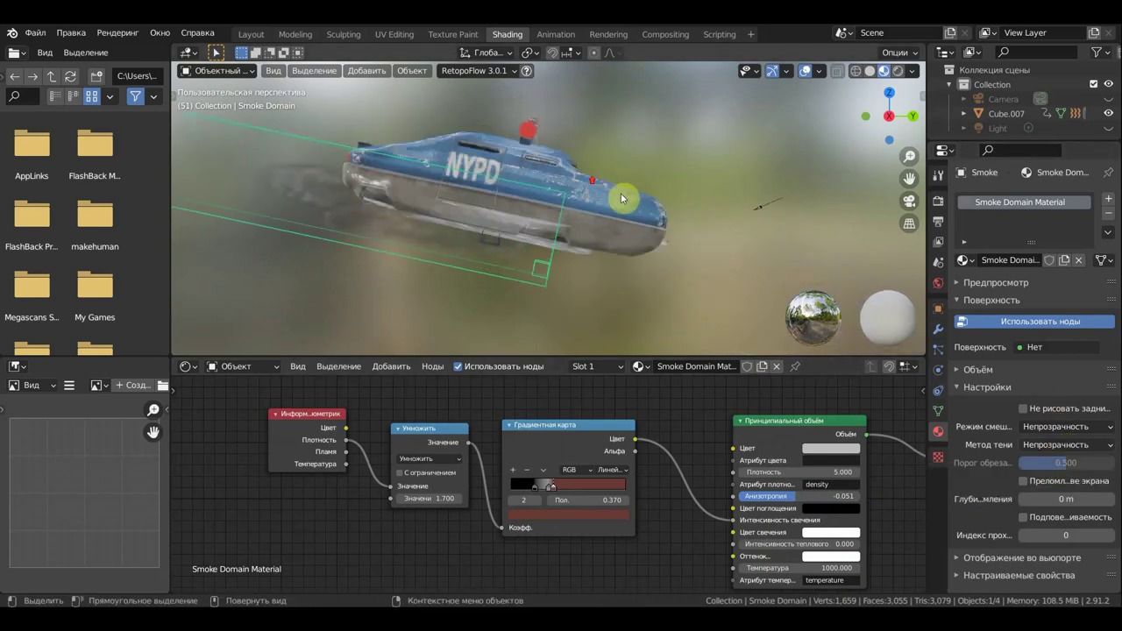
left_click(789, 229)
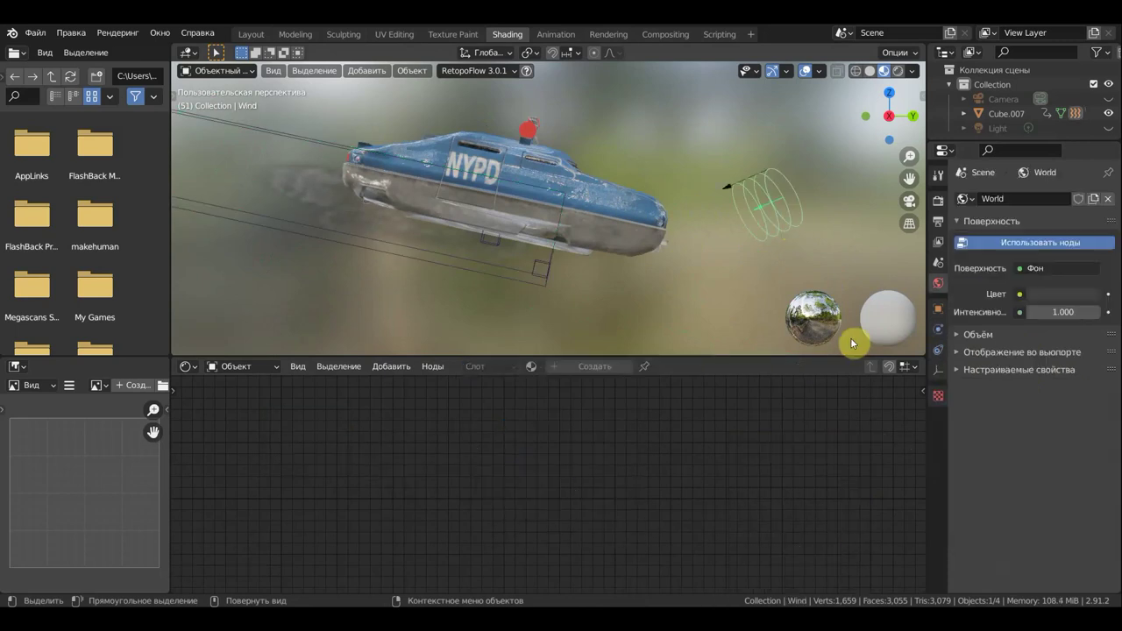
Step: Set the Wind field's variation seed to 42 and its wind factor to 0.711
left_click(935, 332)
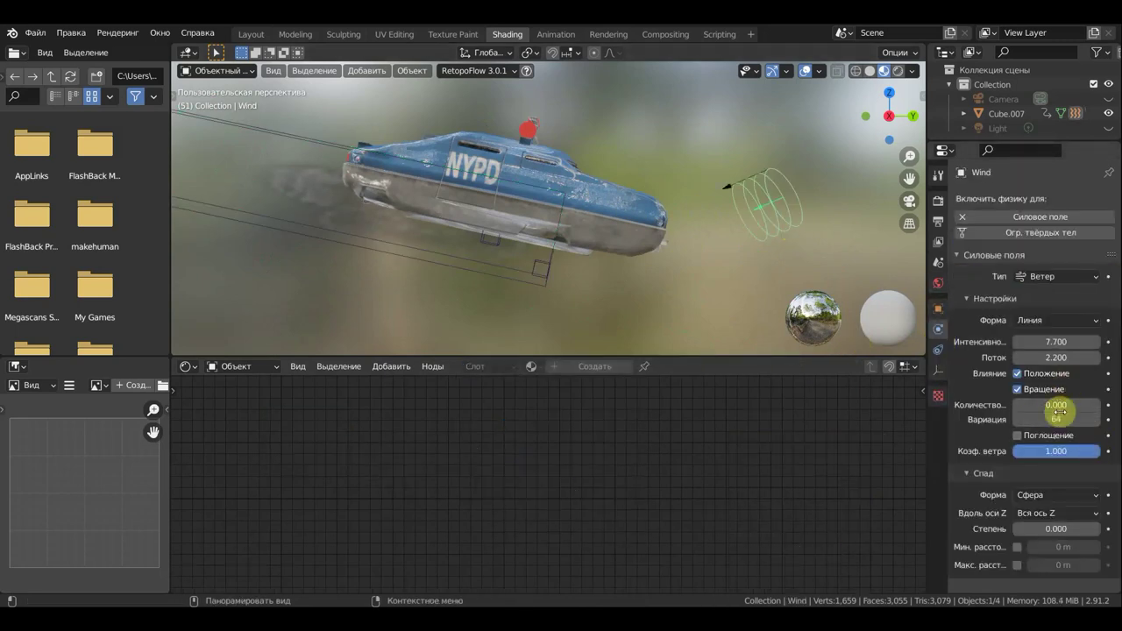
mouse_move(1057, 431)
left_mouse_down()
mouse_move(1017, 419)
mouse_move(1087, 419)
mouse_move(1065, 419)
left_mouse_up()
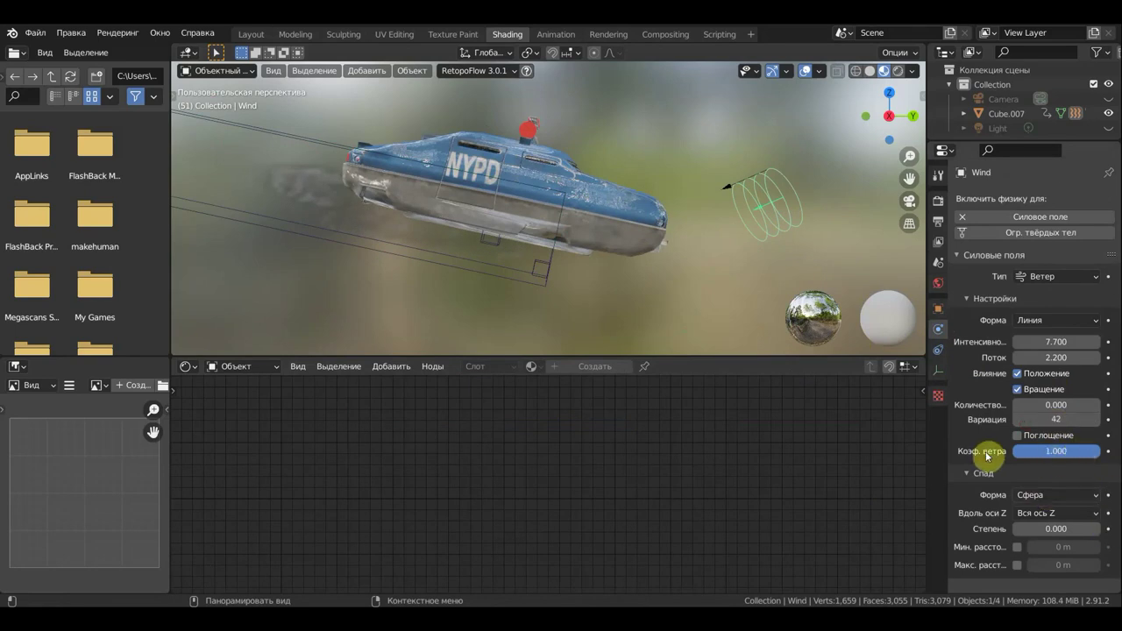
left_click_drag(1055, 450, 1029, 450)
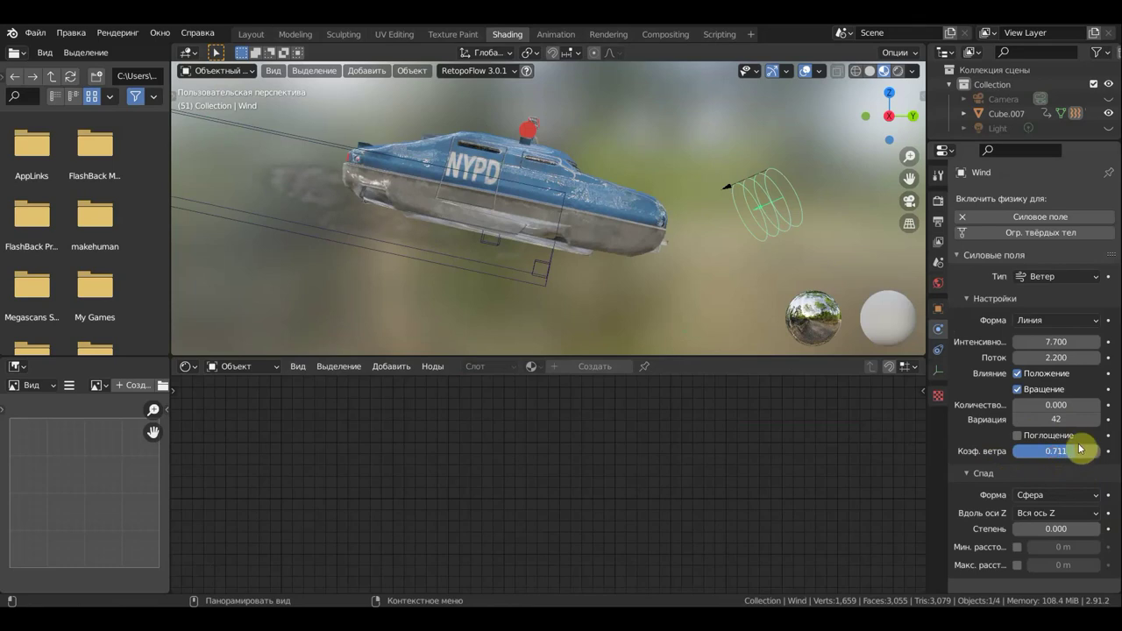
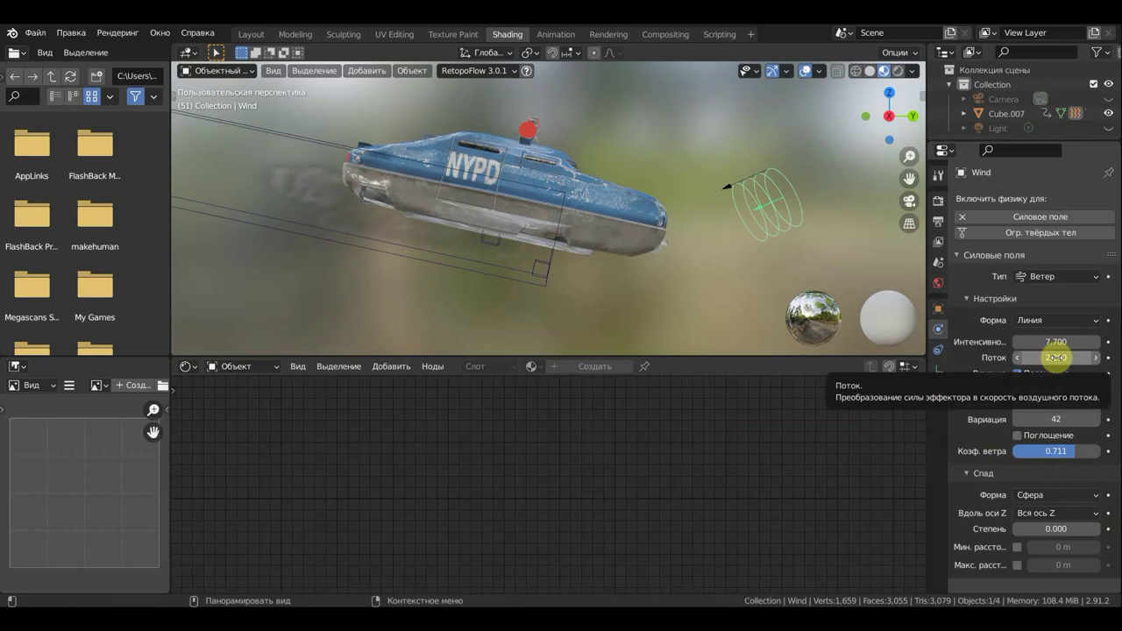
Step: Lower the wind field to strength 2.600 and flow 1.300, then play the animation
left_click_drag(1058, 358, 1057, 358)
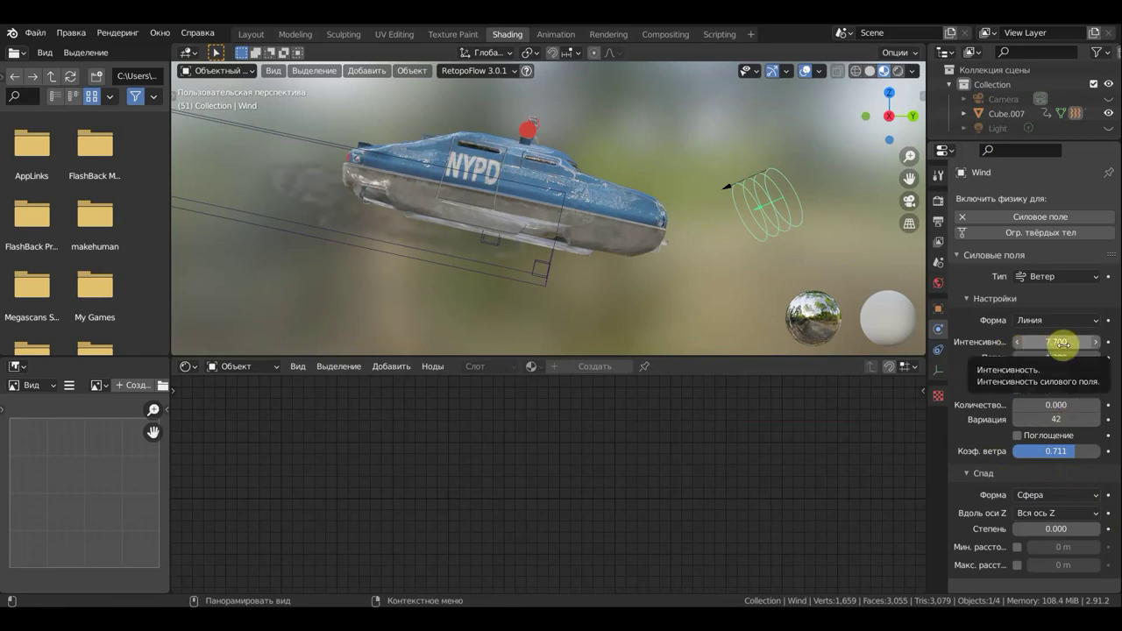
left_click_drag(1058, 342, 999, 342)
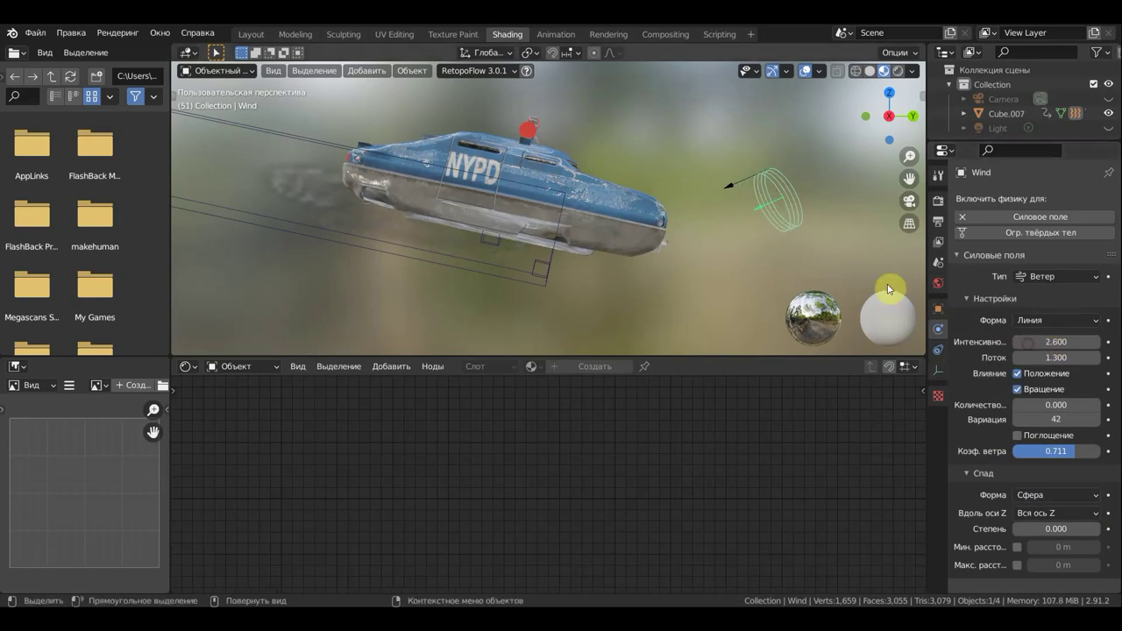
key("space")
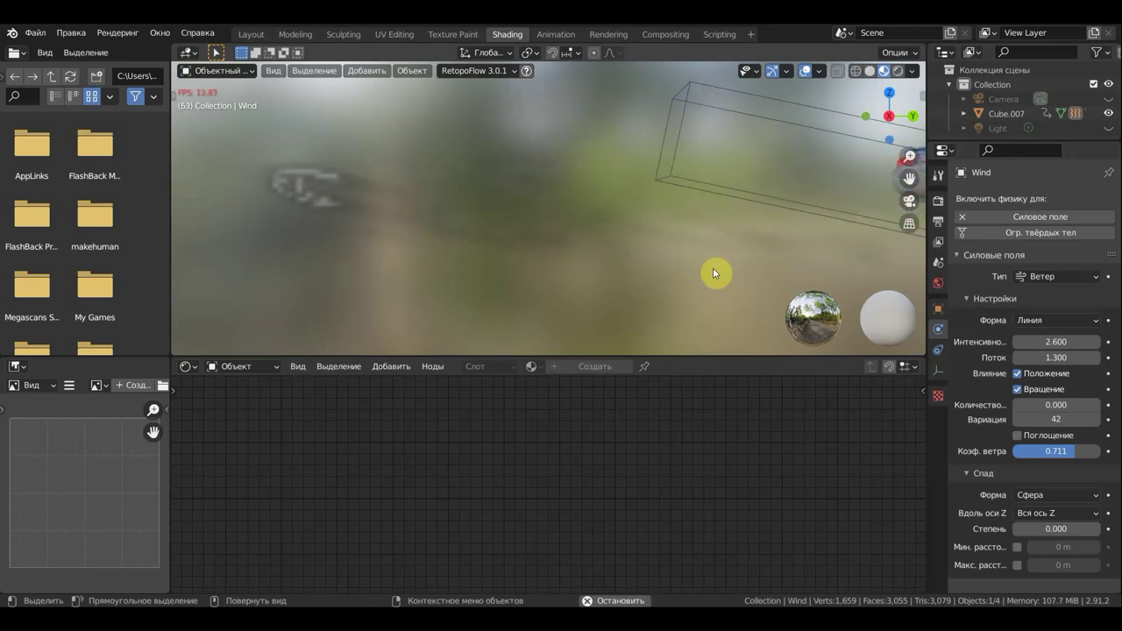
left_click(252, 35)
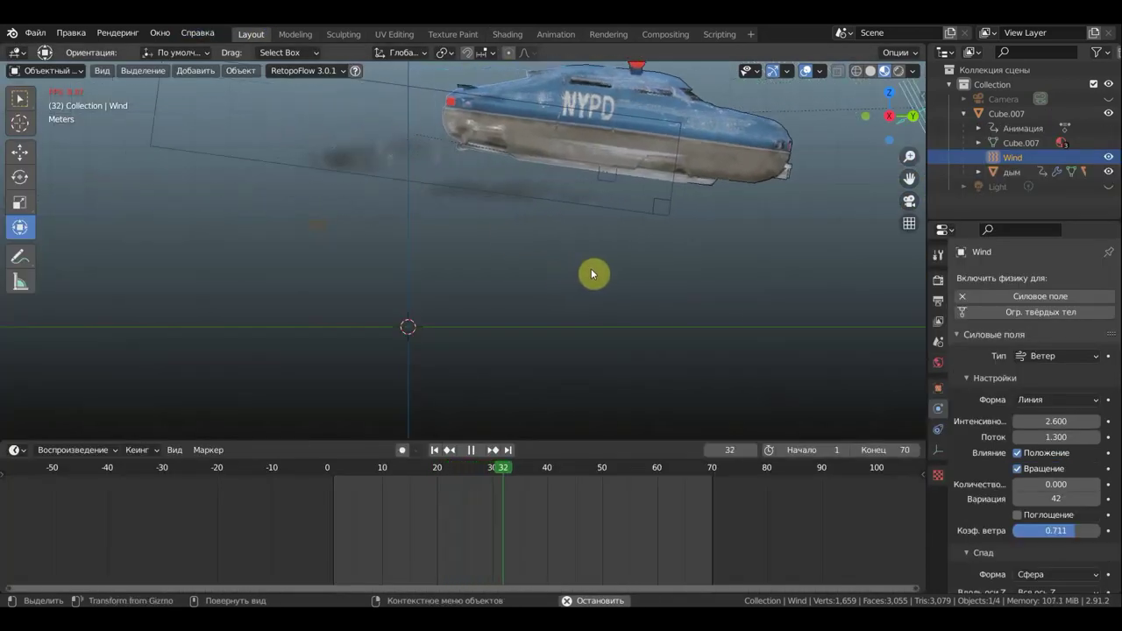
Step: Move the wind force field higher and away from the car, then test it in playback
key("space")
mouse_move(599, 275)
middle_mouse_down()
mouse_move(471, 295)
mouse_move(604, 288)
mouse_move(497, 272)
mouse_move(683, 275)
mouse_move(669, 261)
mouse_move(634, 293)
mouse_move(708, 283)
mouse_move(804, 246)
mouse_move(787, 234)
middle_mouse_up()
mouse_move(785, 229)
left_mouse_down()
mouse_move(720, 212)
mouse_move(761, 219)
left_mouse_up()
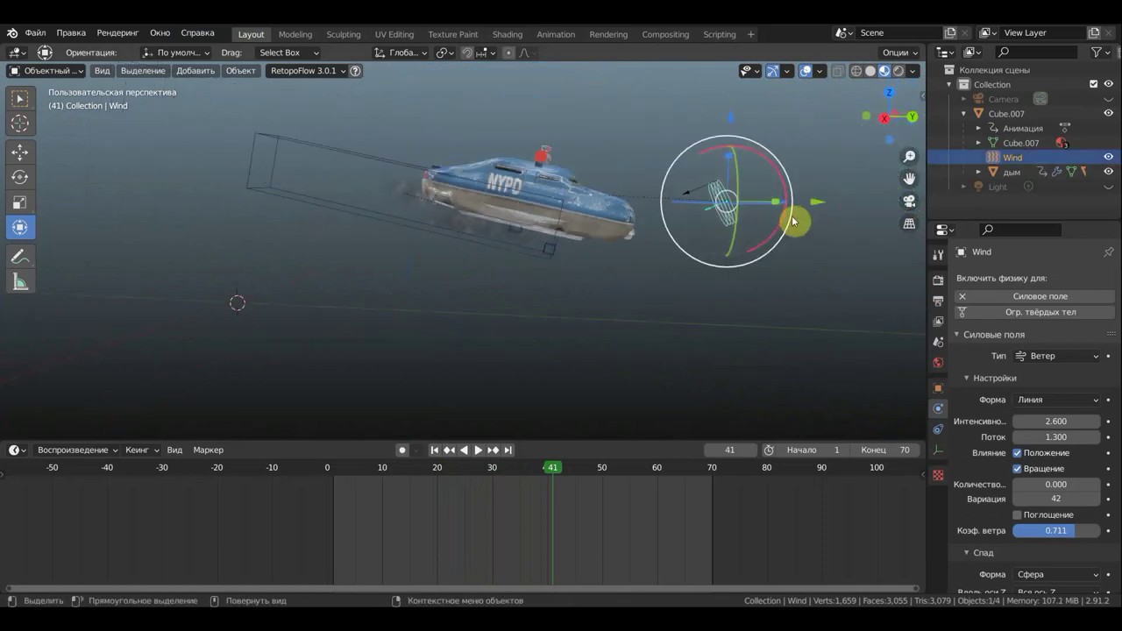
left_click(871, 156)
key("space")
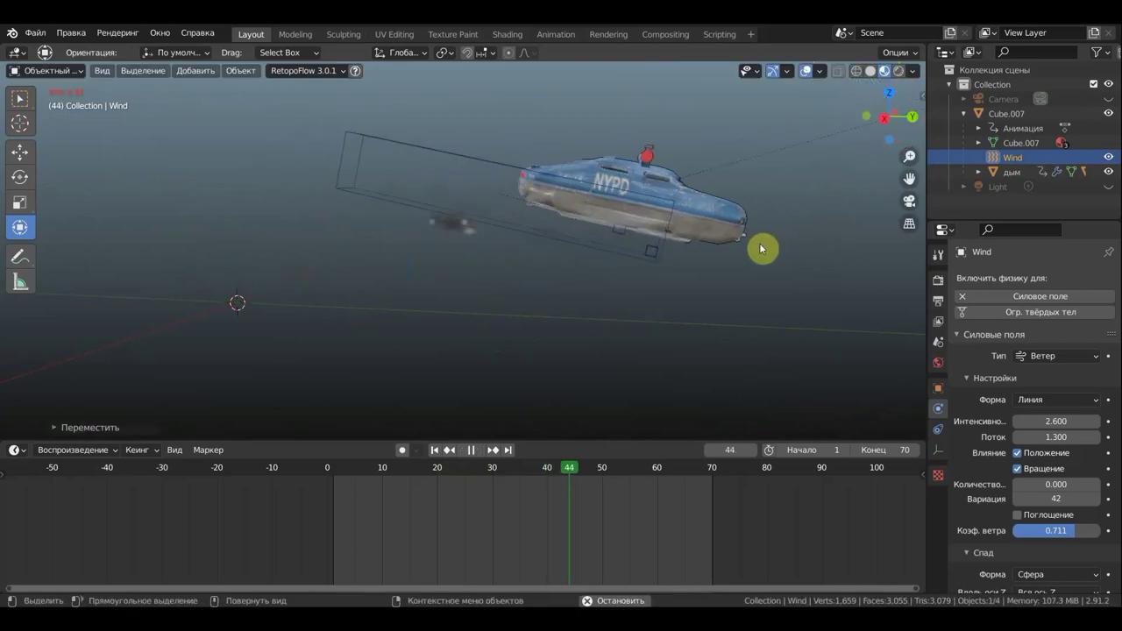
key("space")
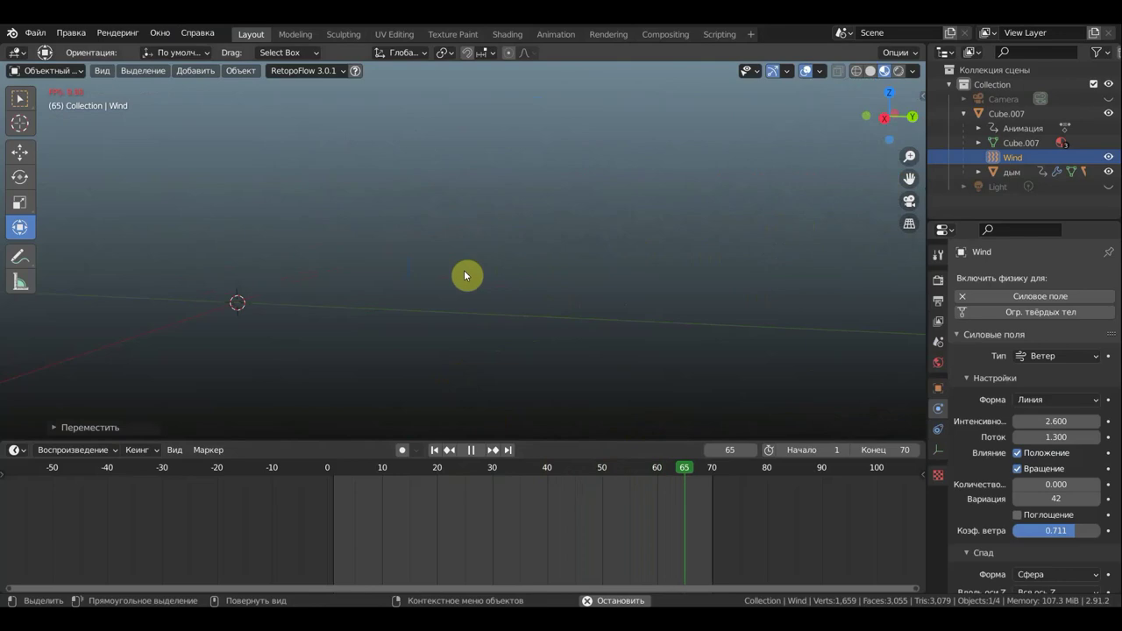
Step: Inspect the smoke trail with overlays hidden, stopping at frame 49, then select the smoke domain
middle_click_drag(465, 276, 554, 269)
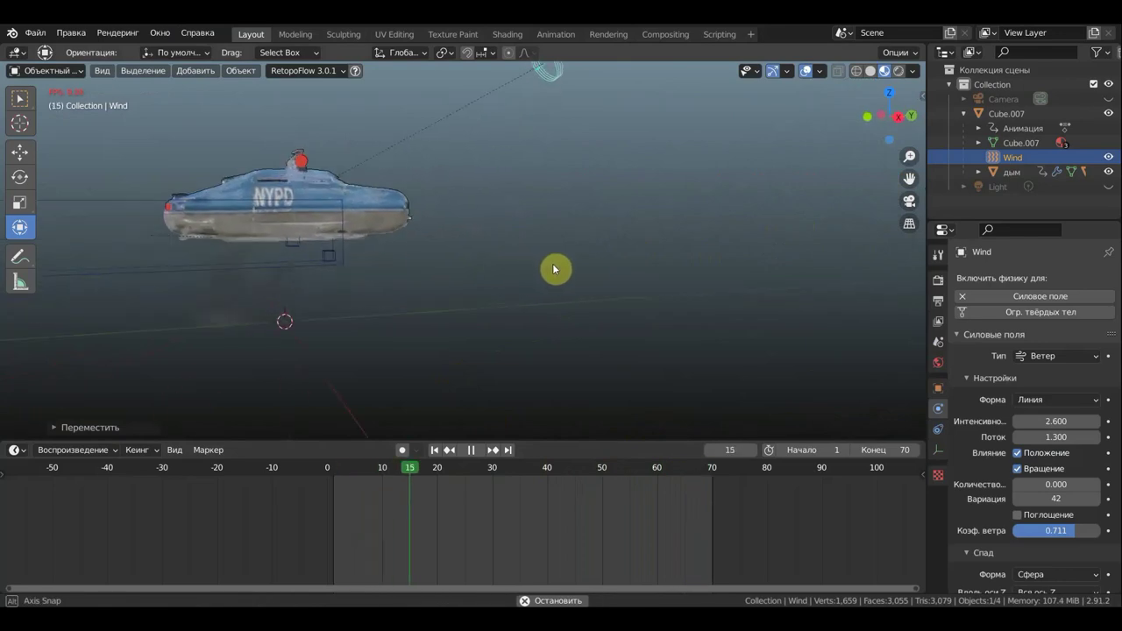
middle_click_drag(553, 269, 526, 275)
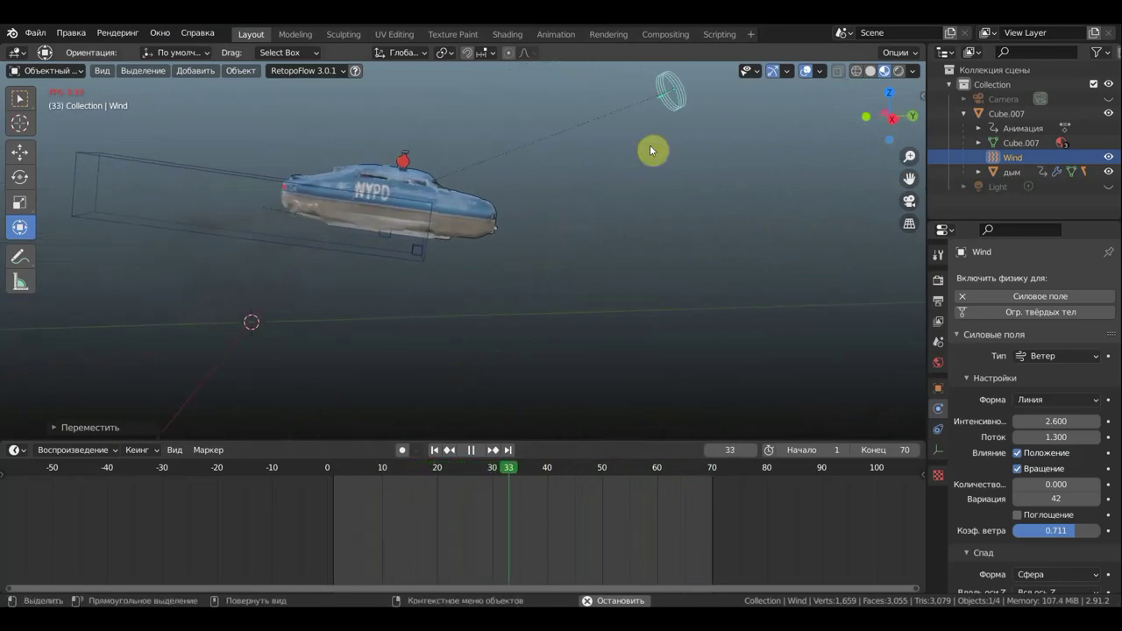
left_click(805, 71)
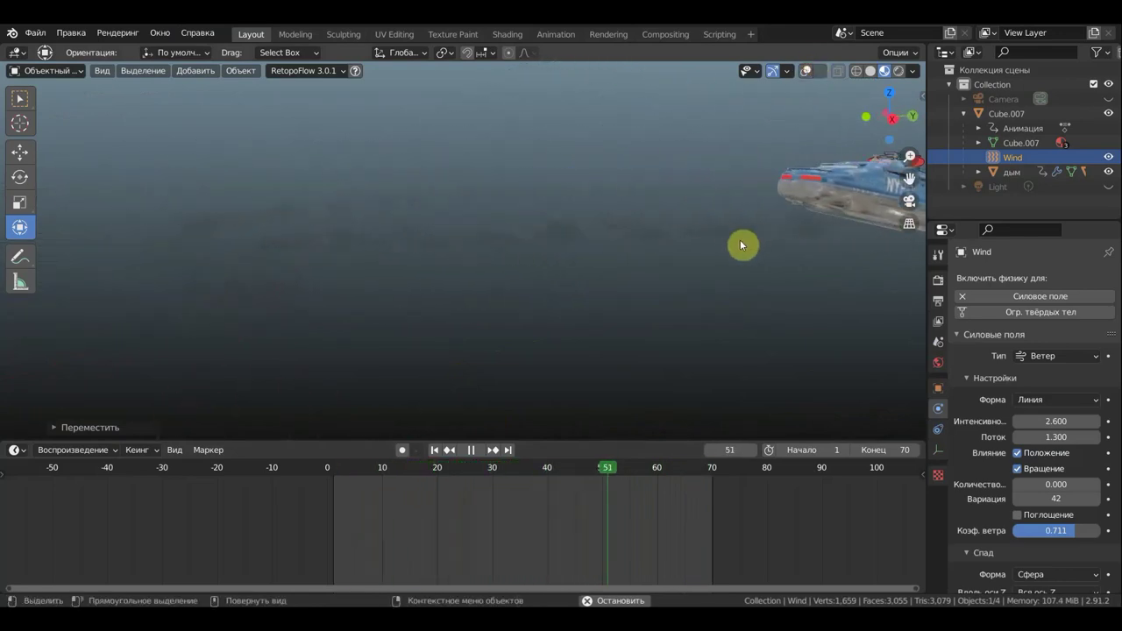
mouse_move(700, 248)
middle_mouse_down()
mouse_move(680, 257)
mouse_move(708, 252)
middle_mouse_up()
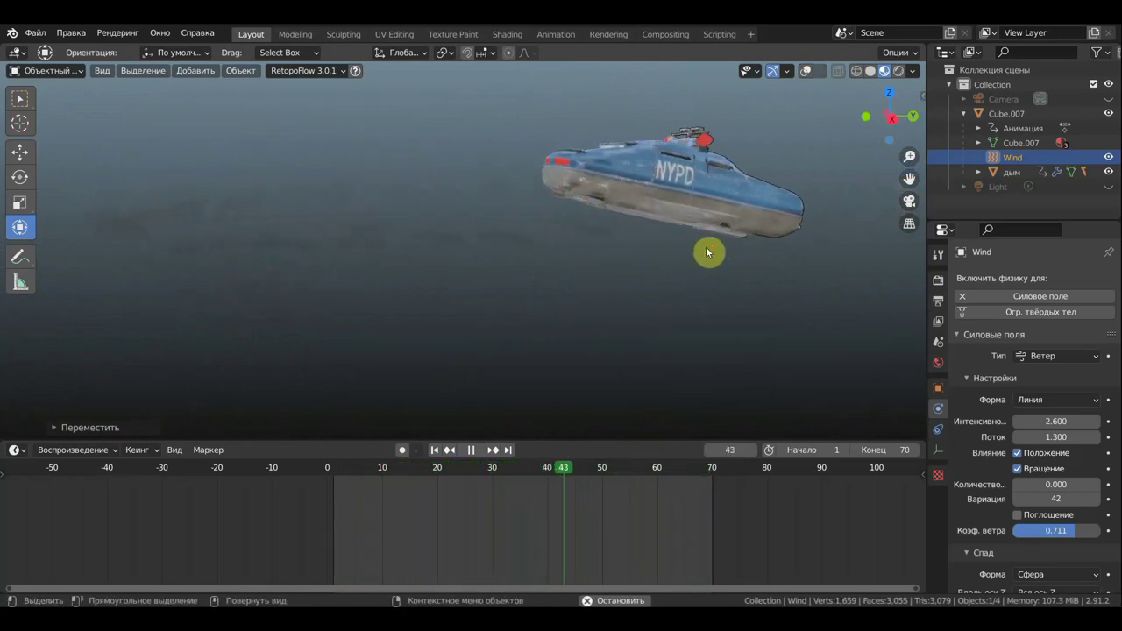
key("space")
mouse_move(725, 252)
middle_mouse_down()
mouse_move(635, 259)
mouse_move(614, 242)
middle_mouse_up()
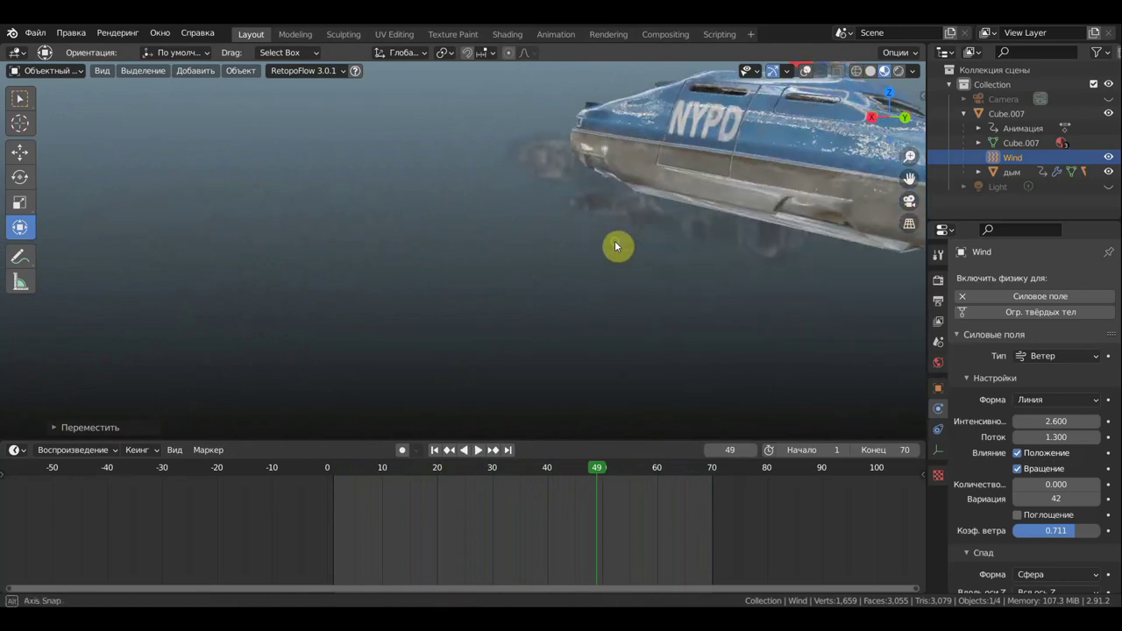
left_click(700, 236)
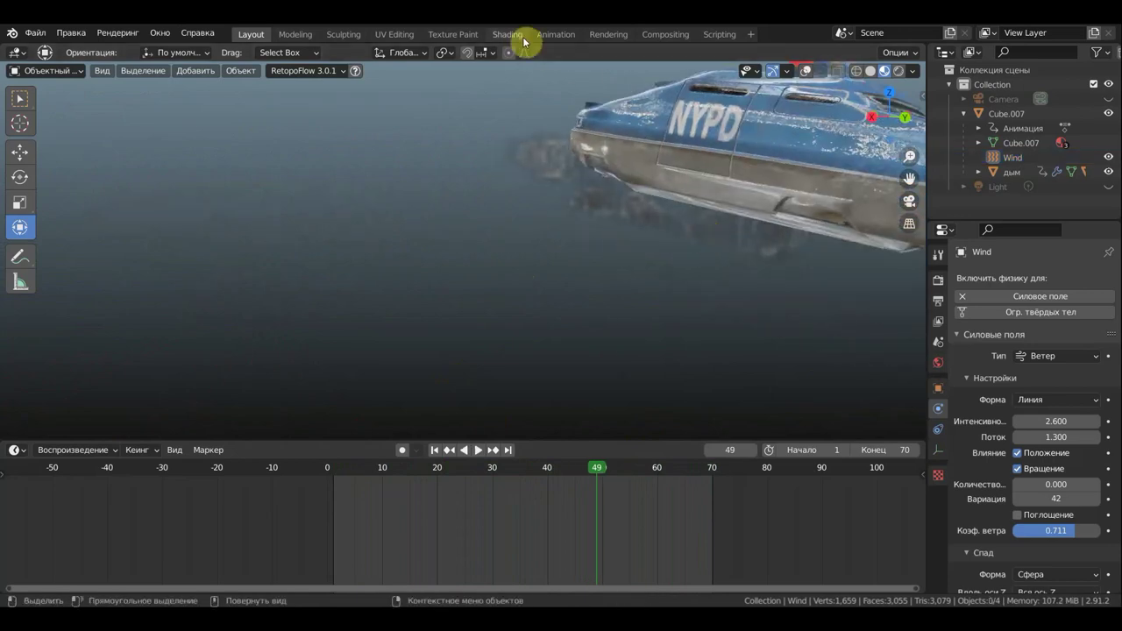
left_click(802, 72)
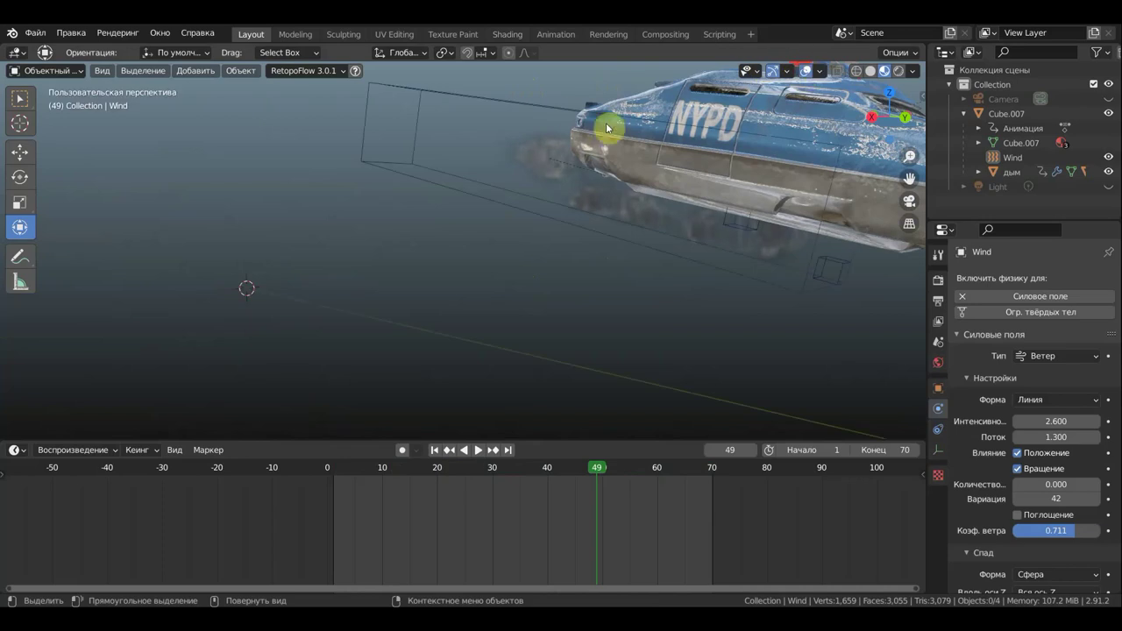
left_click(570, 114)
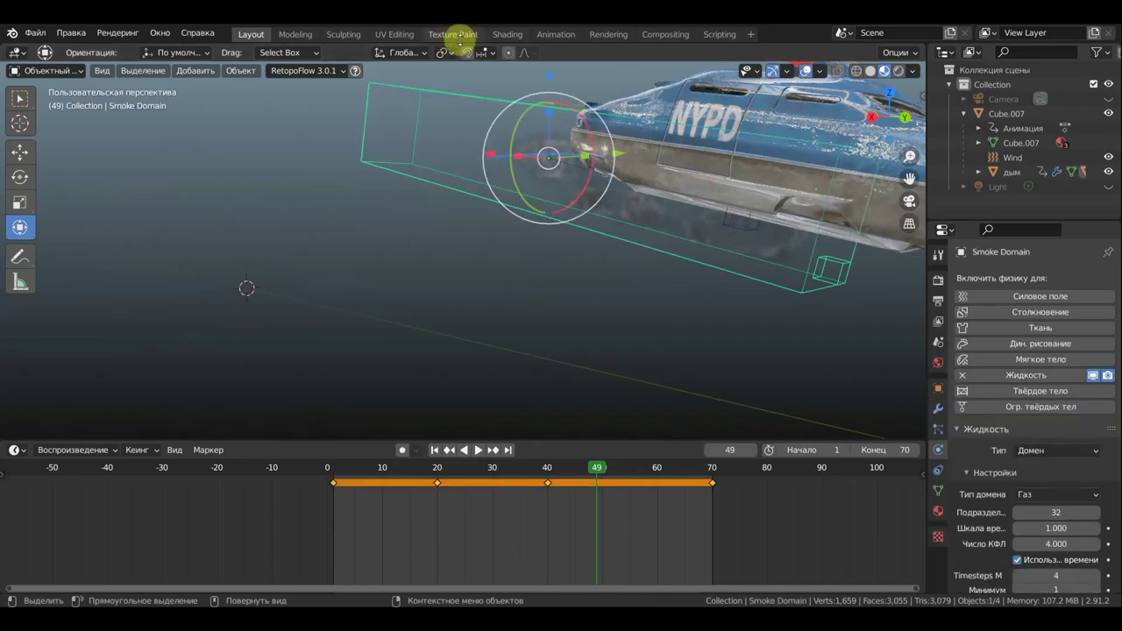
Step: In Shading, move the smoke colour-ramp stop to 0.430 and set the density Multiply to 12.200
left_click(511, 35)
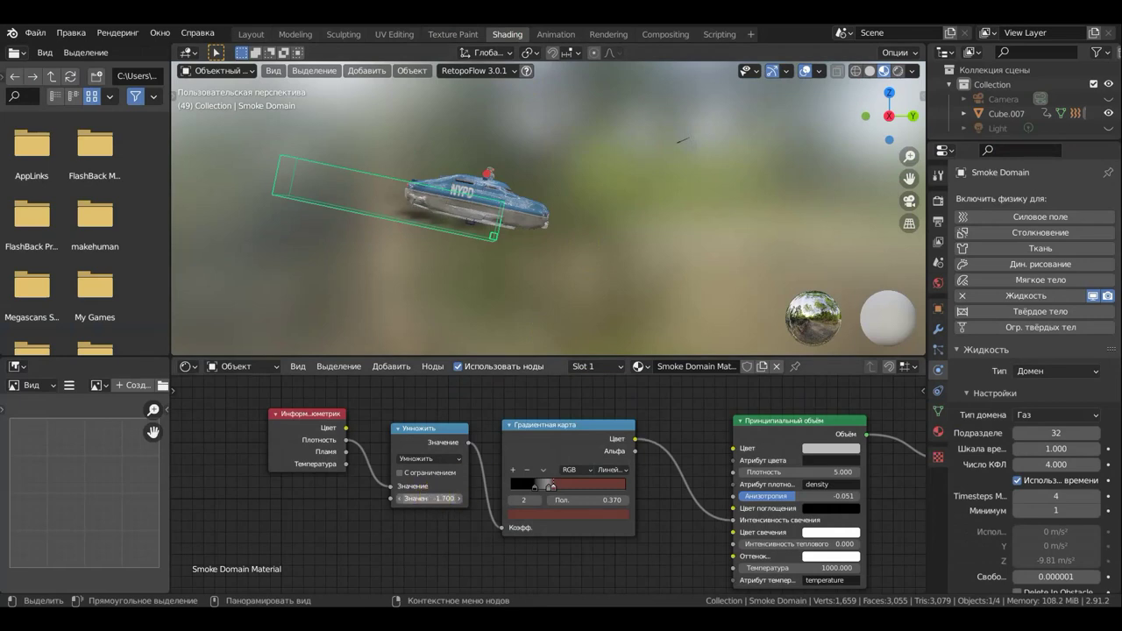
scroll(539, 292, "up", 2)
scroll(539, 292, "up", 3)
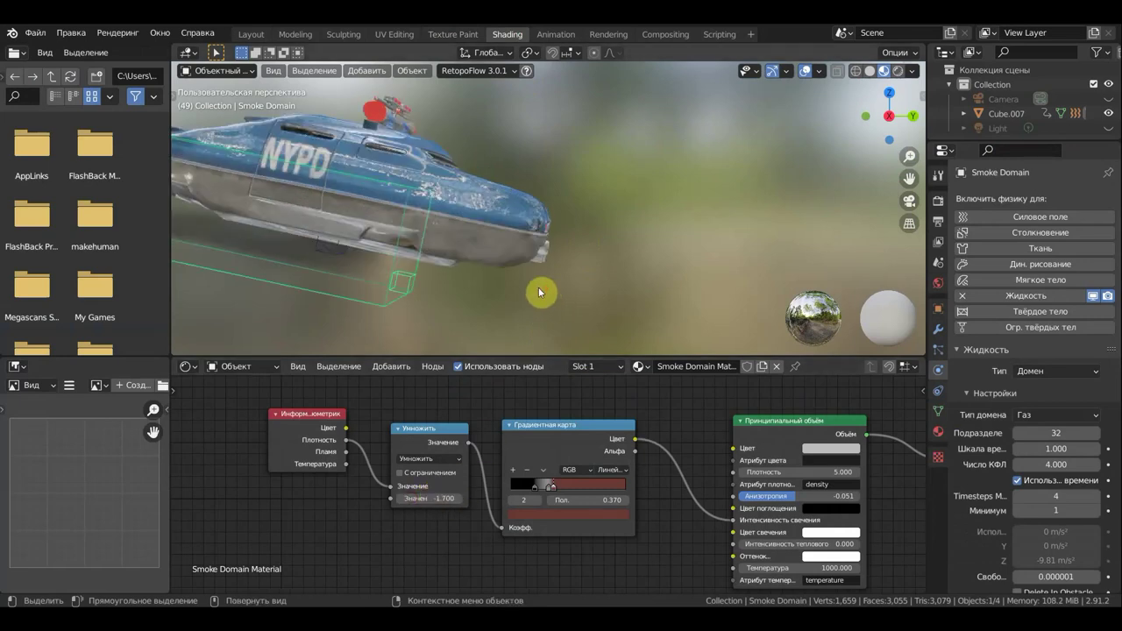
middle_click_drag(556, 289, 739, 298)
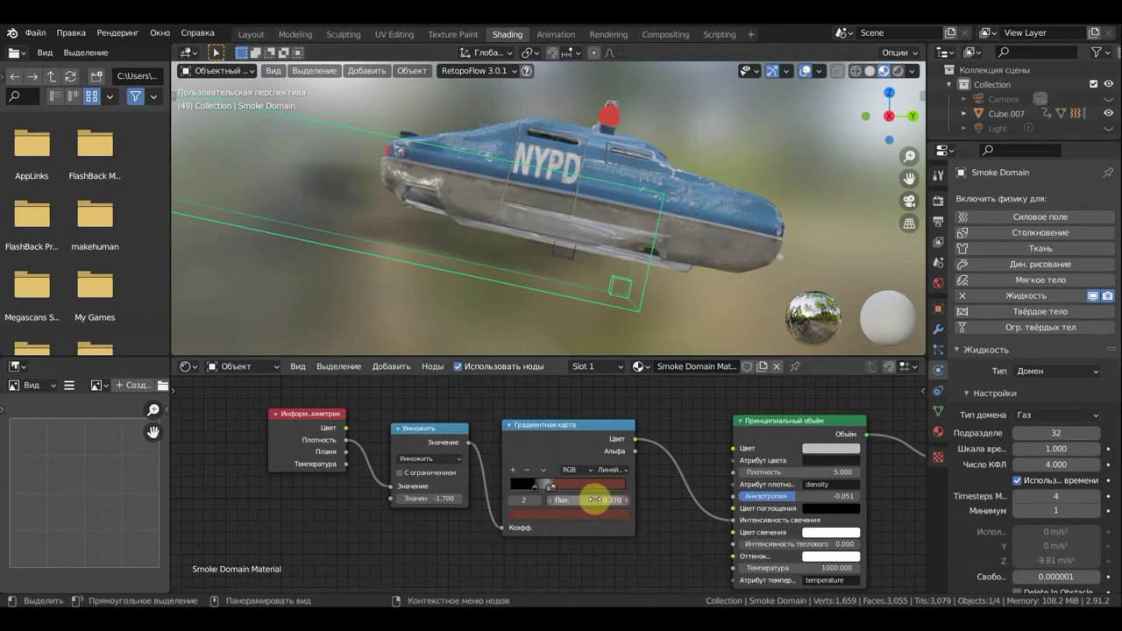
mouse_move(552, 486)
left_mouse_down()
mouse_move(592, 488)
mouse_move(510, 488)
mouse_move(576, 487)
mouse_move(560, 488)
left_mouse_up()
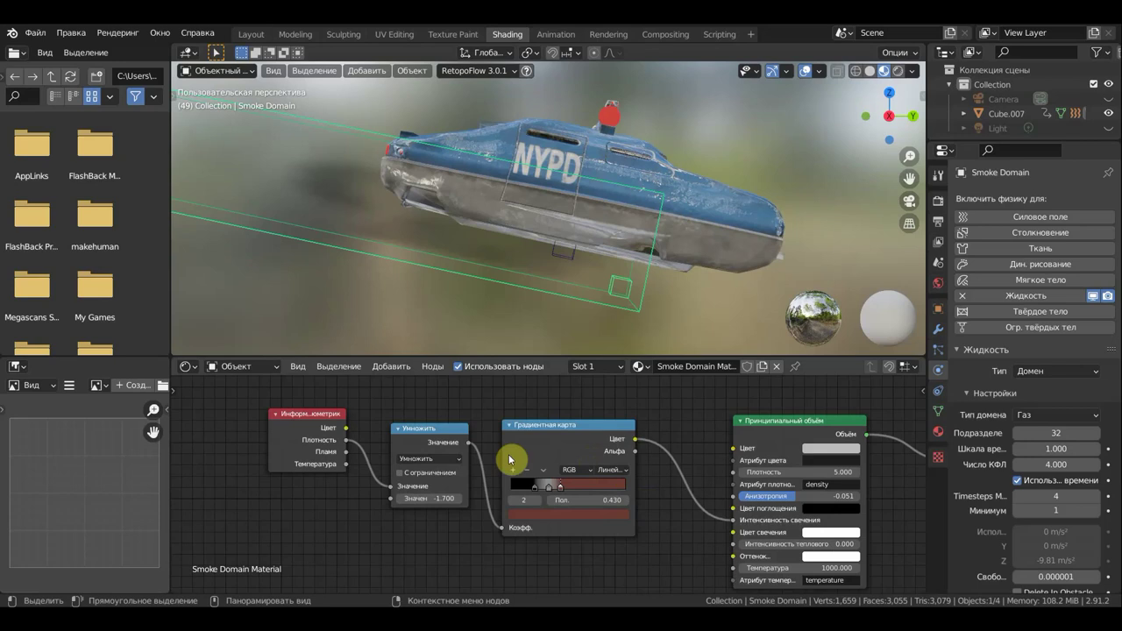
left_click_drag(433, 496, 578, 496)
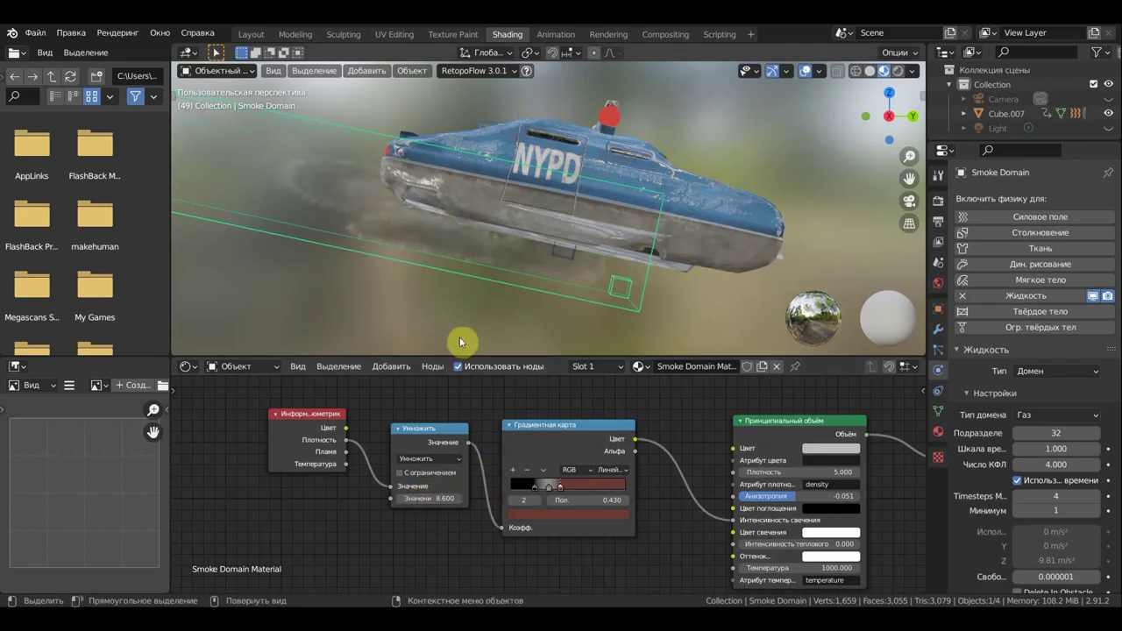
Step: Play the animation to preview the denser smoke trail
key("space")
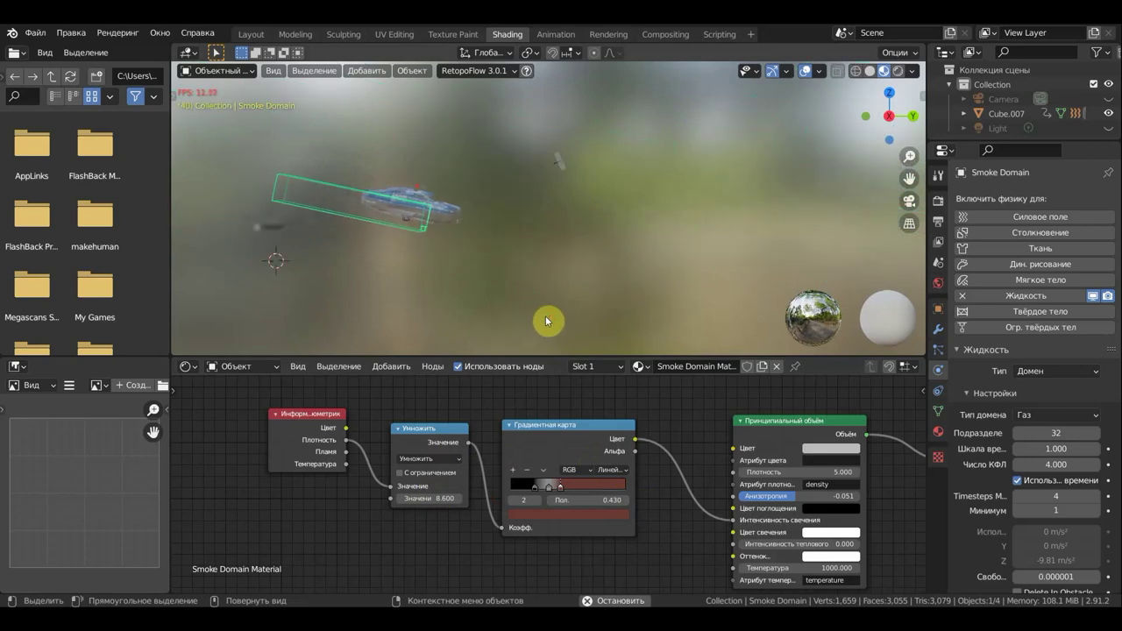
key("space")
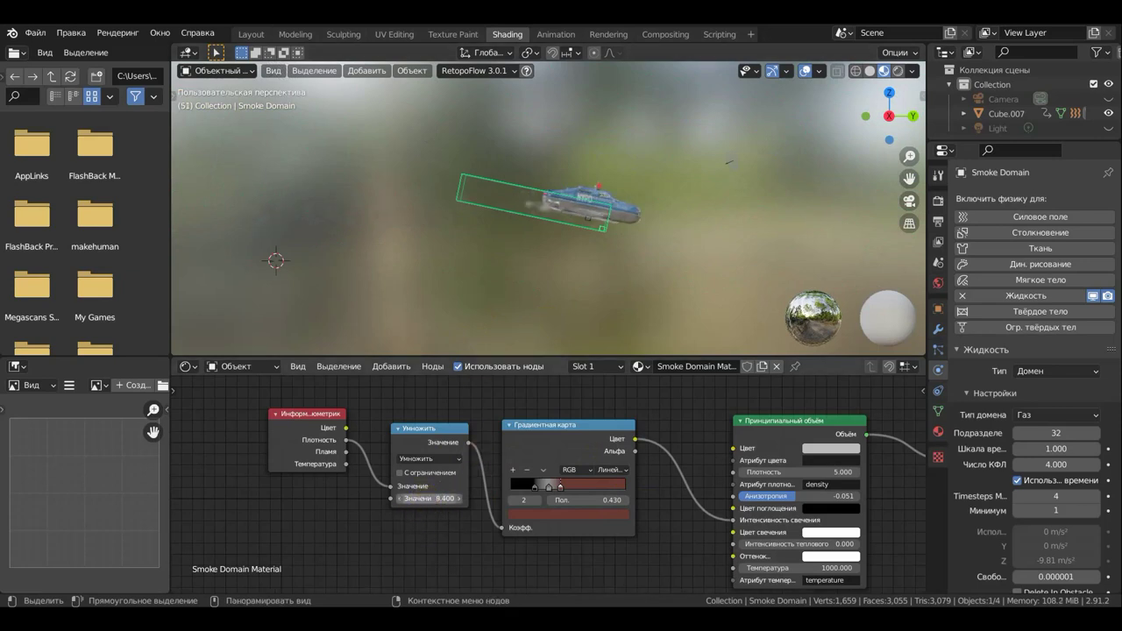
key("space")
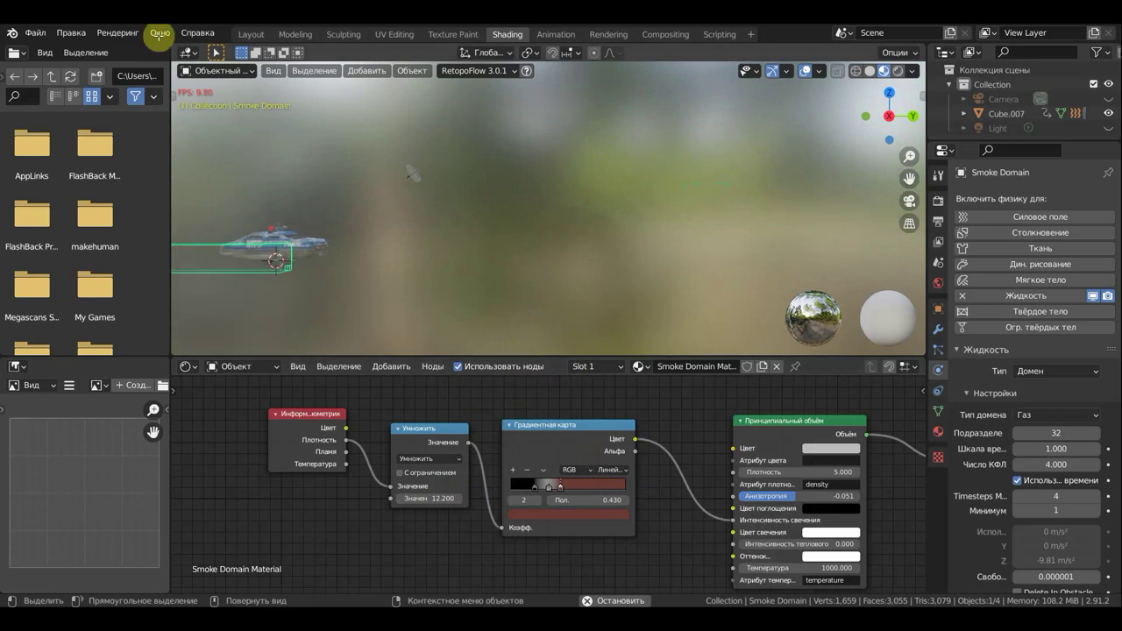
left_click(250, 34)
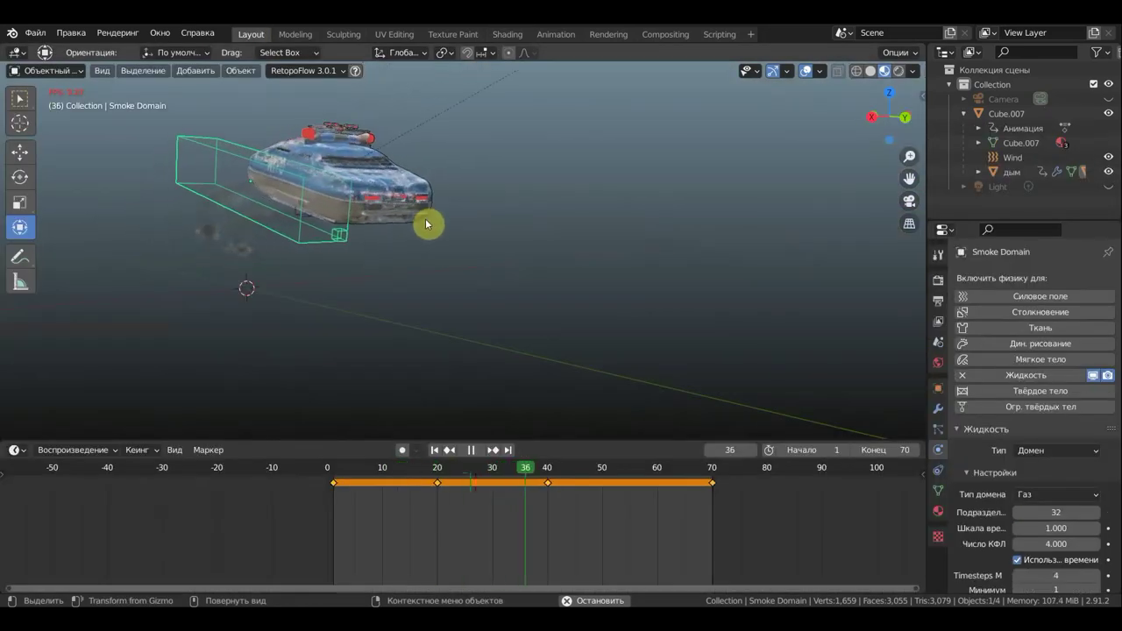
Step: Stop playback at frame 52 and select the дым smoke emitter beside the car
key("space")
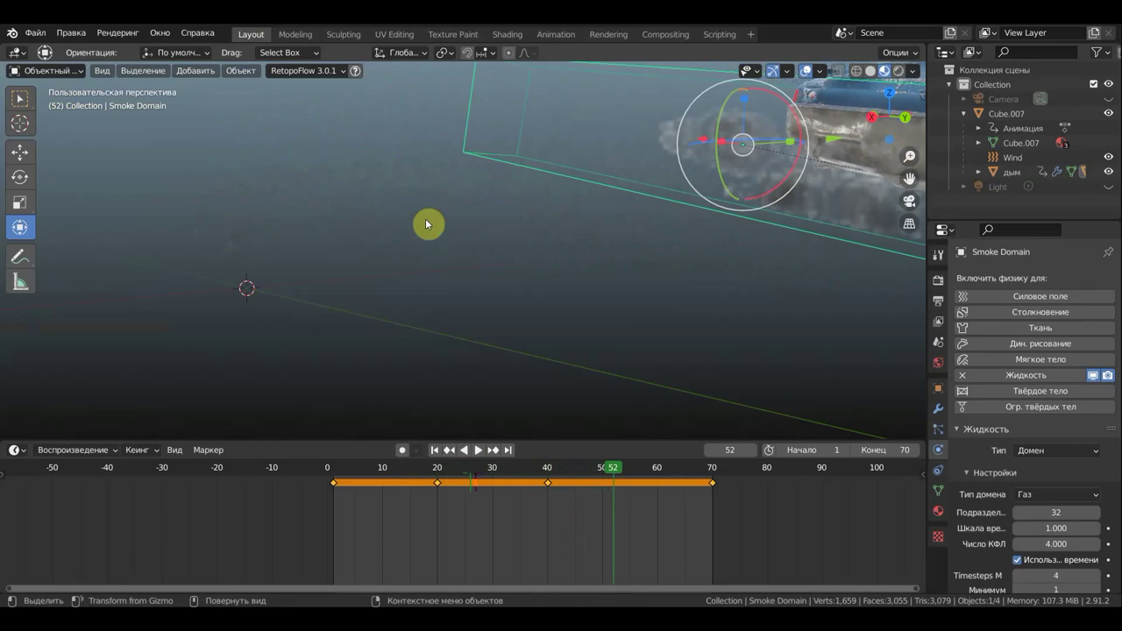
mouse_move(468, 230)
middle_mouse_down("shift")
mouse_move(295, 230)
mouse_move(418, 248)
mouse_move(339, 250)
mouse_move(660, 272)
mouse_move(764, 296)
middle_mouse_up("shift")
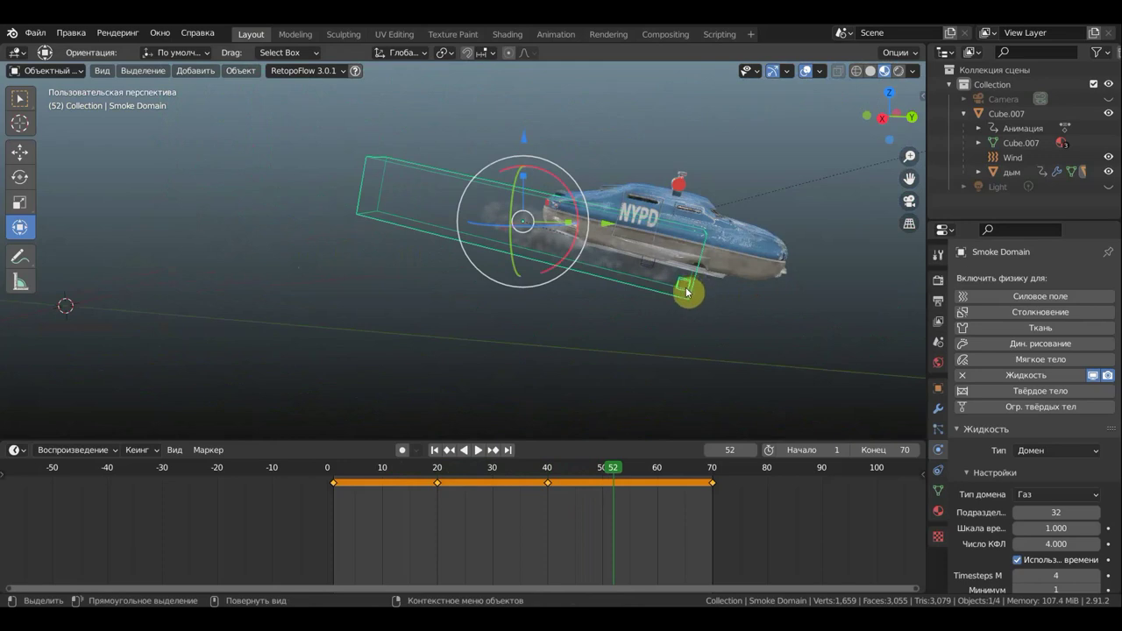
scroll(673, 291, "up", 3)
mouse_move(684, 290)
middle_mouse_down()
mouse_move(571, 288)
mouse_move(607, 279)
middle_mouse_up()
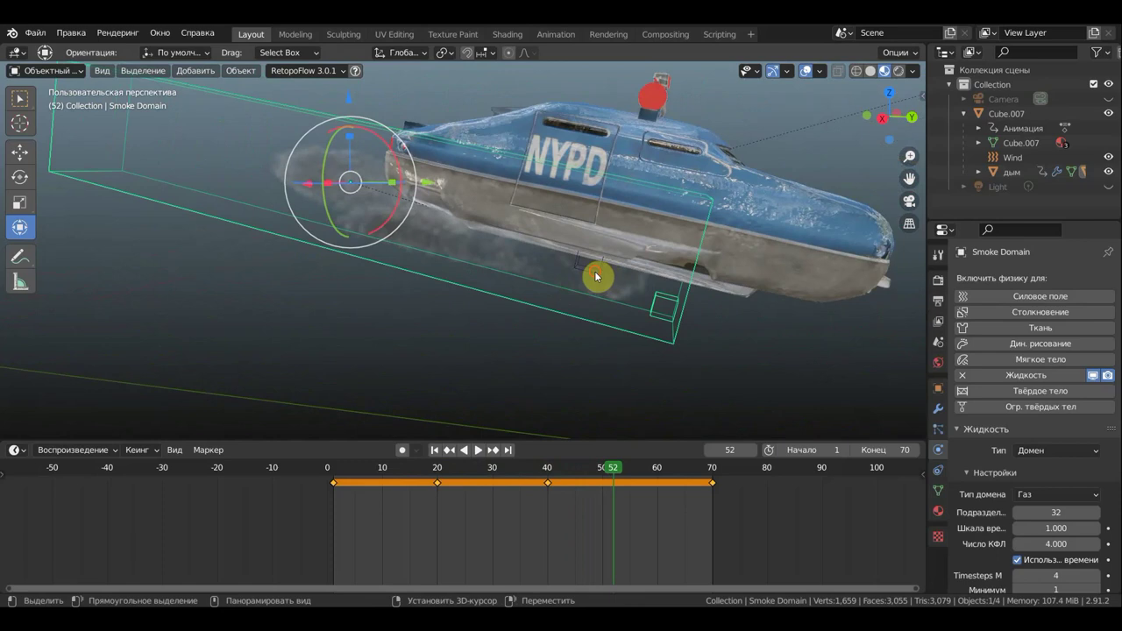
left_click(595, 276)
scroll(543, 313, "down", 3)
mouse_move(594, 320)
middle_mouse_down()
mouse_move(714, 330)
mouse_move(717, 319)
middle_mouse_up()
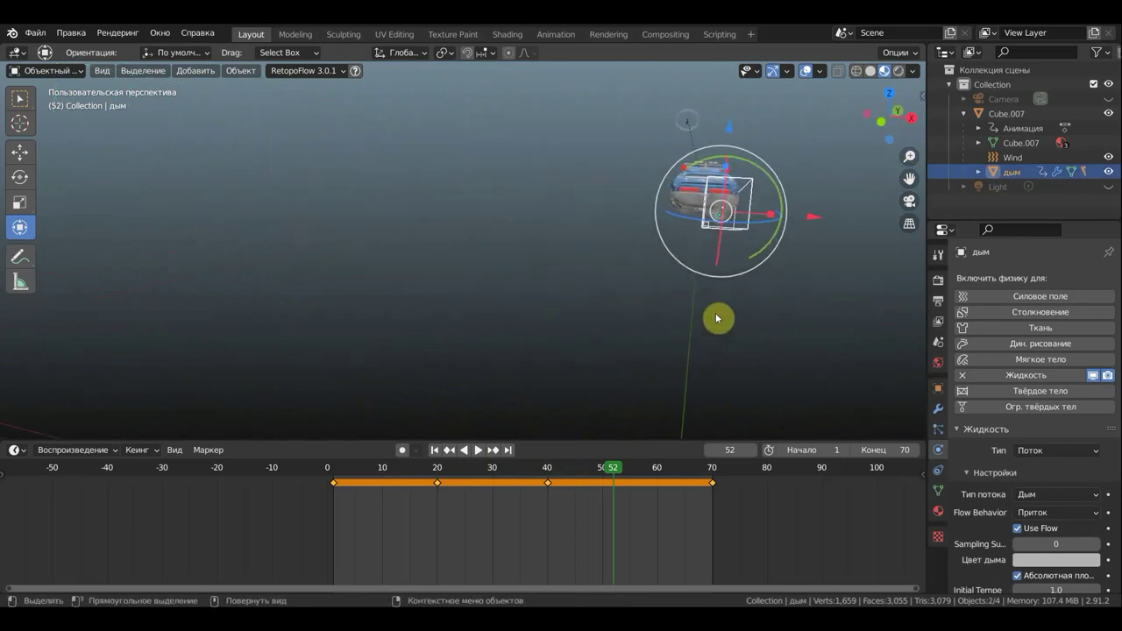
Step: Duplicate the дым emitter into дым.001 and shift it along the car
key("shift+d")
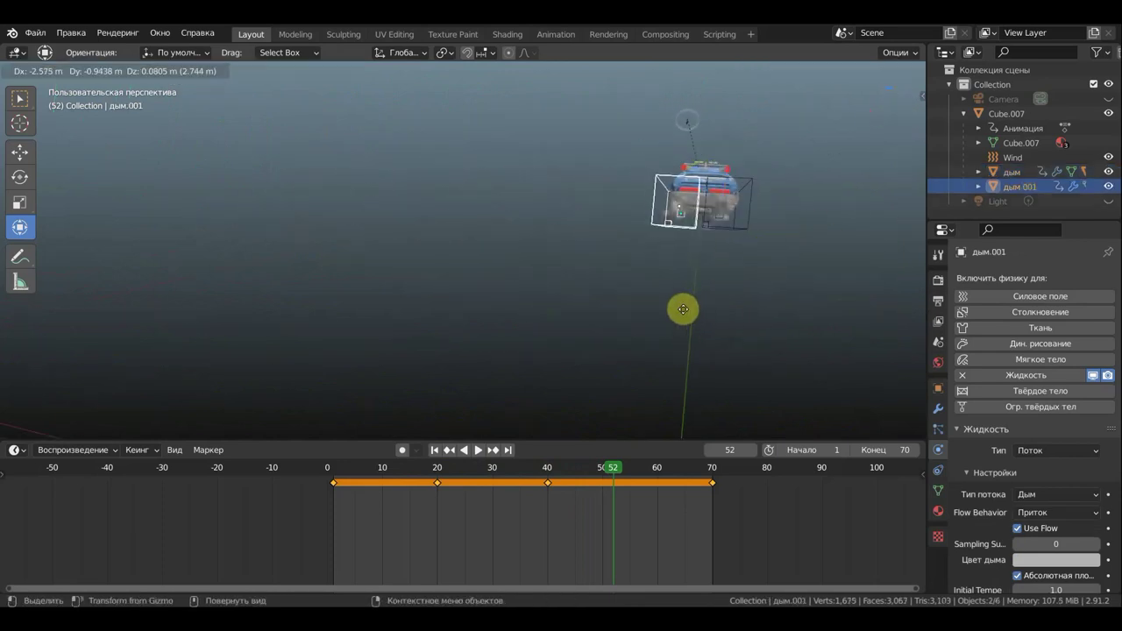
left_click(688, 307)
mouse_move(689, 313)
middle_mouse_down()
mouse_move(704, 310)
mouse_move(565, 298)
mouse_move(563, 285)
middle_mouse_up()
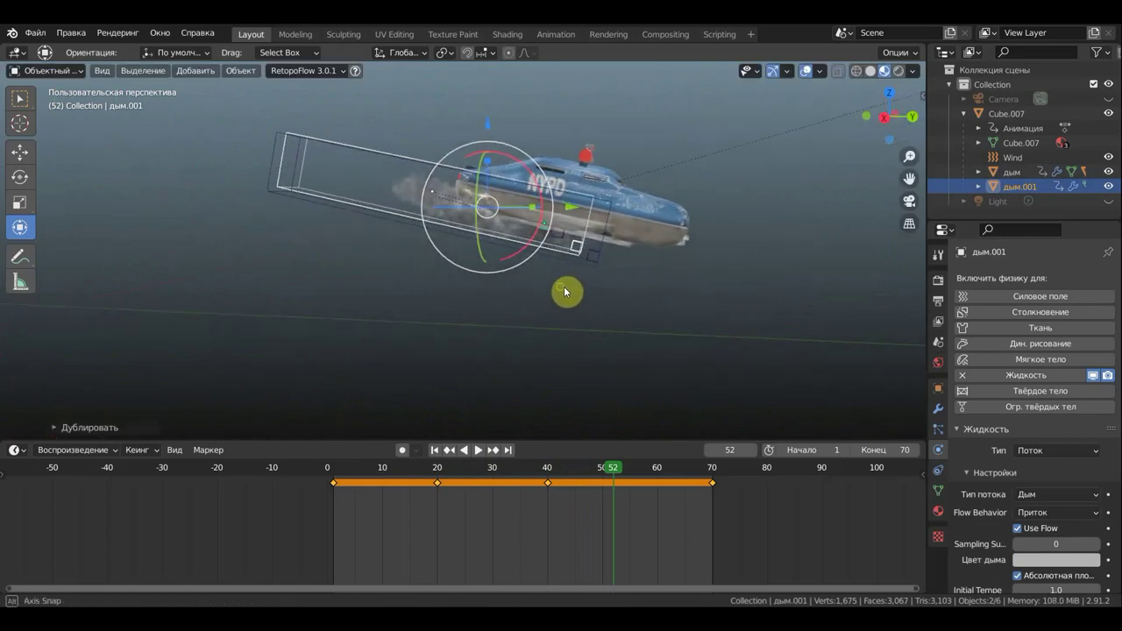
key("g")
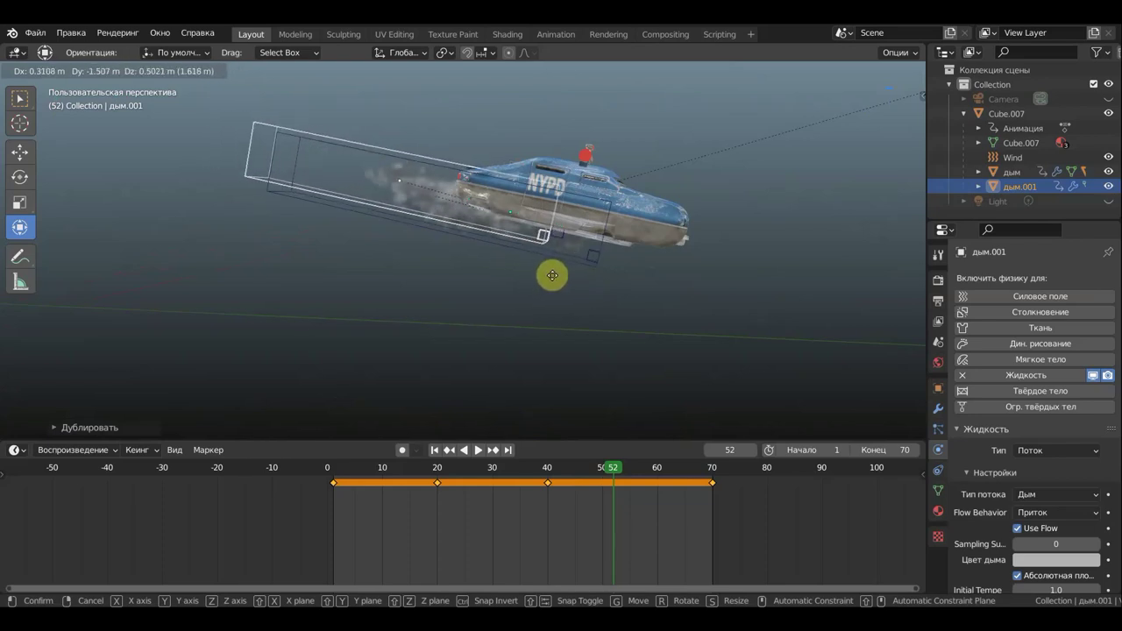
left_click(553, 281)
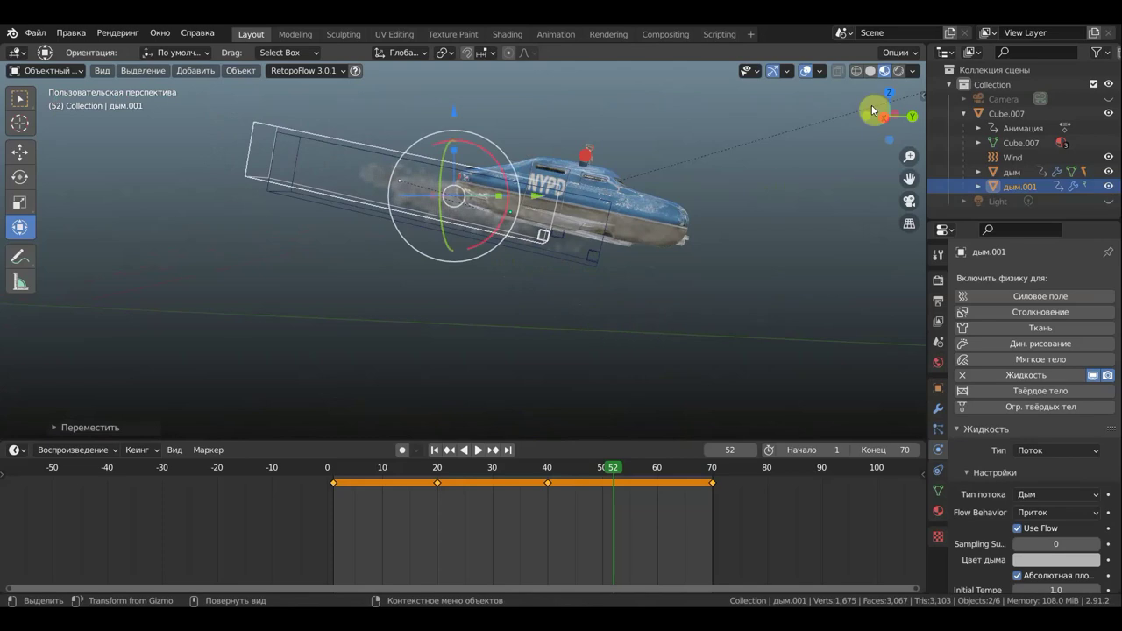
Step: Preview the two-emitter smoke with overlays hidden, then restore the overlays
left_click(803, 73)
key("space")
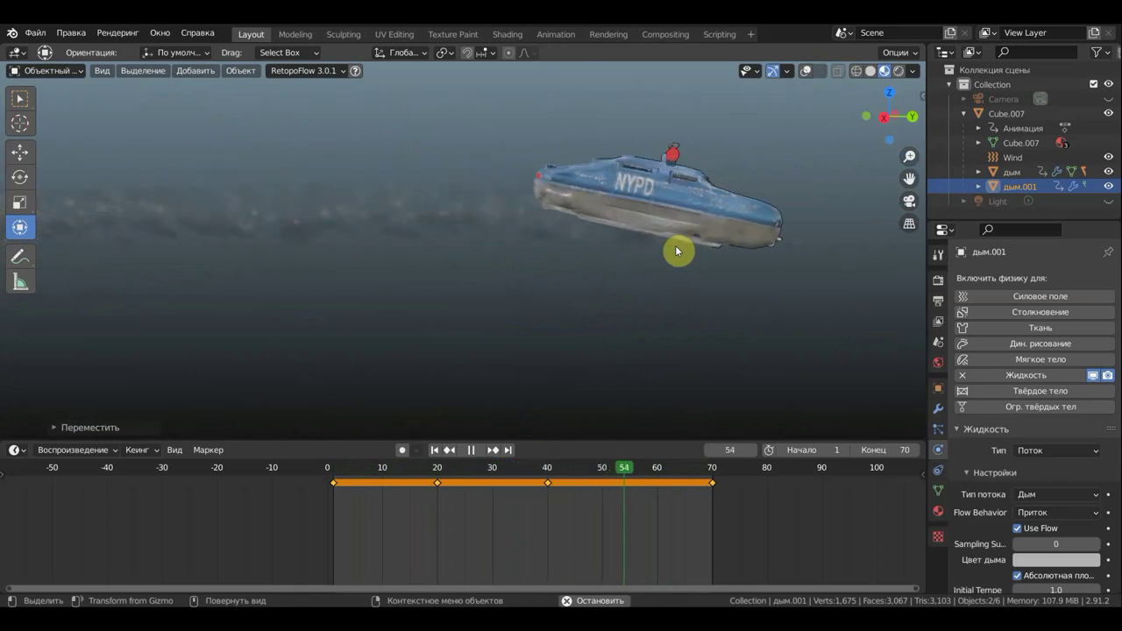
key("space")
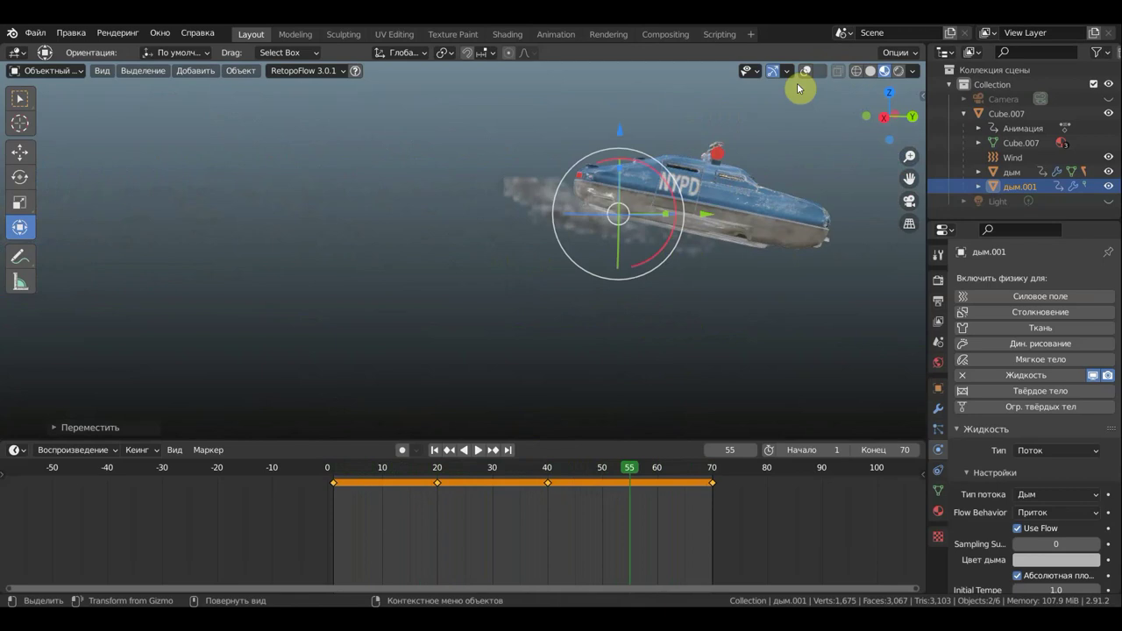
left_click(805, 70)
middle_click_drag(789, 406, 739, 353)
scroll(710, 333, "up", 5)
mouse_move(689, 313)
middle_mouse_down()
mouse_move(601, 324)
mouse_move(595, 303)
mouse_move(640, 321)
mouse_move(628, 321)
middle_mouse_up()
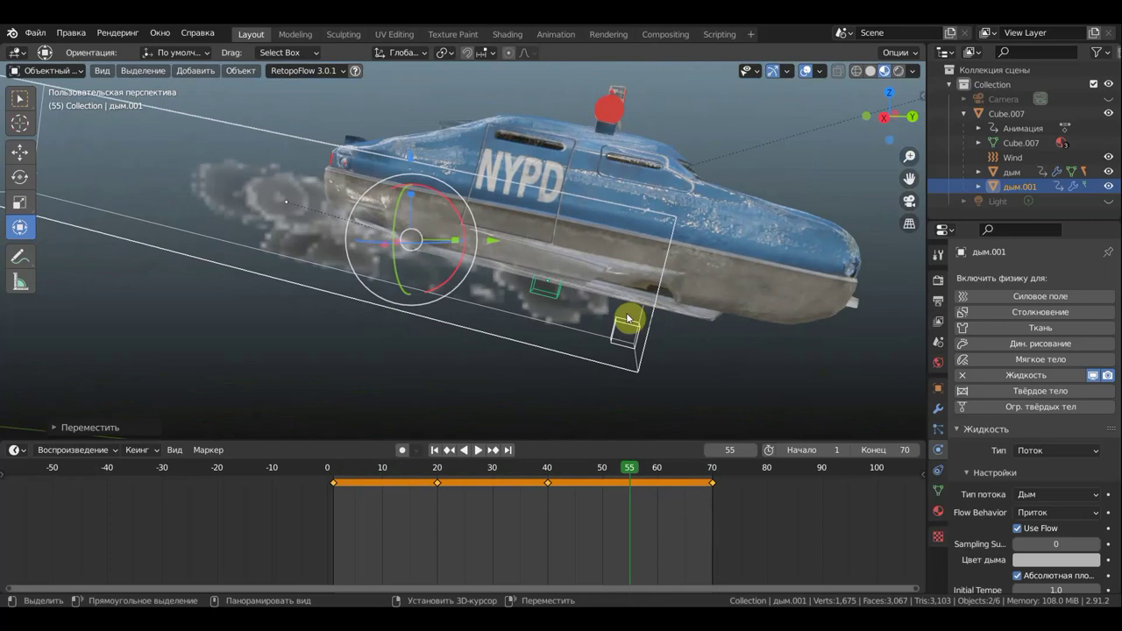
Step: Enable the outliner's per-object render visibility toggles and check the Smoke Domain objects
left_click(547, 298)
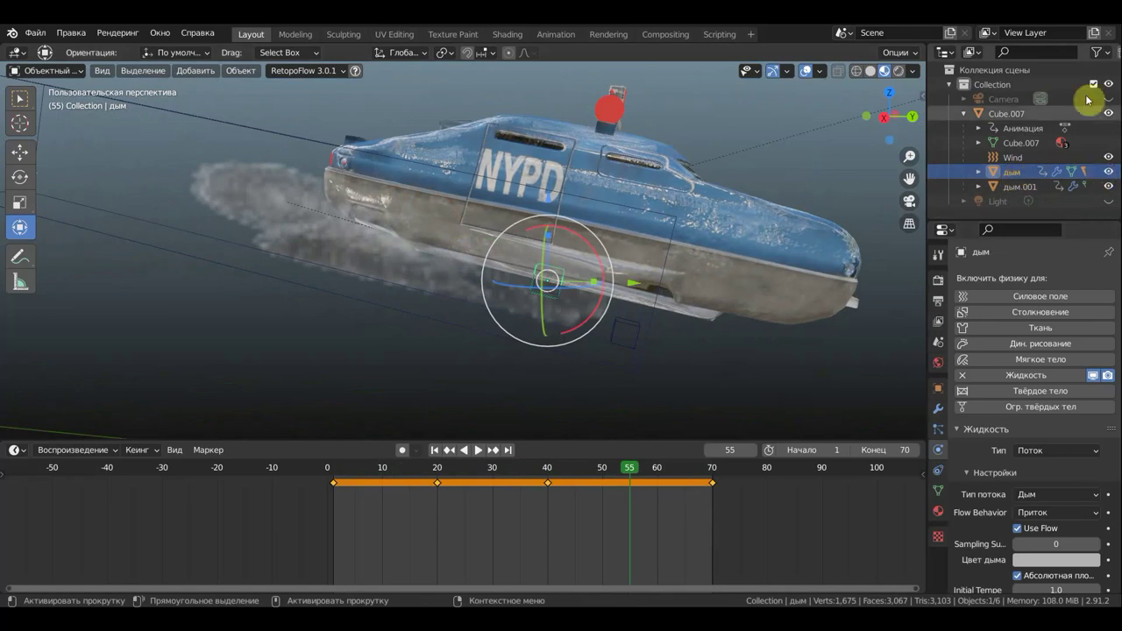
left_click(1108, 54)
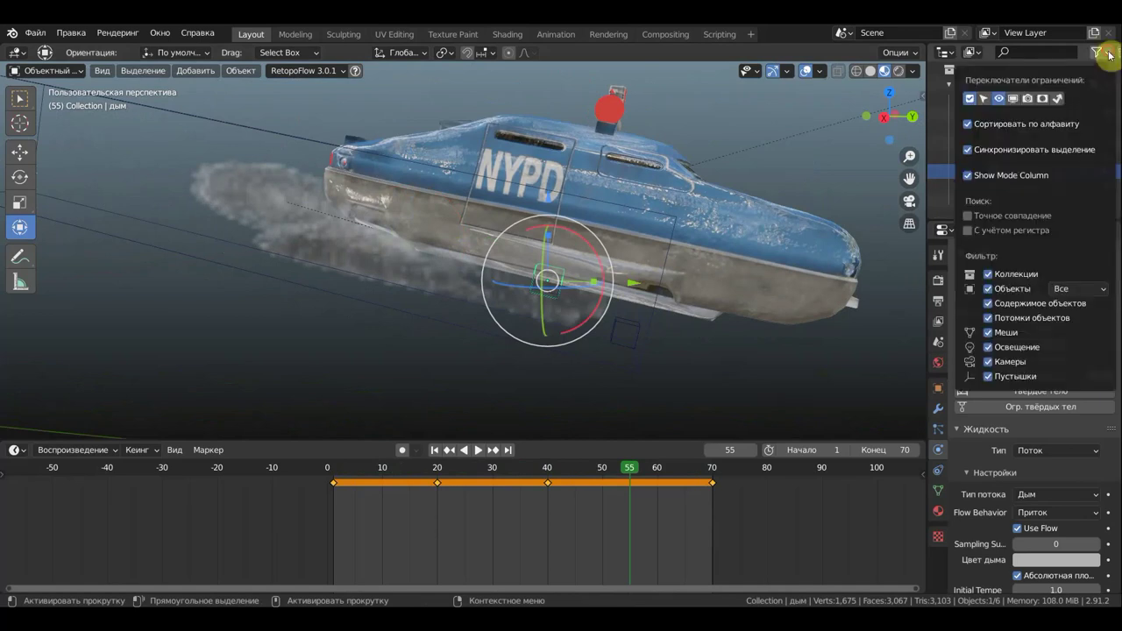
left_click(1028, 99)
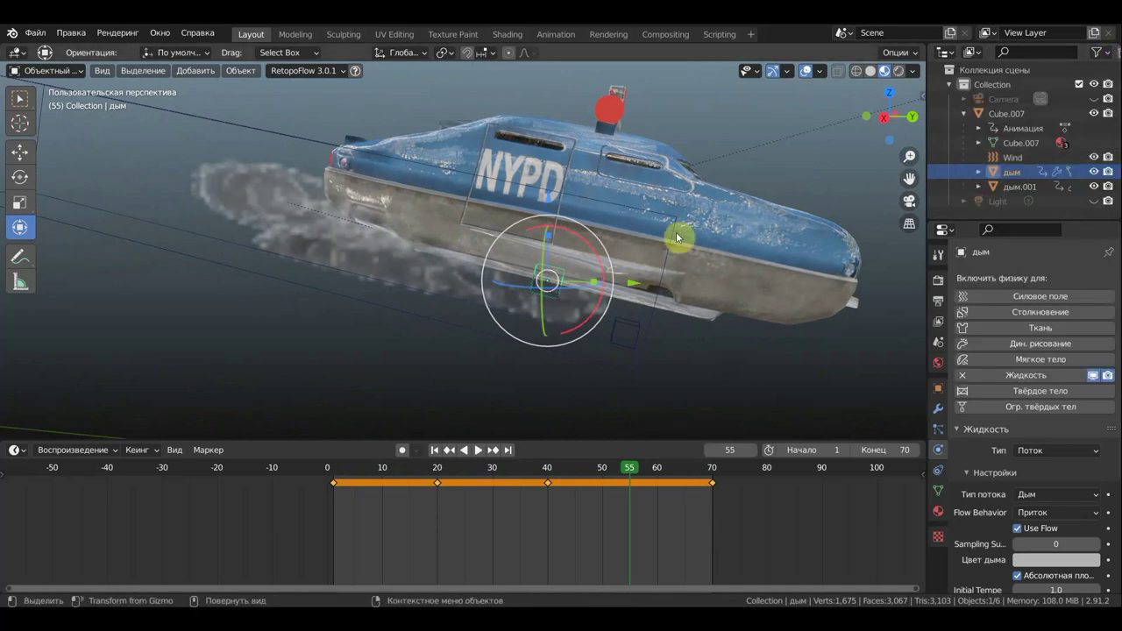
middle_click_drag(693, 260, 753, 202)
mouse_move(684, 245)
middle_mouse_down()
mouse_move(617, 318)
mouse_move(709, 245)
mouse_move(657, 251)
mouse_move(671, 251)
mouse_move(637, 274)
middle_mouse_up()
left_click(653, 267)
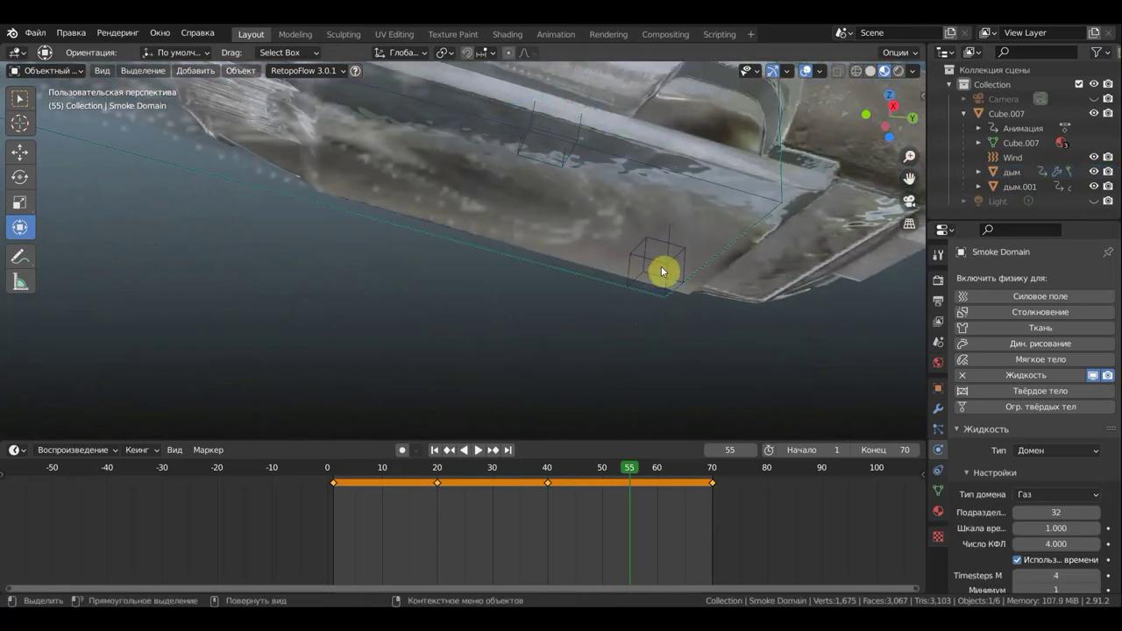
left_click(656, 269)
Step: Exclude the original дым emitter from the final render
scroll(648, 266, "down", 3)
scroll(647, 265, "down", 2)
scroll(644, 281, "down", 2)
mouse_move(642, 293)
middle_mouse_down()
mouse_move(684, 211)
mouse_move(660, 220)
middle_mouse_up()
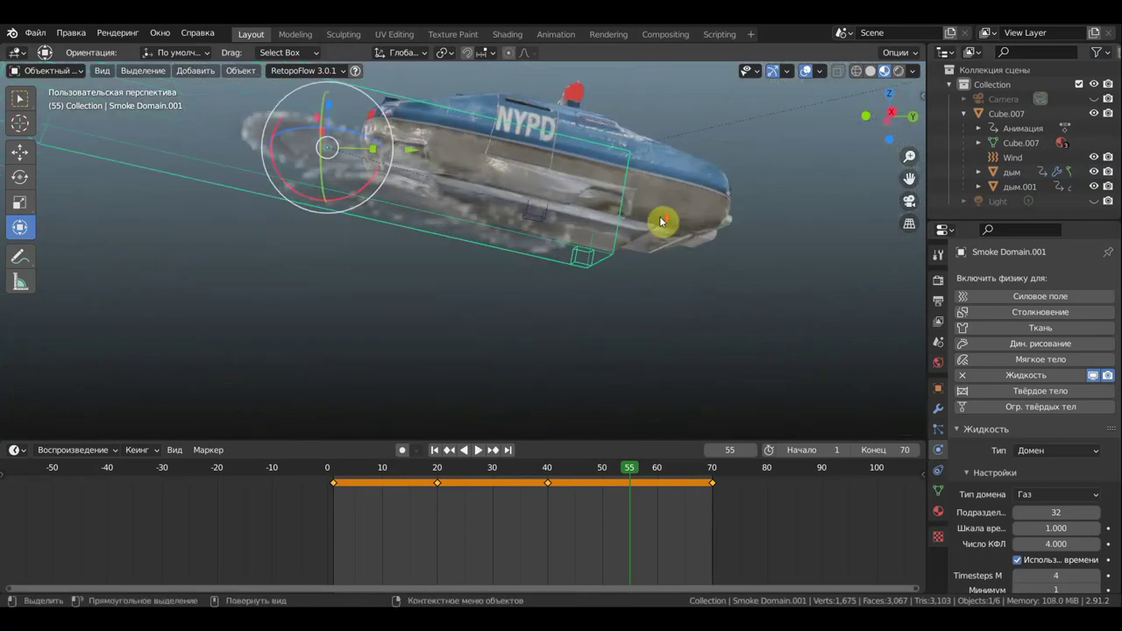
scroll(661, 220, "up", 4)
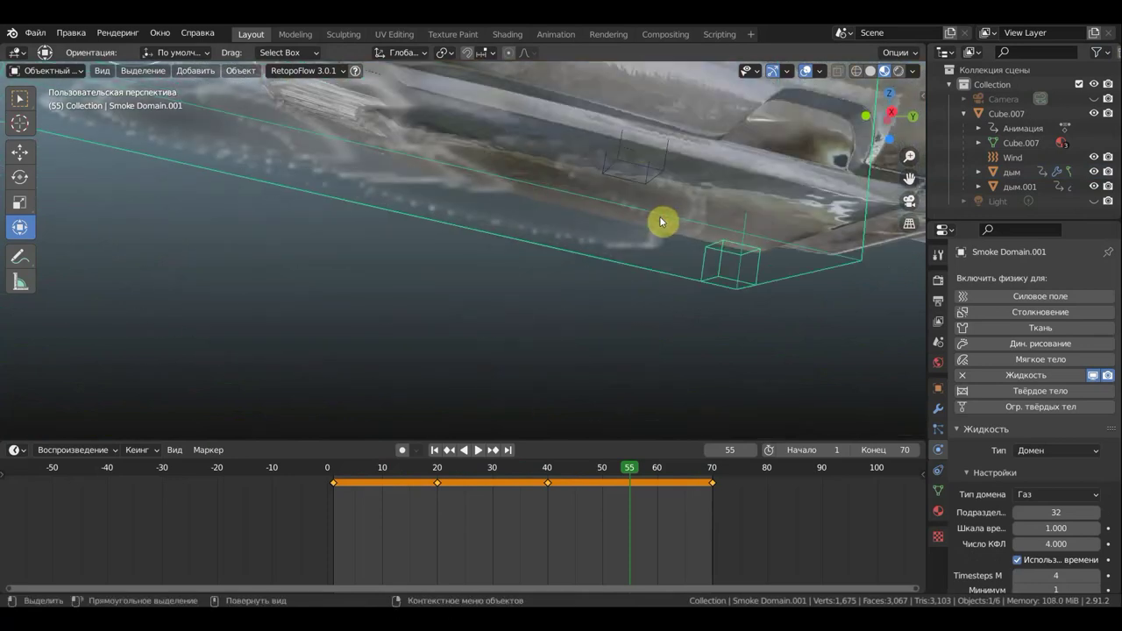
left_click(649, 169)
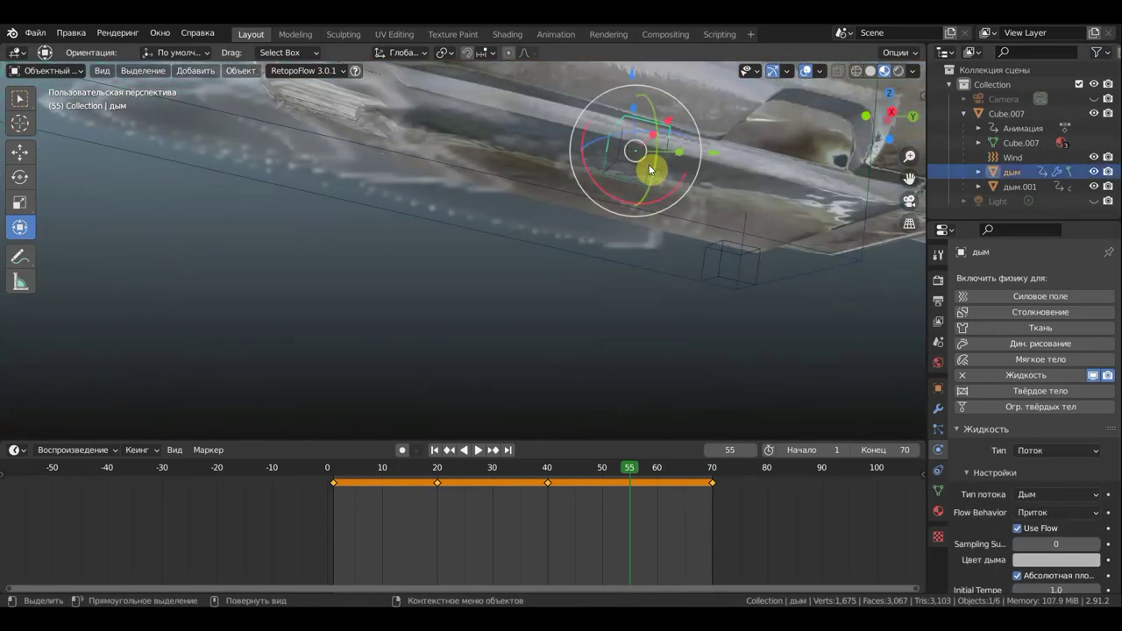
left_click(1108, 172)
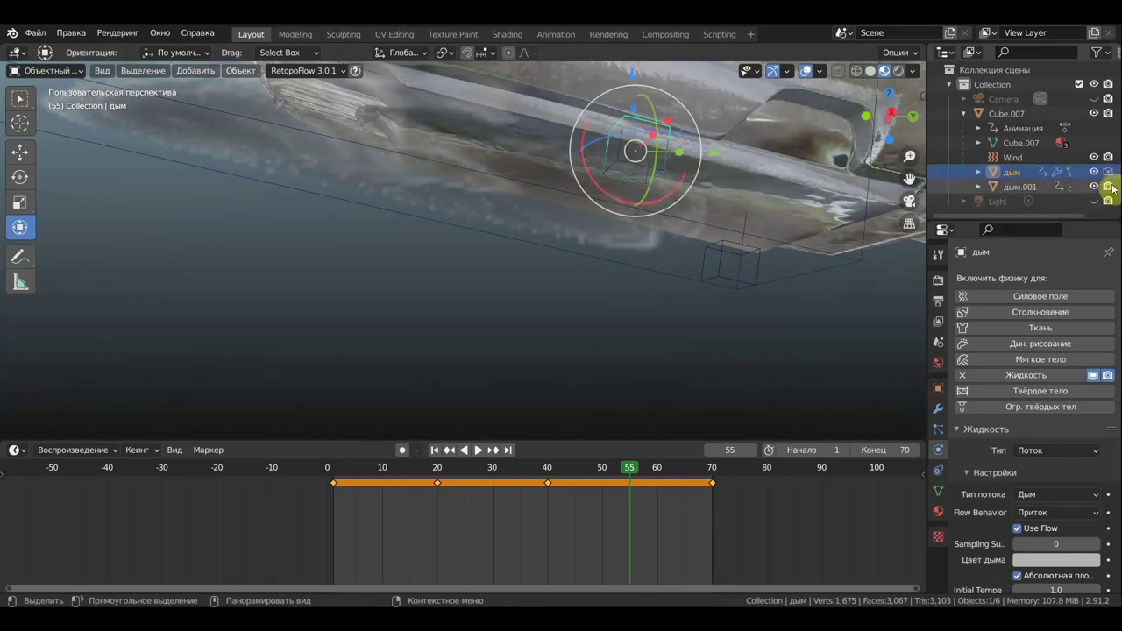
Step: Rewind the timeline to frame 1 and re-centre the car in view
scroll(876, 249, "down", 5)
middle_click_drag(781, 268, 719, 289)
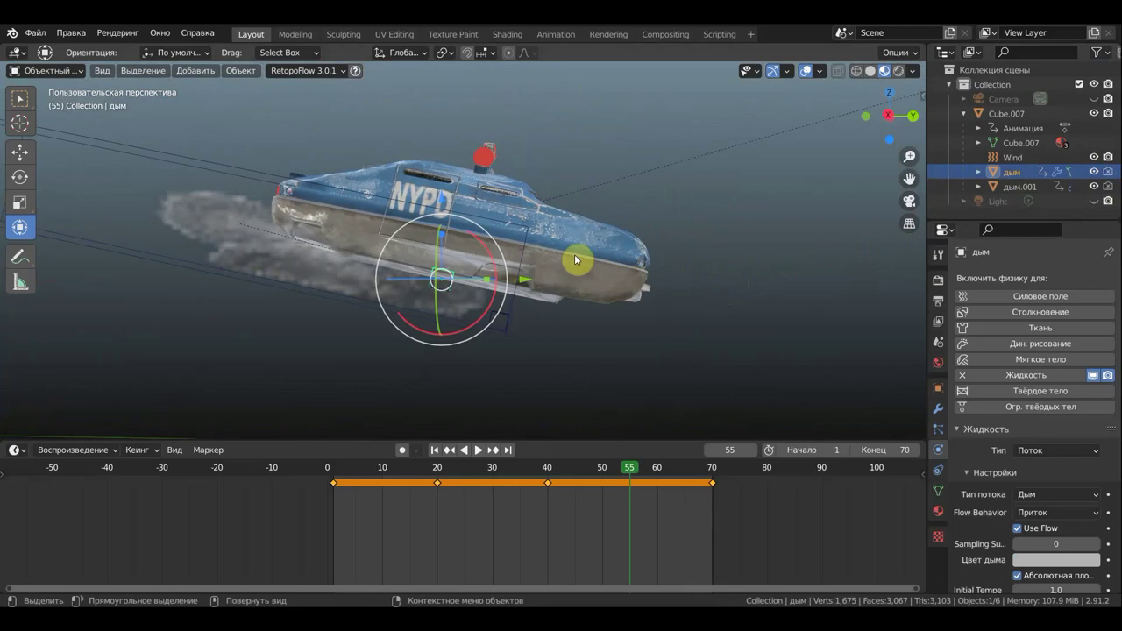
scroll(607, 266, "down", 2)
scroll(611, 253, "down", 2)
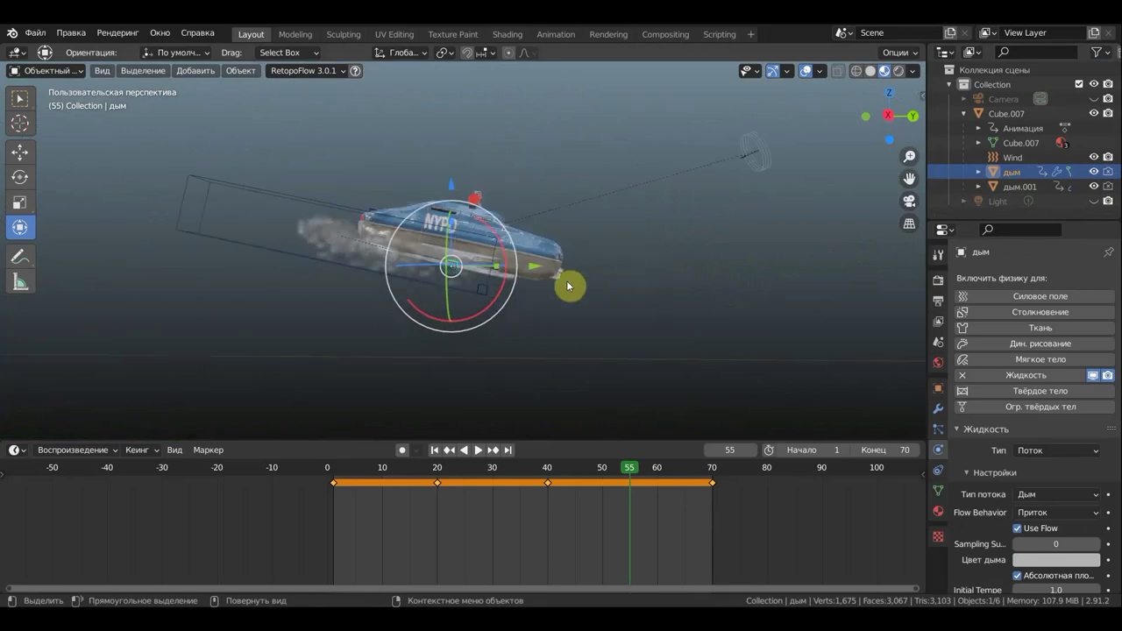
left_click(334, 473)
scroll(463, 308, "down", 2)
middle_click_drag(476, 313, 786, 293, "shift")
scroll(797, 263, "up", 1)
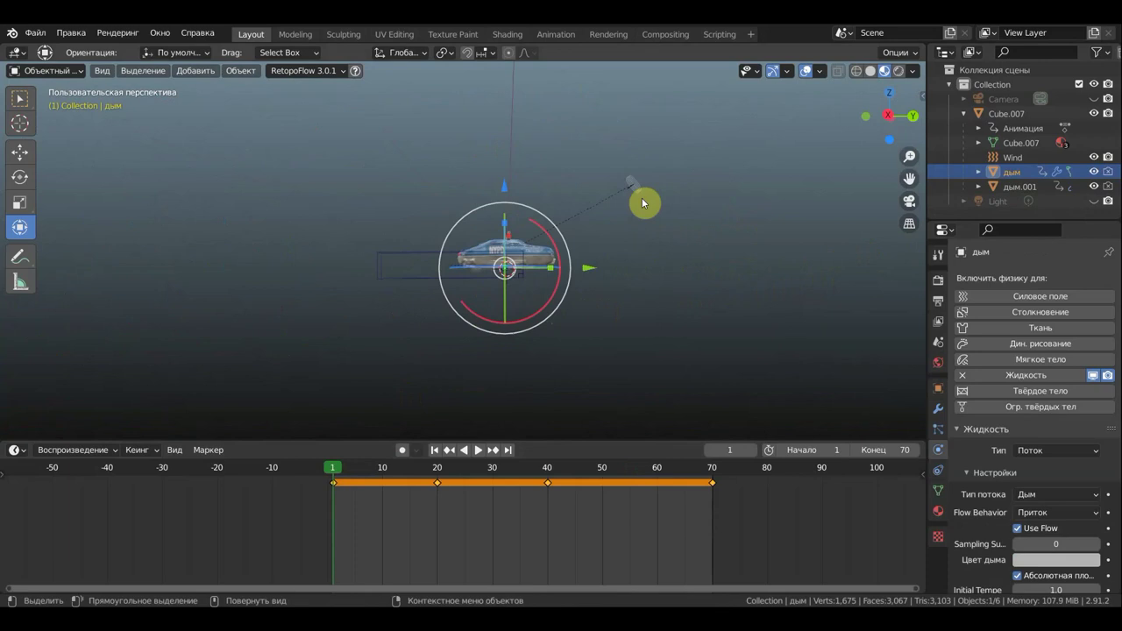
Step: Set Preferences > Interface > Language to English (English) and close Preferences
scroll(644, 201, "up", 1)
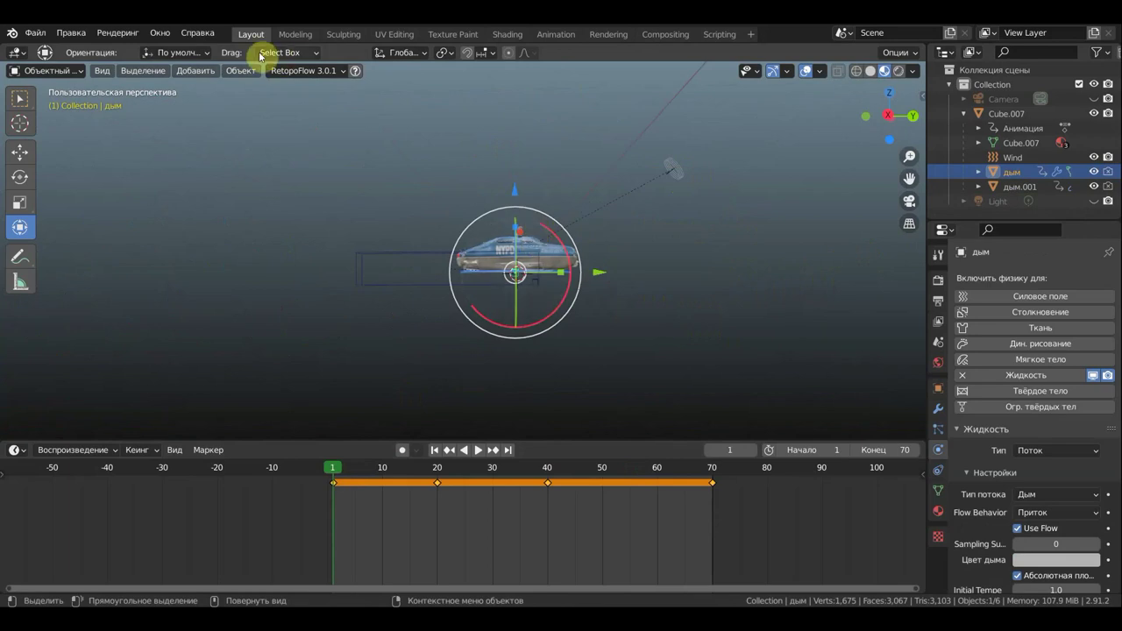
left_click(191, 70)
left_click(71, 32)
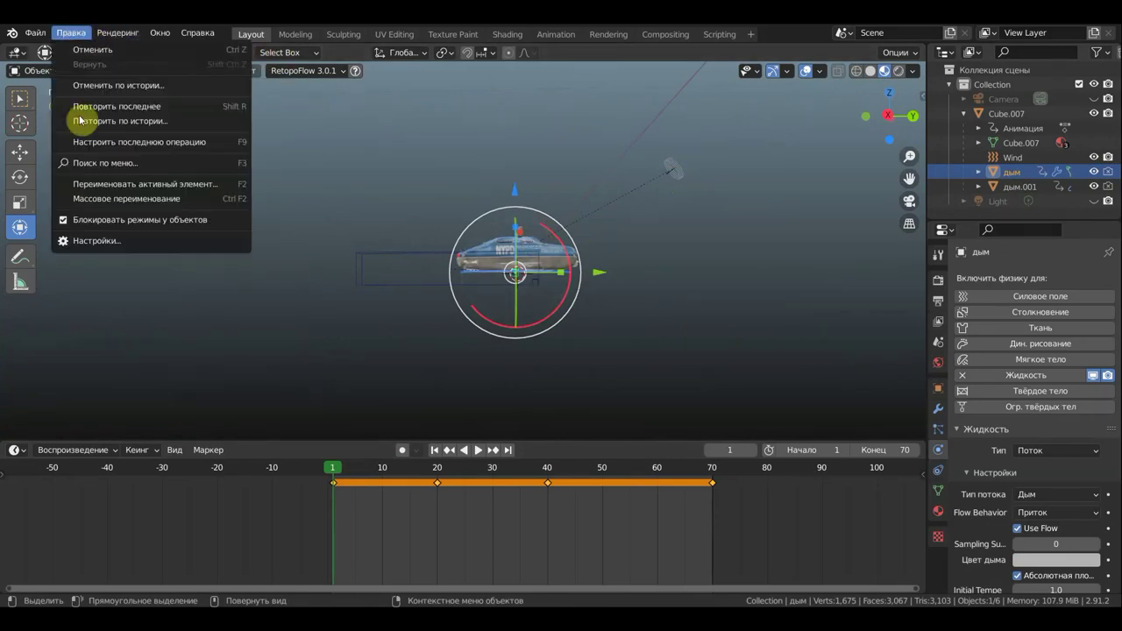
left_click(120, 239)
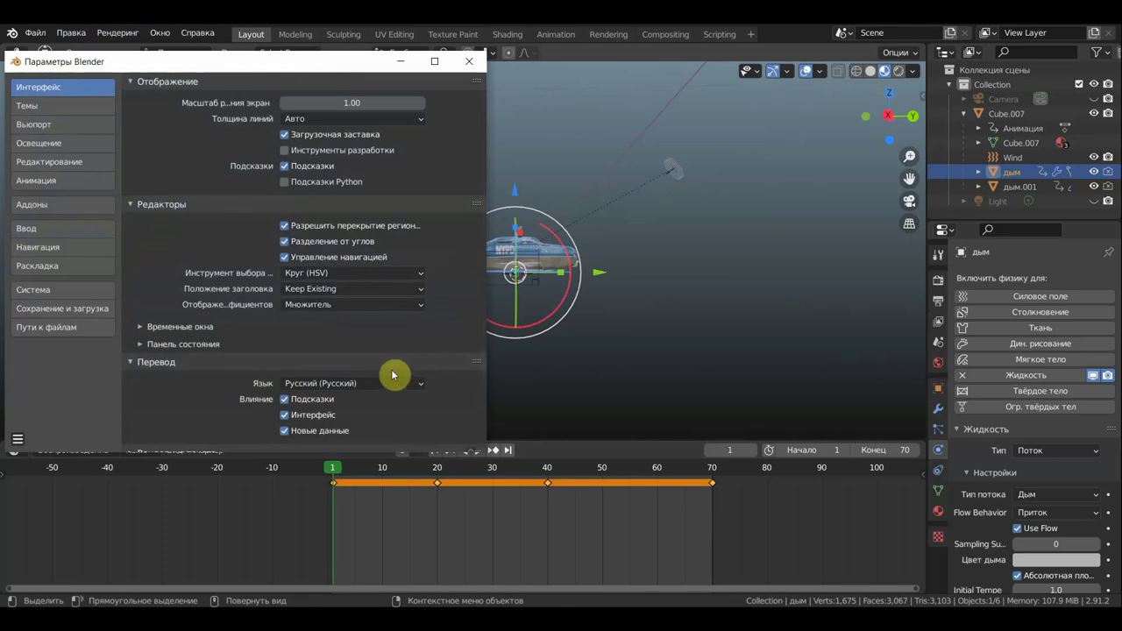
left_click(419, 384)
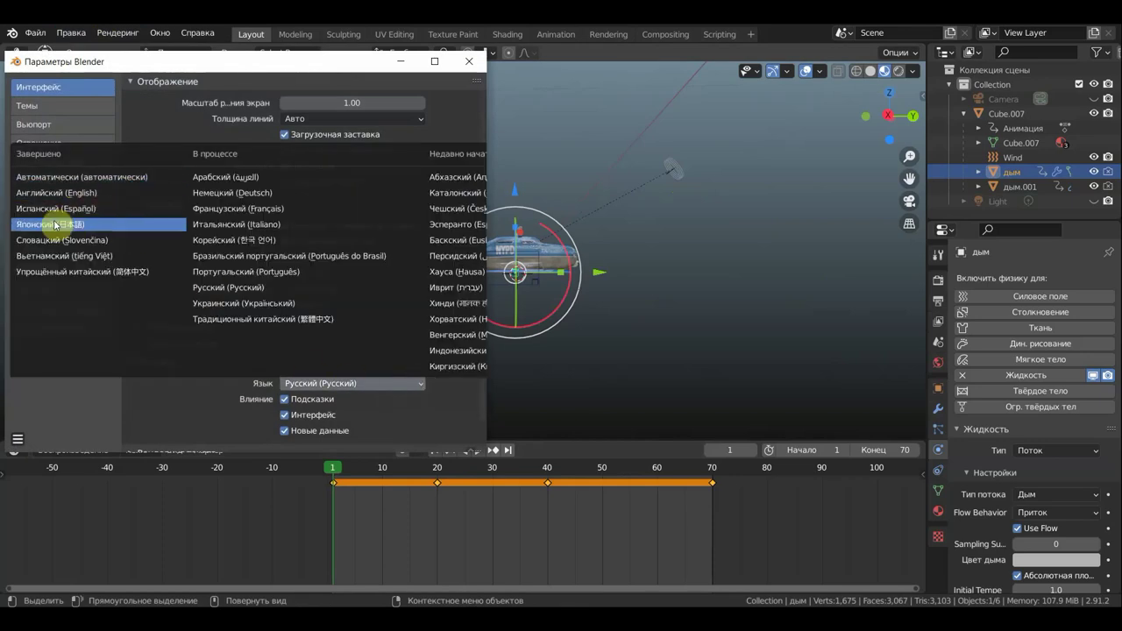
left_click(63, 192)
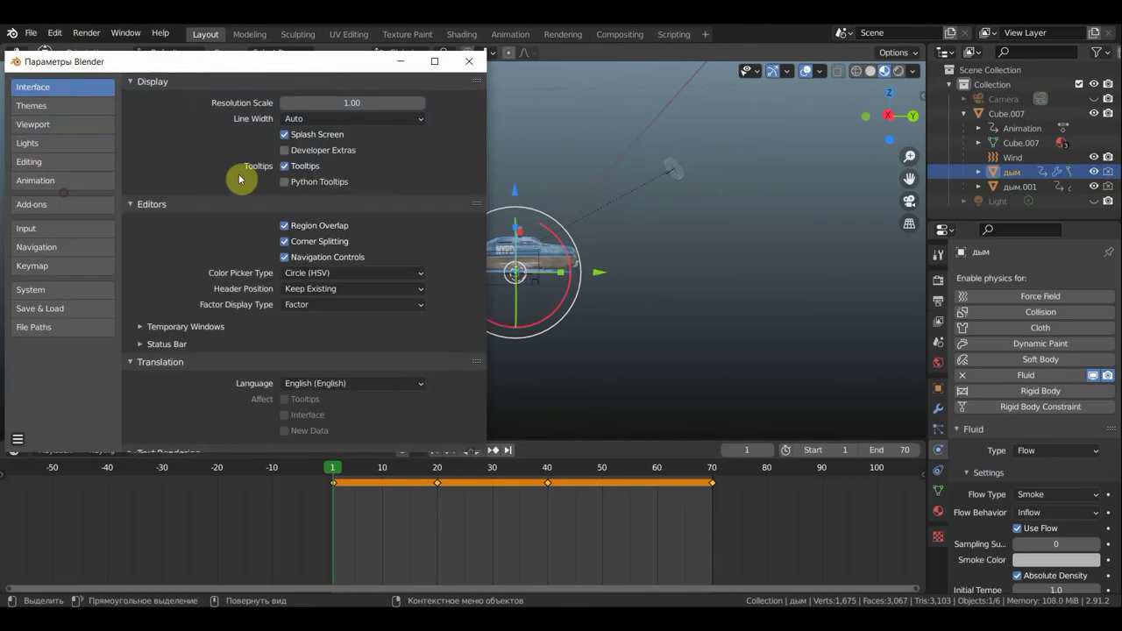
left_click(468, 61)
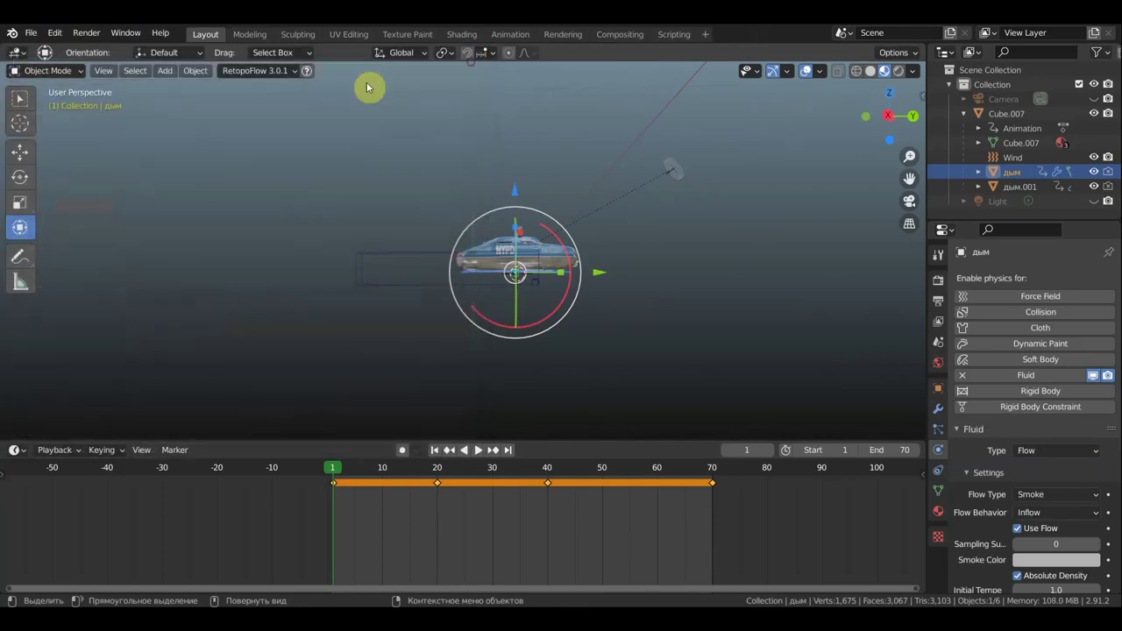
Step: Add a Dolly Camera Rig to the scene
left_click(167, 71)
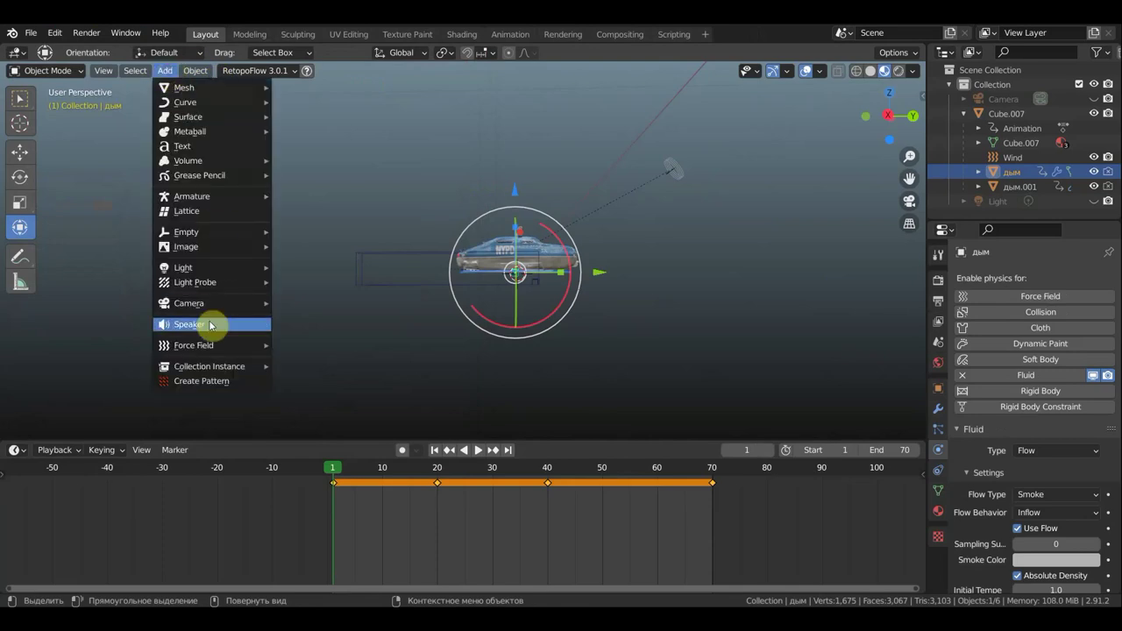
mouse_move(189, 304)
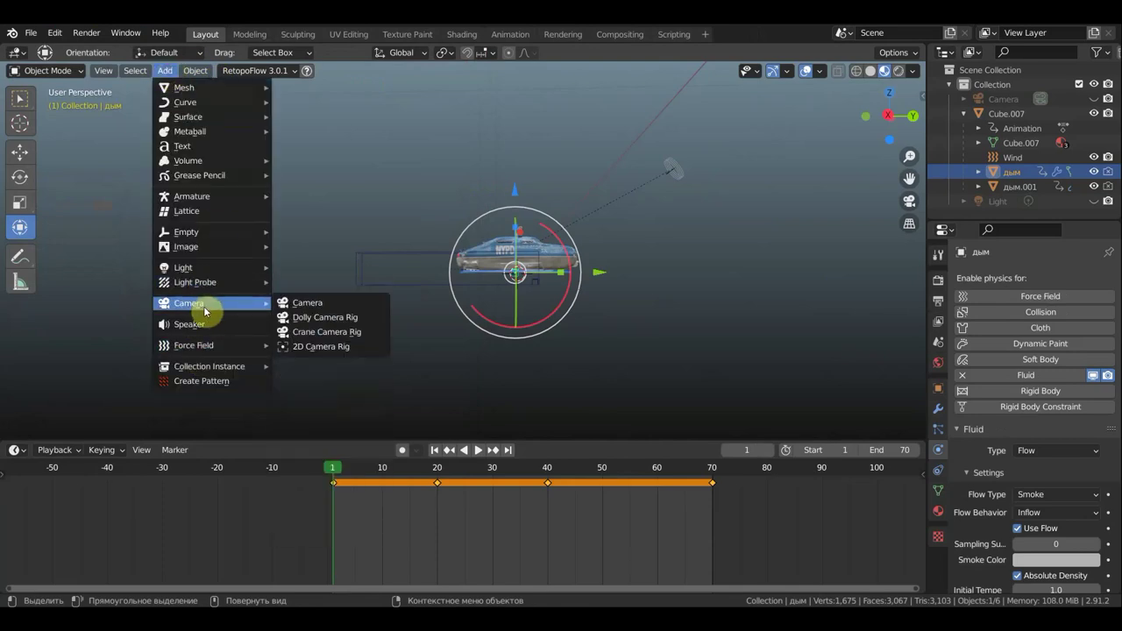
left_click(330, 321)
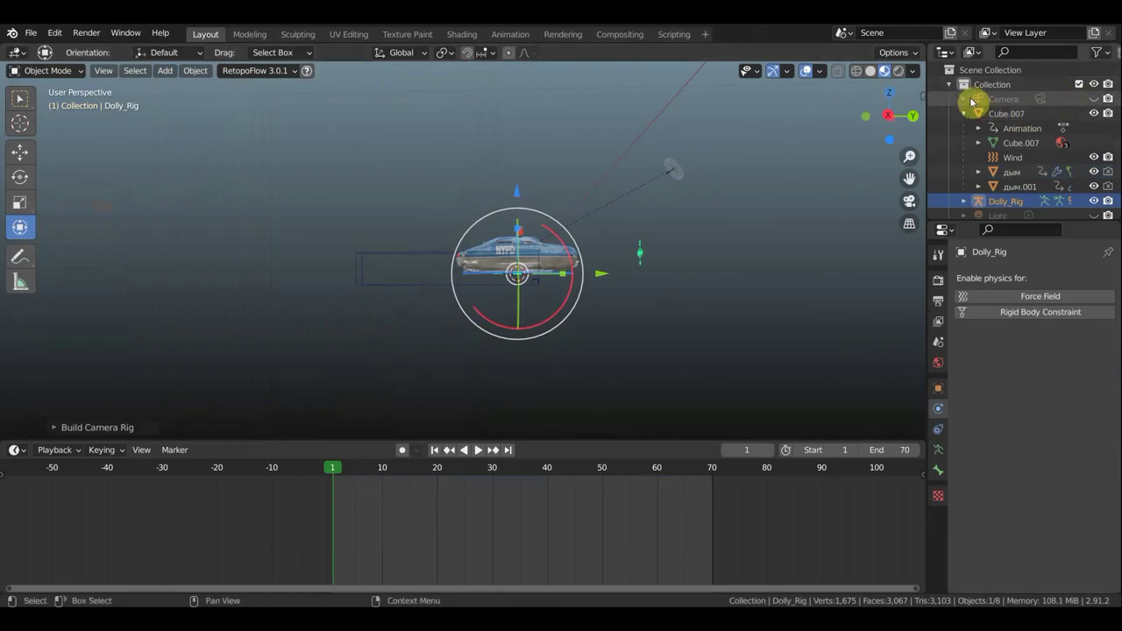
left_click(1010, 101)
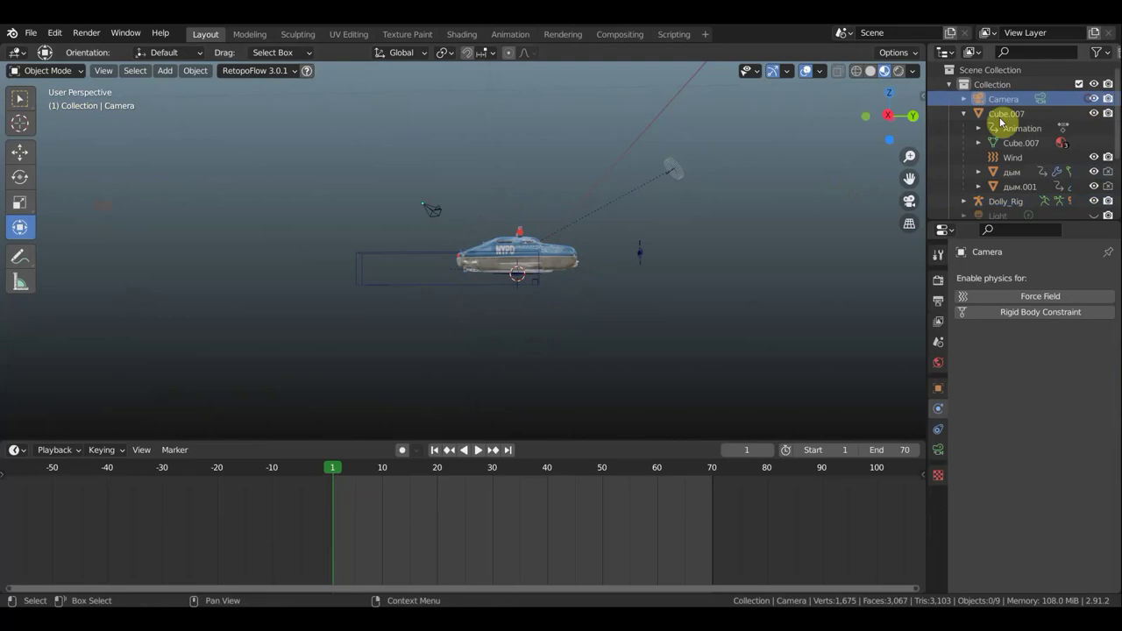
Step: Delete the old standalone Camera and select Dolly_Rig
left_click_drag(453, 239, 376, 175)
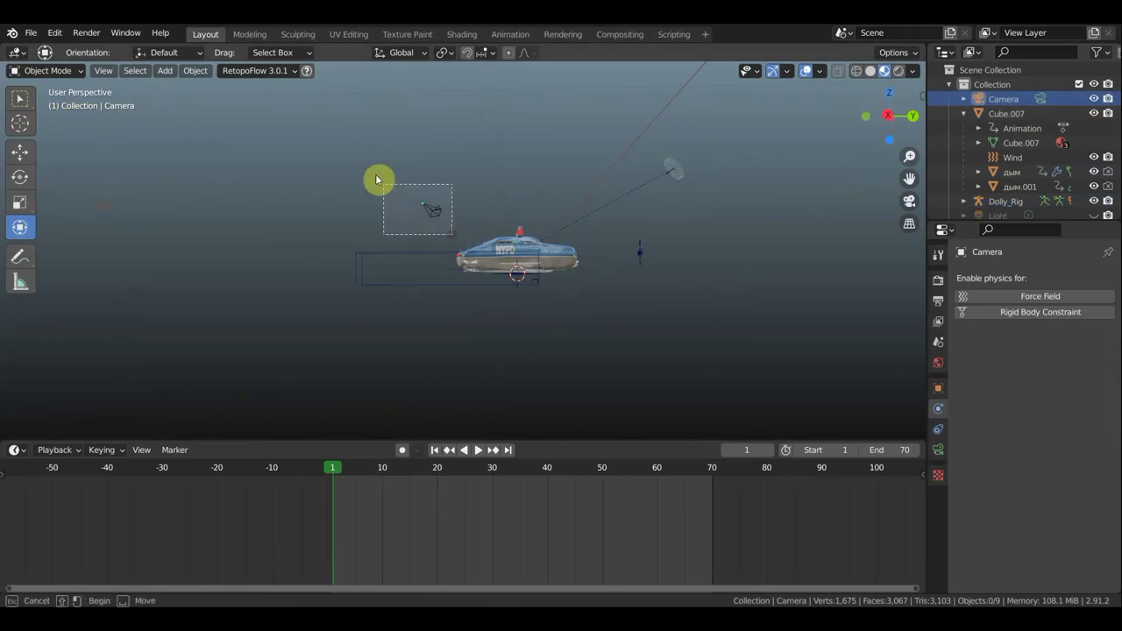
key("x")
left_click(414, 210)
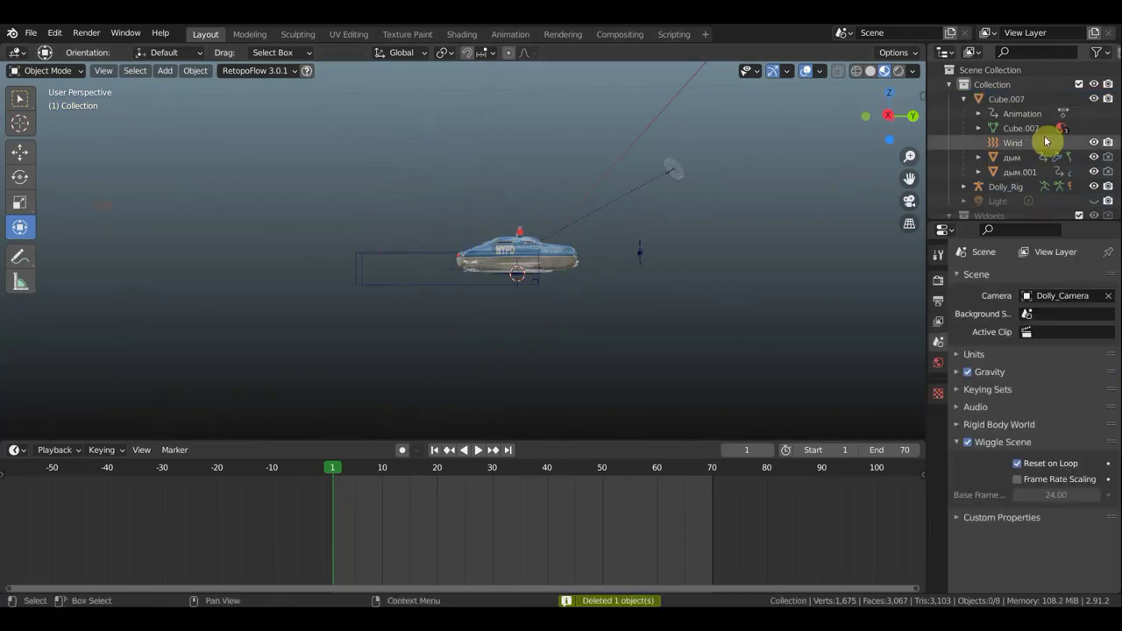
left_click(994, 187)
Step: In top view, move Dolly_Rig about 31 m aside along X and rotate it roughly -88° toward the car
mouse_move(739, 348)
middle_mouse_down()
mouse_move(837, 422)
mouse_move(797, 430)
middle_mouse_up()
key("KP_7")
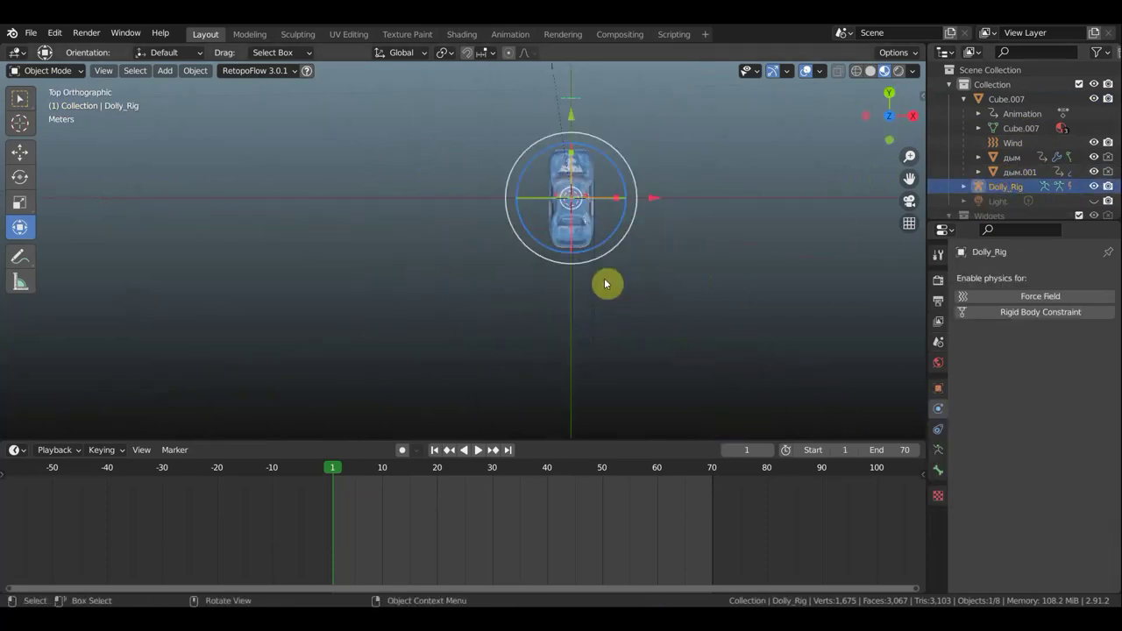
middle_click_drag(654, 215, 626, 285, "shift")
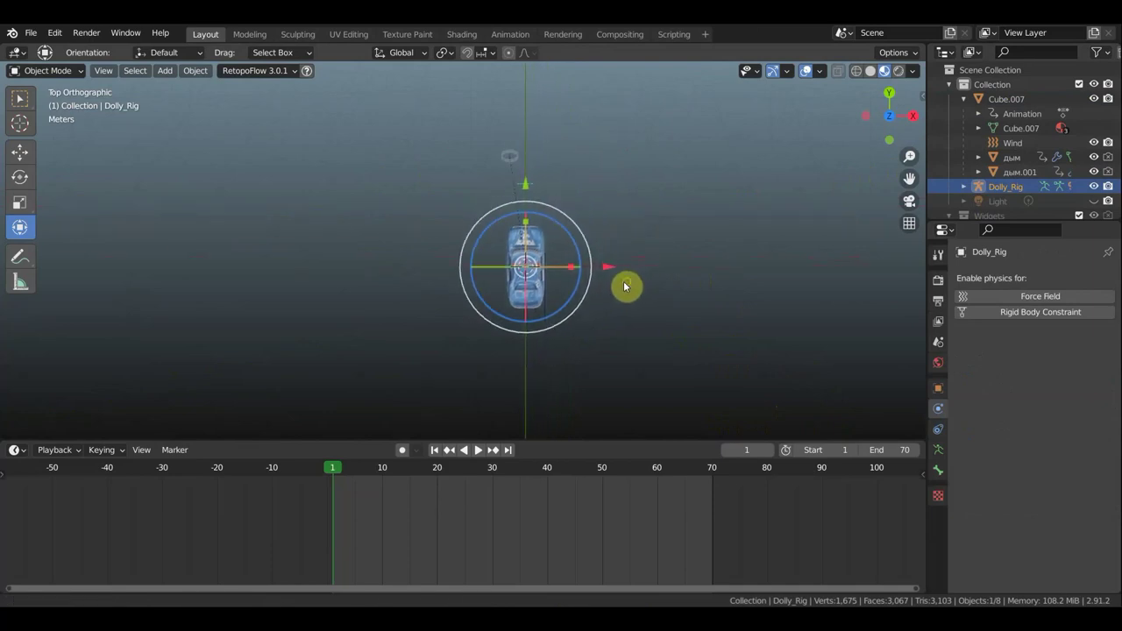
mouse_move(616, 272)
left_mouse_down()
mouse_move(832, 272)
mouse_move(885, 287)
left_mouse_up()
key("r")
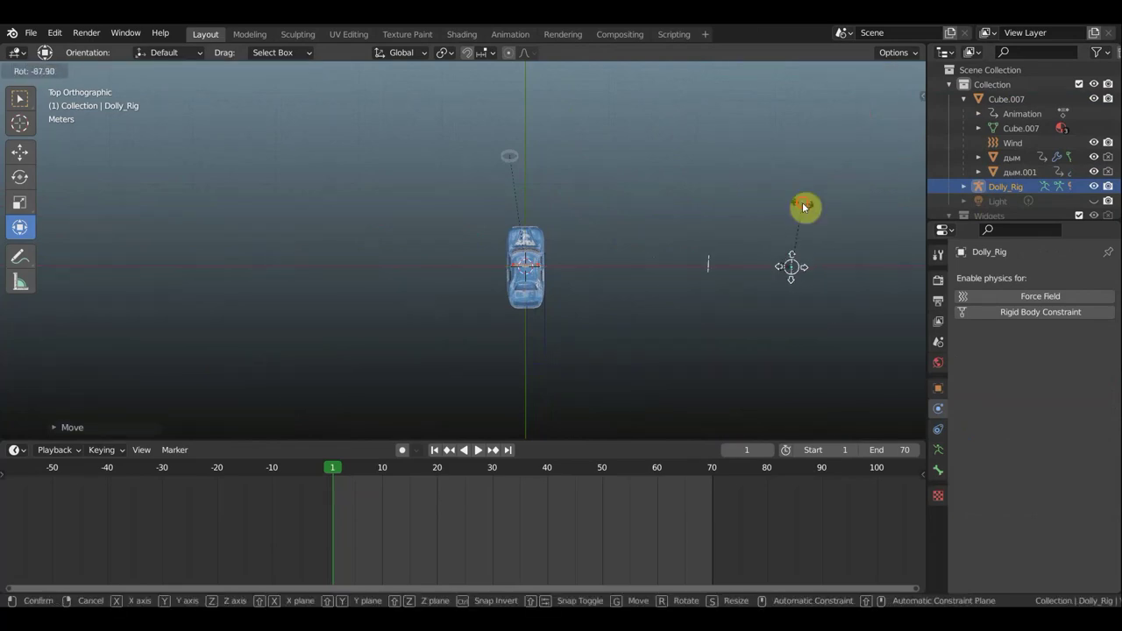
left_click(323, 140)
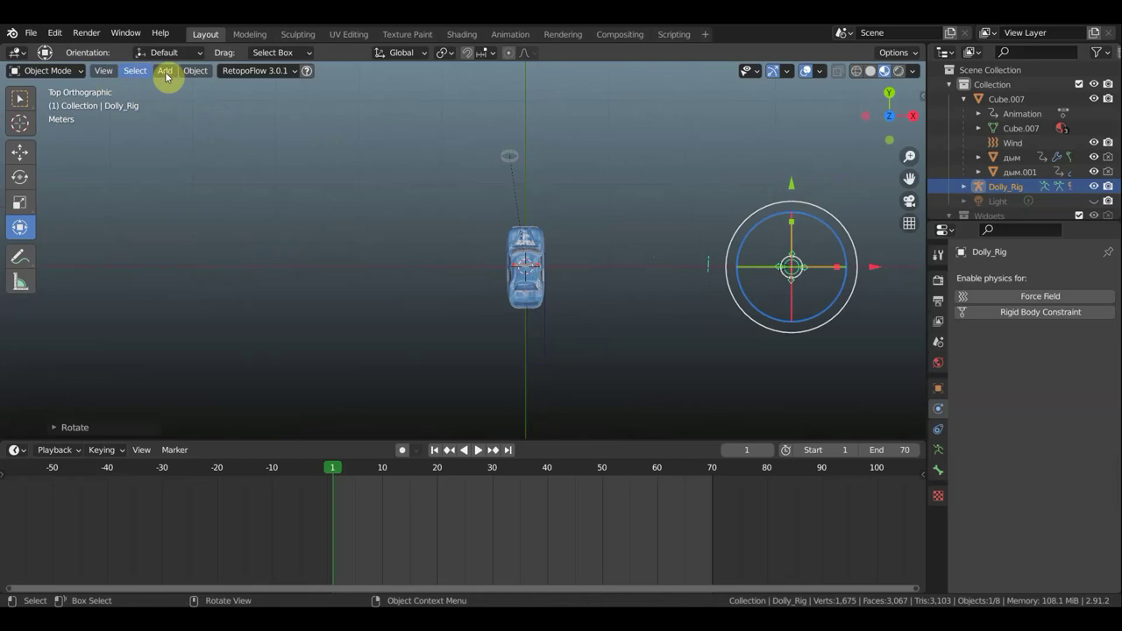
Step: Put the rig into Pose Mode, select its bones and view through its camera
left_click(48, 71)
left_click(54, 117)
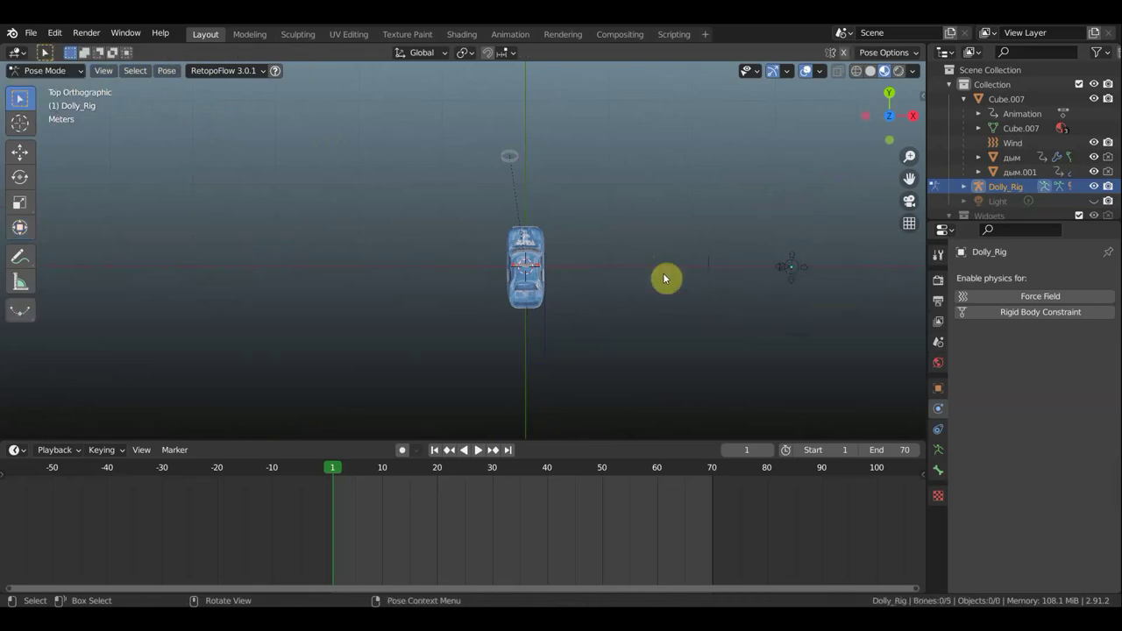
left_click_drag(837, 338, 706, 238)
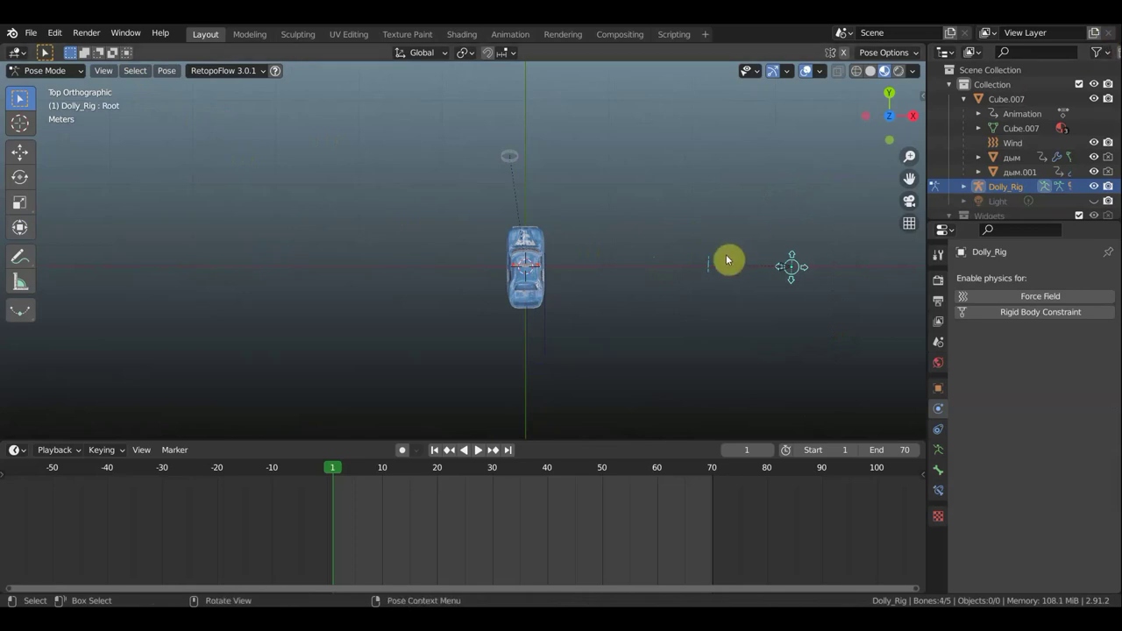
key("KP_0")
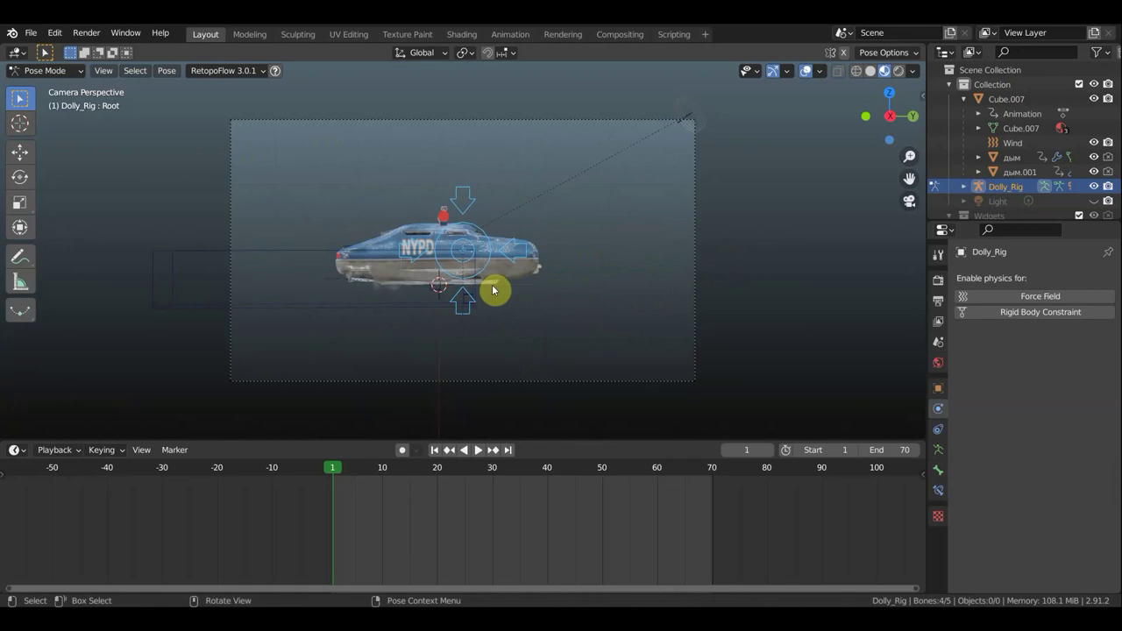
Step: Move only the Root bone onto the car so Dolly_Camera frames it side-on
key("KP_7")
left_click_drag(740, 316, 693, 240)
mouse_move(713, 261)
middle_mouse_down()
mouse_move(688, 213)
mouse_move(733, 273)
mouse_move(608, 158)
mouse_move(623, 163)
mouse_move(439, 255)
mouse_move(479, 284)
mouse_move(421, 243)
mouse_move(441, 265)
mouse_move(514, 268)
mouse_move(531, 251)
middle_mouse_up()
scroll(438, 255, "up", 4)
scroll(443, 255, "down", 1)
scroll(440, 271, "down", 2)
scroll(437, 273, "down", 3)
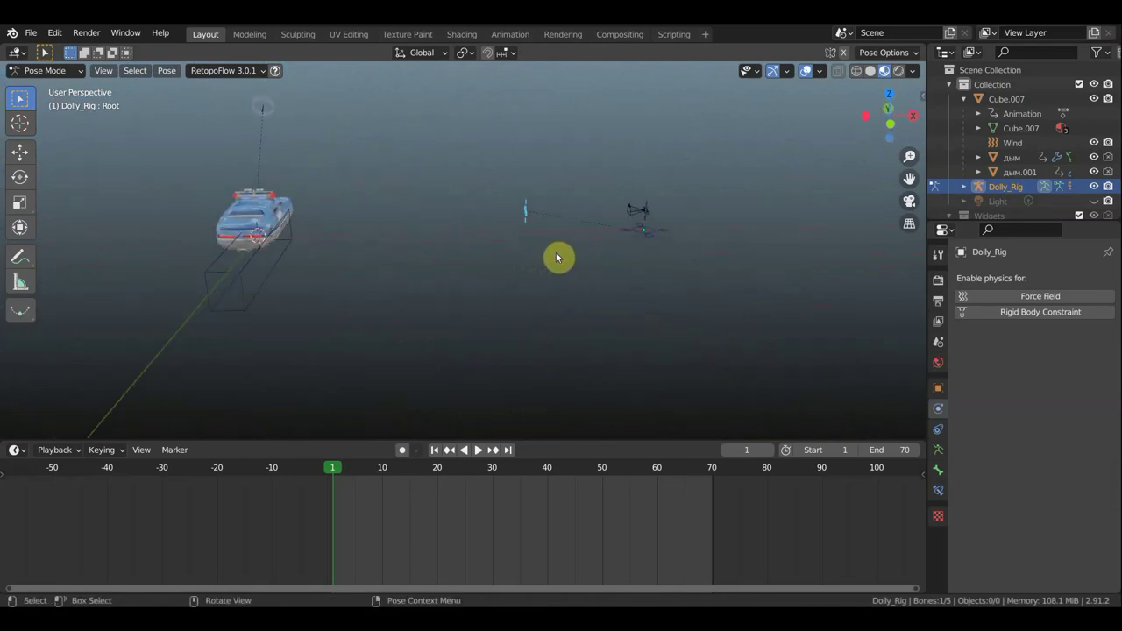
key("g")
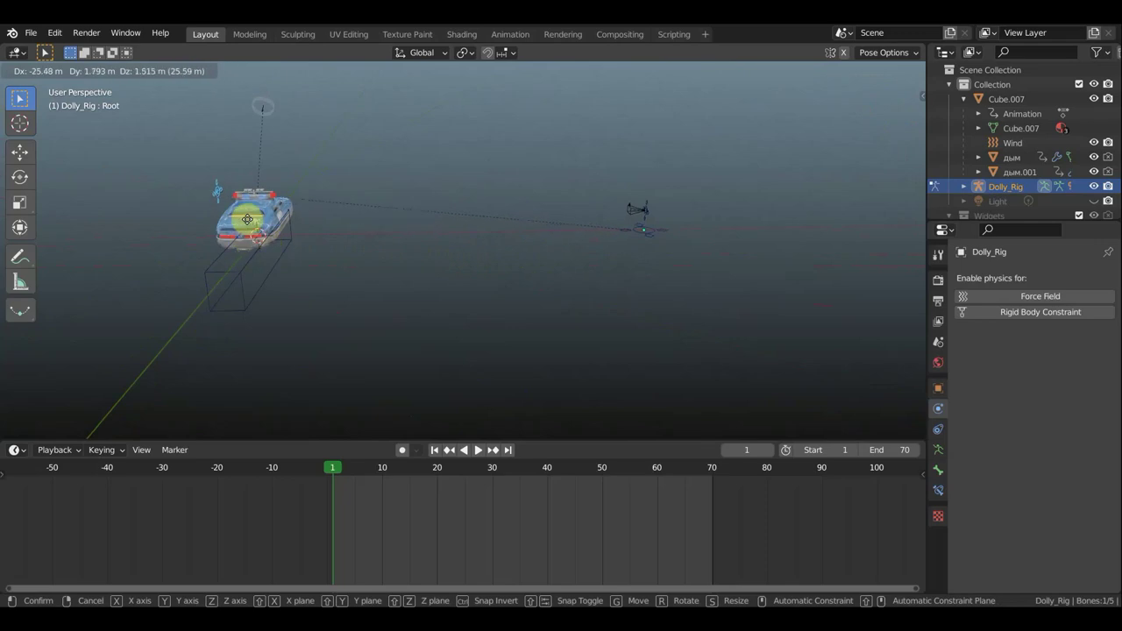
left_click(239, 219)
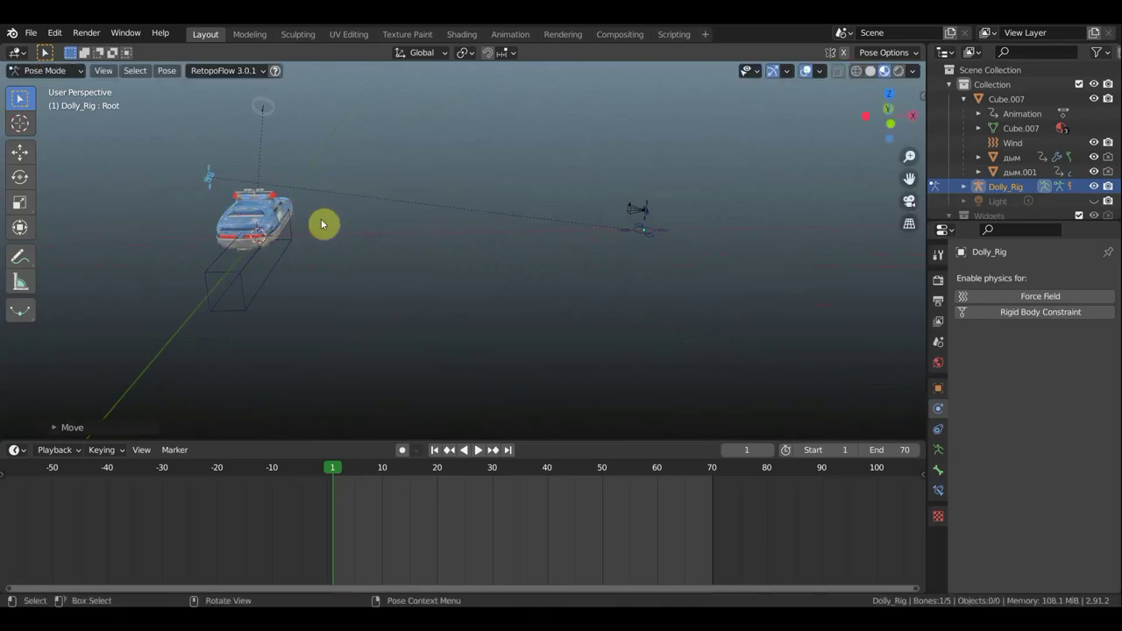
key("KP_0")
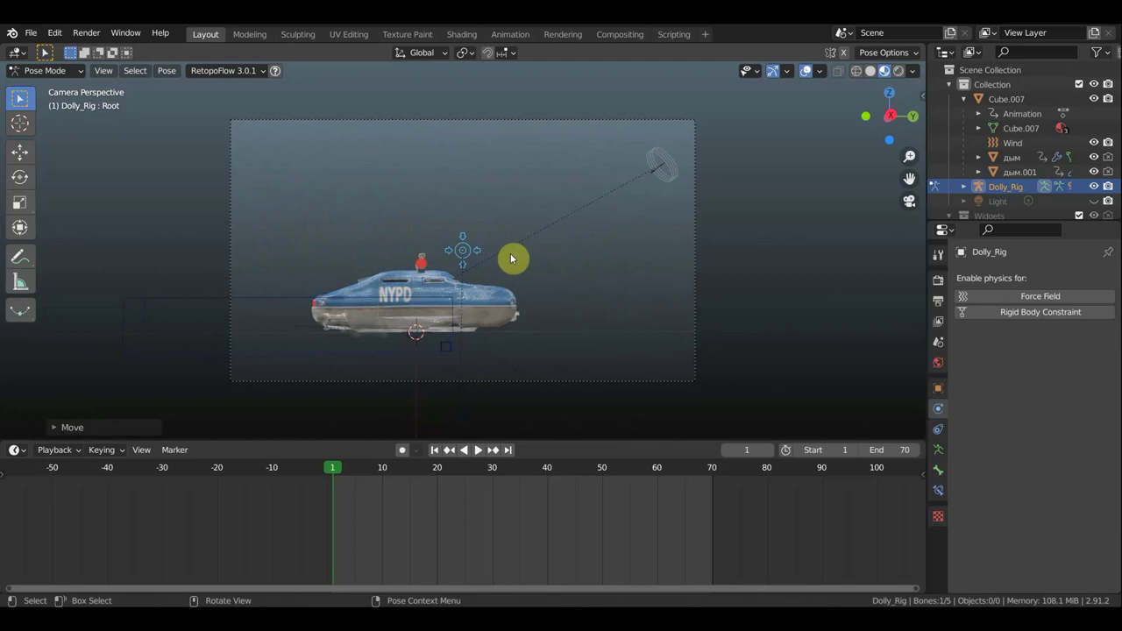
Step: Key Root location and rotation at frame 1, then reposition the bone at frame 20
key("i")
left_click(463, 255)
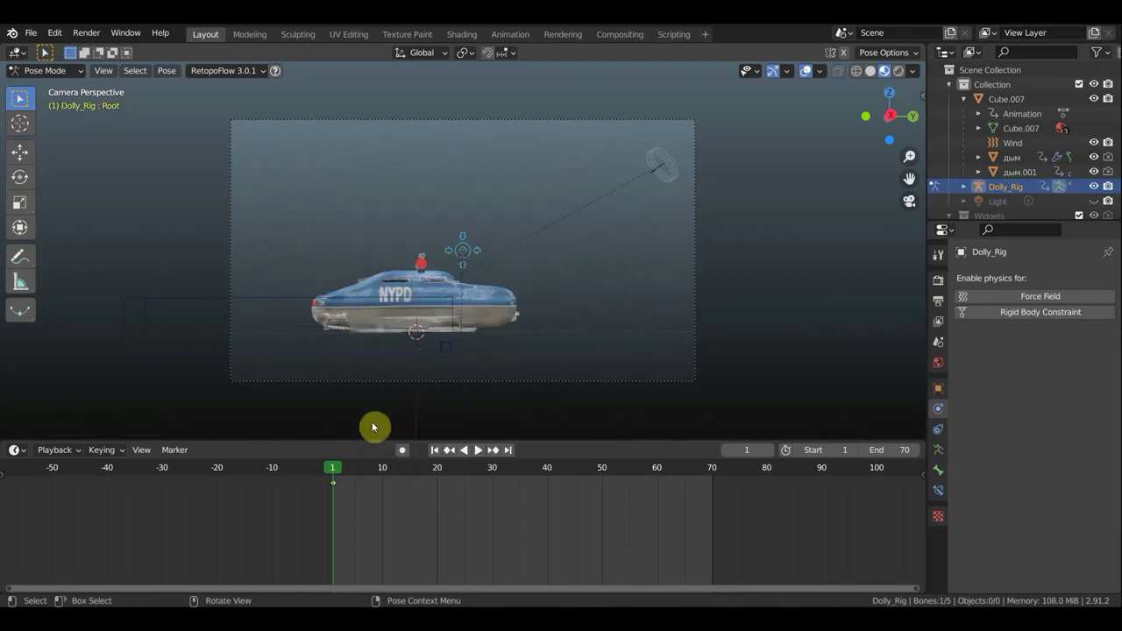
left_click(441, 477)
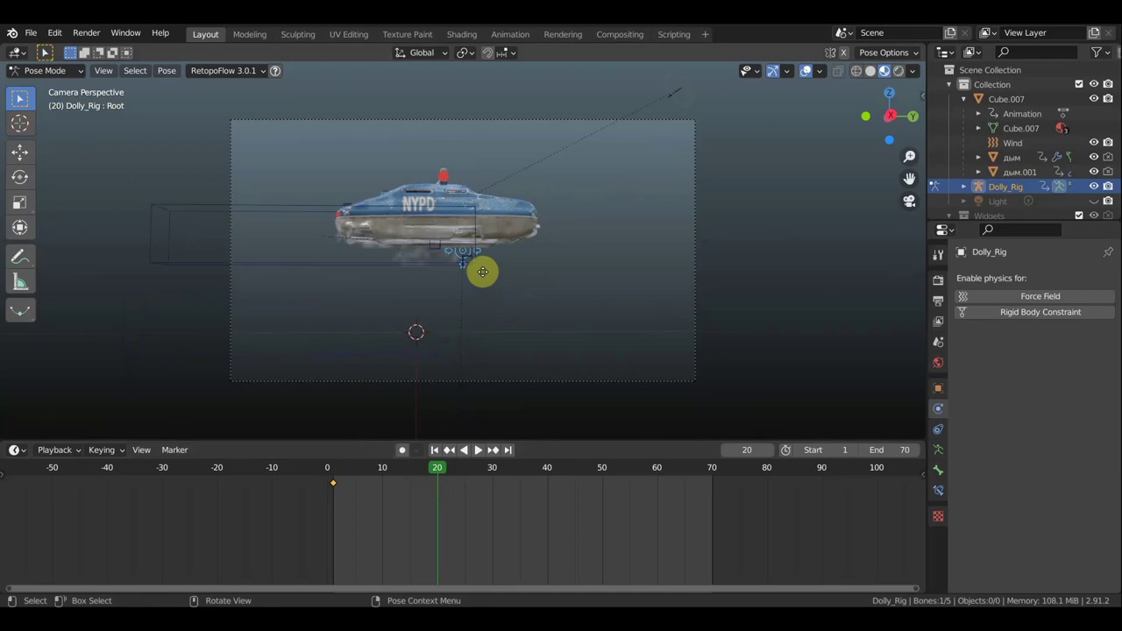
key("g")
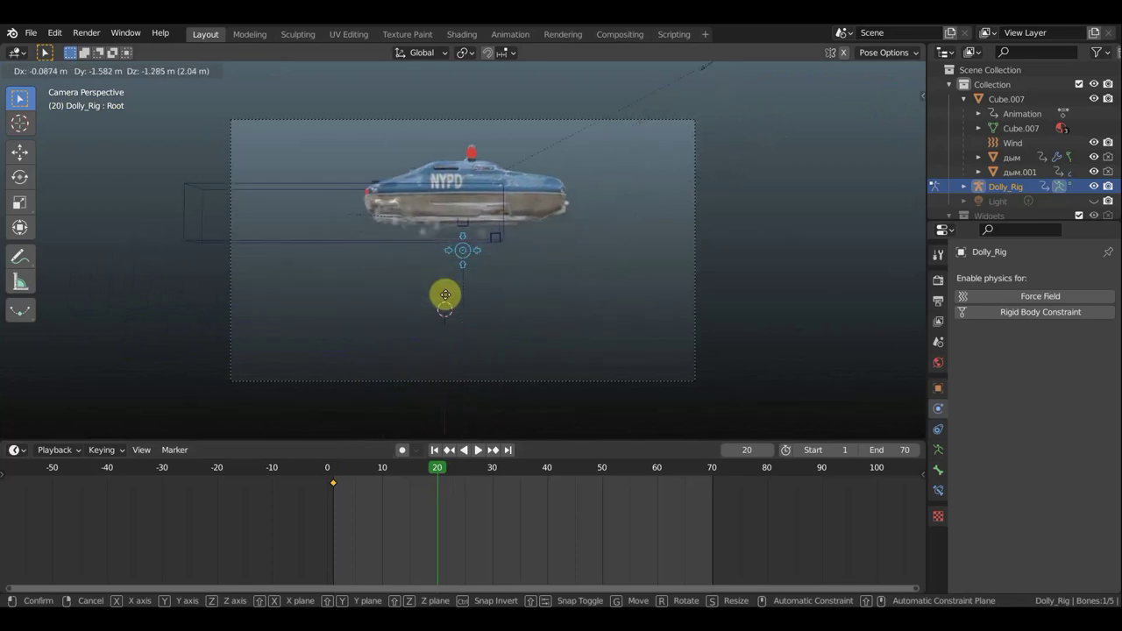
left_click(445, 295)
Step: At frame 40, move Root after the car and key its location and rotation
left_click(552, 475)
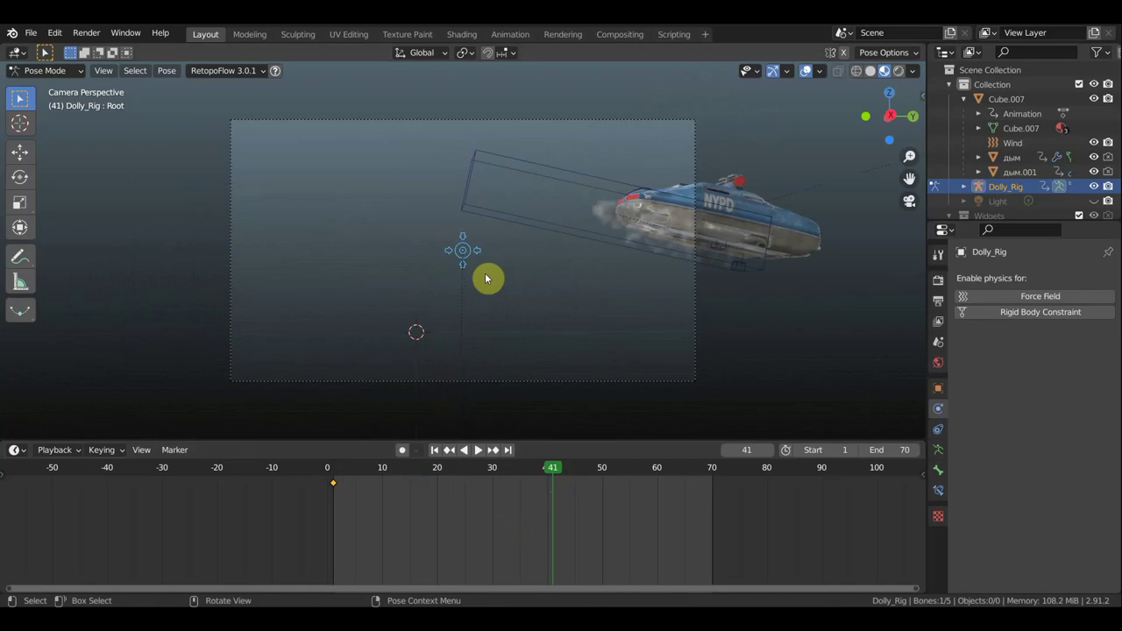
left_click(547, 476)
key("g")
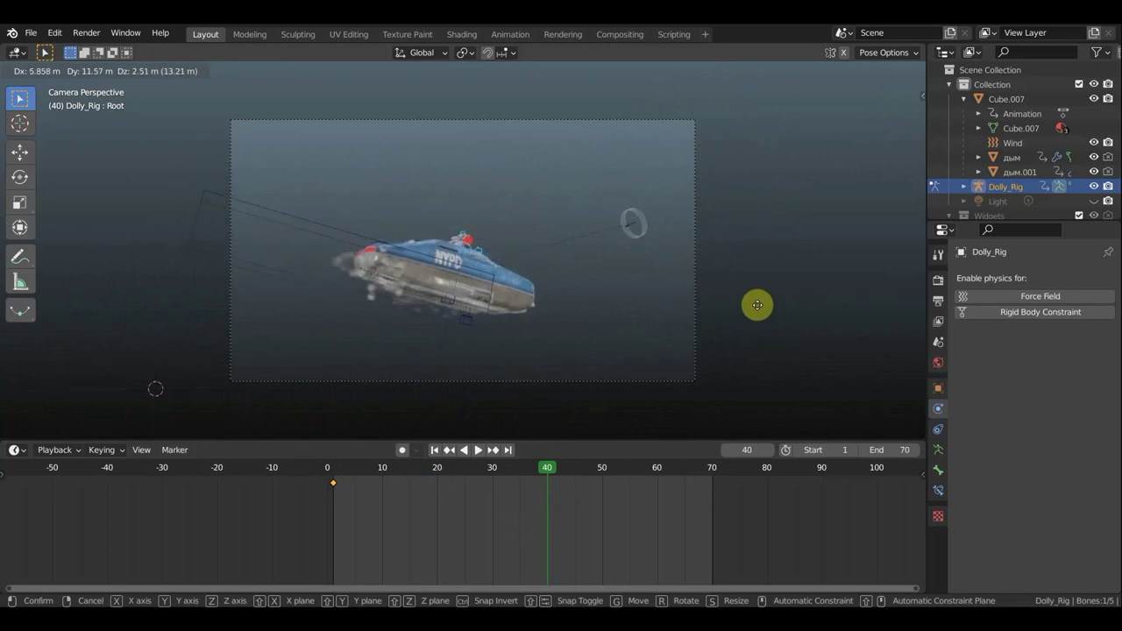
left_click(683, 340)
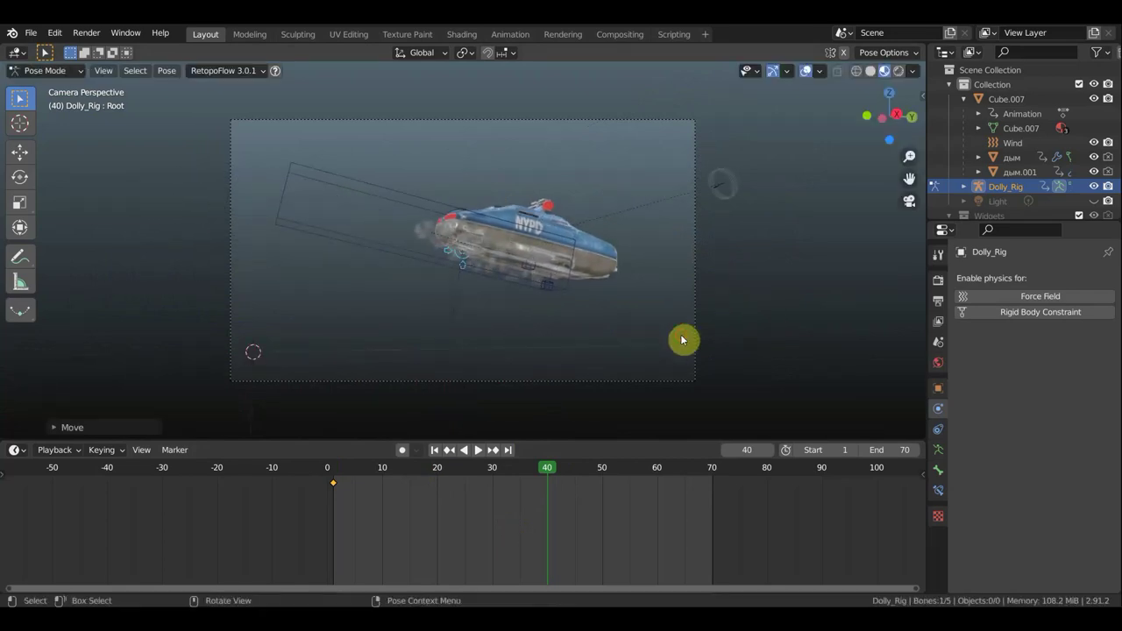
key("i")
left_click(682, 337)
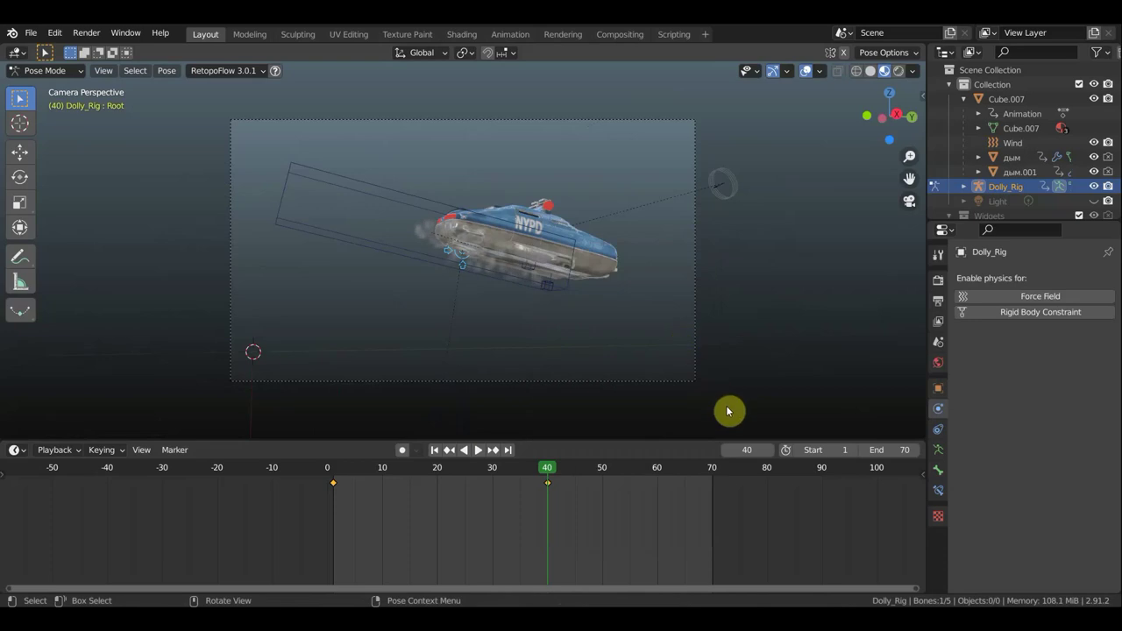
Step: At frame 60, move Root again, key location and rotation, and play the camera move
left_click(712, 477)
key("space")
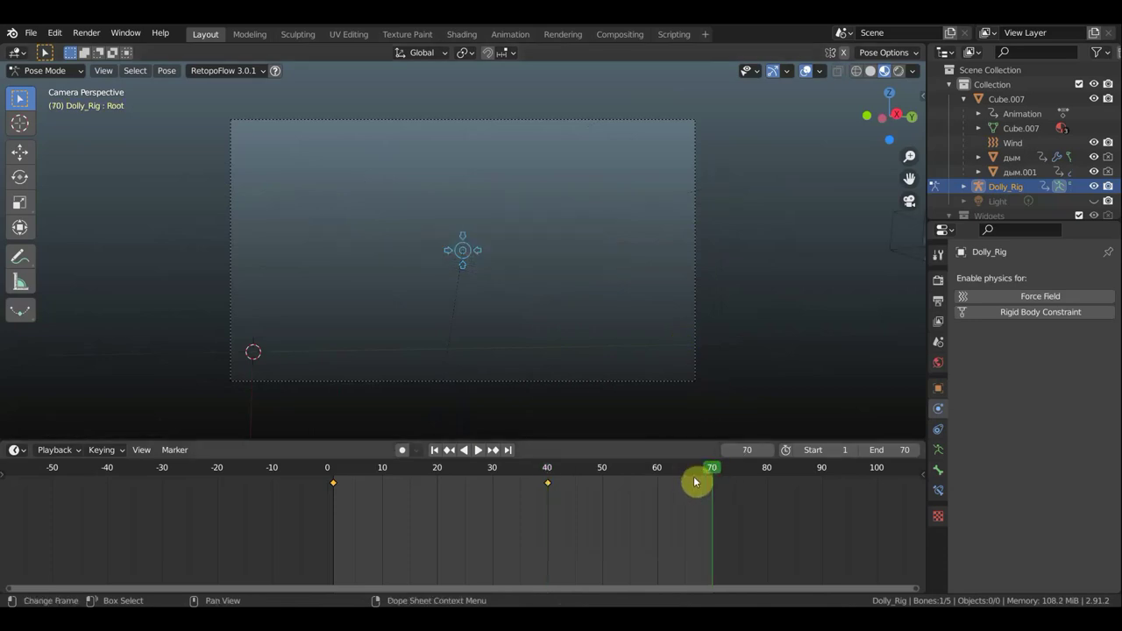
left_click_drag(676, 474, 660, 478)
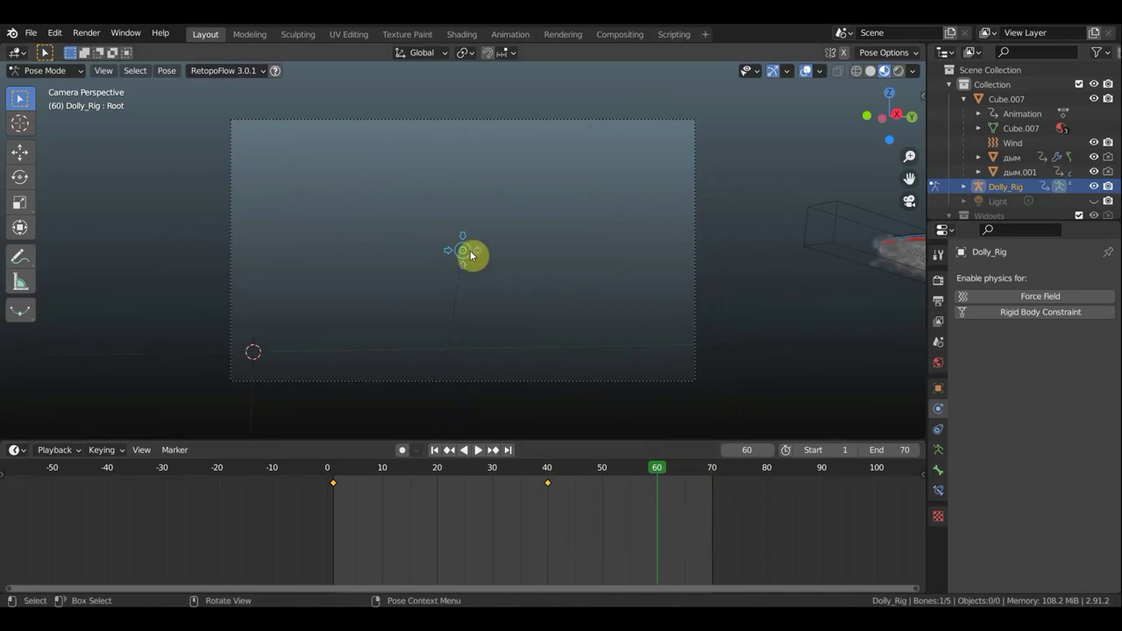
key("g")
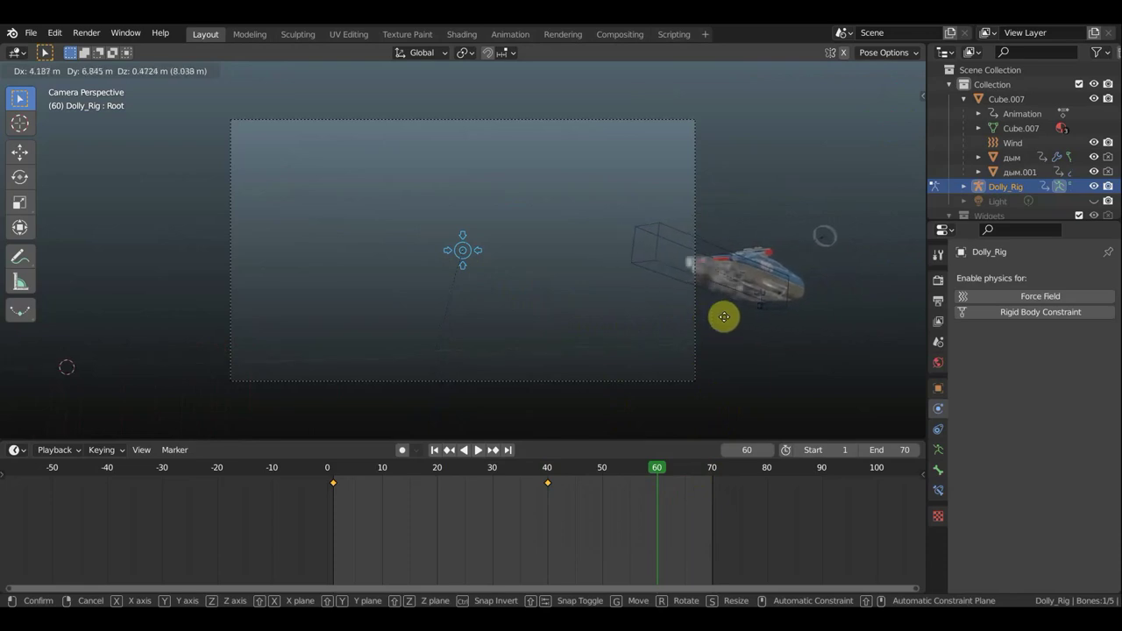
left_click(738, 322)
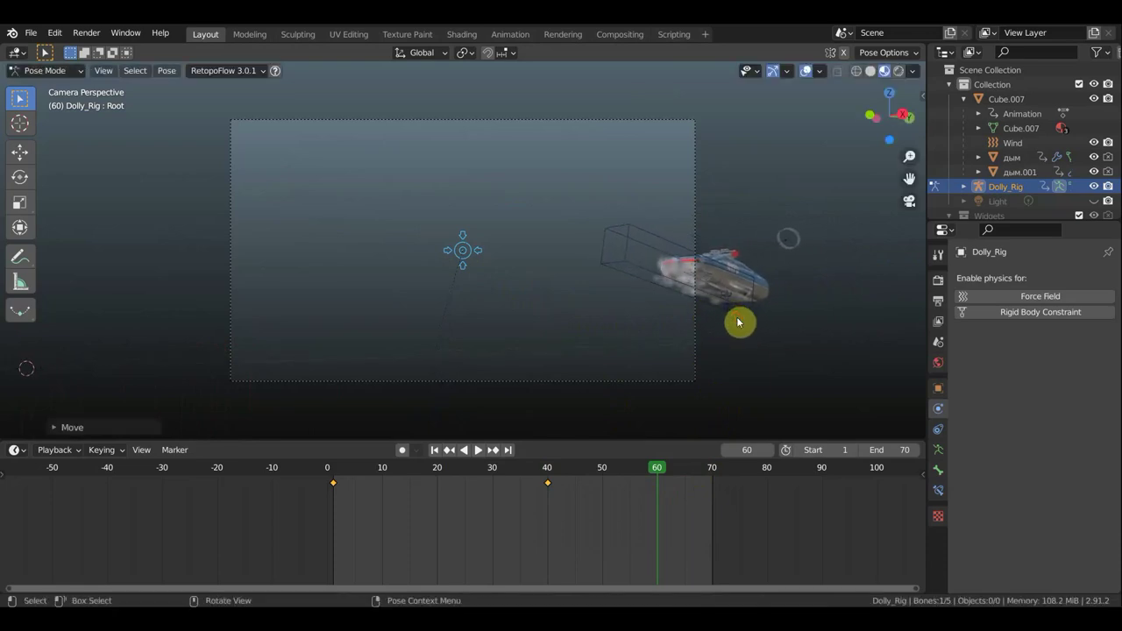
key("i")
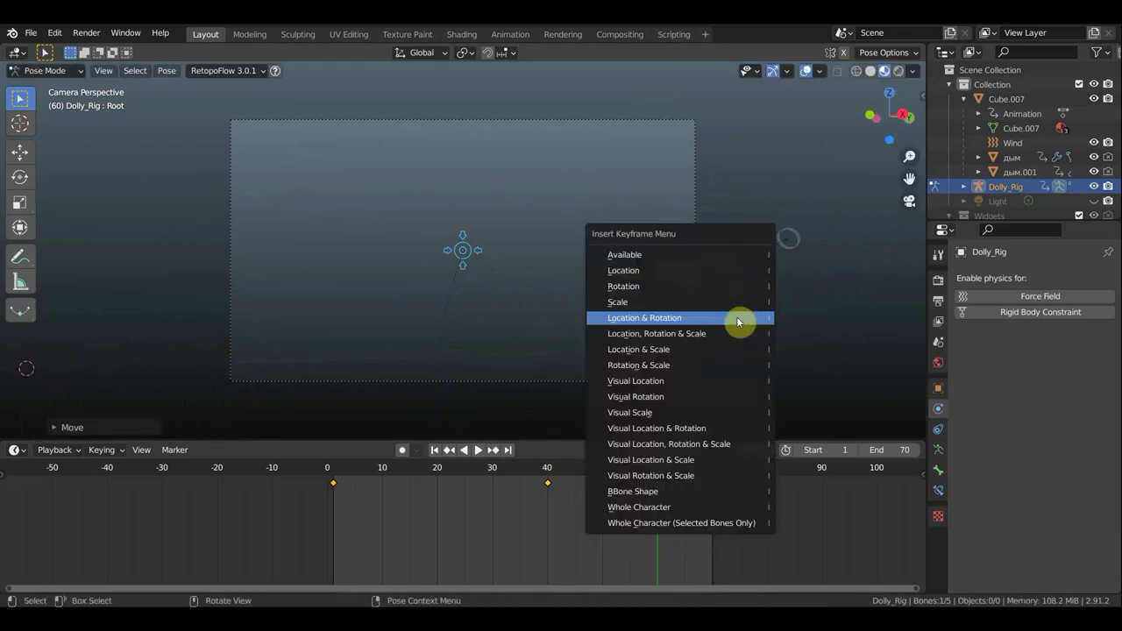
left_click(738, 322)
key("space")
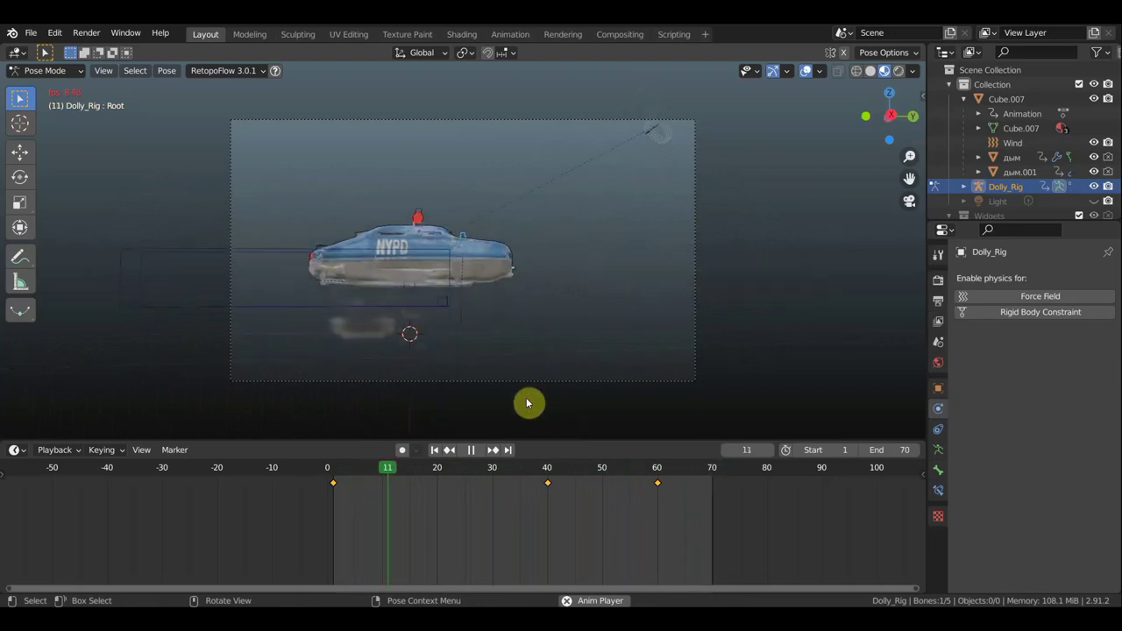
Step: Stop playback at frame 12 and view the NYPD car in Rendered viewport shading
key("space")
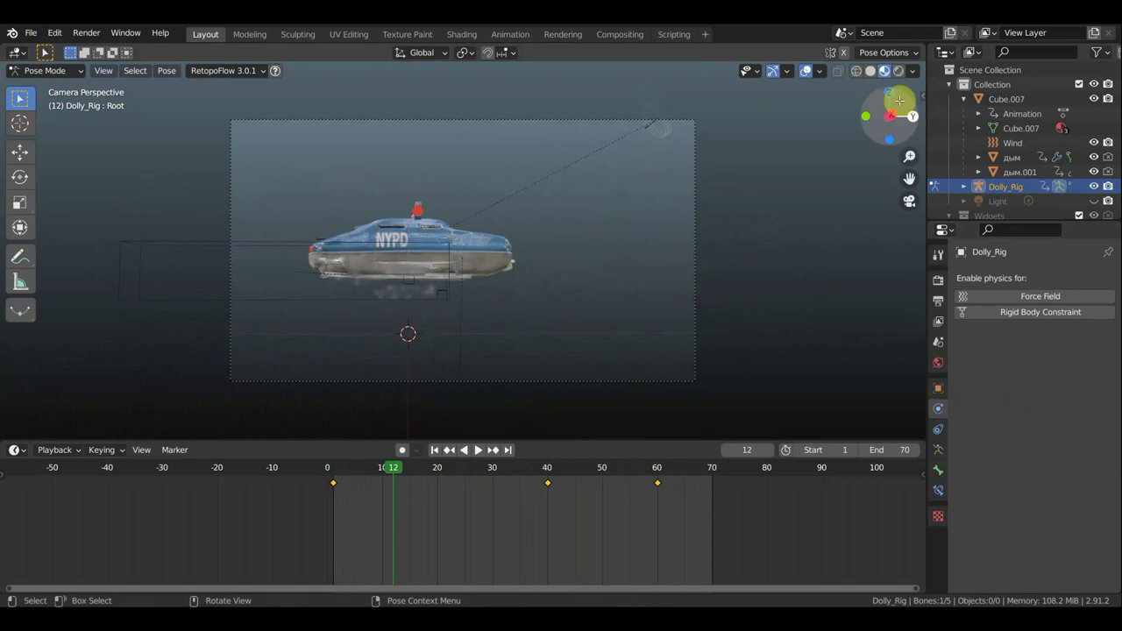
left_click(899, 73)
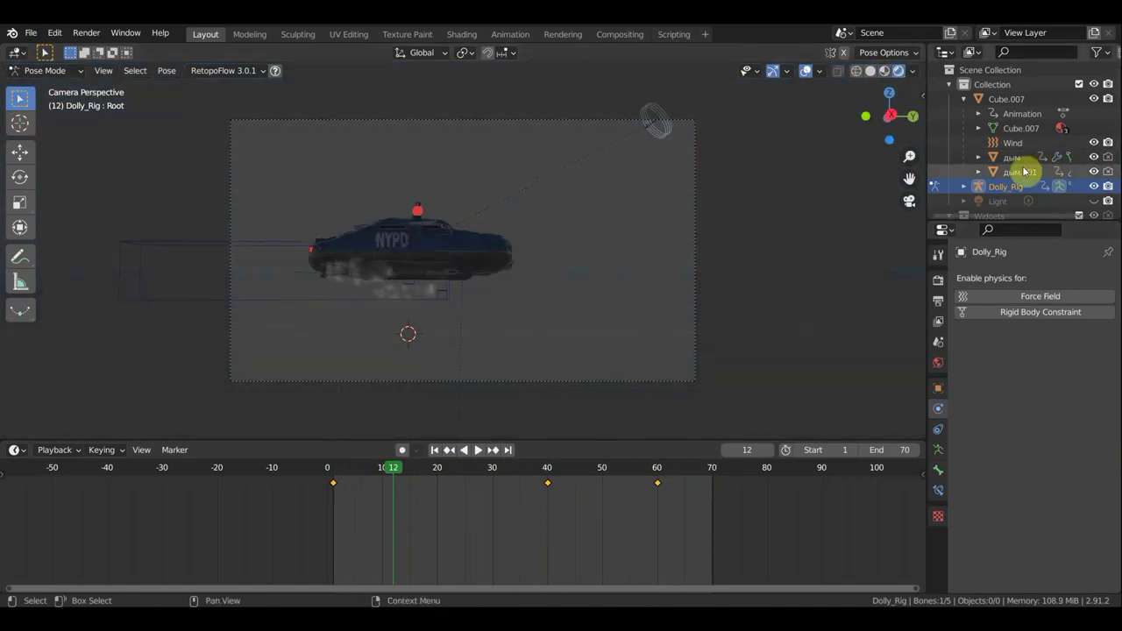
Step: In the Outliner, collapse Cube.007, expand the Light, and unhide it so the car is lit
left_click(958, 102)
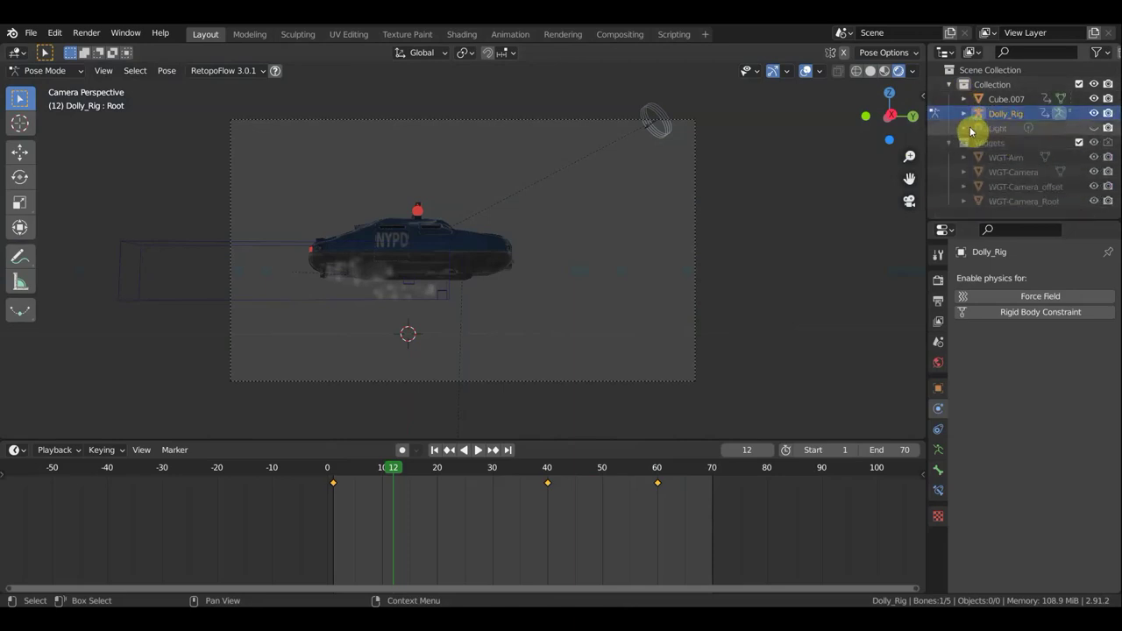
left_click(964, 129)
left_click(1092, 128)
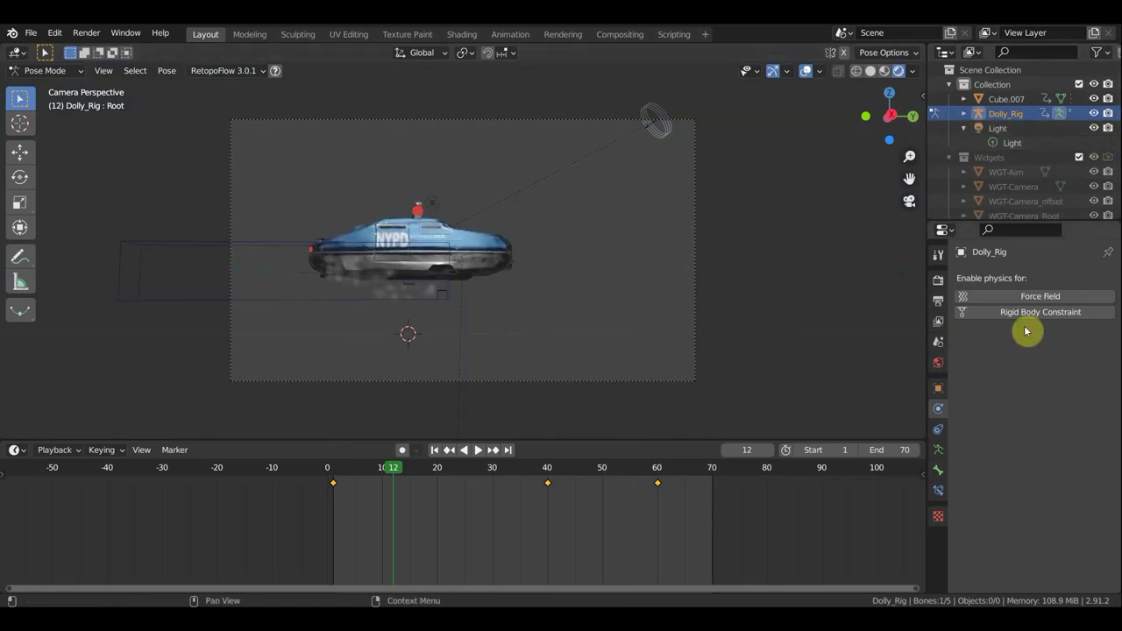
left_click(1003, 128)
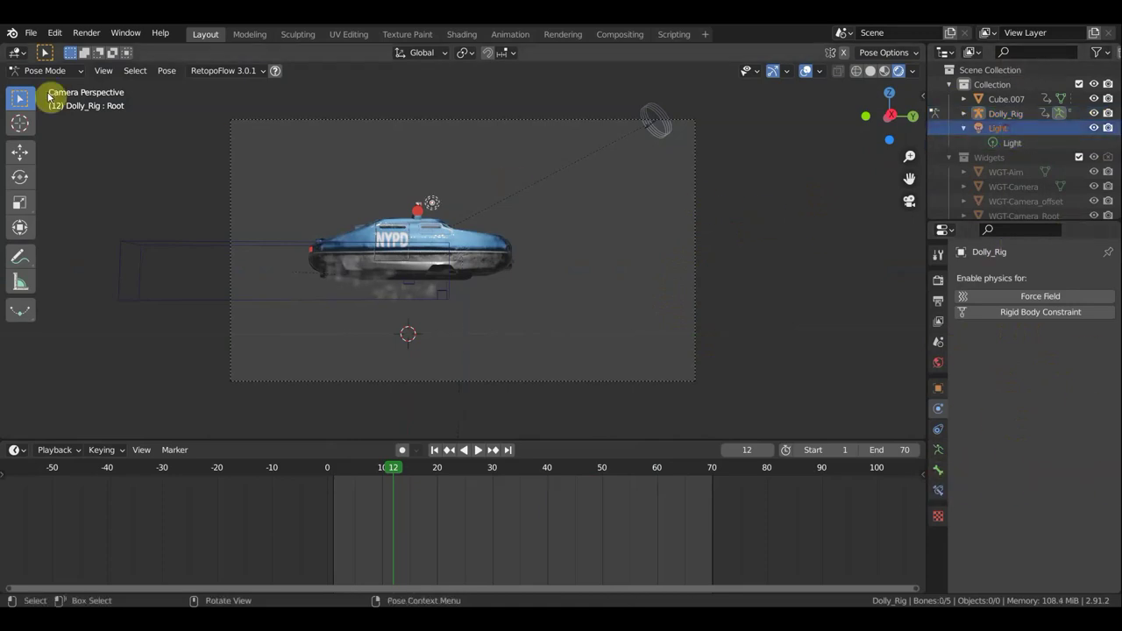
Step: Switch from Pose Mode to Object Mode and select the Light to edit its properties
left_click(48, 70)
left_click(53, 84)
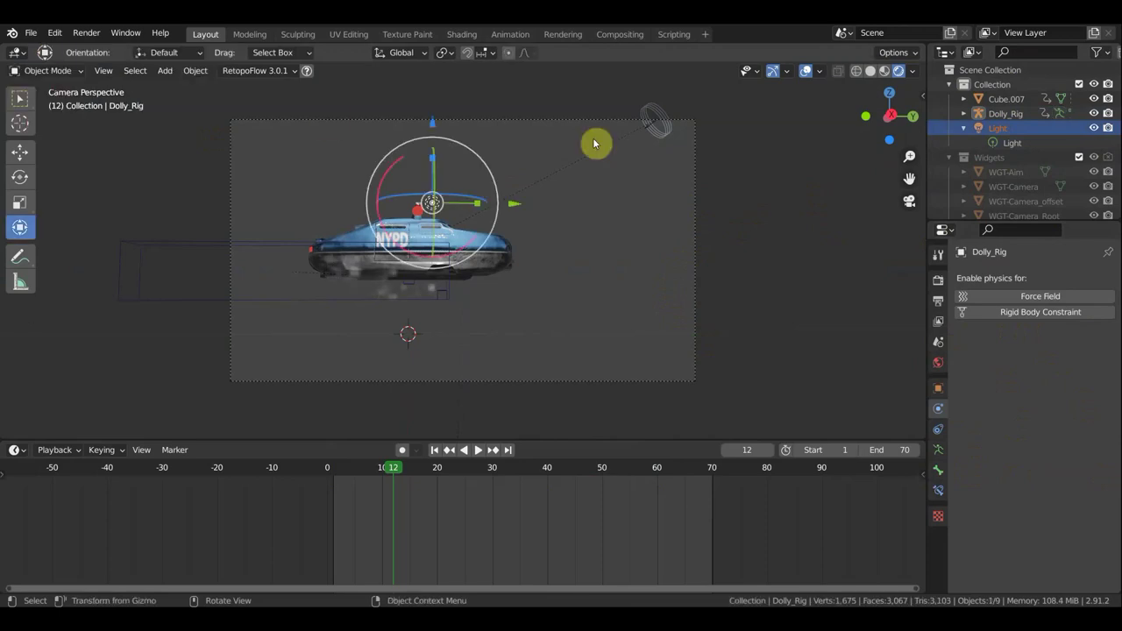
left_click(999, 132)
Step: Change the Light from a point lamp to a Sun with strength 7
left_click(940, 452)
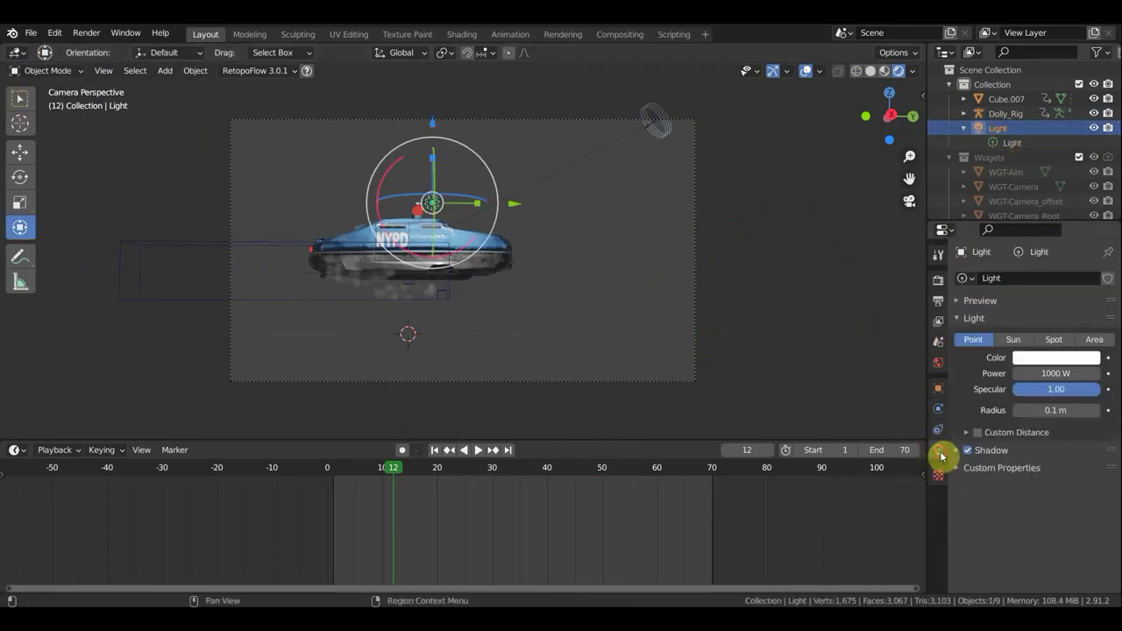
left_click(1017, 339)
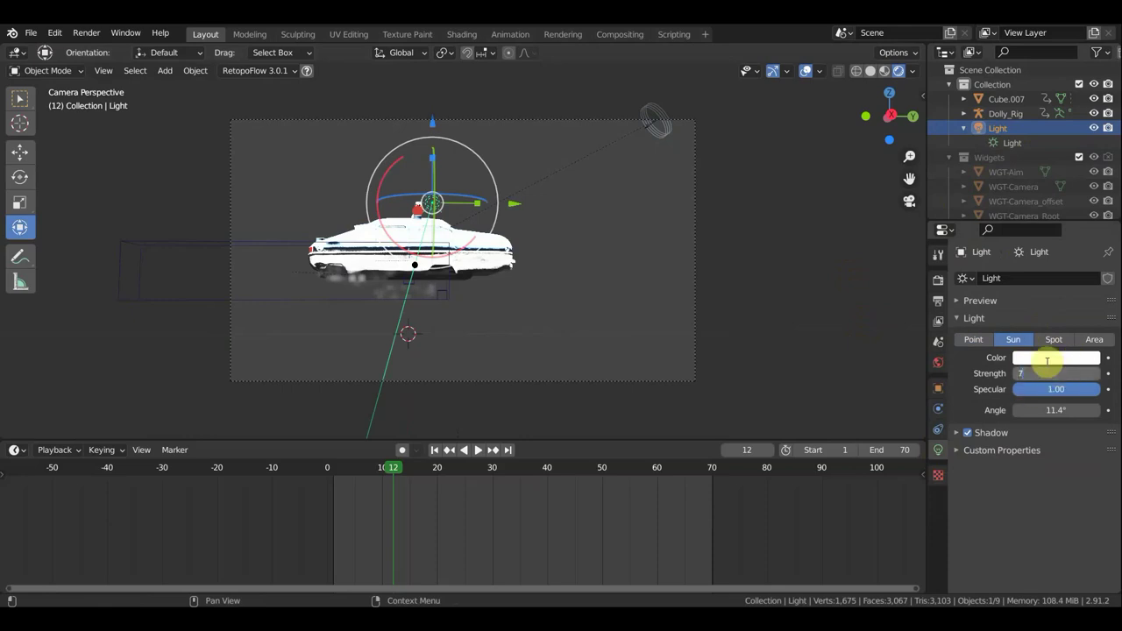
key("Return")
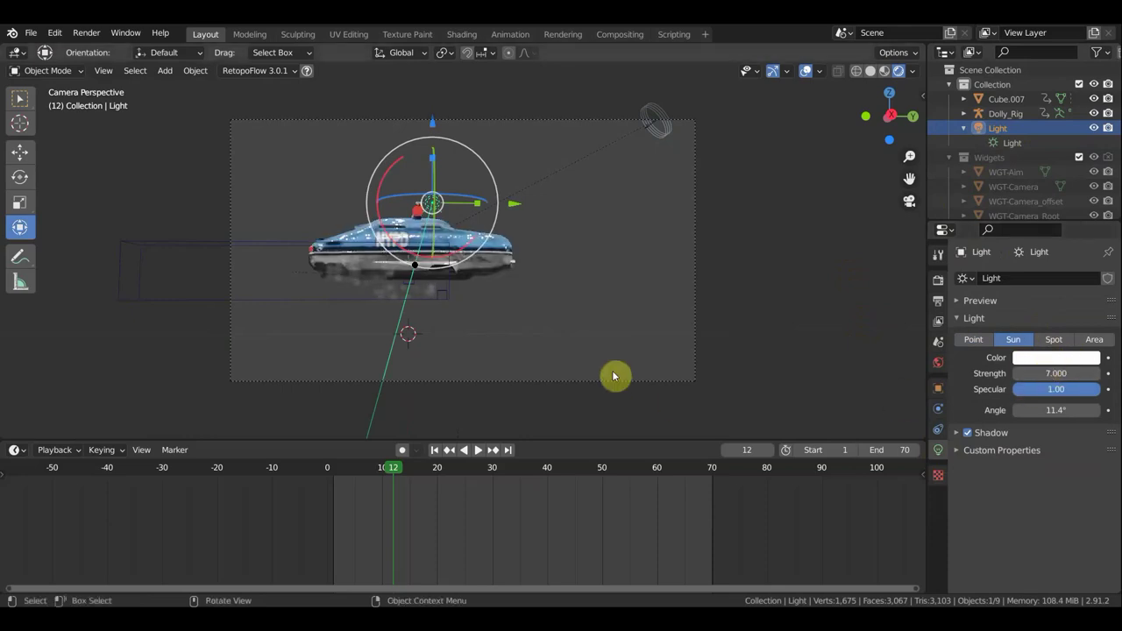
Step: Play the animation to preview the sun lighting, stop it, and rewind to frame 1
key("space")
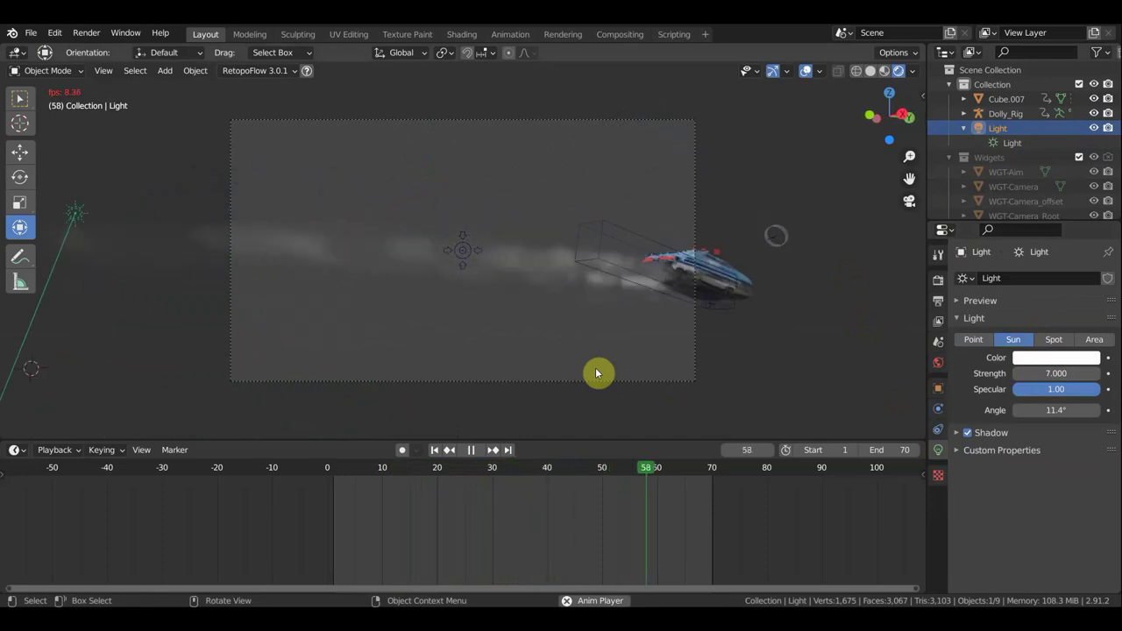
key("space")
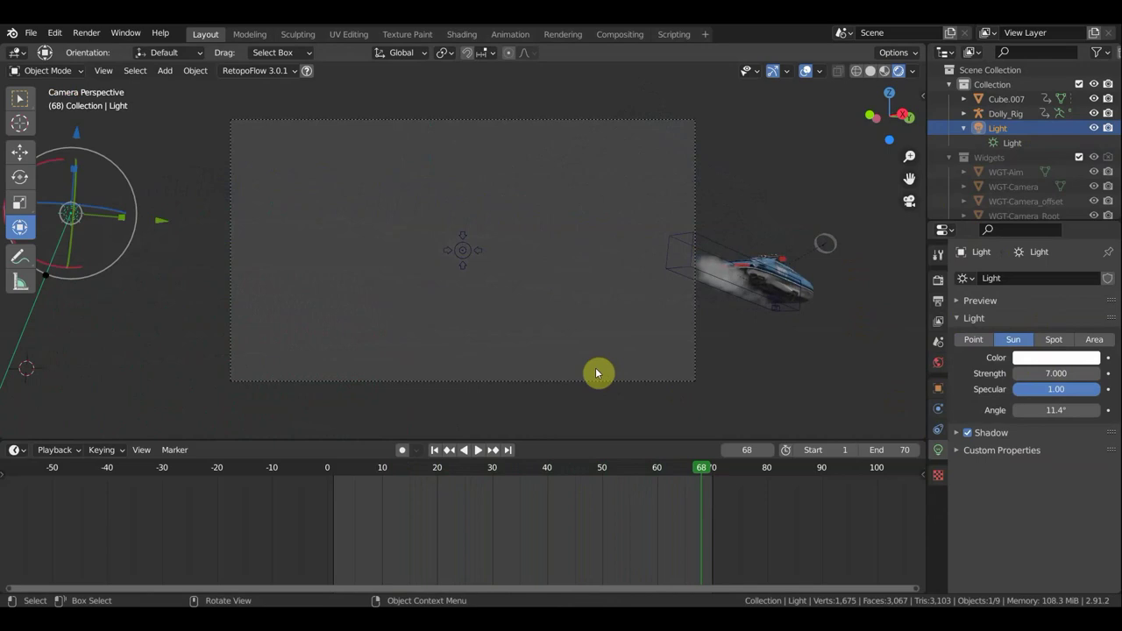
left_click(434, 452)
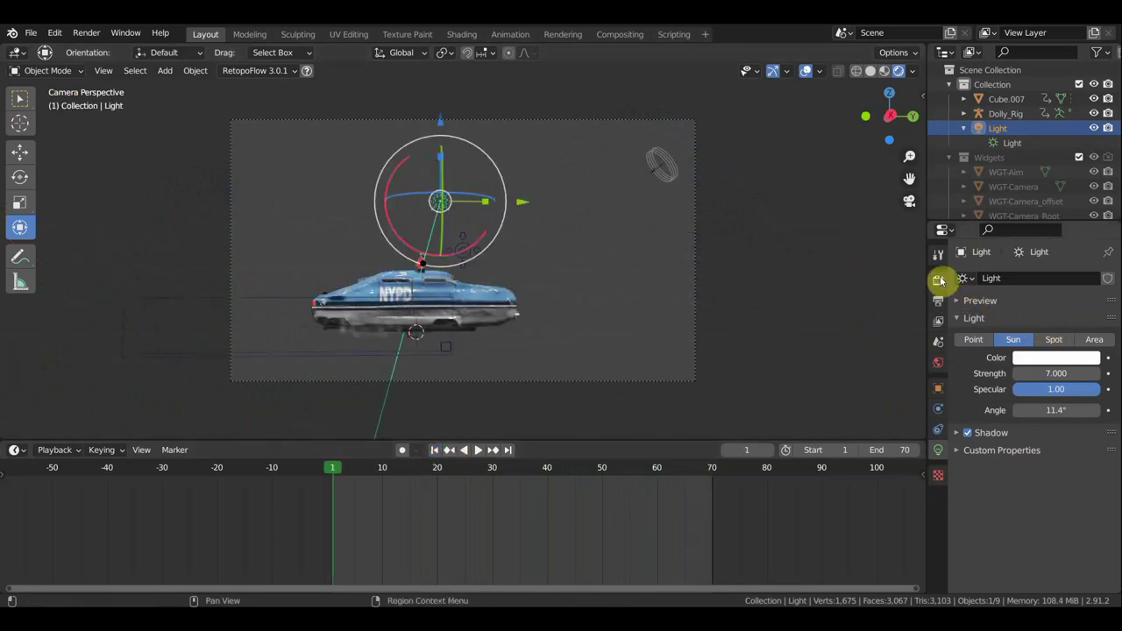
Step: Set the render output folder to the Desktop in Output Properties
left_click(940, 280)
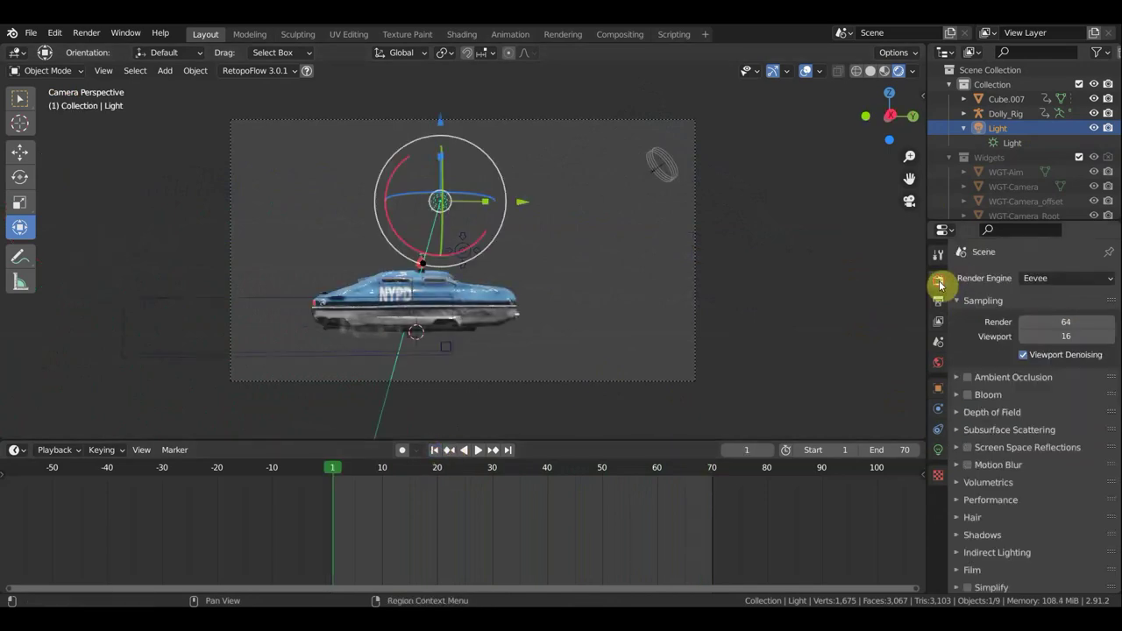
left_click(938, 302)
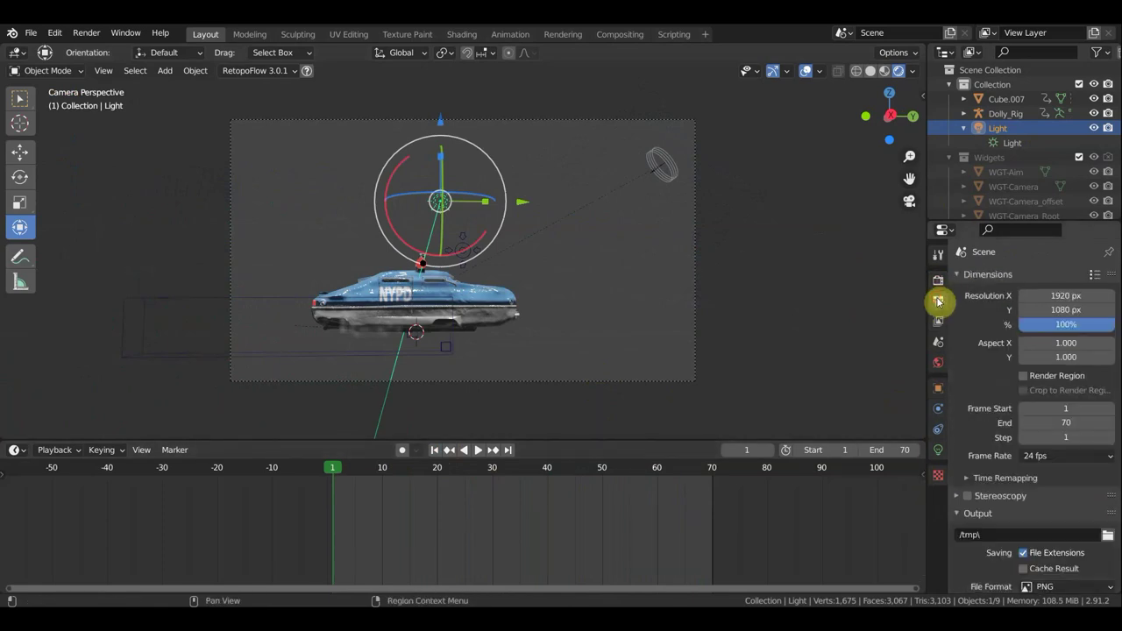
left_click(1107, 536)
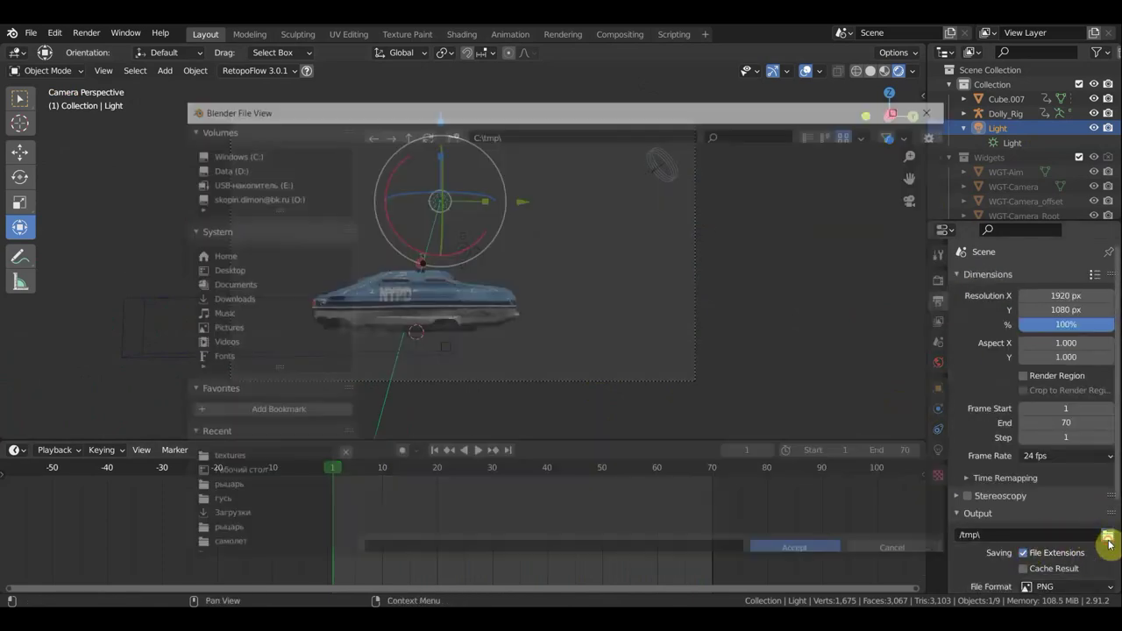
left_click(230, 272)
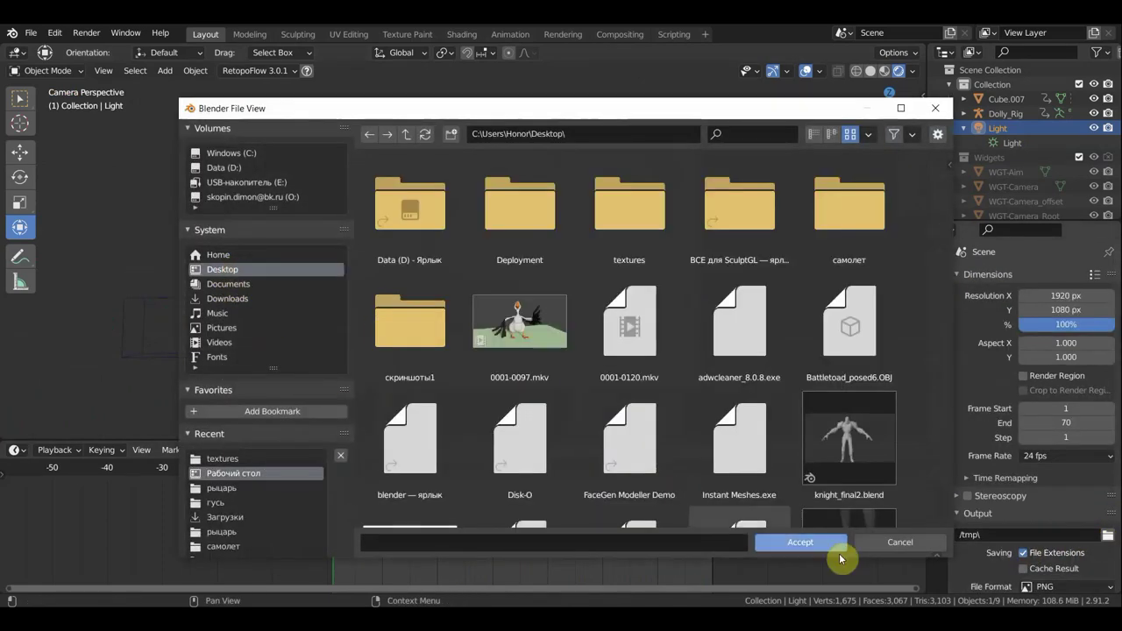
left_click(806, 542)
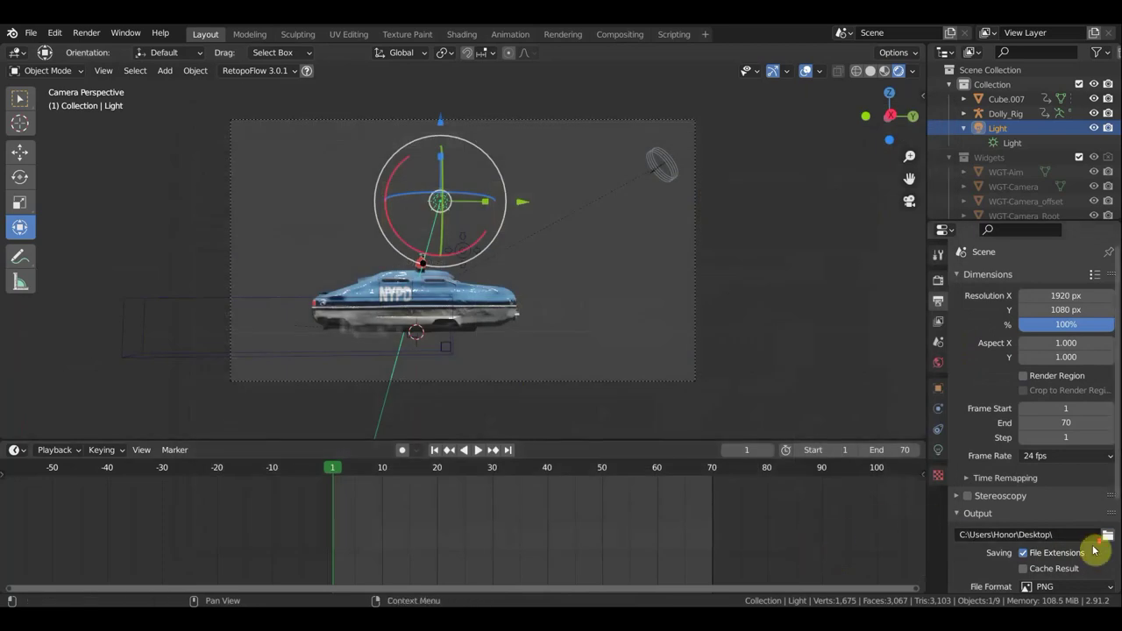
Step: Change the output File Format from PNG to FFmpeg video
scroll(1087, 552, "down", 2)
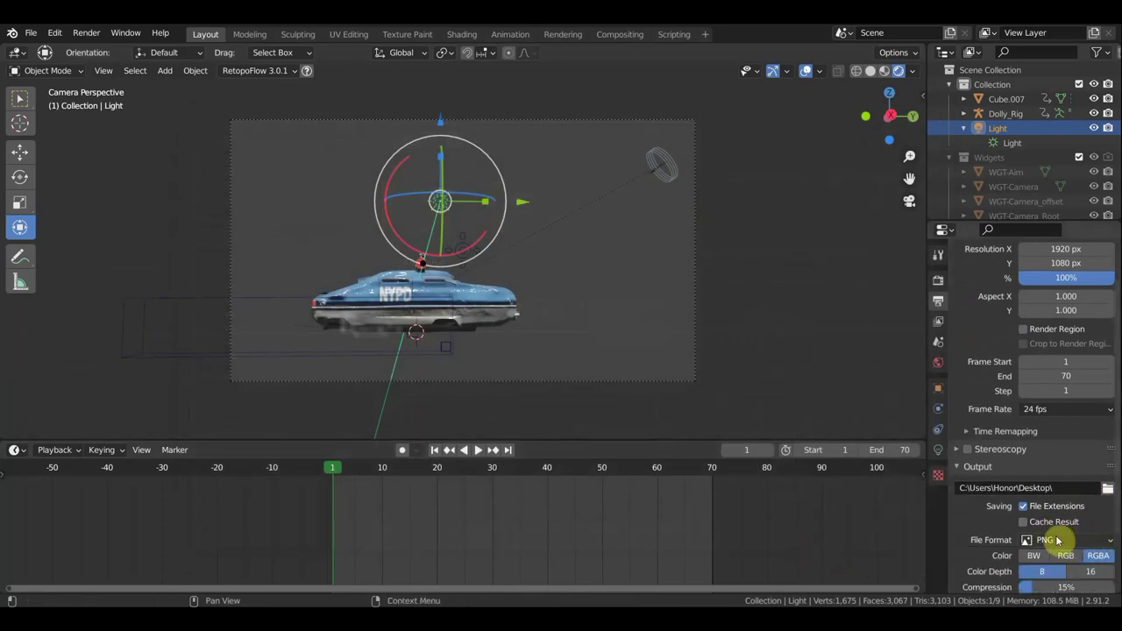
left_click(1044, 543)
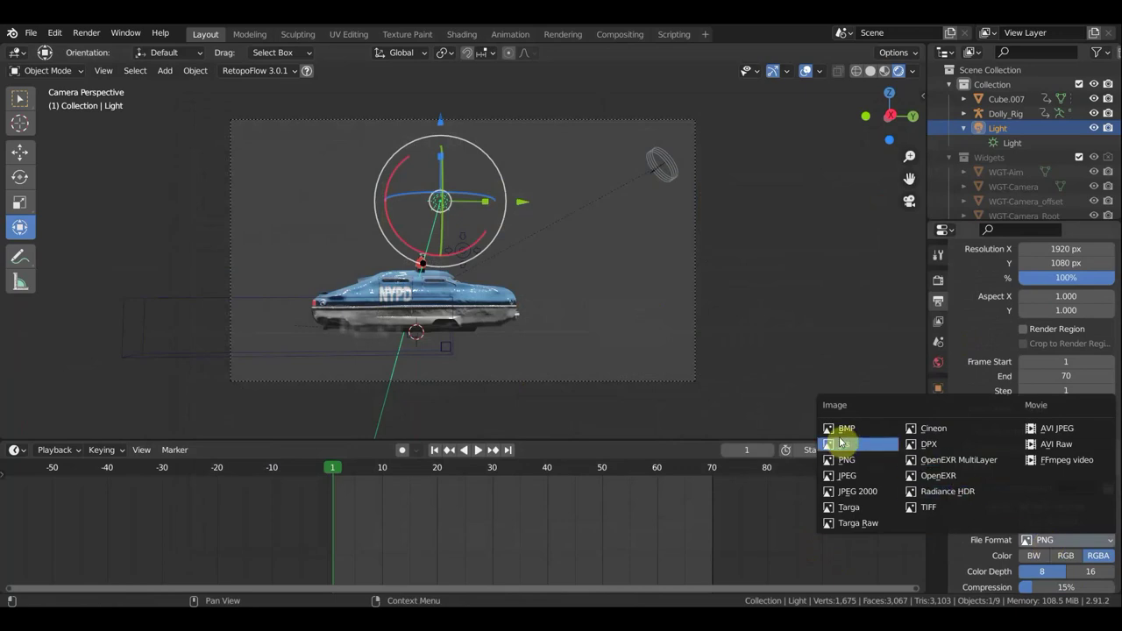
left_click(1067, 461)
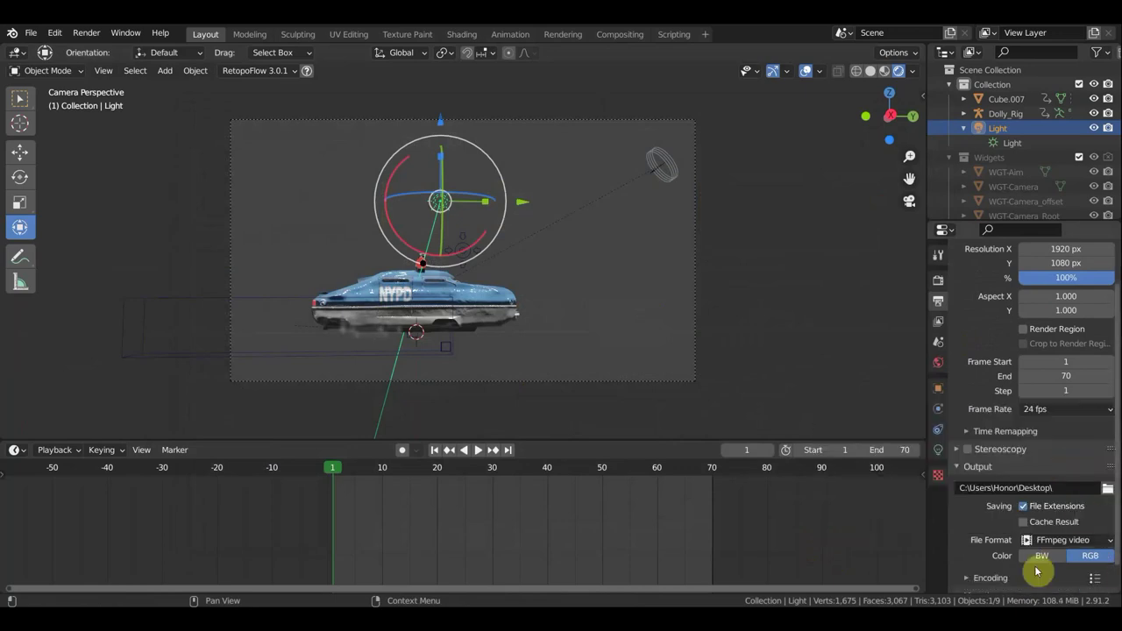
scroll(1054, 576, "down", 1)
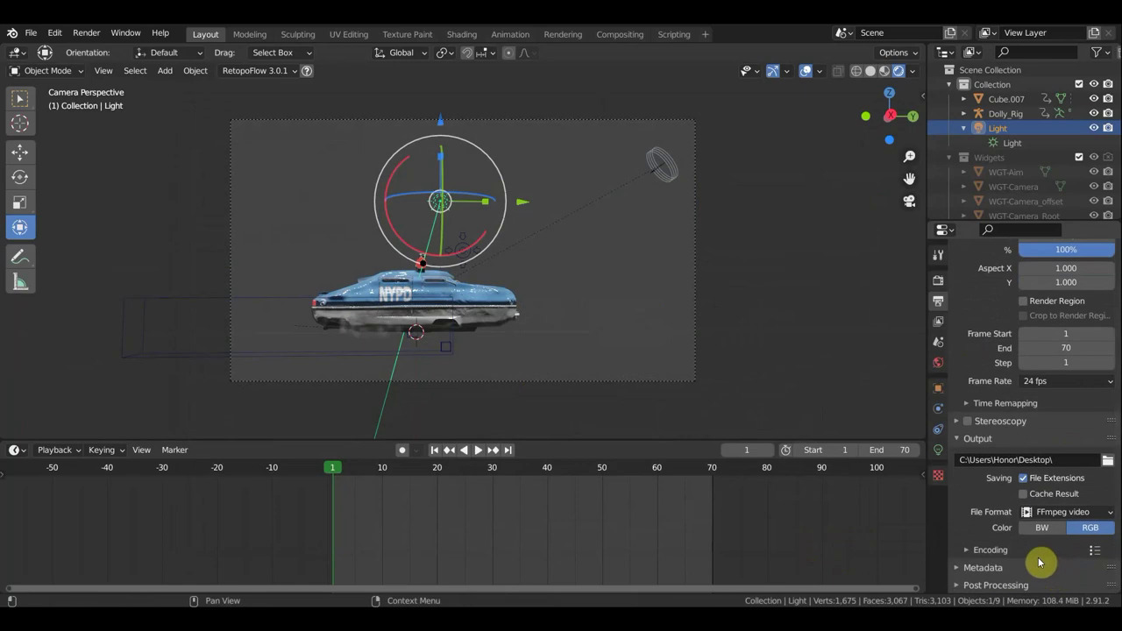
scroll(1034, 552, "up", 2)
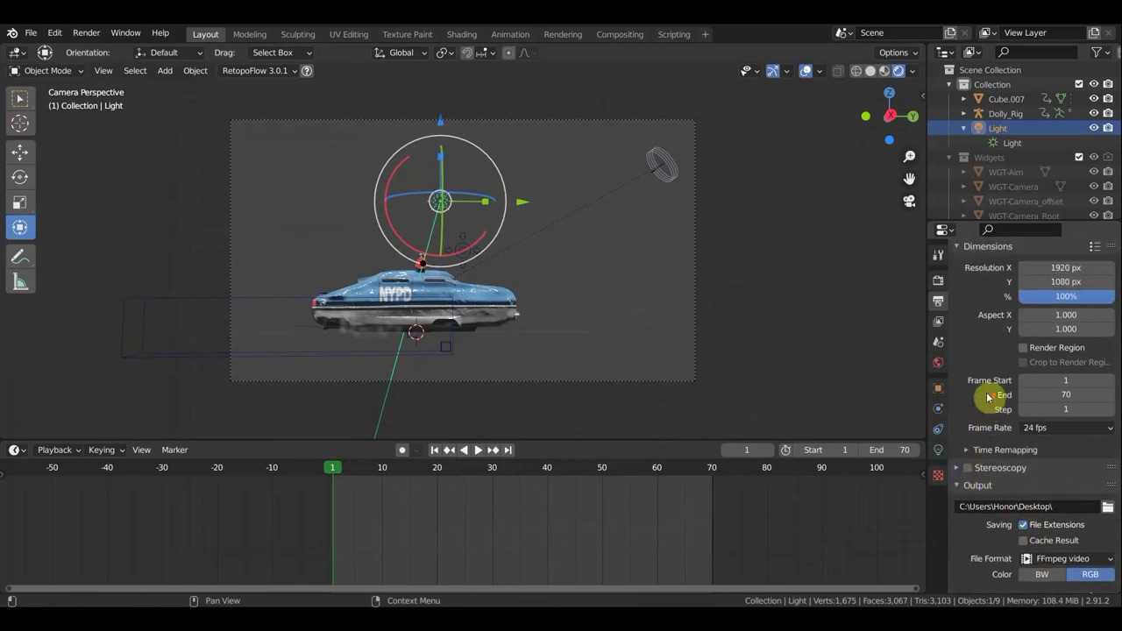
scroll(988, 399, "up", 1)
Step: Enable Eevee Ambient Occlusion, preview playback up to frame 64, and rewind to frame 1
left_click(937, 280)
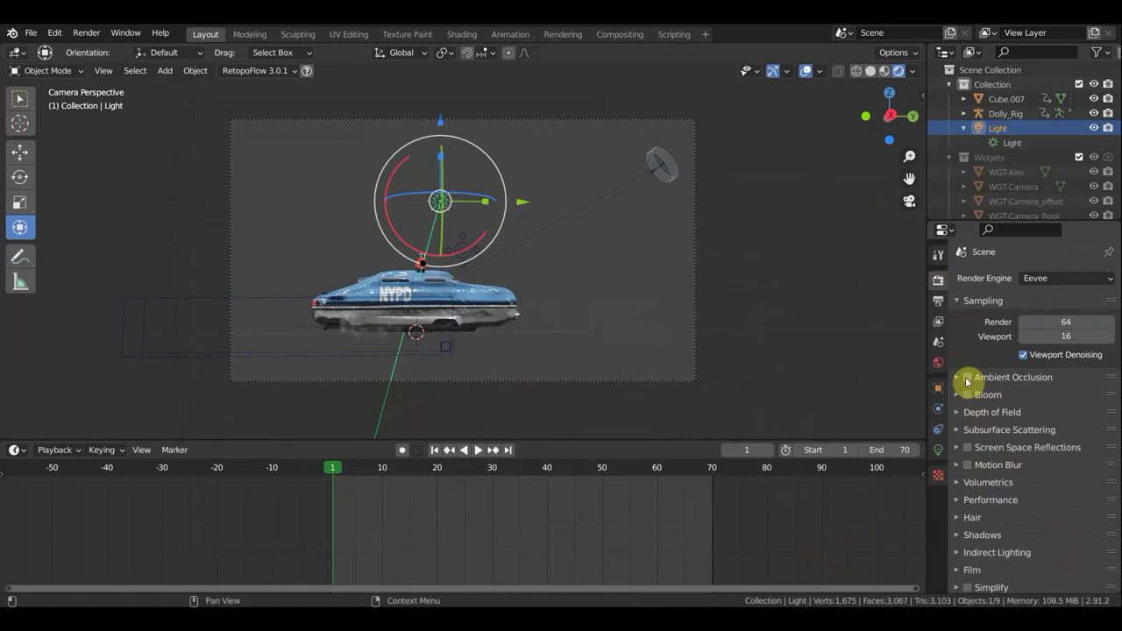
key("space")
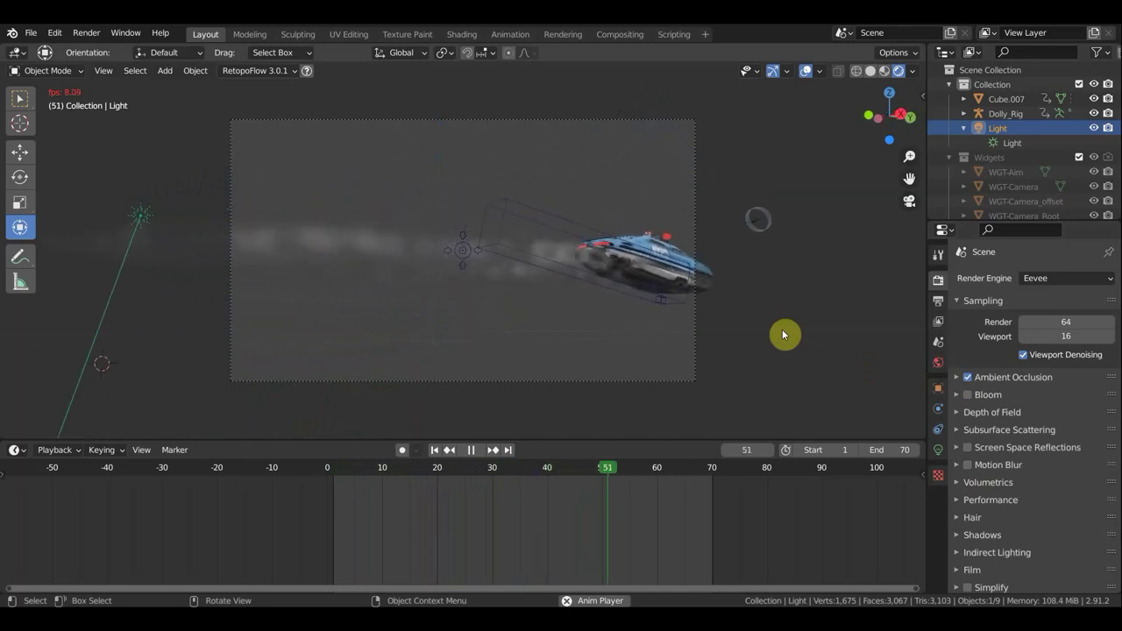
key("space")
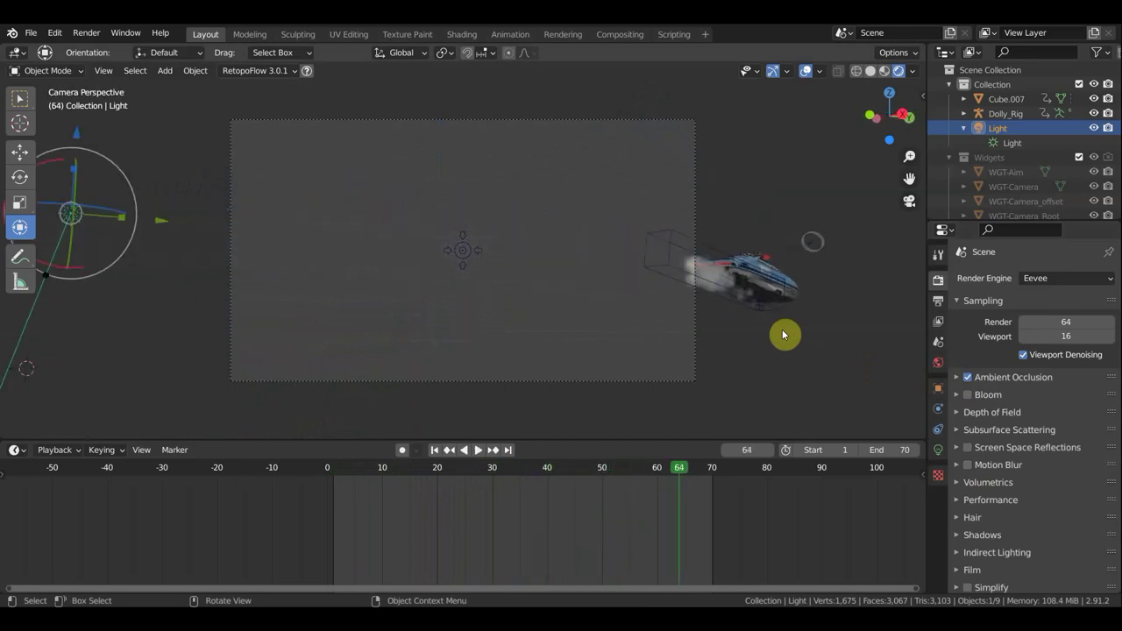
left_click(434, 450)
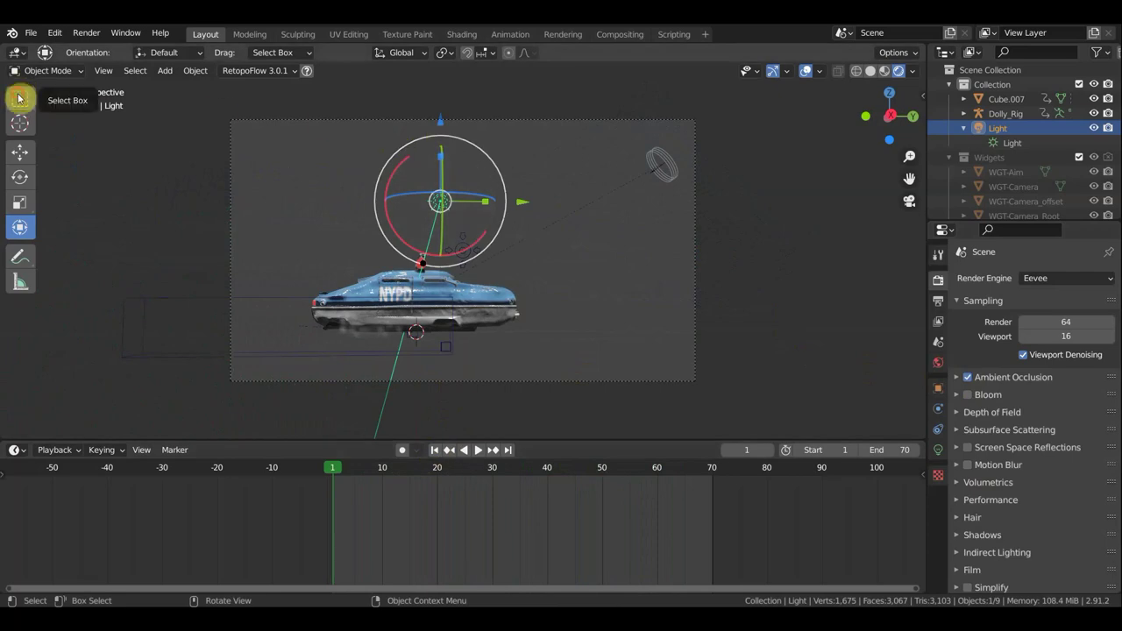
Step: Switch to Select Box, hide viewport overlays, and start Render Animation to the Render Result window
left_click(19, 99)
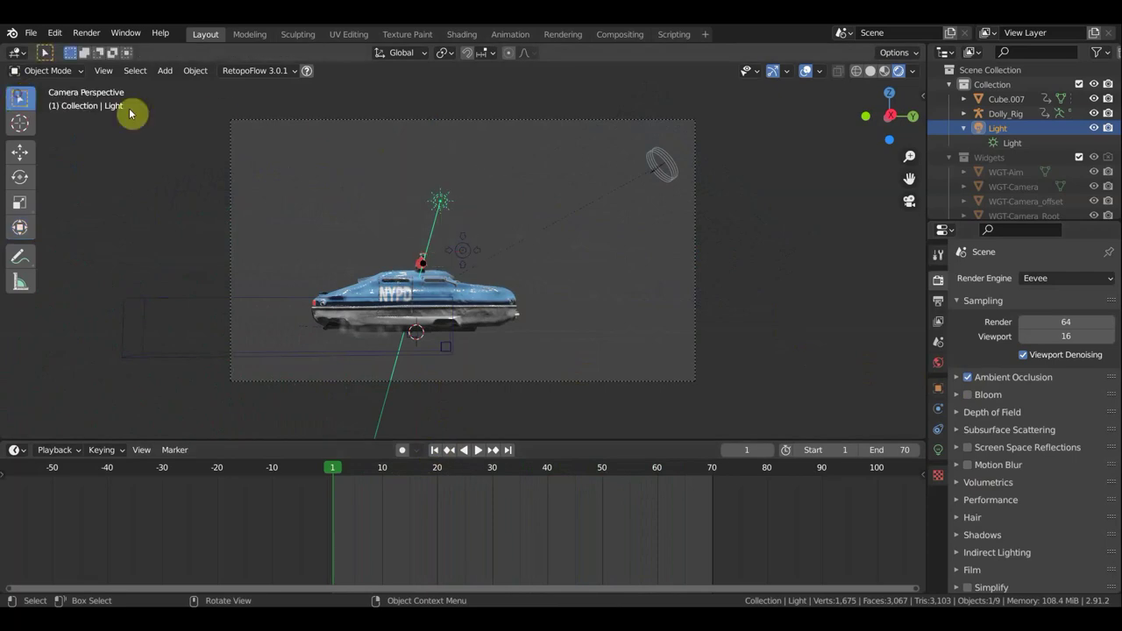
left_click(808, 71)
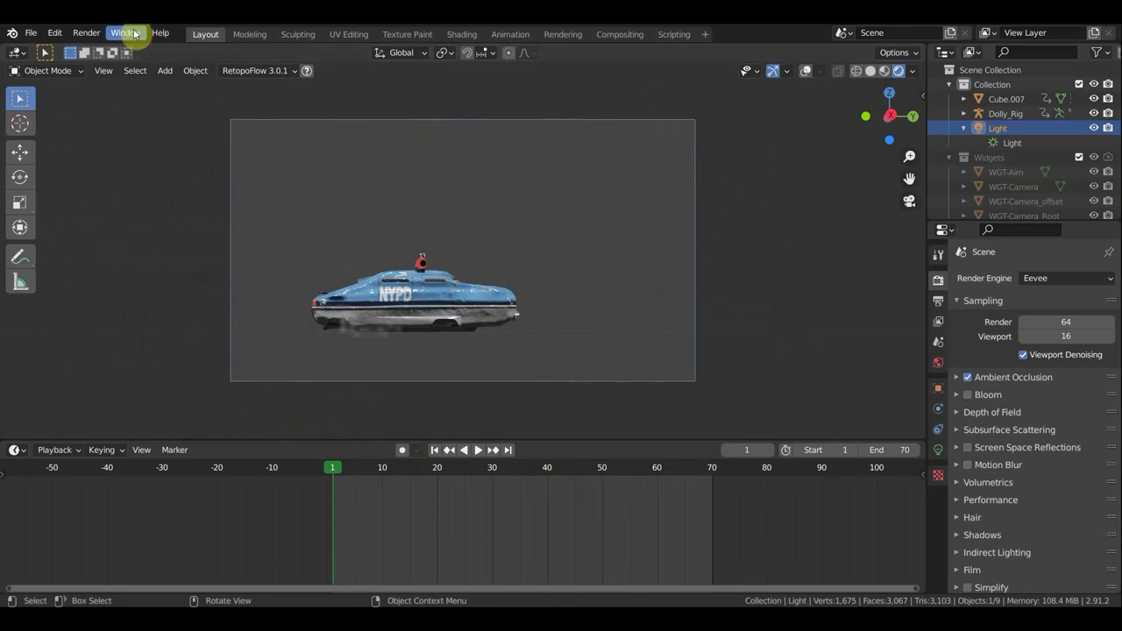
left_click(86, 35)
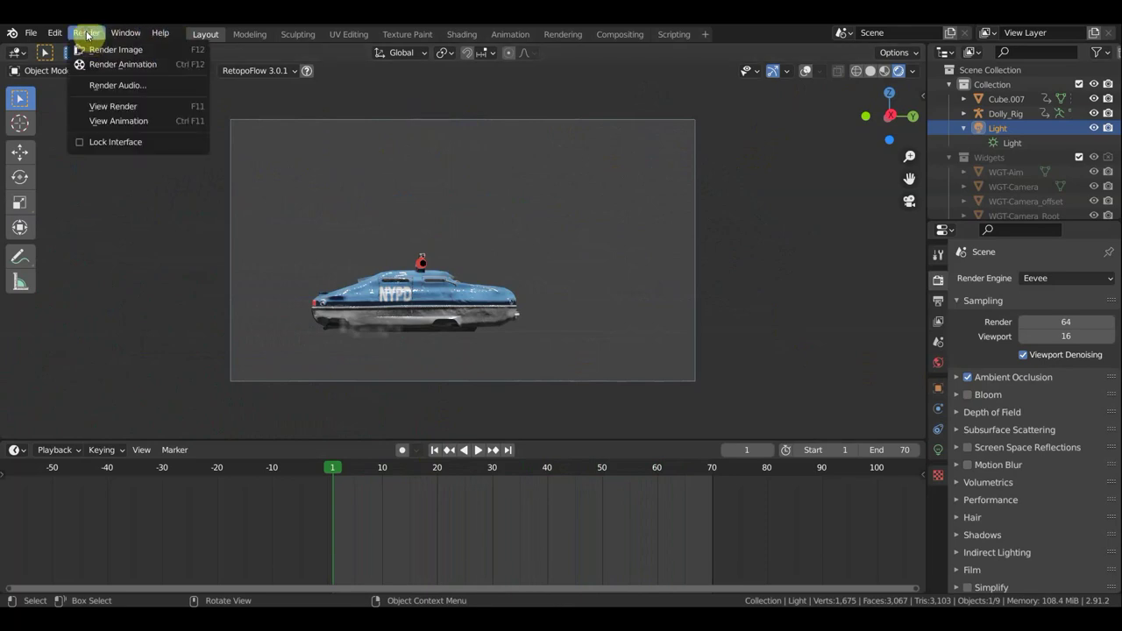
left_click(136, 65)
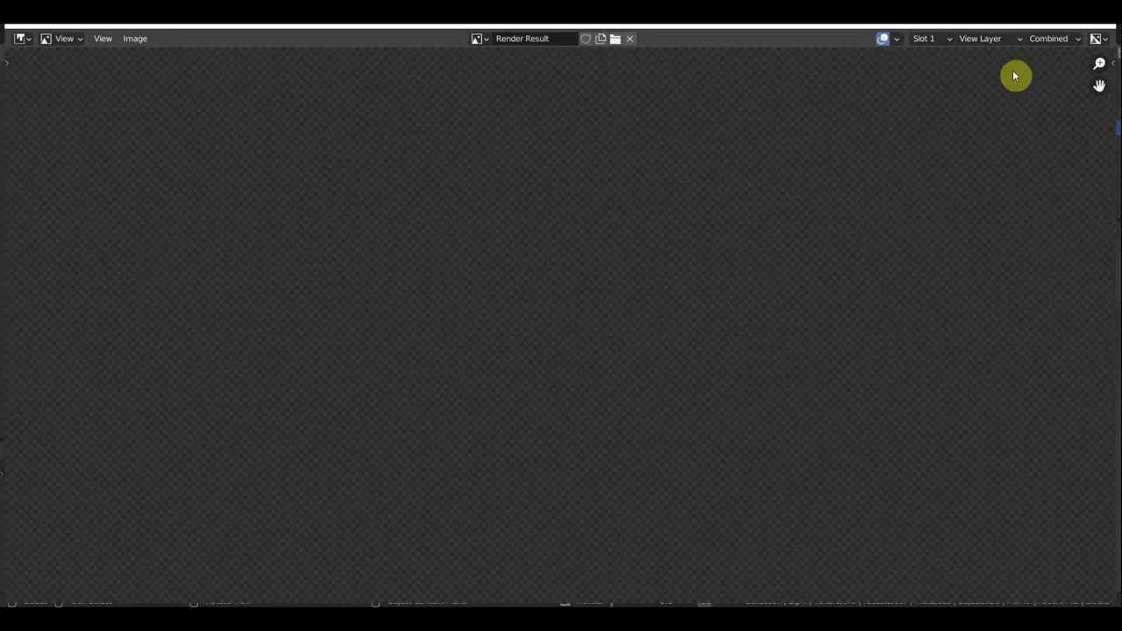